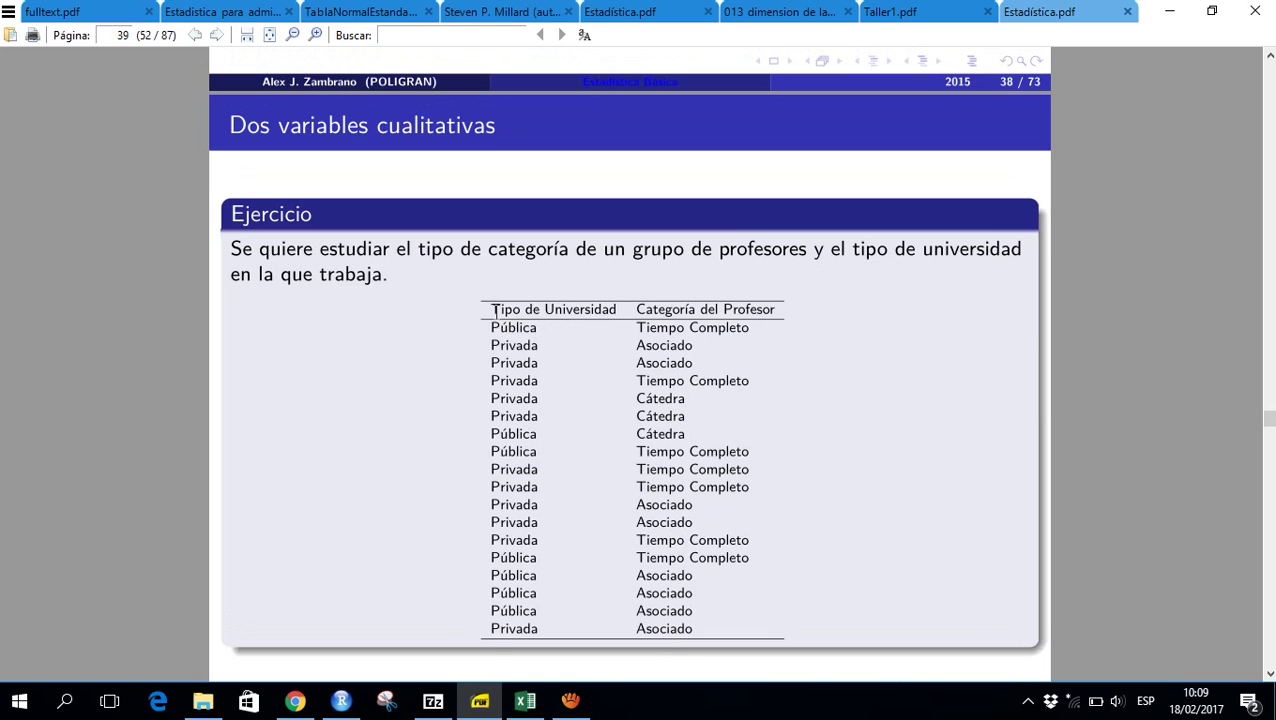
Copy the university type and professor category table from the PDF exercise into a new Notepad (Bloc de notas) document
drag(493, 310, 704, 630)
key(ctrl+c)
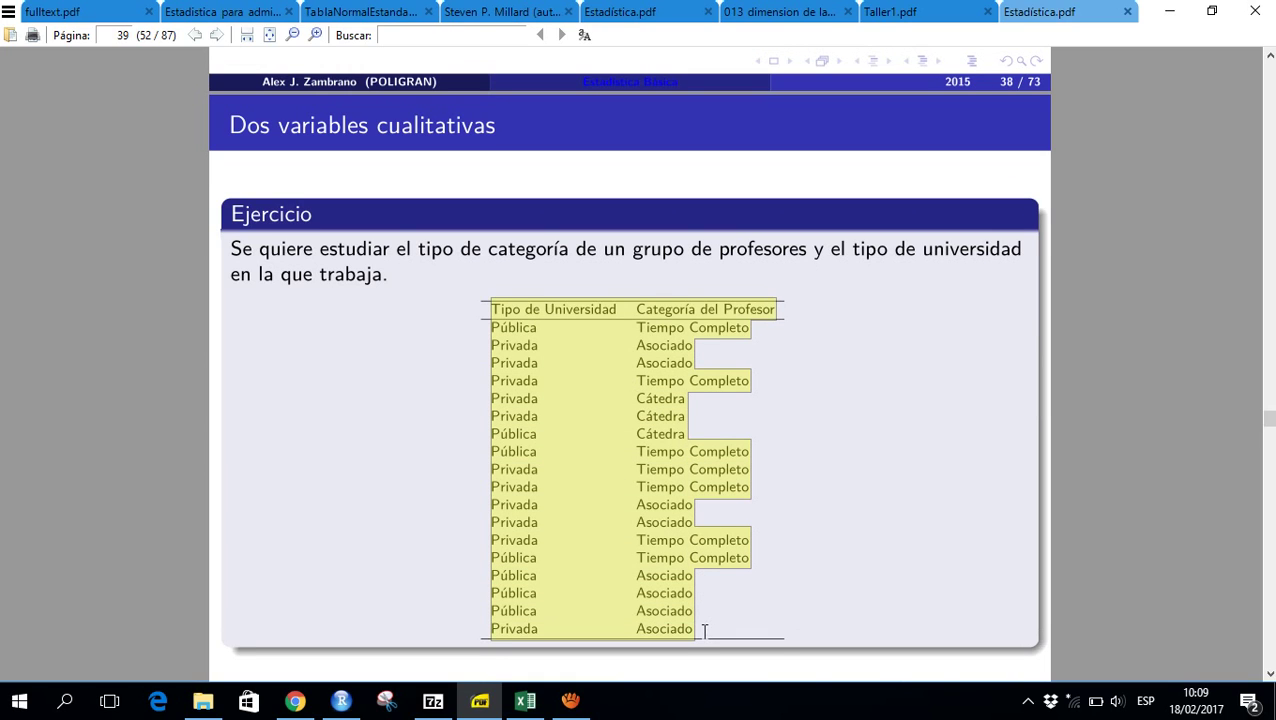
key(super)
text(bloc)
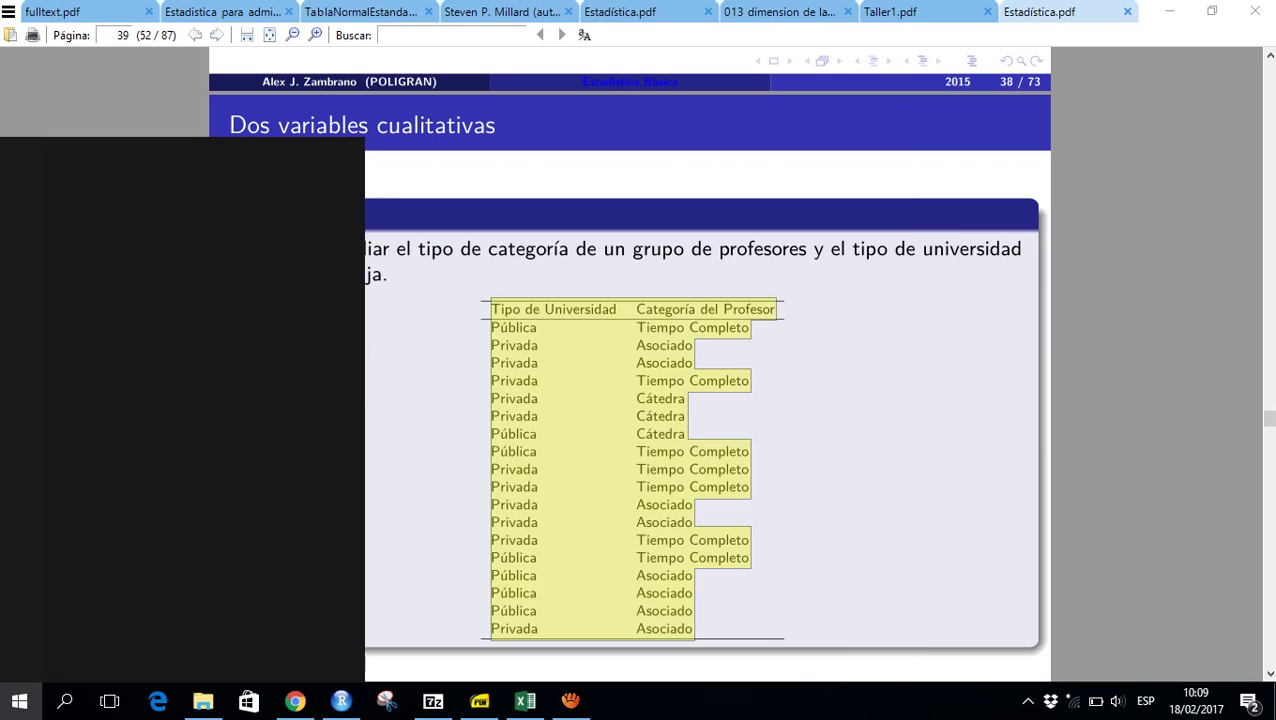
key(Return)
key(ctrl+v)
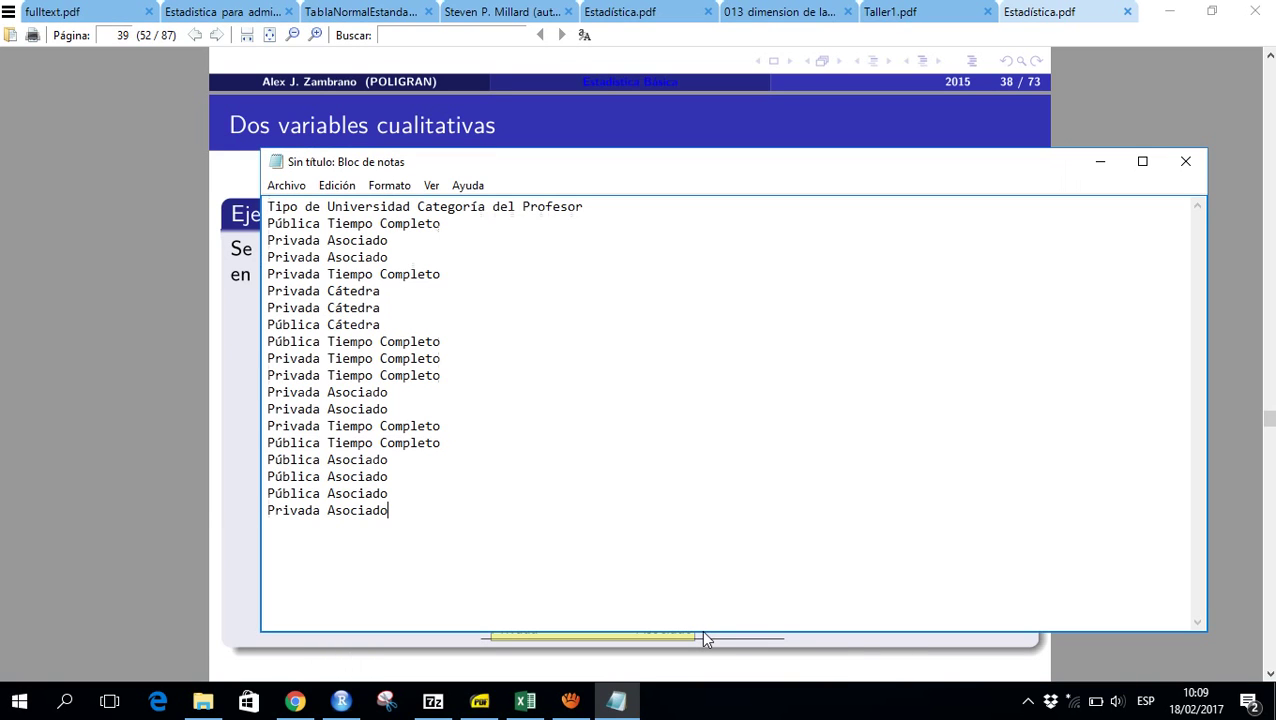
Insert a semicolon between "Tipo de Universidad" and "Categoría del Profesor" in the header line
key(Up)
key(Up)
key(Up)
key(Up)
key(Up)
key(Up)
key(Up)
key(Up)
key(Up)
key(Up)
key(Up)
key(Up)
key(Up)
key(Up)
key(Up)
key(Up)
key(Up)
key(Up)
key(Right)
key(Right)
key(Right)
text(;)
Insert a semicolon after Pública or Privada in every data line, down to the final "Privada Asociado" line
key(Down)
key(Left)
key(Left)
key(Left)
key(Left)
key(Left)
key(Left)
key(Left)
key(Left)
key(Left)
key(Left)
key(Left)
key(Left)
key(Left)
key(Left)
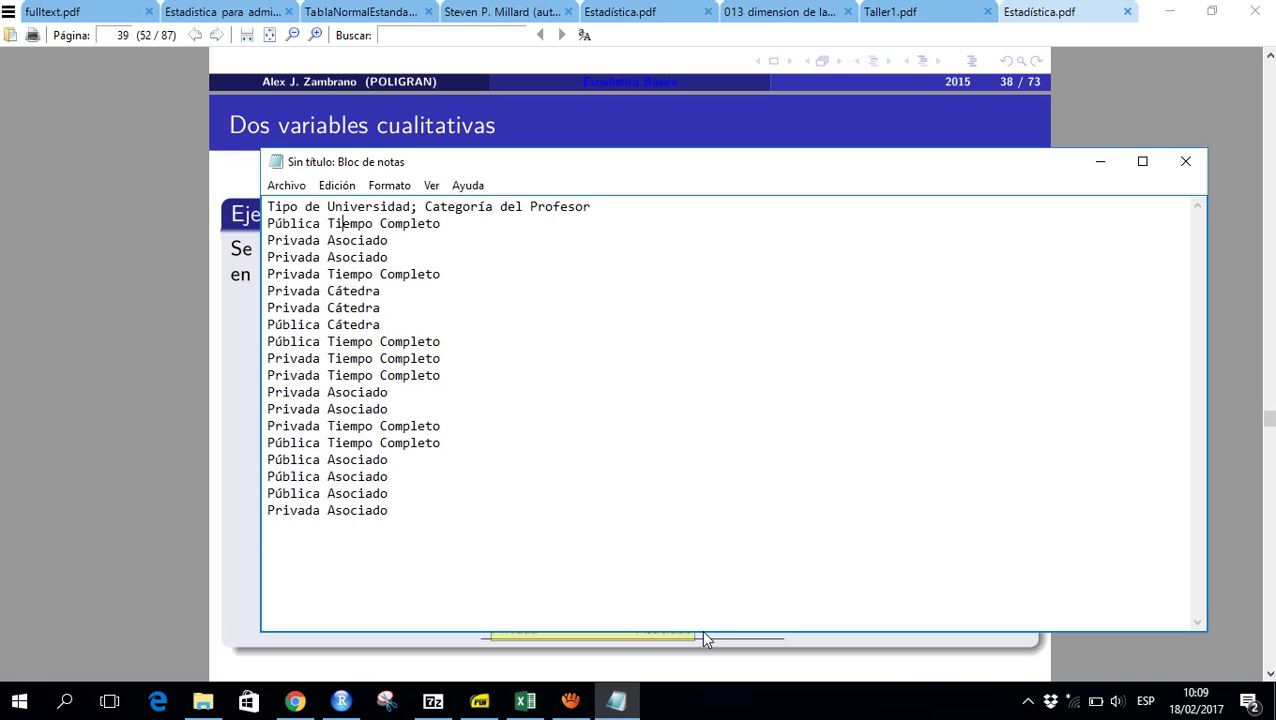
key(Right)
text(;)
key(Down)
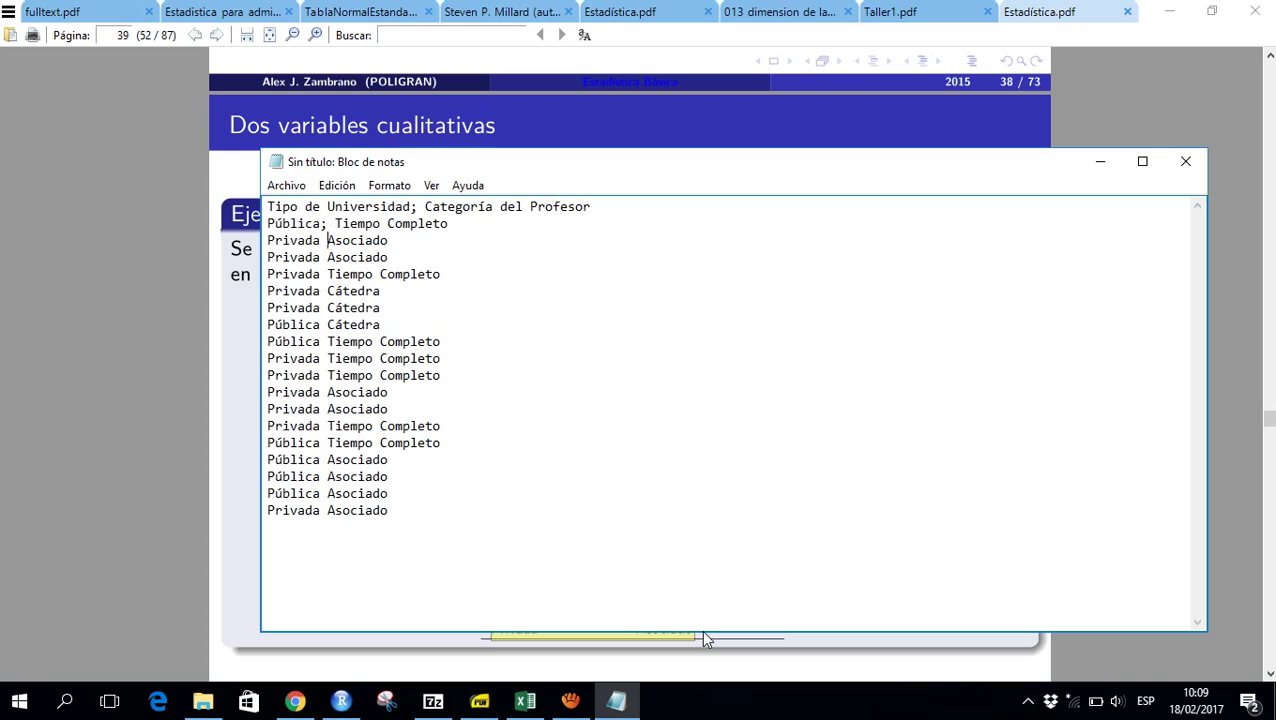
text(;)
key(Down)
key(Left)
text(;)
key(Down)
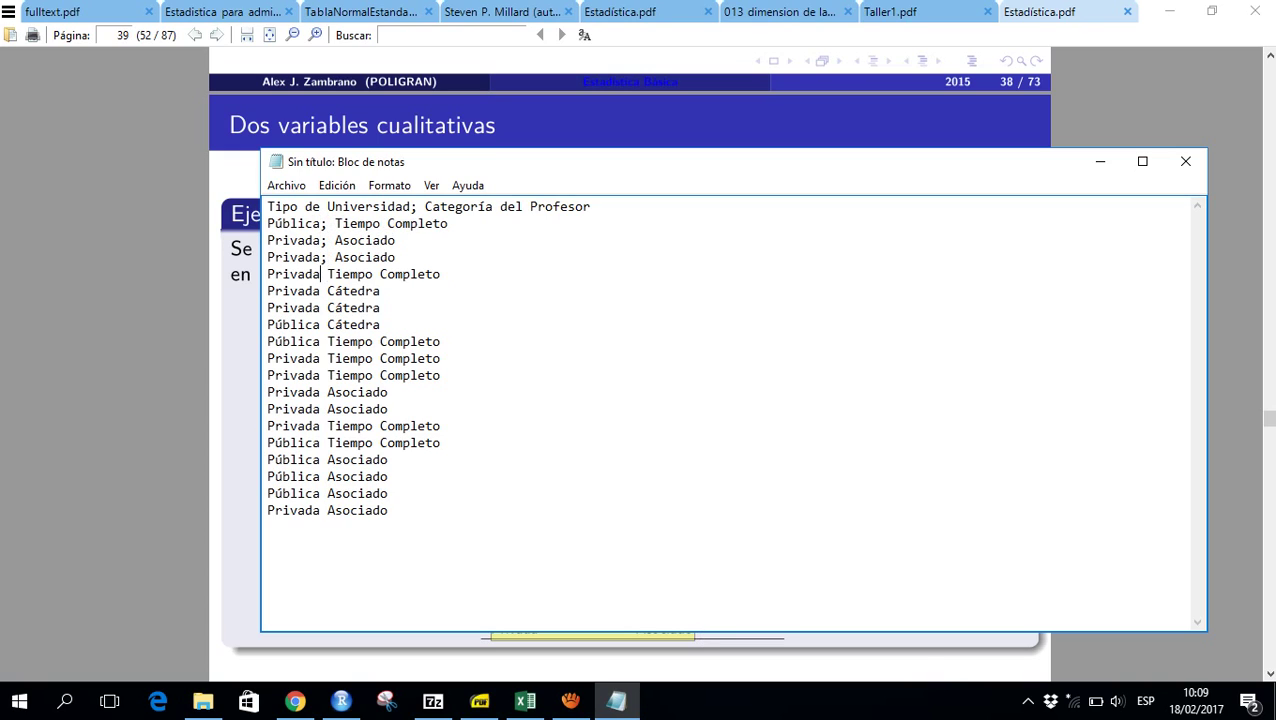
key(Left)
text(;)
key(Down)
key(Left)
text(;)
key(Down)
key(Left)
text(;)
key(Down)
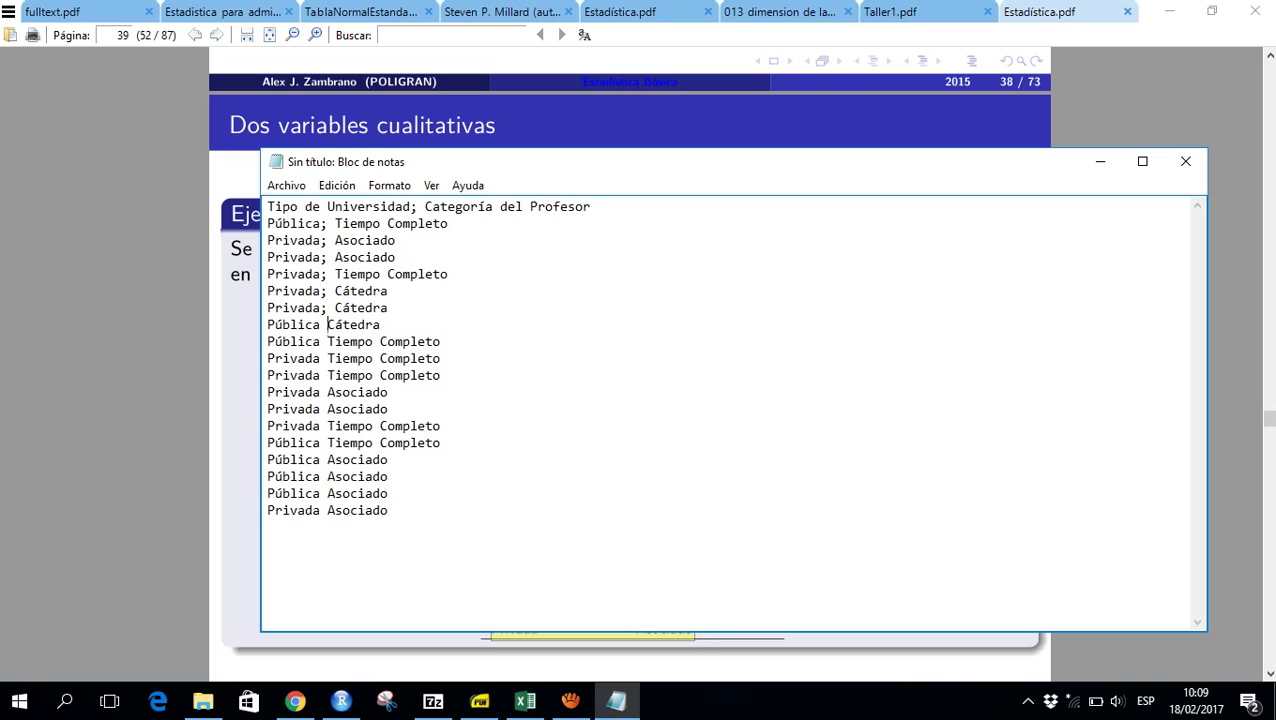
text(;)
key(Down)
key(Left)
text(;)
key(Down)
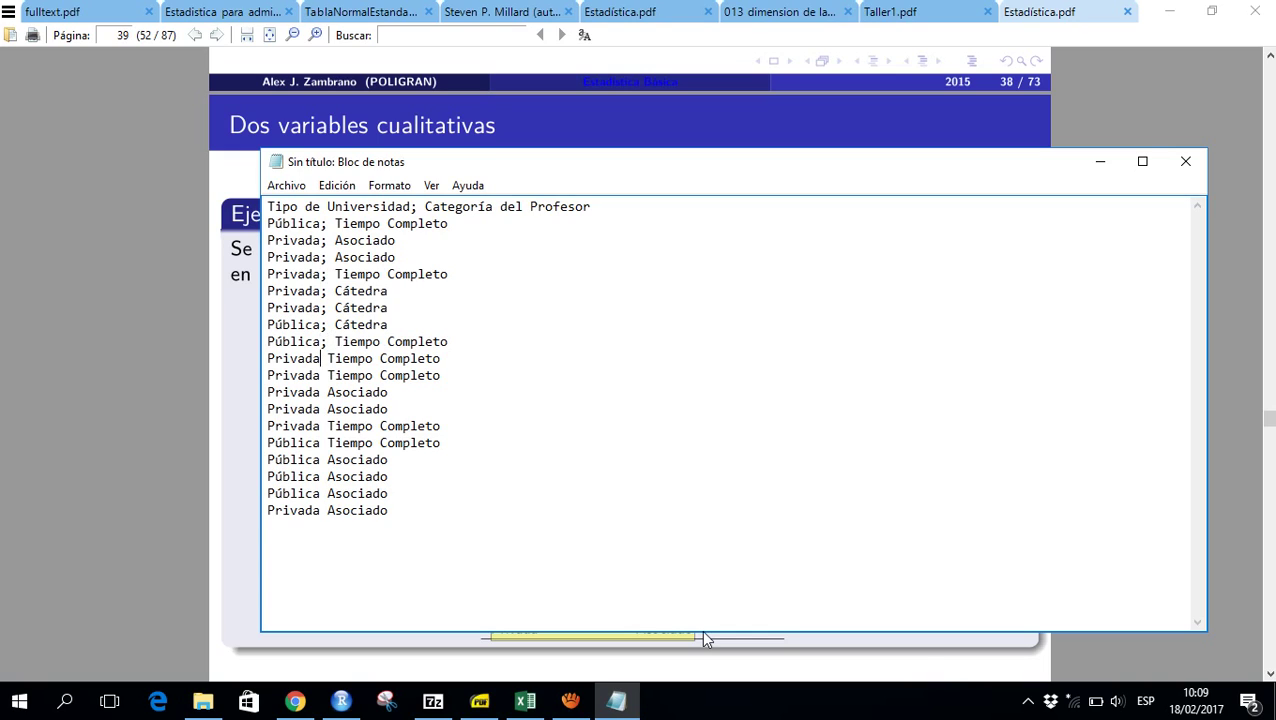
key(Left)
text(;)
key(Down)
key(Left)
text(;)
key(Down)
key(Left)
text(;)
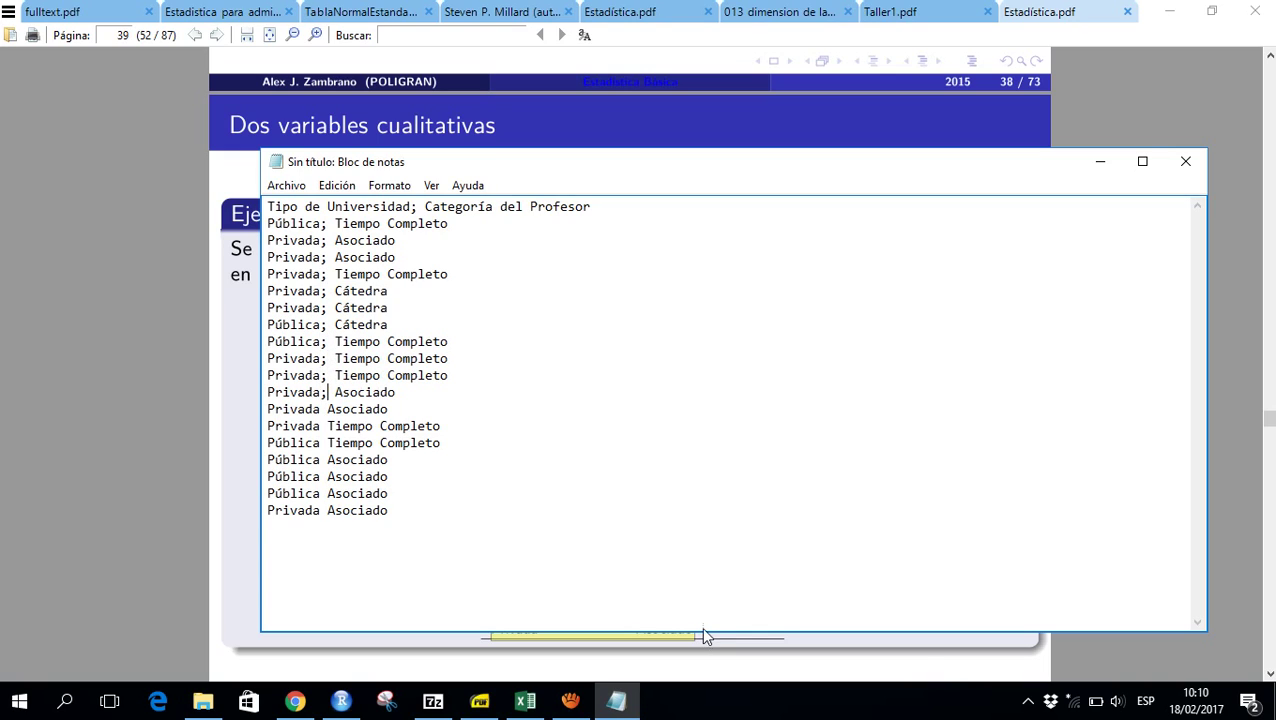
key(Down)
key(Left)
text(;)
key(Down)
key(Left)
text(;)
key(Down)
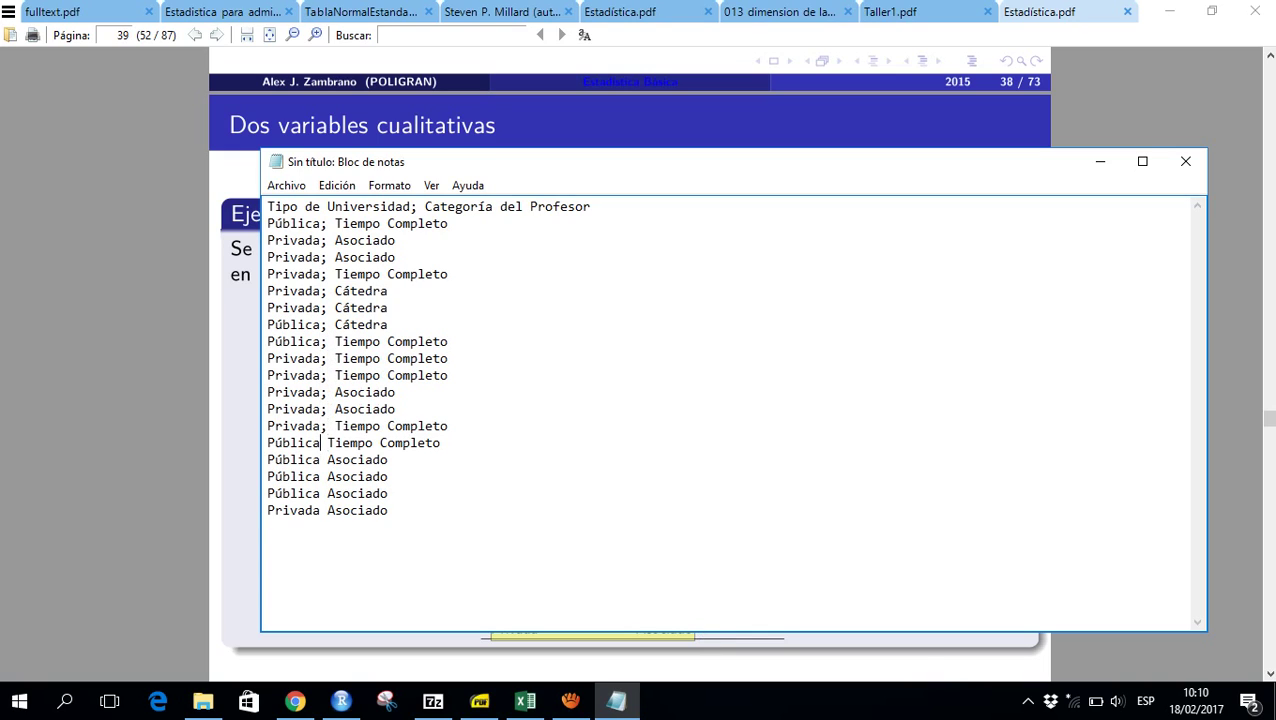
key(Left)
text(;)
key(Down)
key(Left)
text(;)
key(Down)
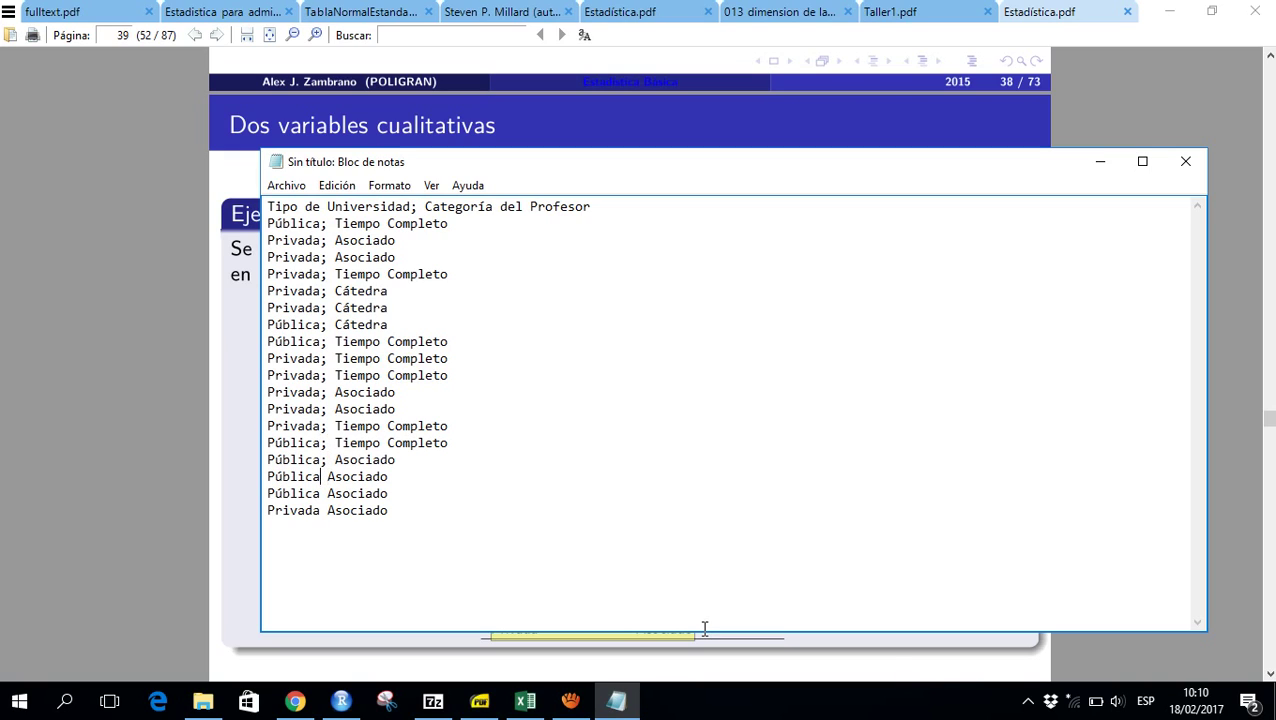
text(;)
key(Down)
key(Left)
text(;;)
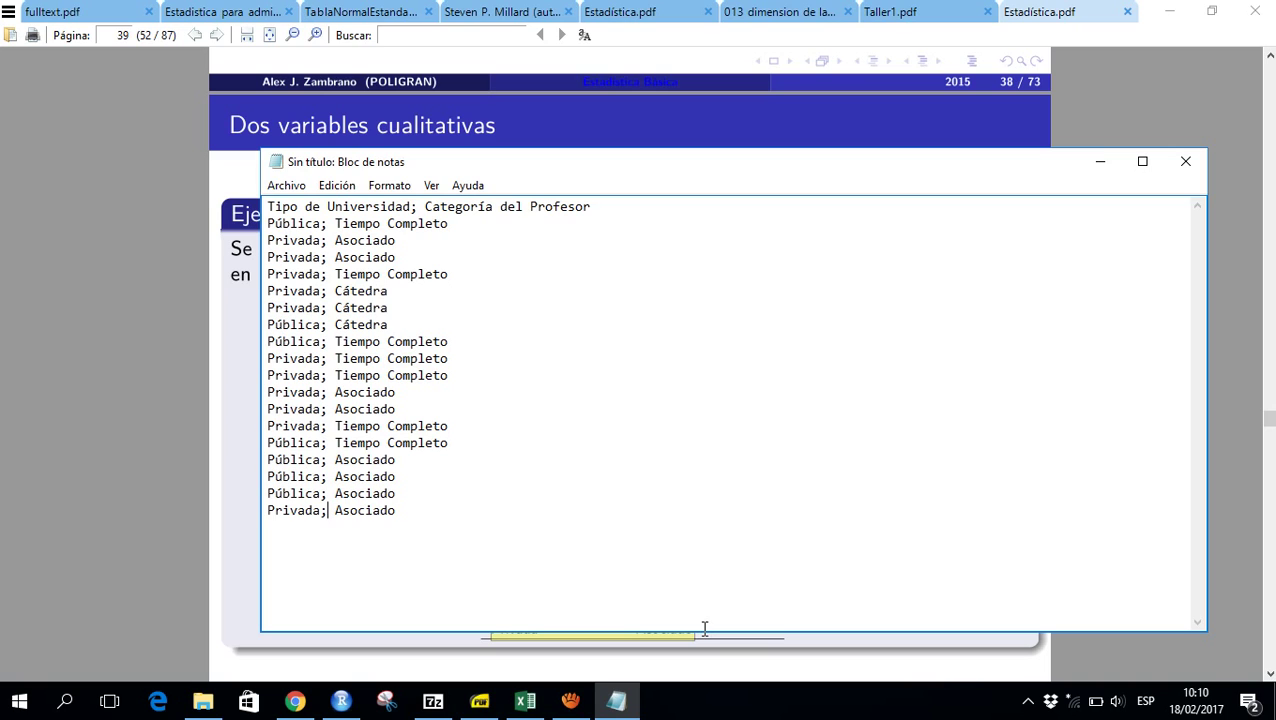
Copy all the semicolon-separated text into the blank Excel workbook, starting at cell A1 of Hoja1
key(ctrl+a)
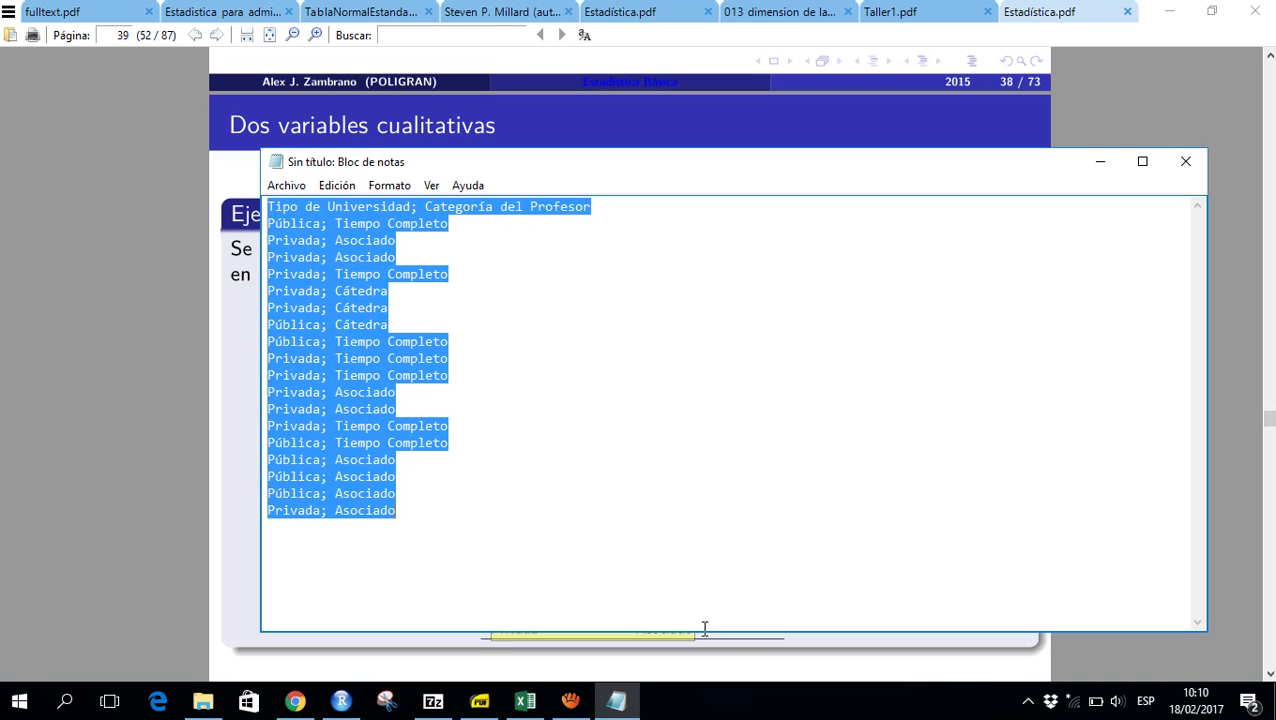
click(525, 701)
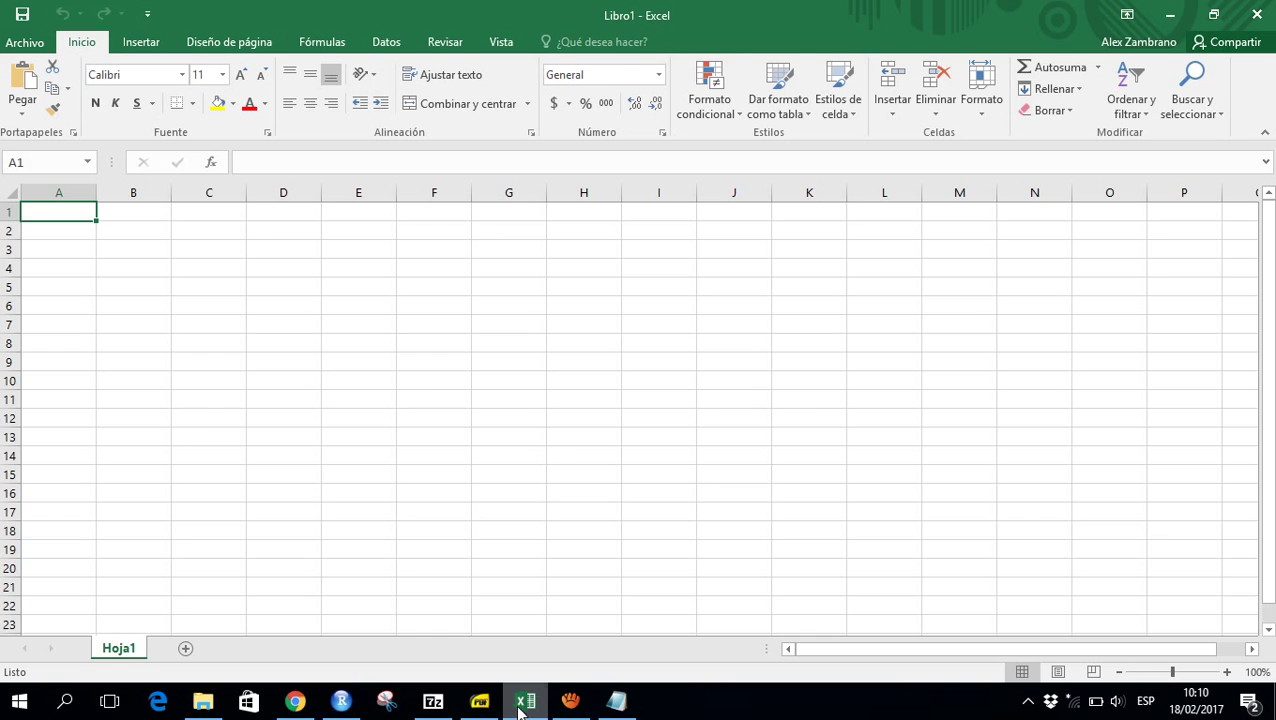
text(Tipo de Universidad; Categoría del Profesor Pública; Tiempo Completo Privada; Asociado Privada; Asociado Privada; Tiempo Completo Privada; Cátedra Privada; Cátedra Pública; Cátedra Pública; Tiempo Completo Privada; Tiempo Completo Privada; Tiempo Completo Privada; Asociado Privada; Asociado Pública; Tiempo Completo Pública; Tiempo Completo Pública; Asociado Pública; Asociado Pública; Asociado Privada; Asociado)
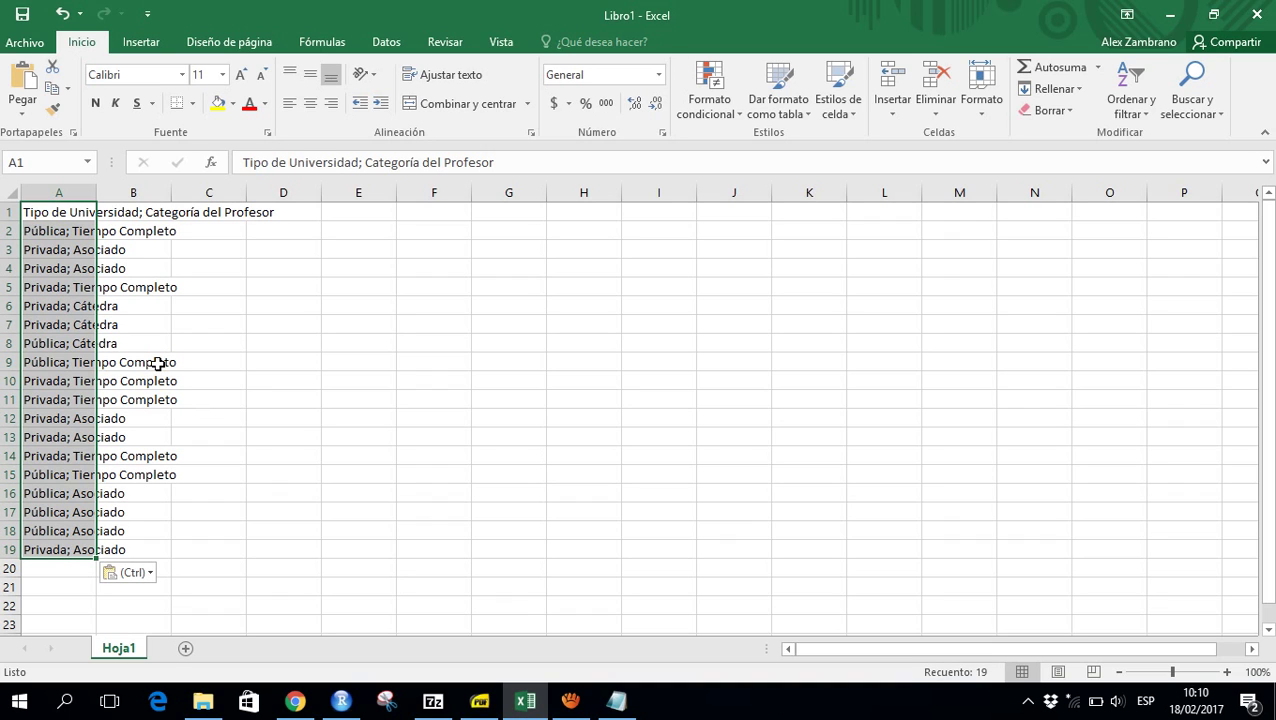
Split the pasted data in column A into two columns with Text to Columns, as delimited text with semicolon as separator
click(386, 42)
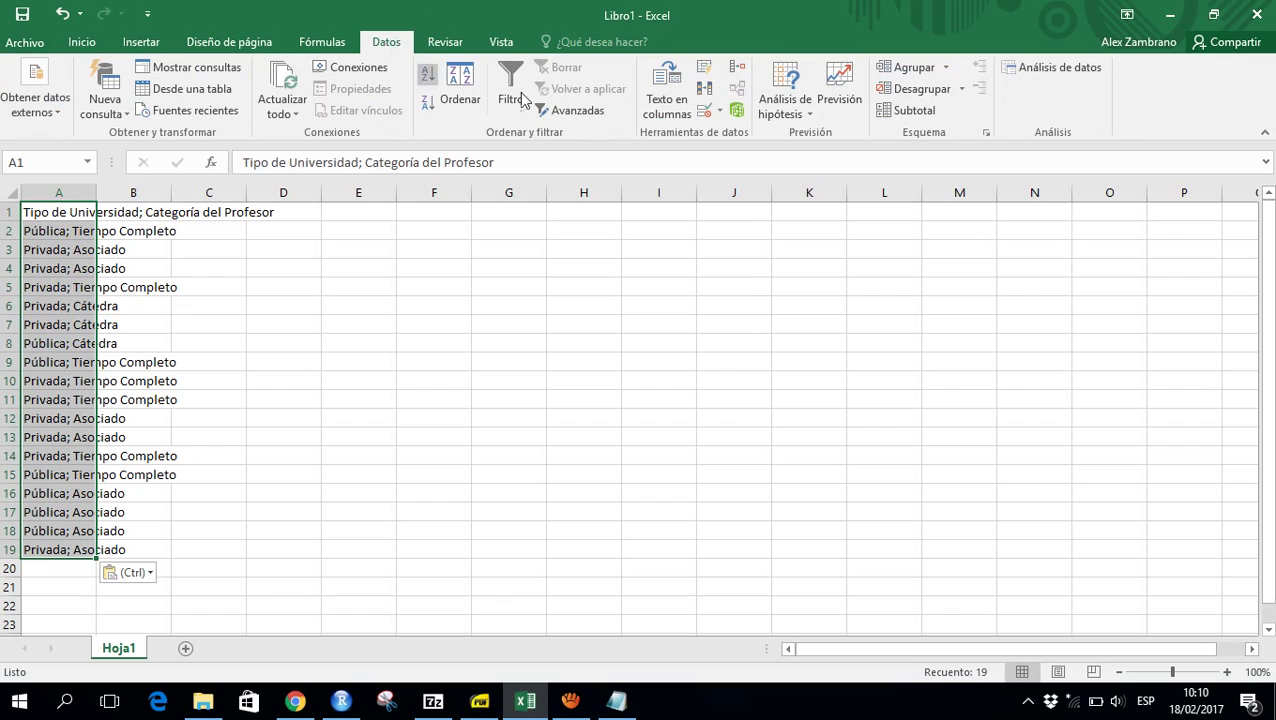
click(659, 113)
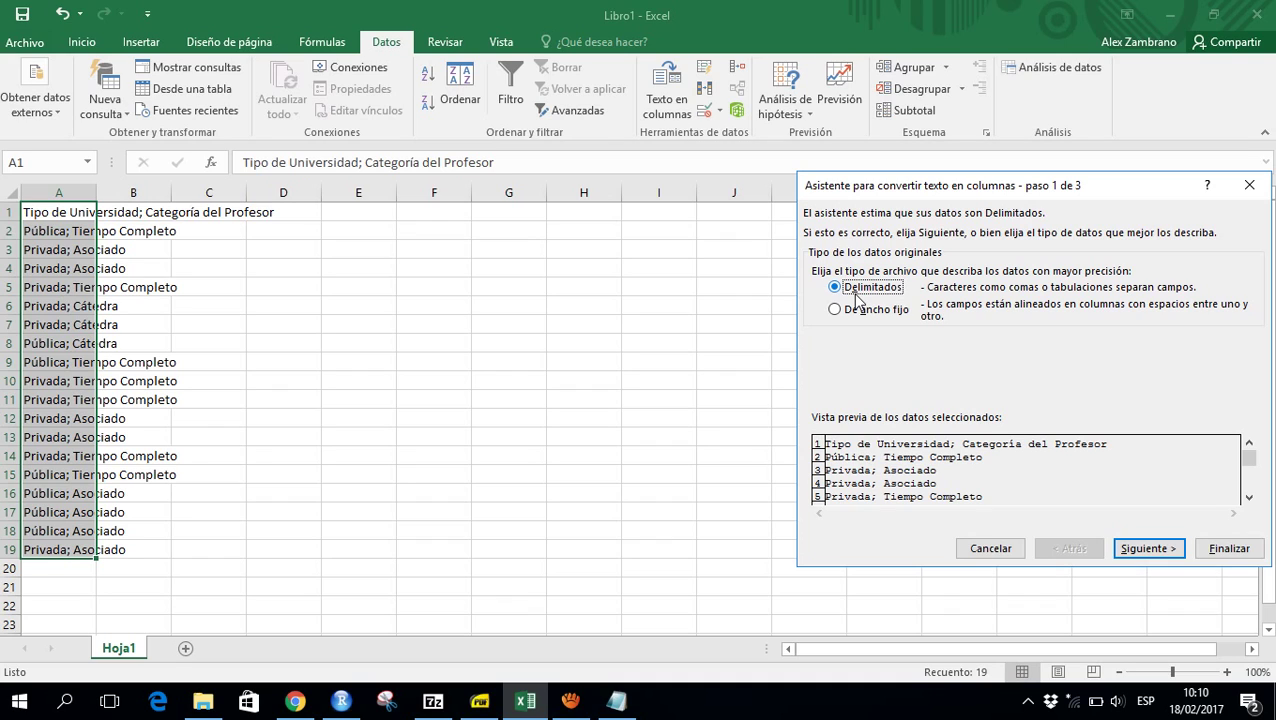
click(1133, 552)
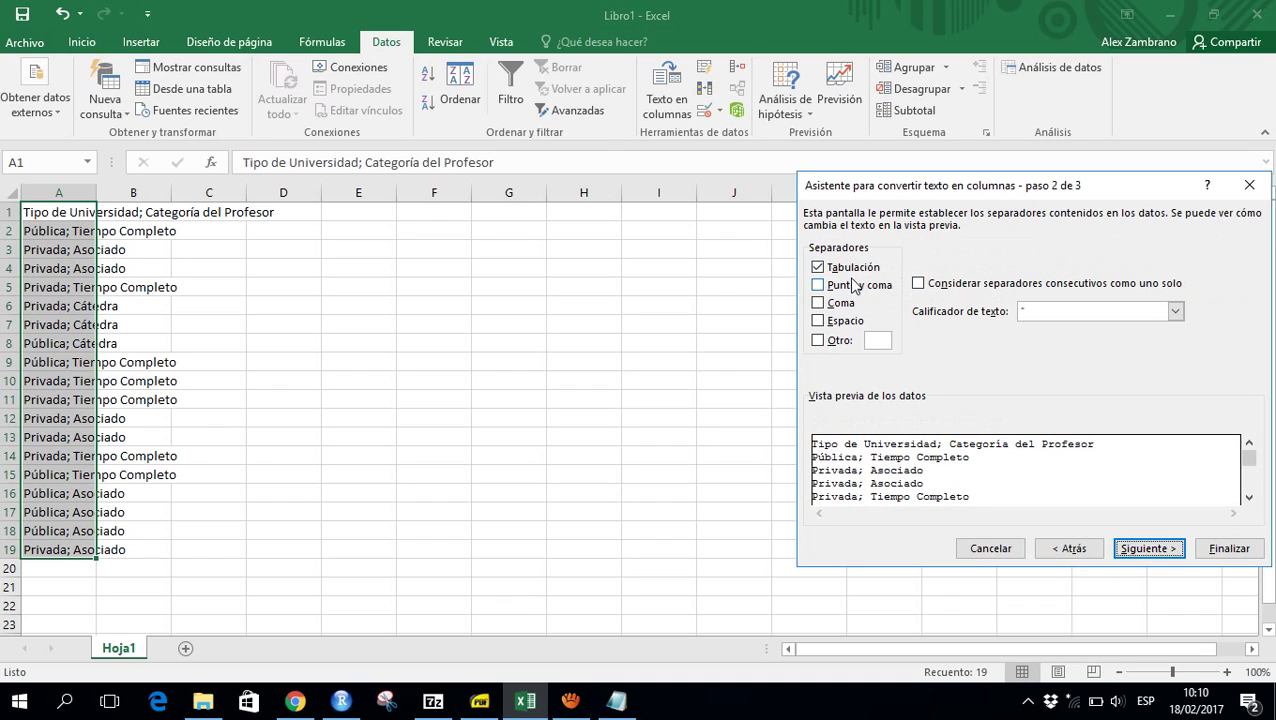
click(853, 287)
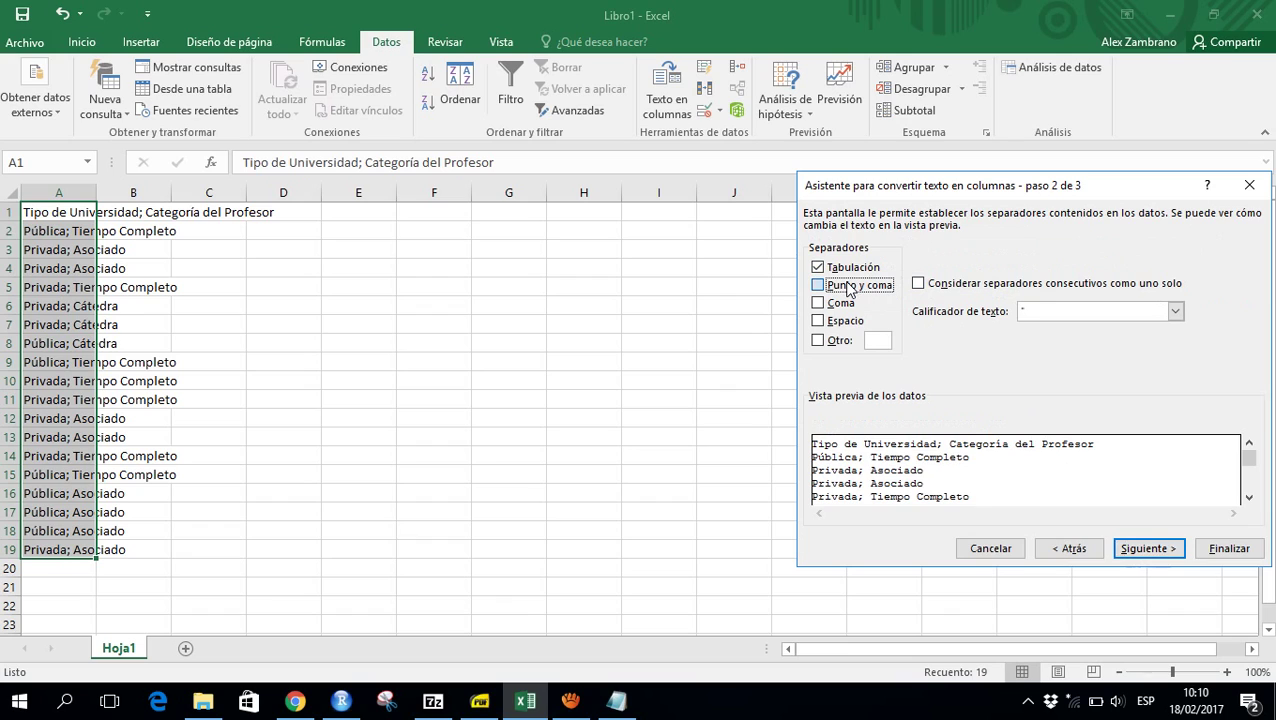
click(1128, 550)
click(1237, 552)
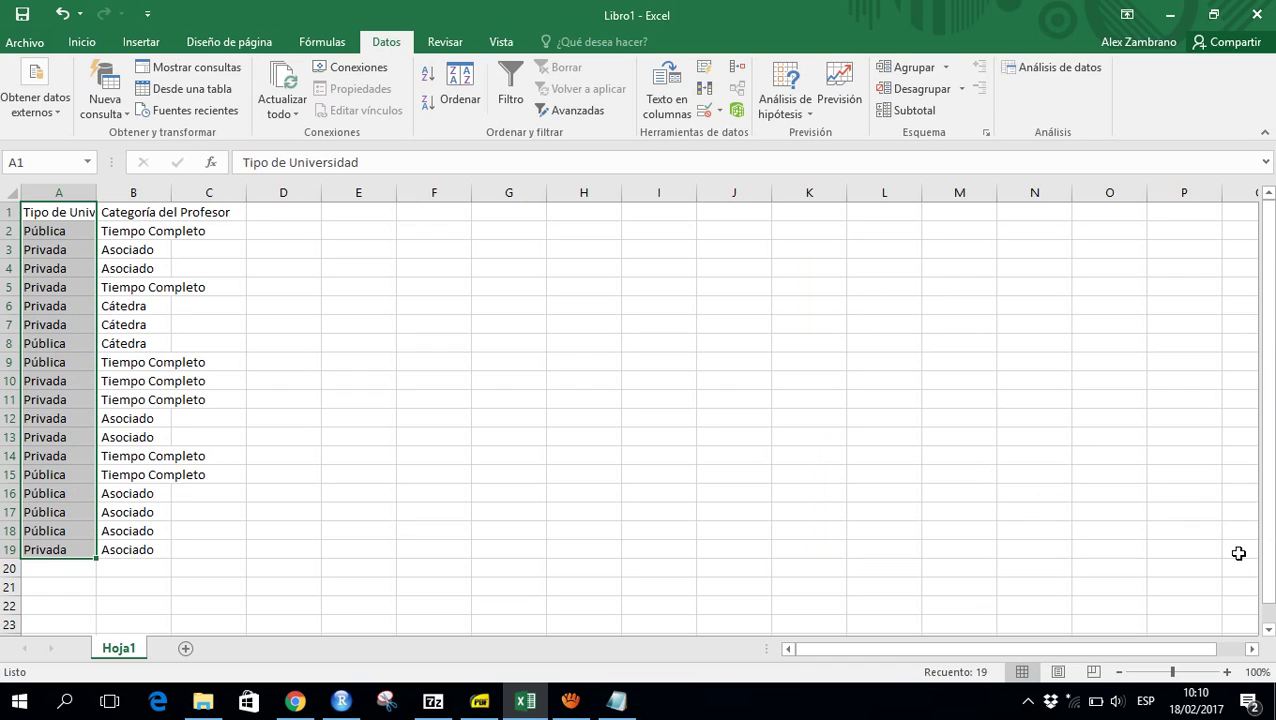
Insert a new column before the university type column and enter the heading ID in A1
right_click(45, 190)
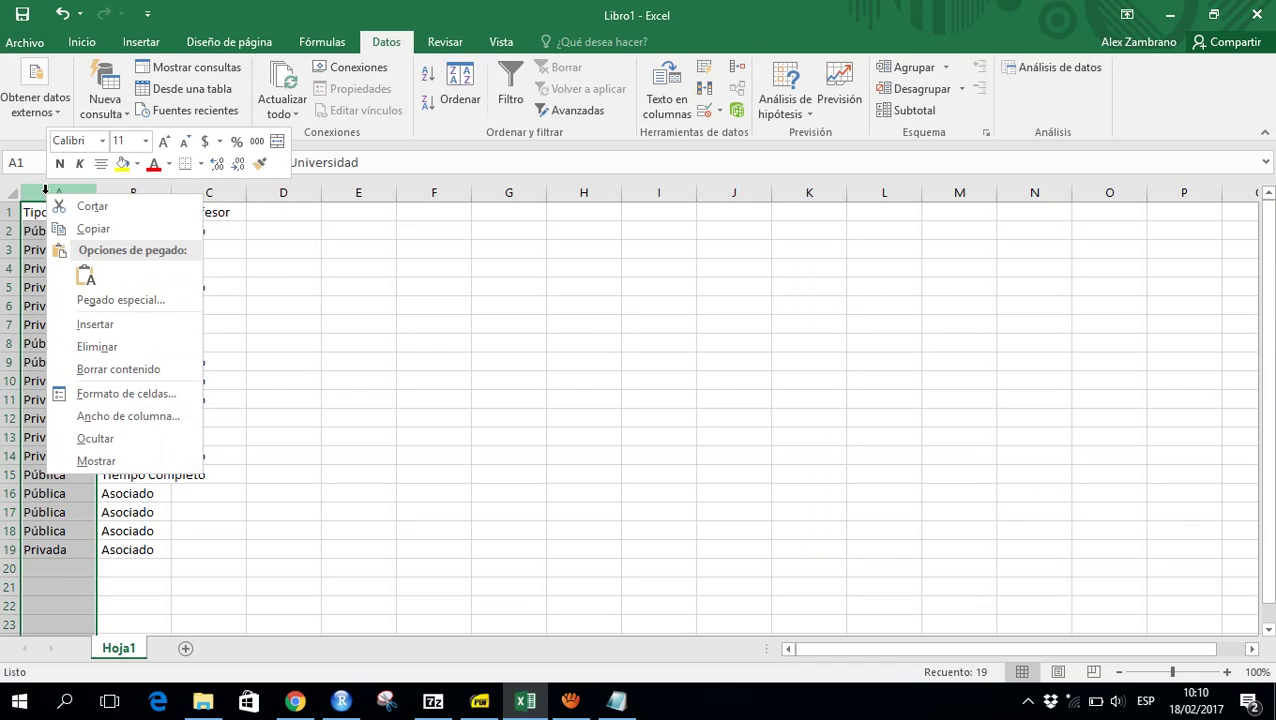
click(90, 325)
key(ctrl+Home)
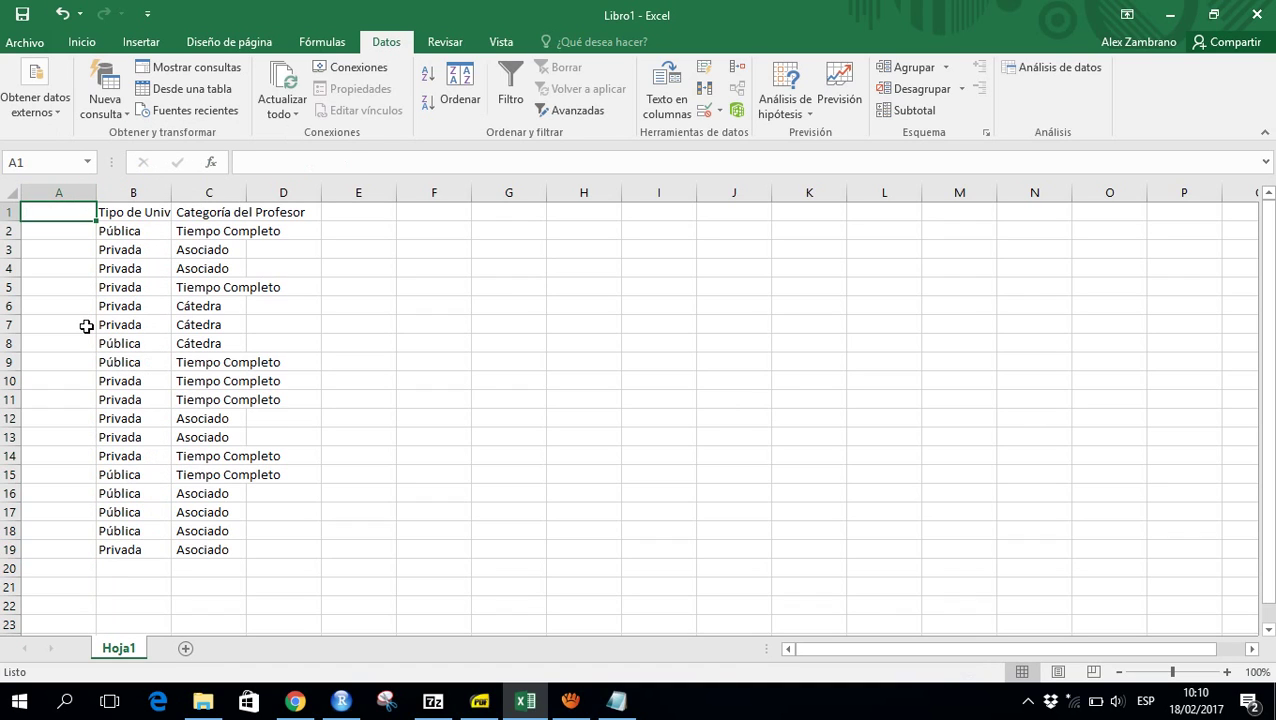
text(ID)
key(Return)
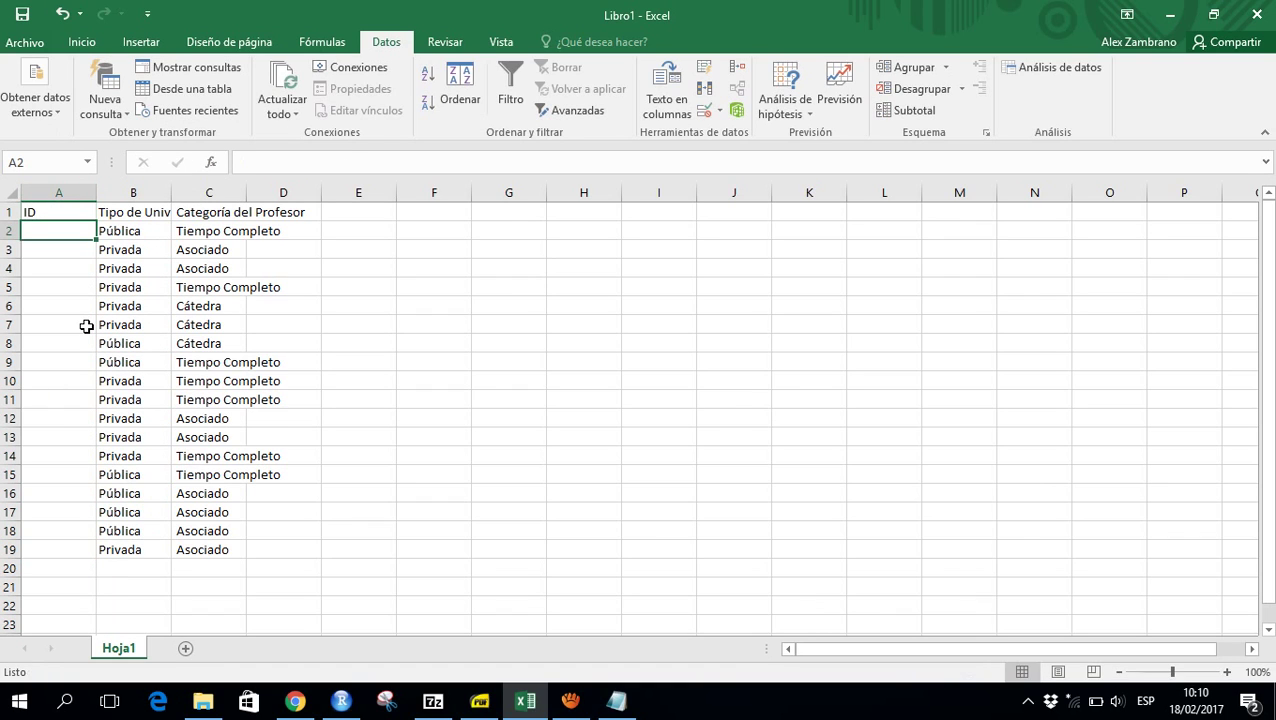
Number the records in the ID column by entering 1 to 4 from A2 and extending the series to 18 in A19
text(1)
key(Return)
text(2)
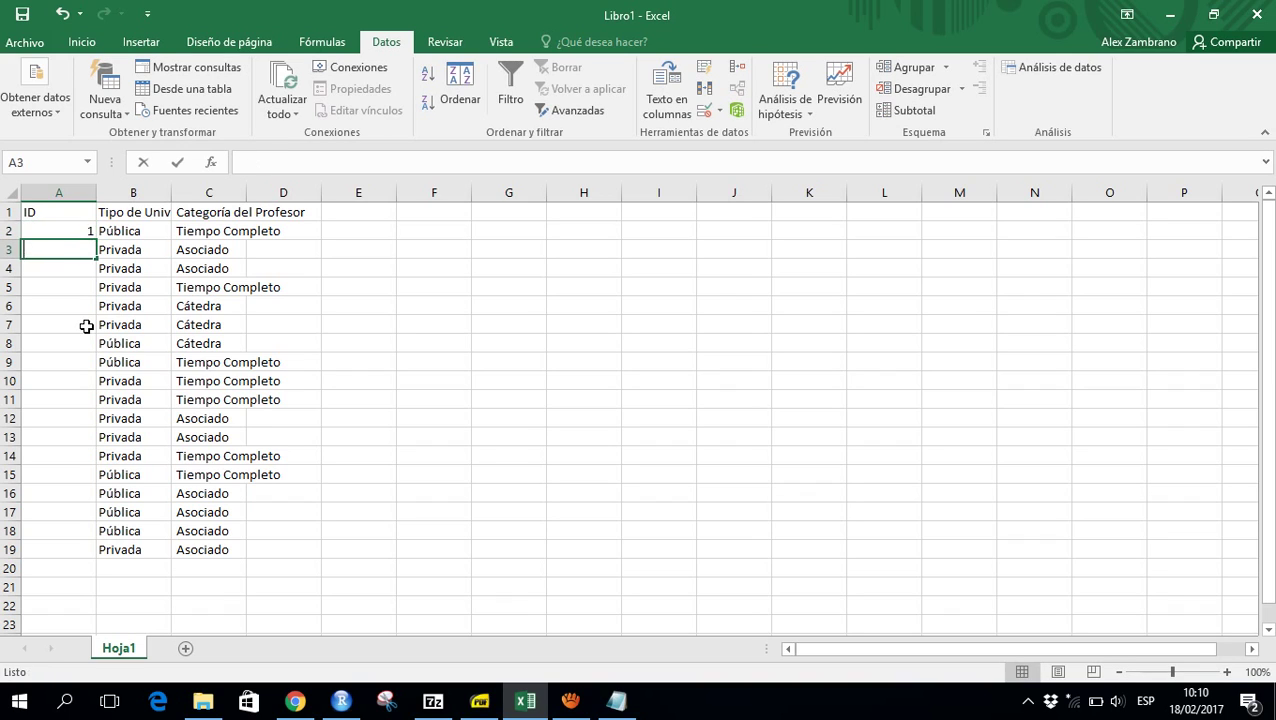
key(Return)
text(3)
key(Return)
text(4)
key(Up)
key(Up)
key(Up)
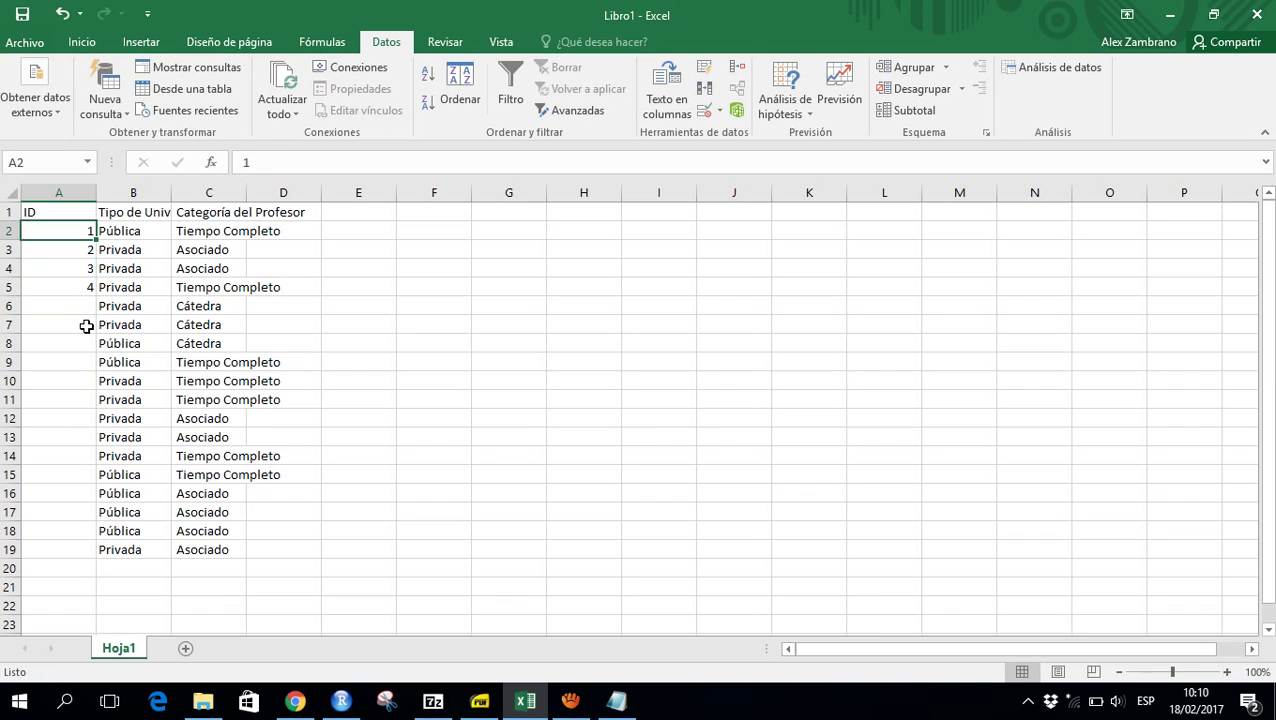
key(shift+Down)
key(shift+Down)
key(shift+Down)
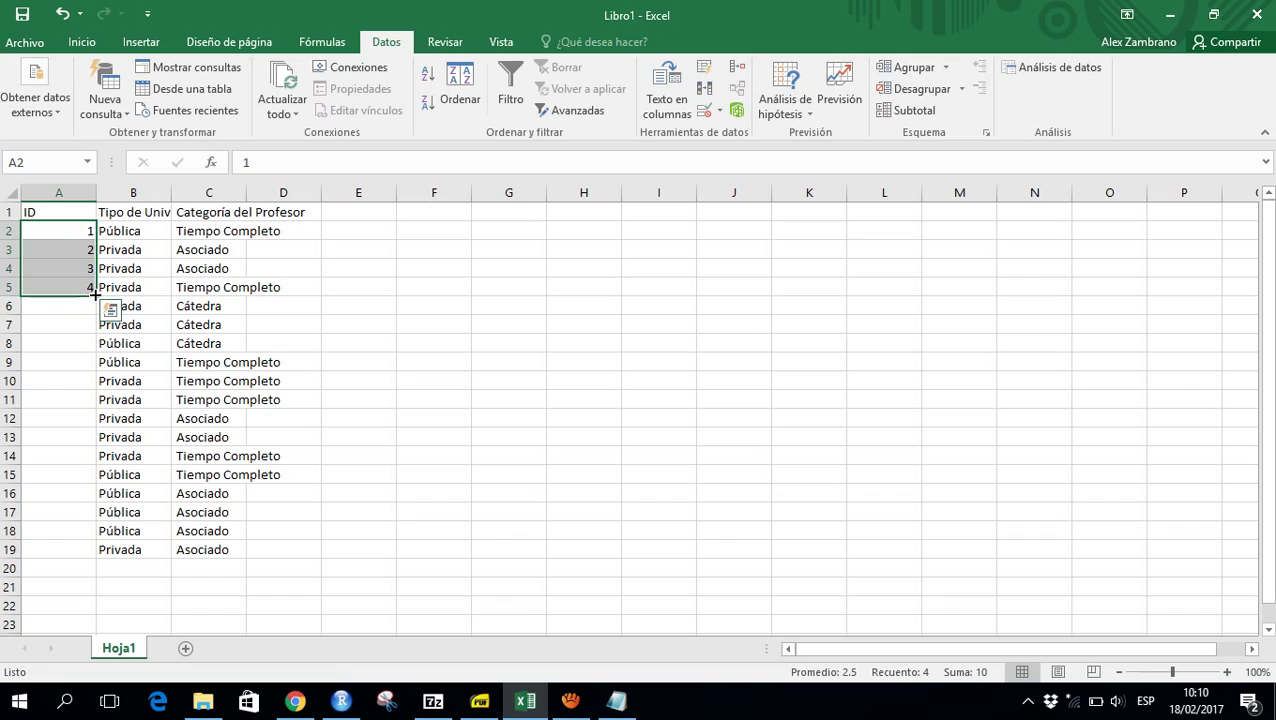
double_click(95, 296)
key(ctrl+Home)
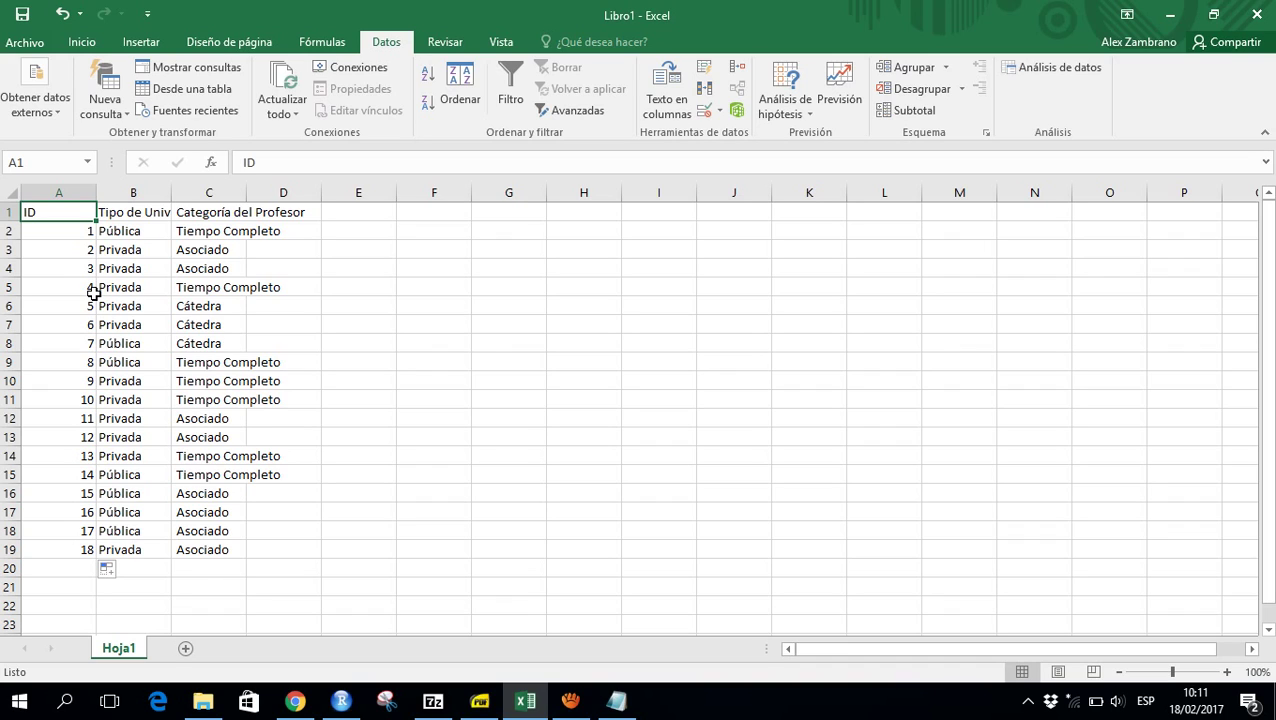
Create a pivot table from the range Hoja1!$A$1:$C$19 on a new worksheet
click(140, 42)
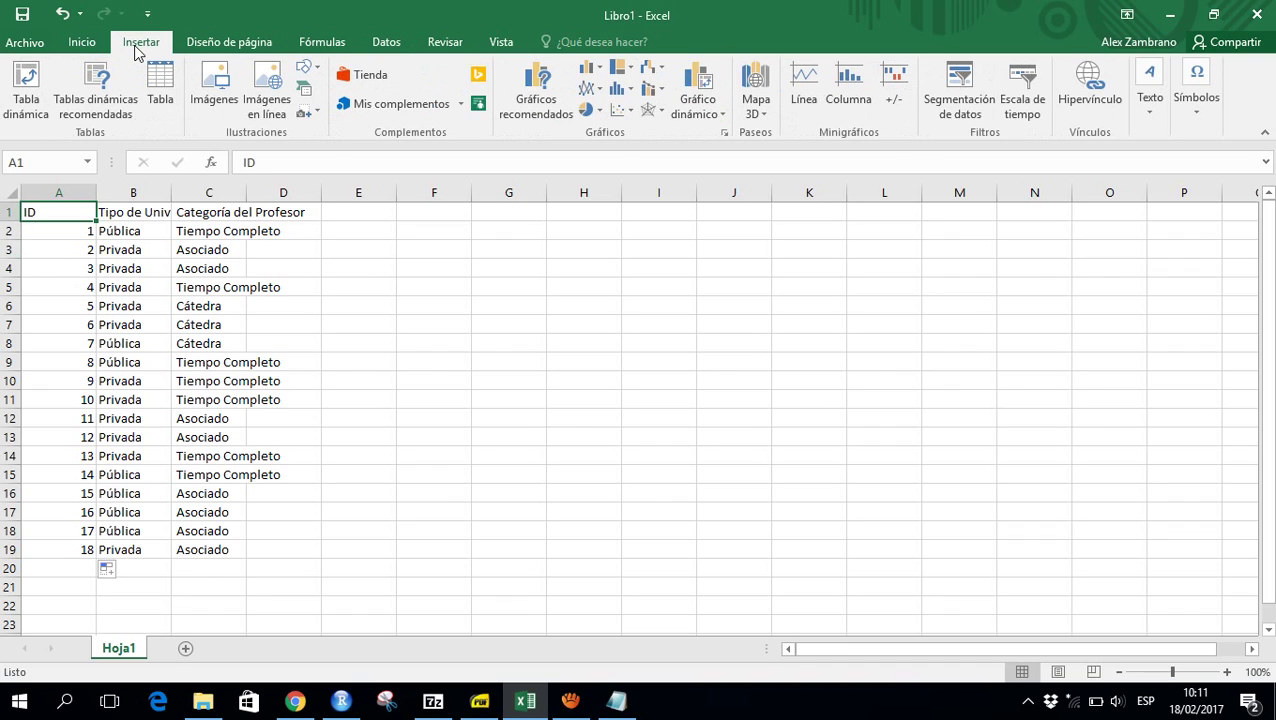
click(27, 80)
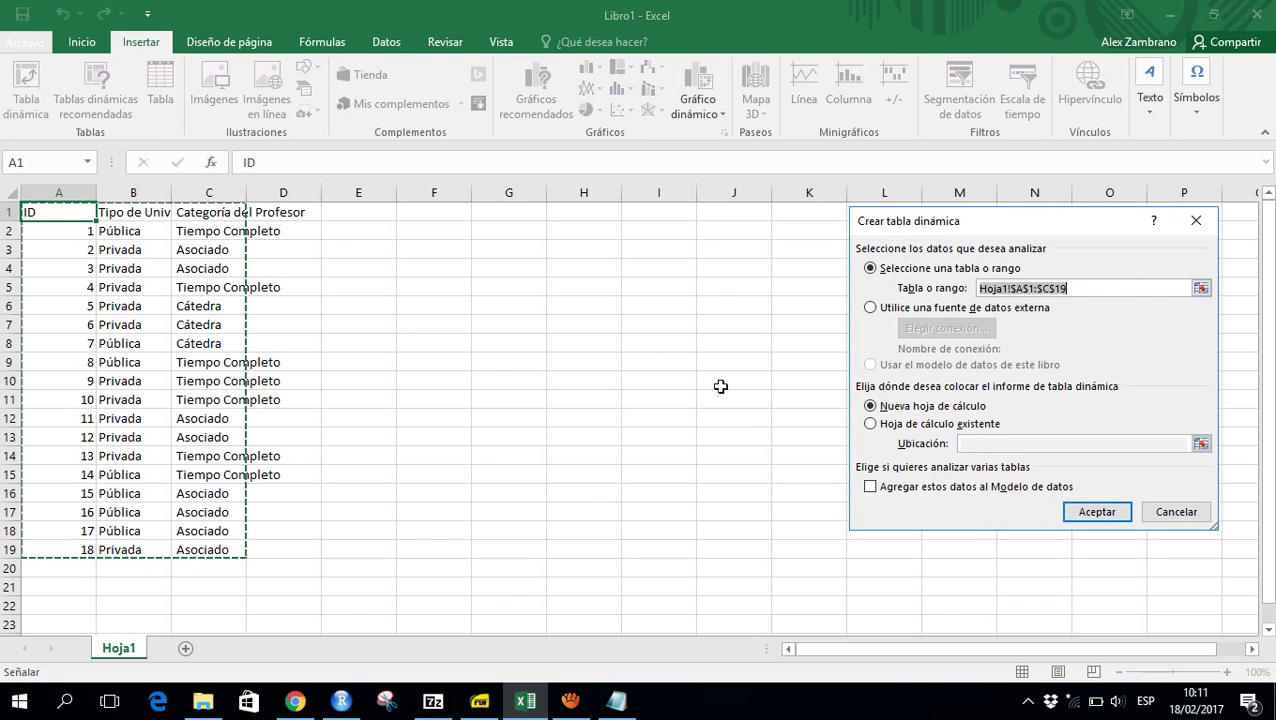
click(1098, 513)
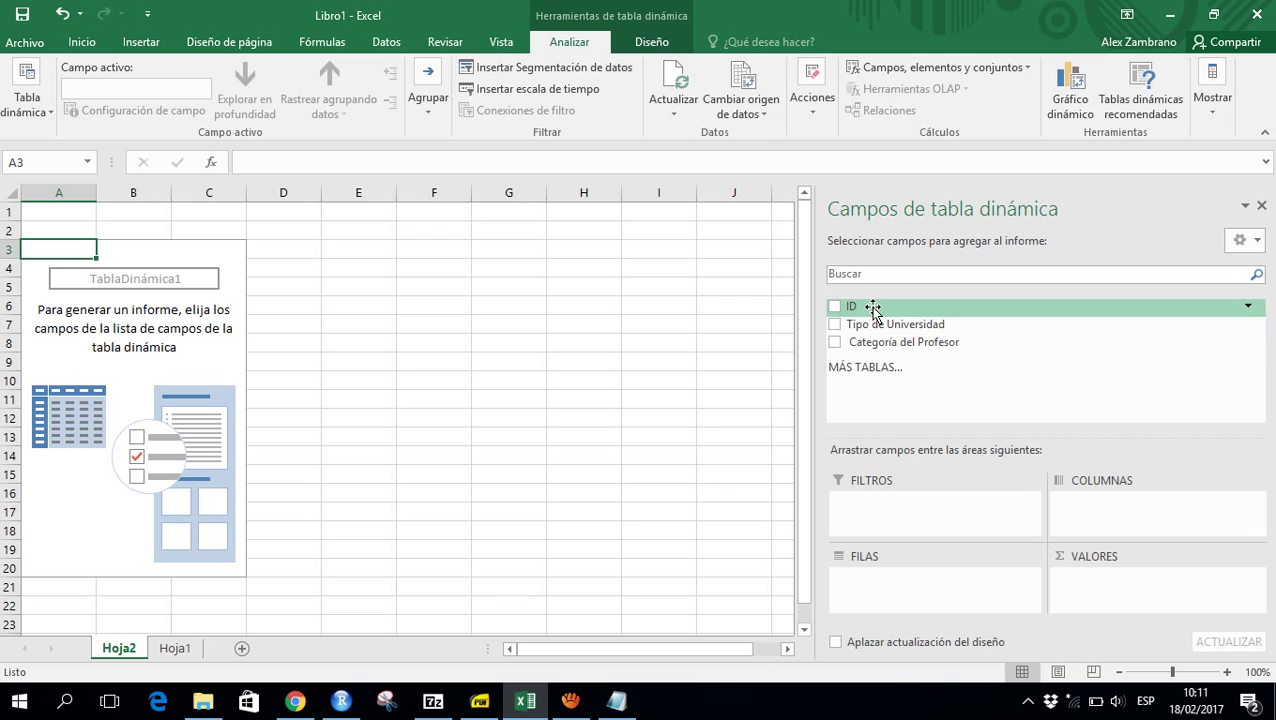
Add the ID field to the pivot table's values and summarize it by Cuenta
drag(871, 307, 1091, 605)
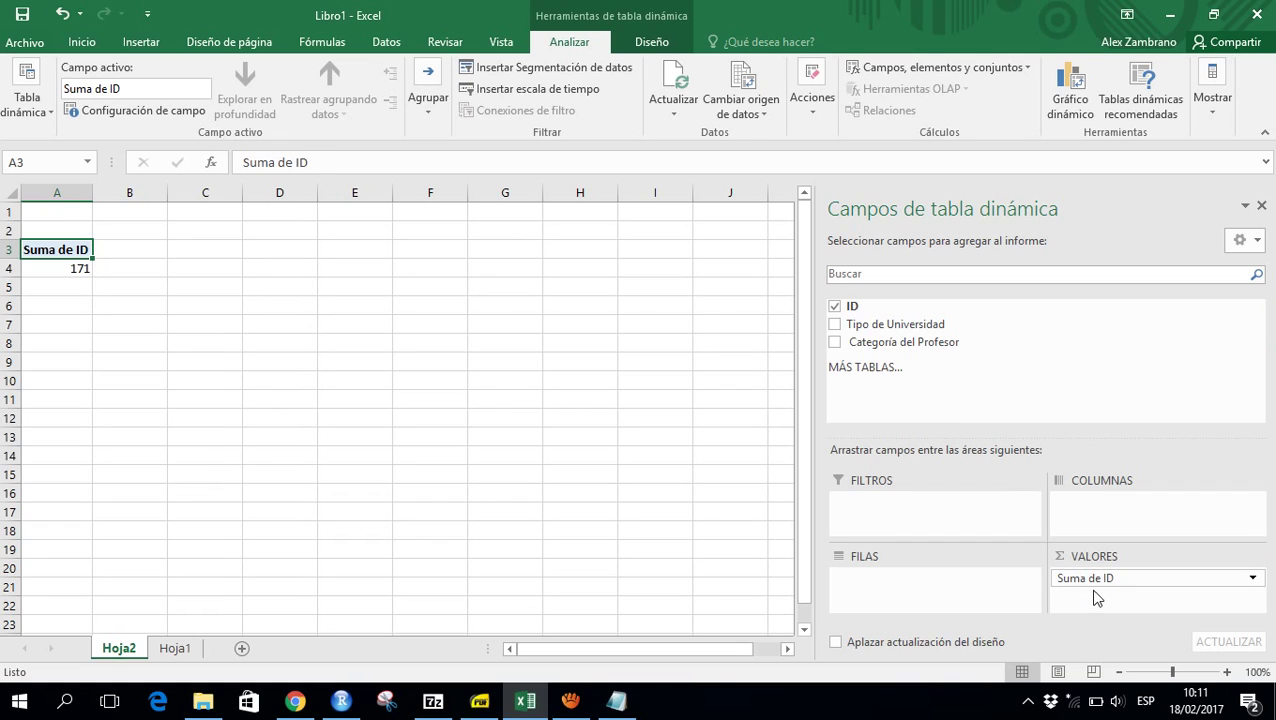
click(1108, 580)
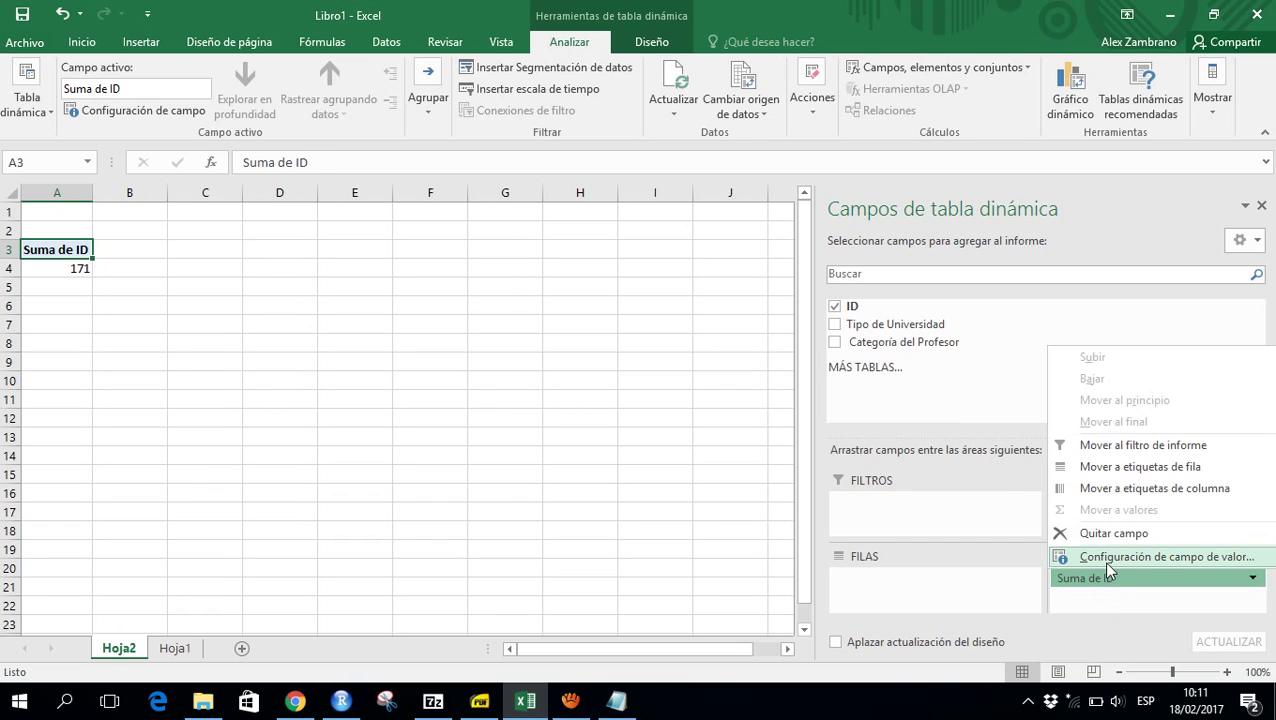
click(1108, 558)
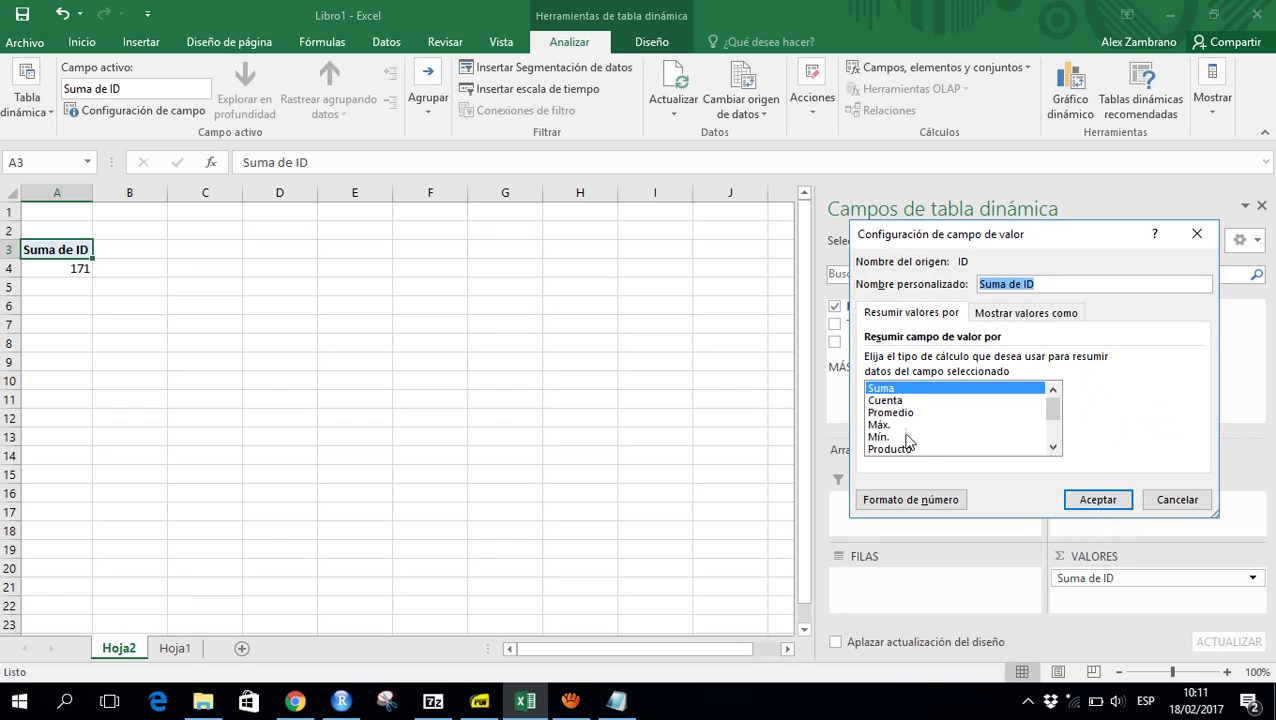
click(895, 401)
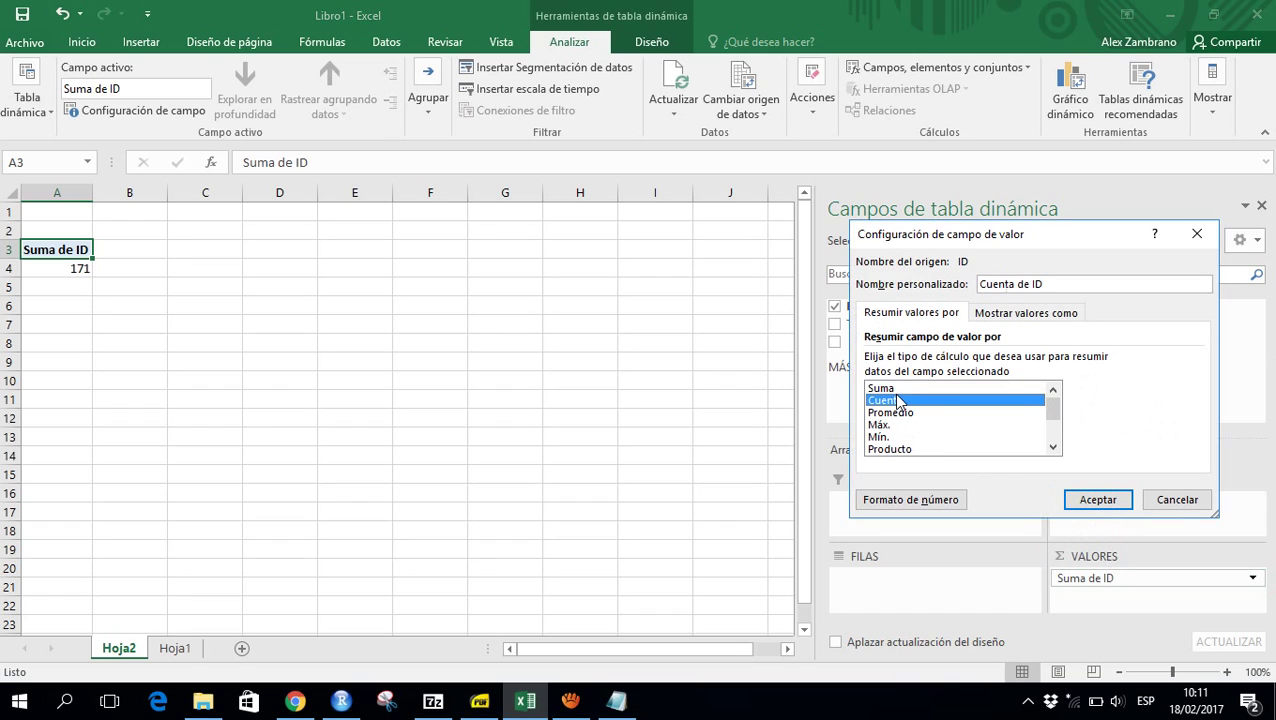
click(1080, 502)
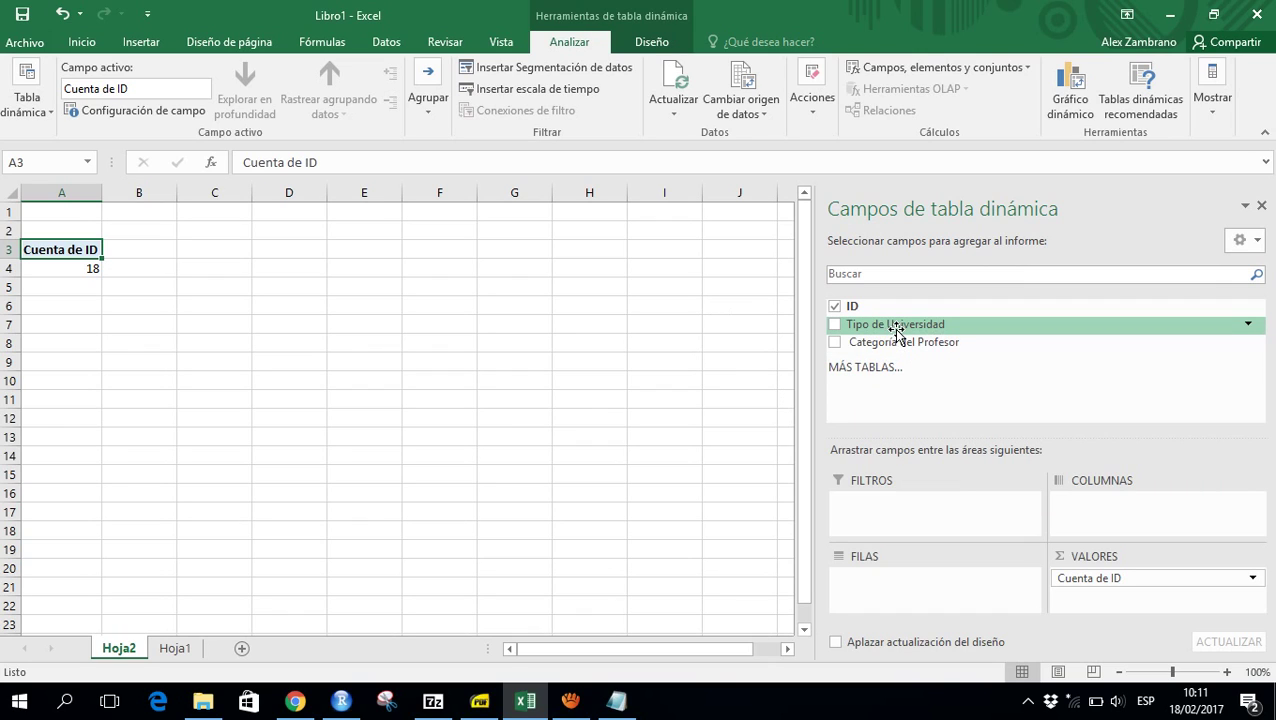
Place Tipo de Universidad in the pivot table's rows and Categoría del Profesor in its columns
drag(896, 331, 900, 594)
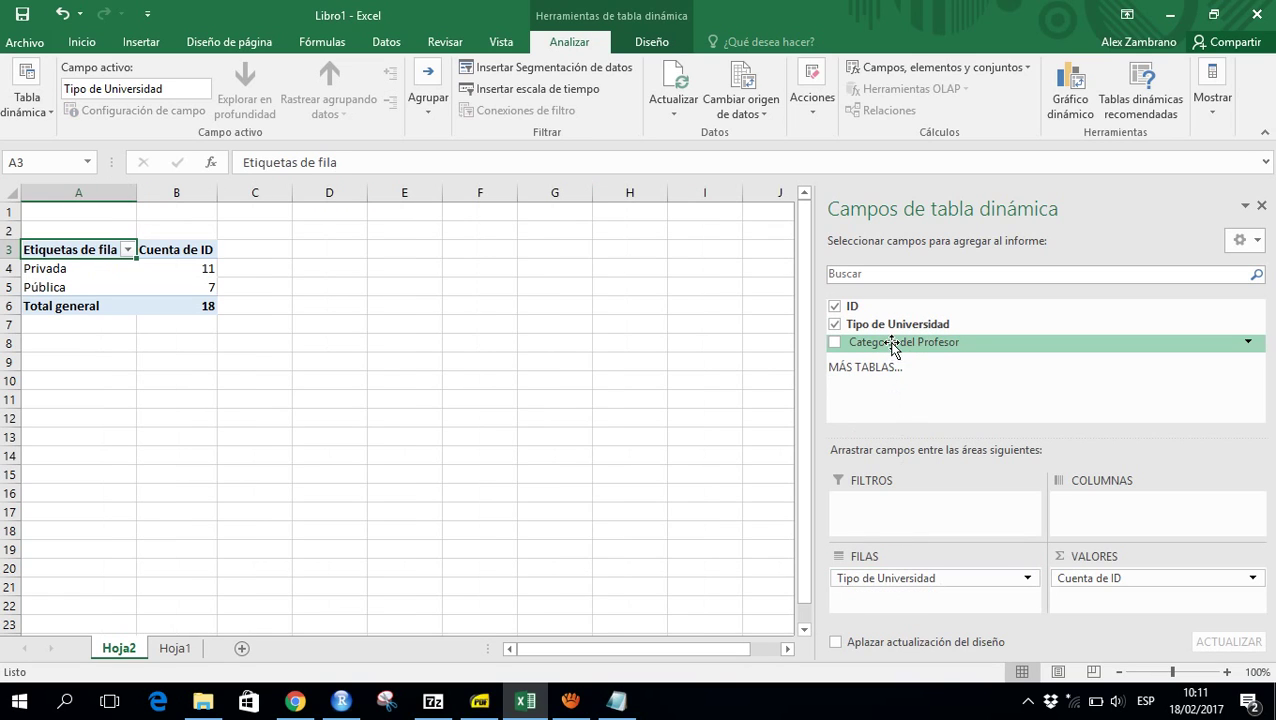
drag(892, 345, 1122, 528)
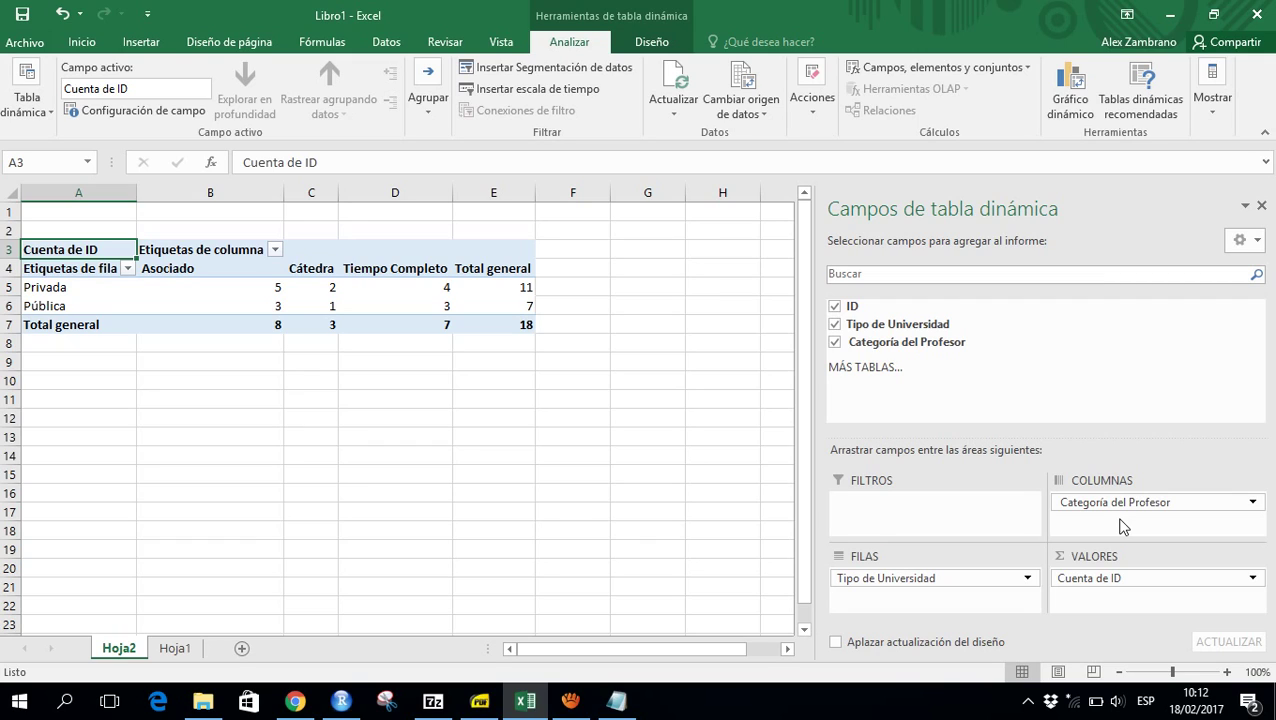
Examine the pivot table's counts for Privada and Pública across professor categories, including the row and column totals
key(Down)
key(Down)
key(Down)
key(Right)
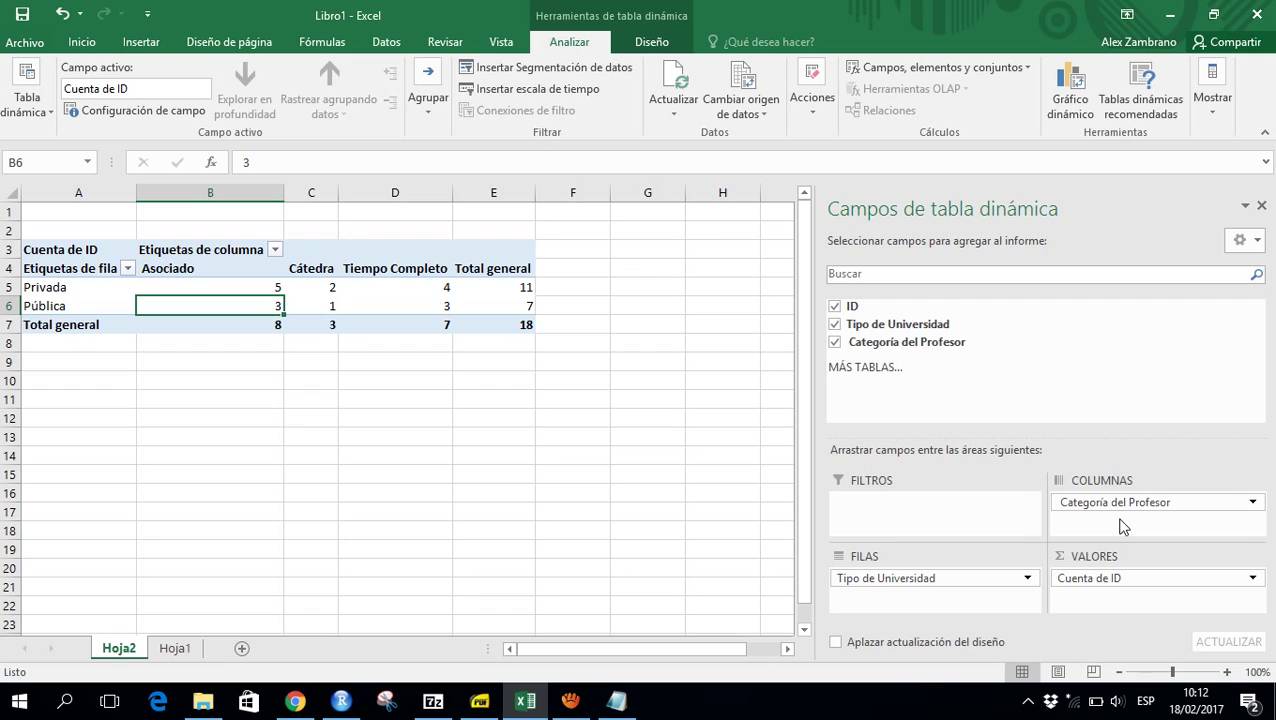
key(Right)
key(Right)
key(Right)
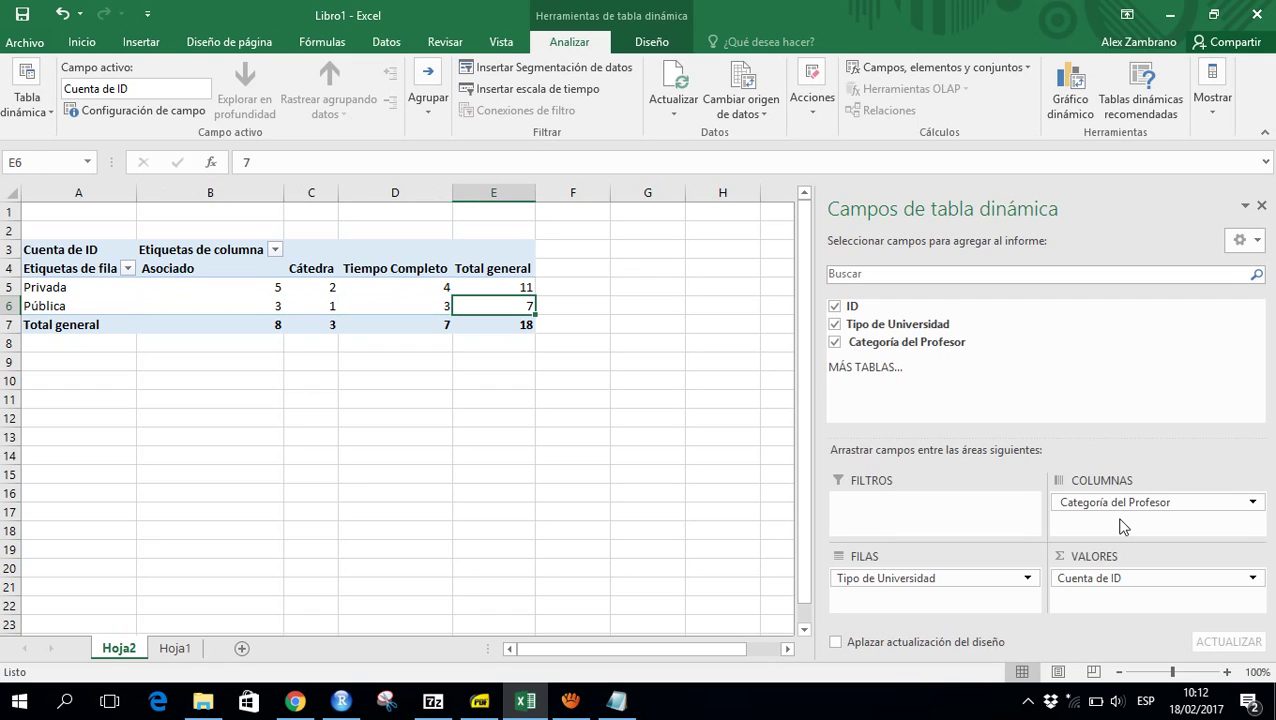
key(Up)
key(Left)
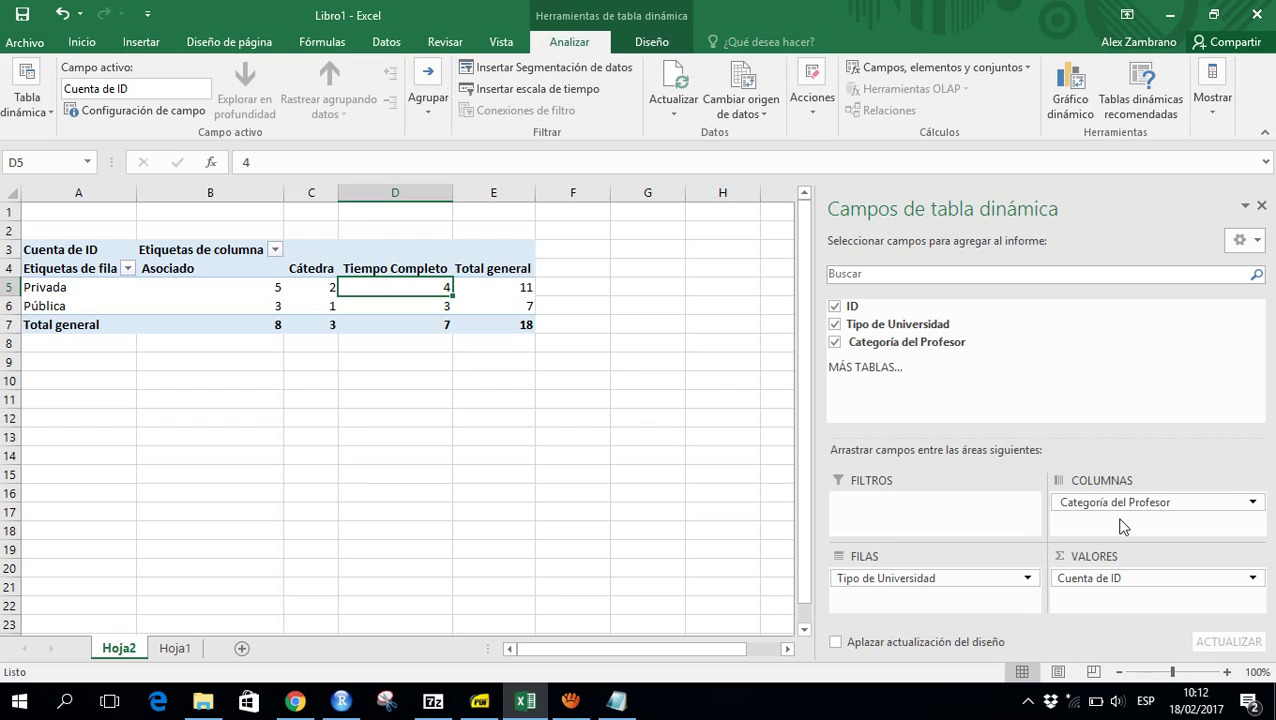
key(Right)
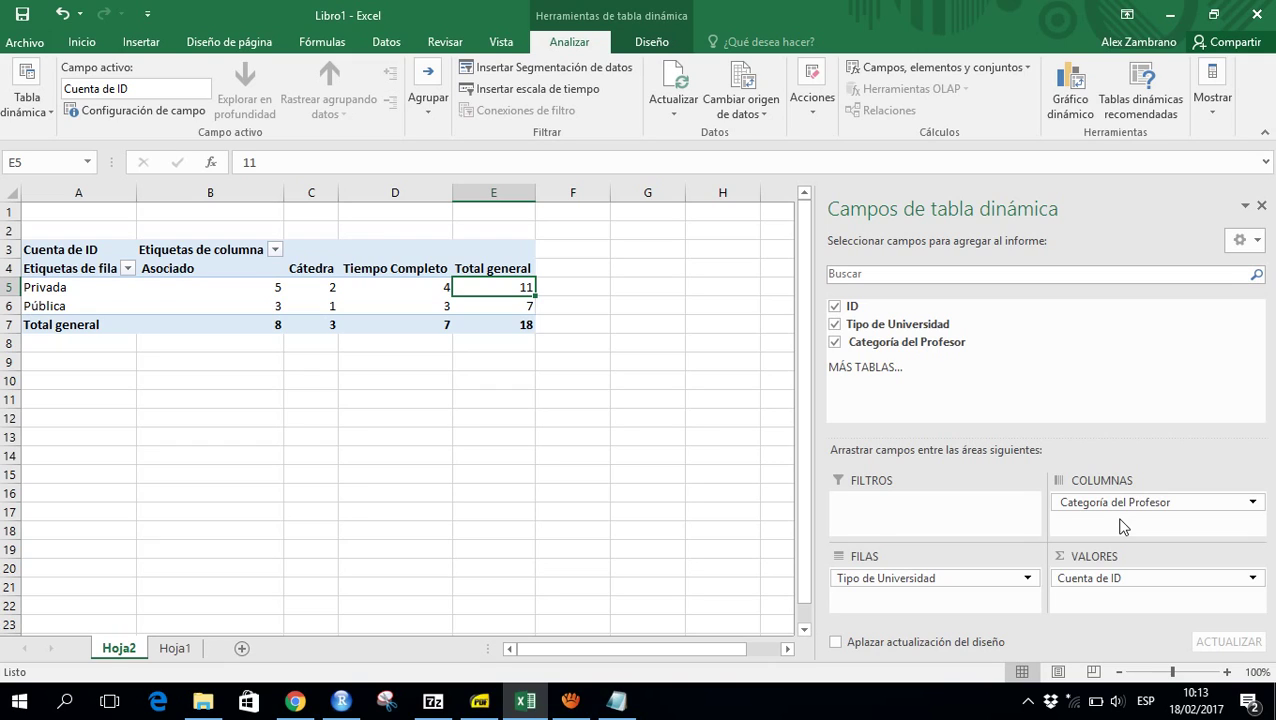
key(Left)
key(shift+Left)
key(shift+Left)
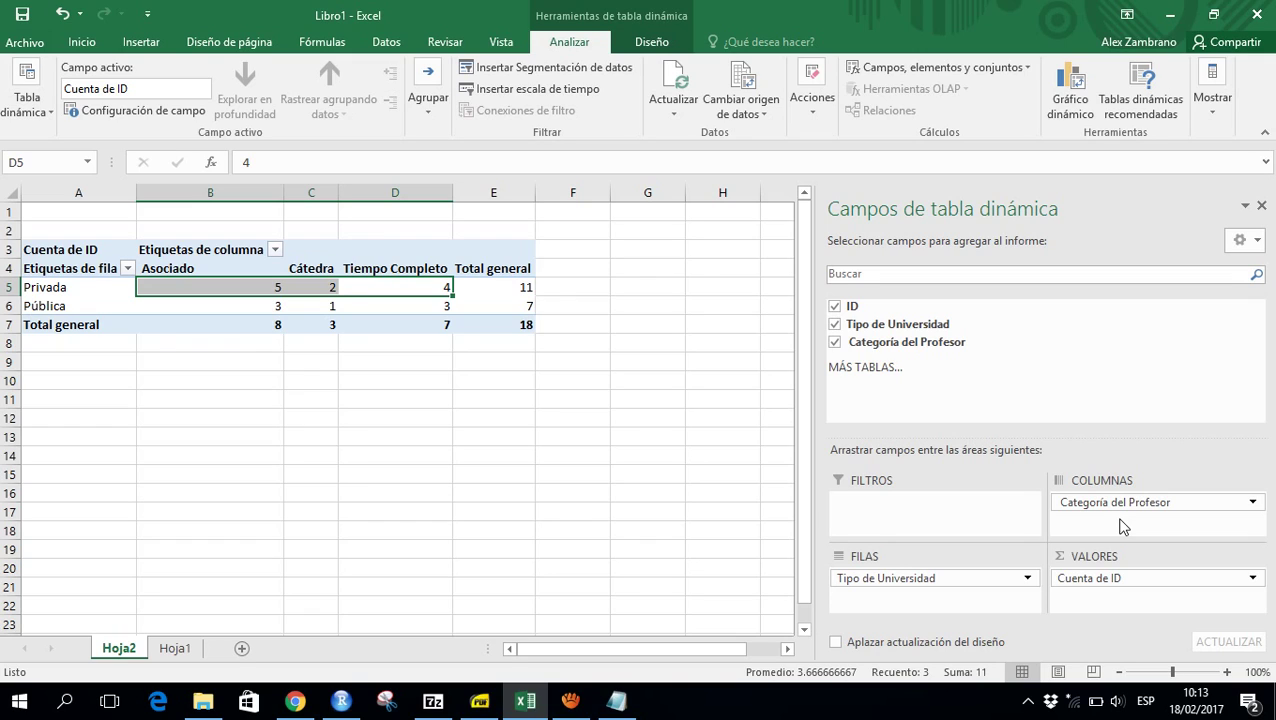
key(Down)
key(Down)
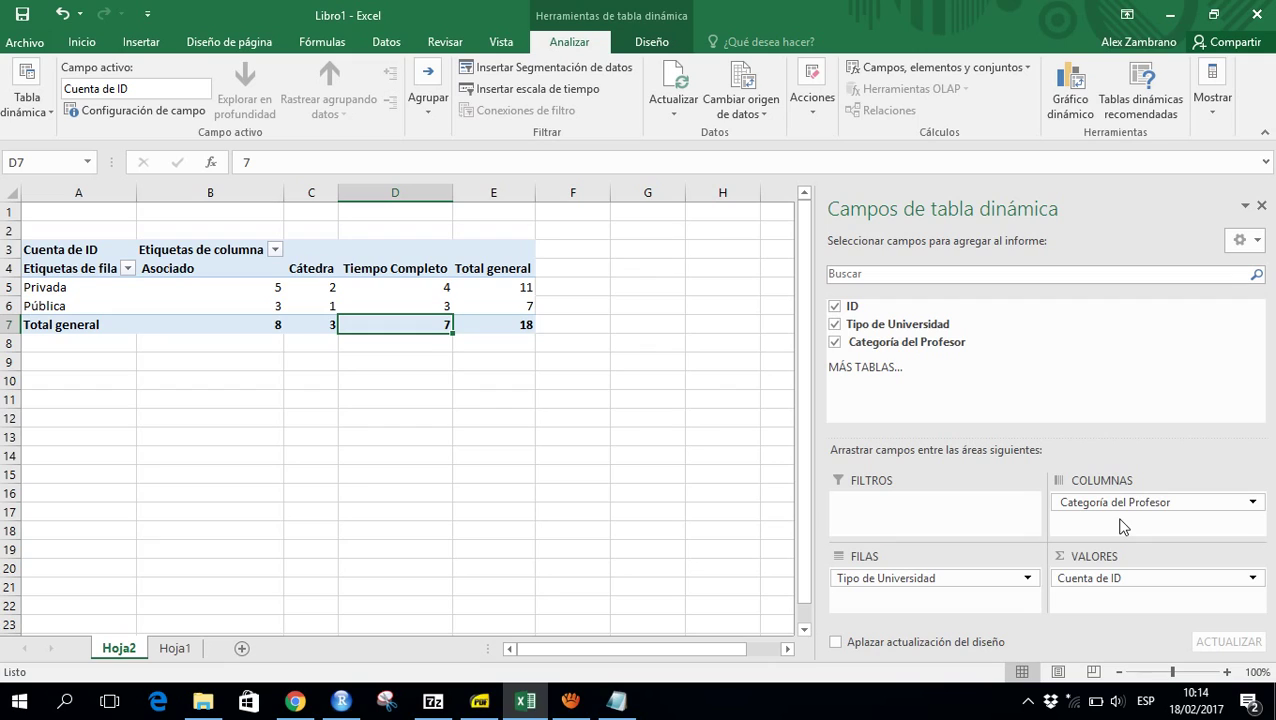
Show the Cuenta de ID values as % del total de filas and review the category percentages within each university type
click(1104, 580)
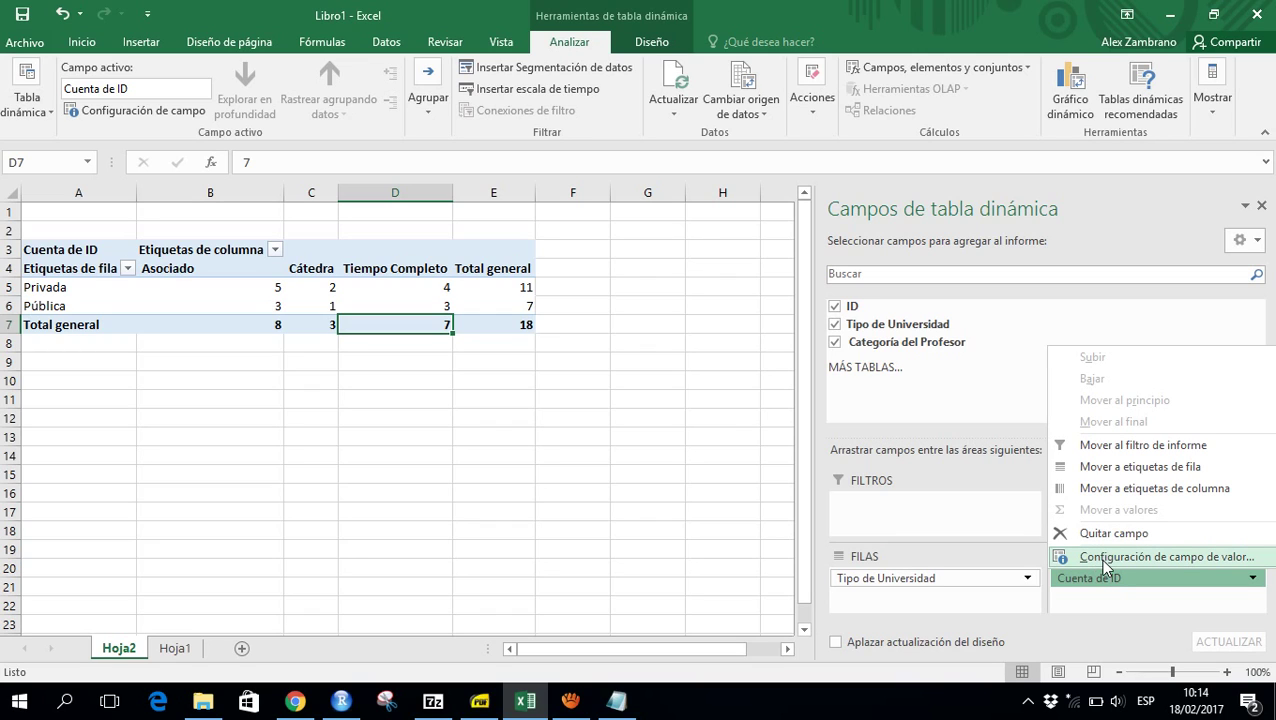
click(1104, 564)
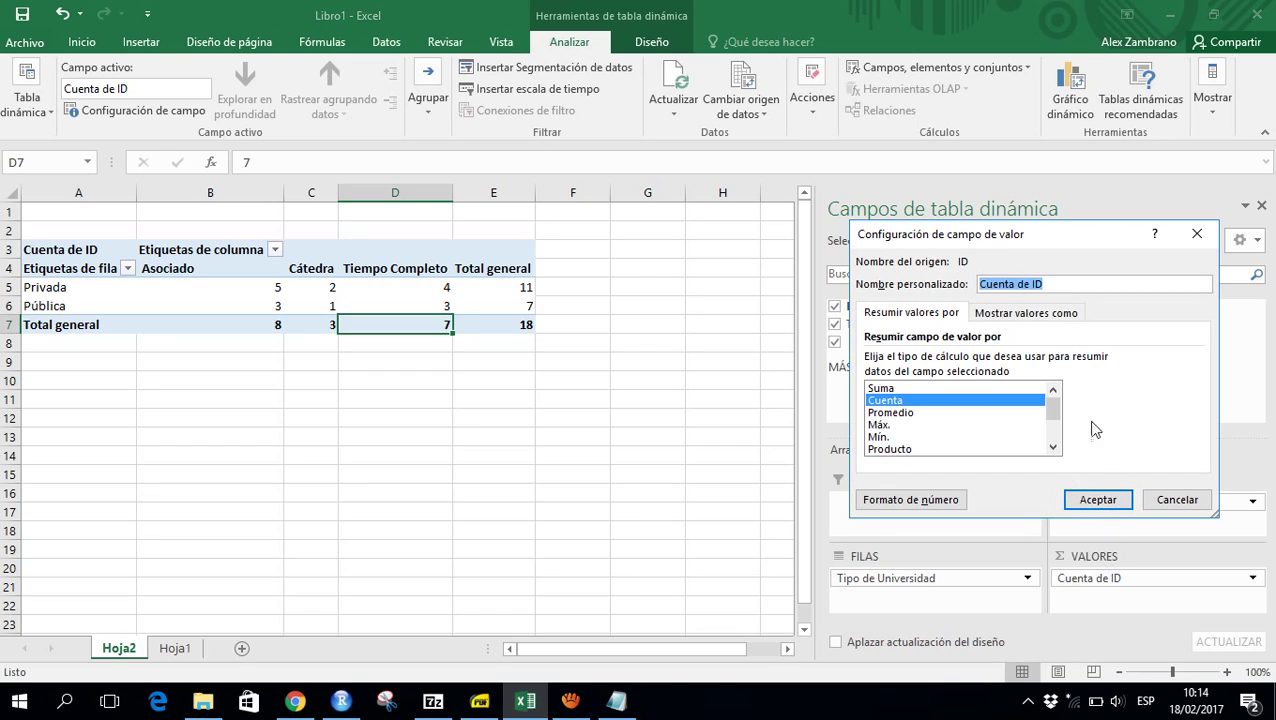
click(1036, 318)
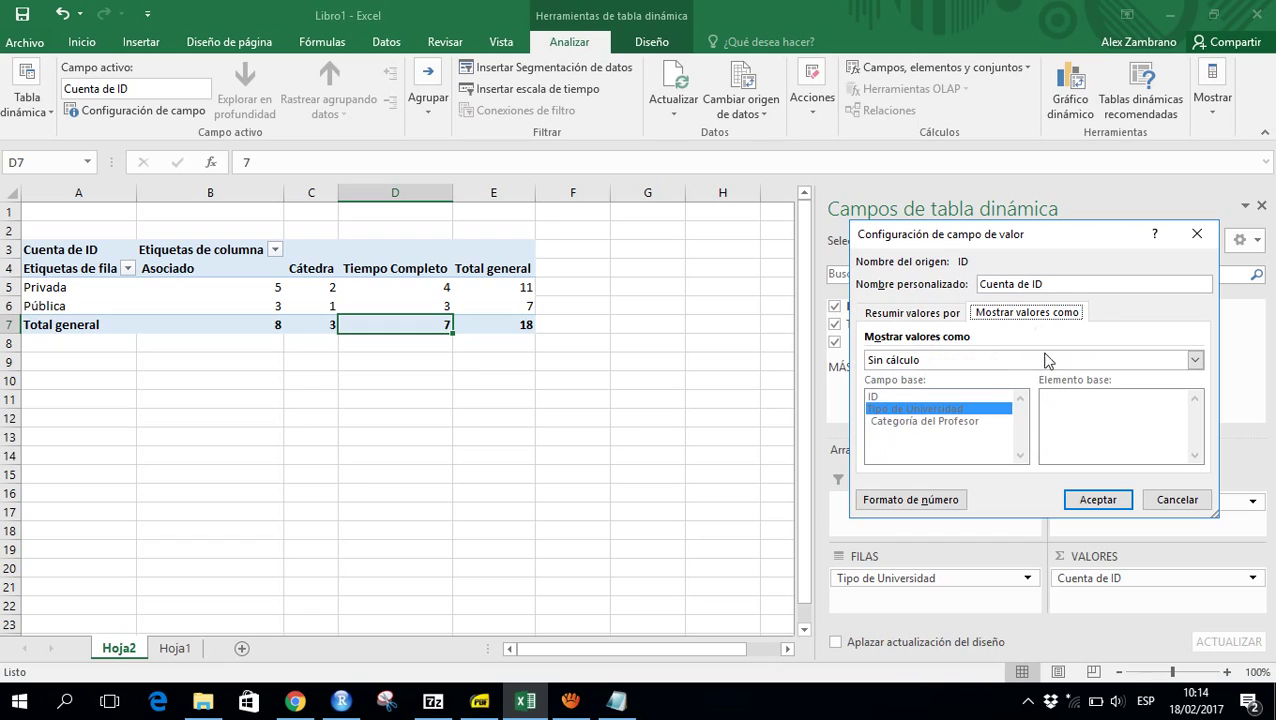
click(1046, 360)
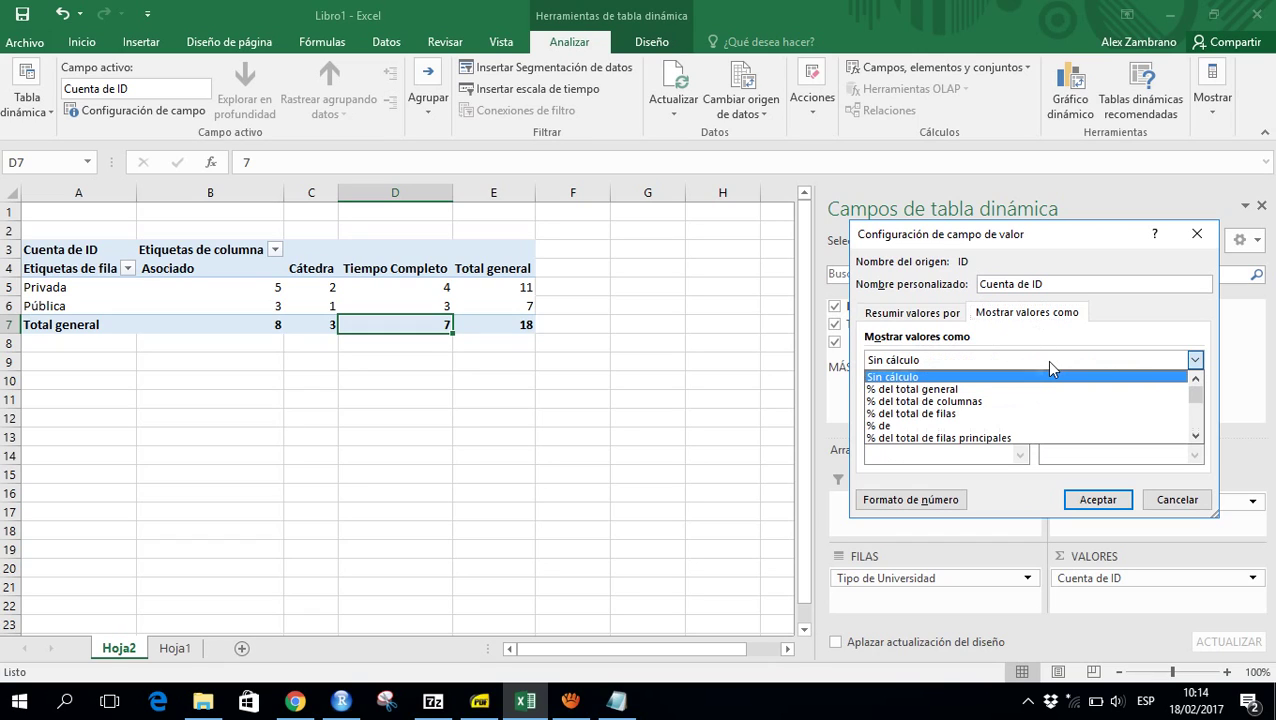
click(971, 416)
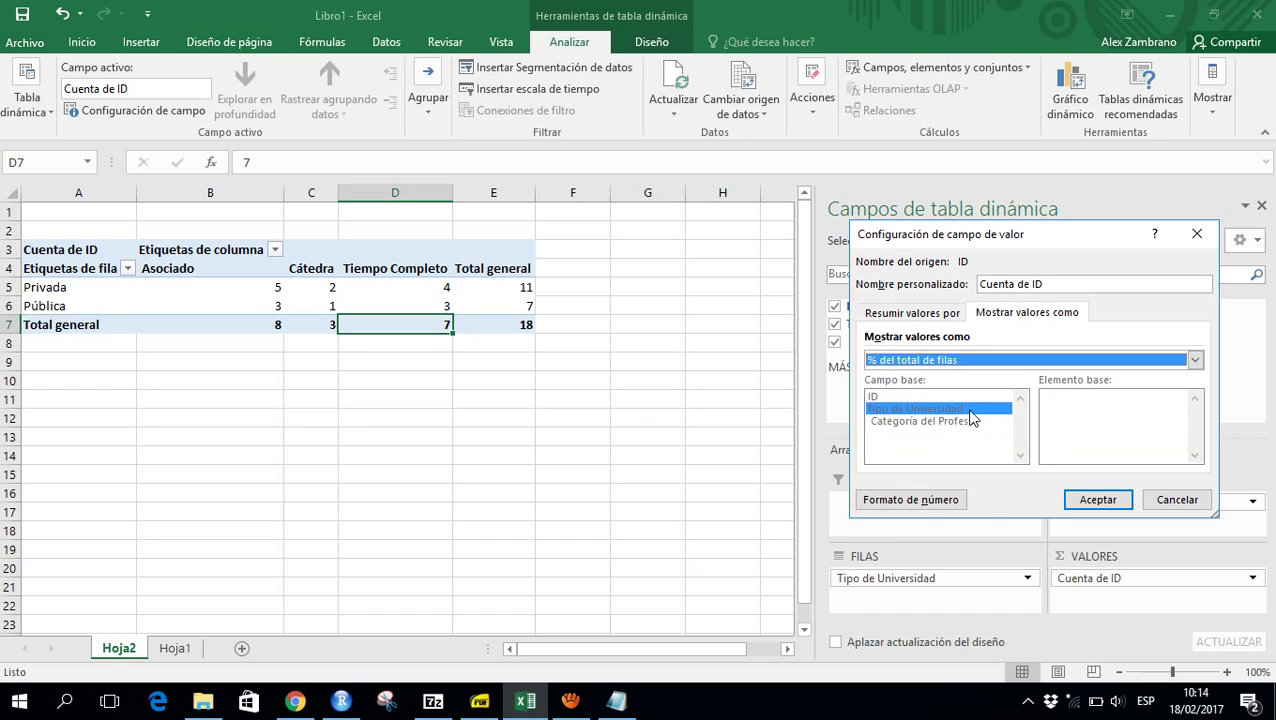
click(1092, 499)
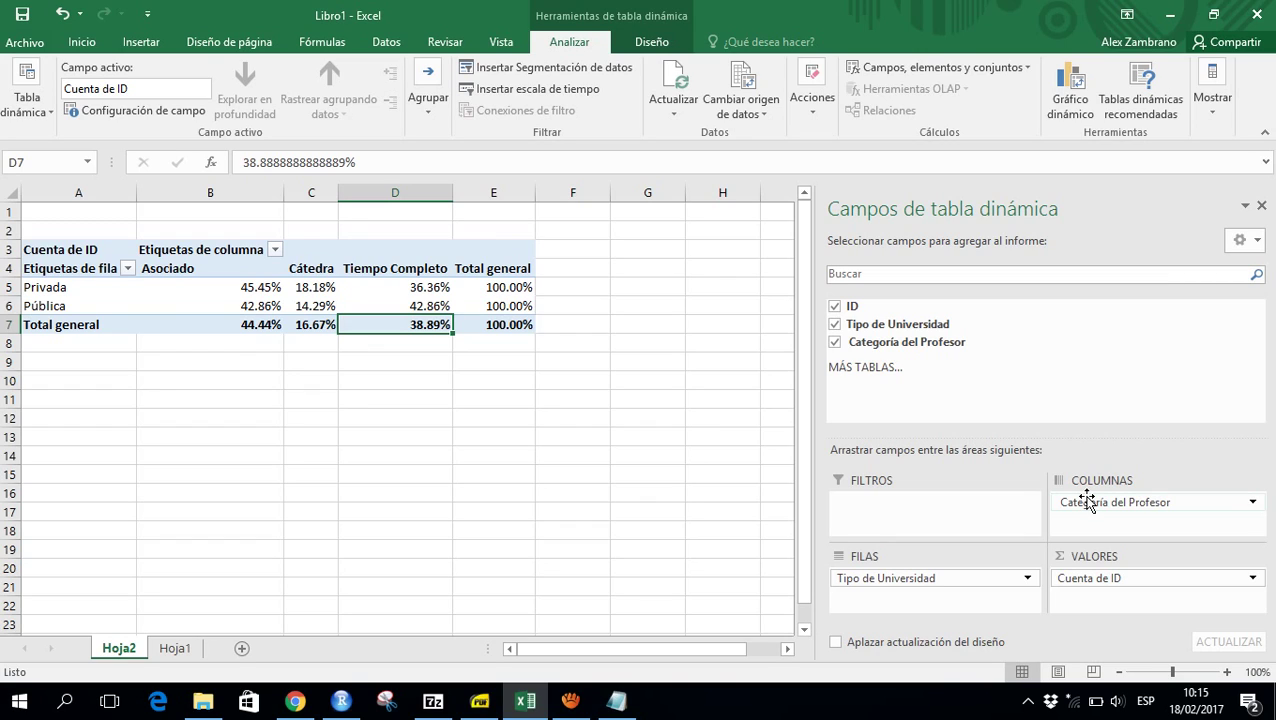
key(Up)
key(Up)
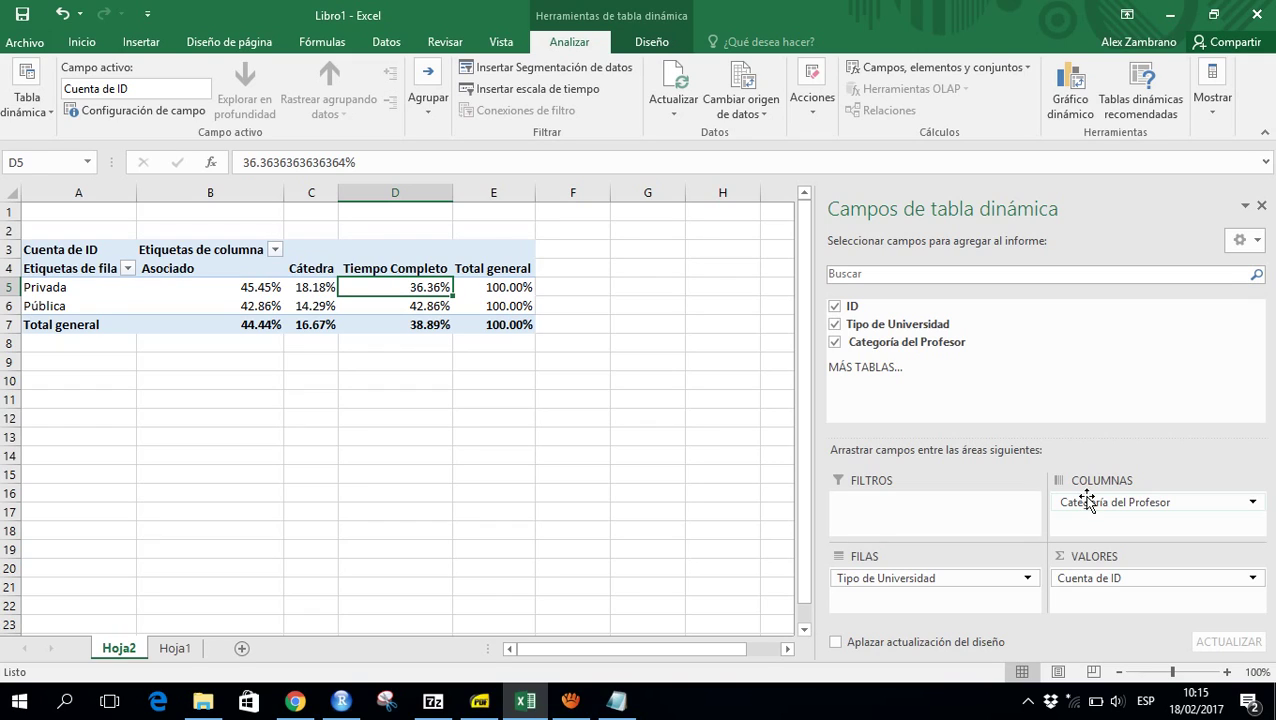
key(Left)
key(Down)
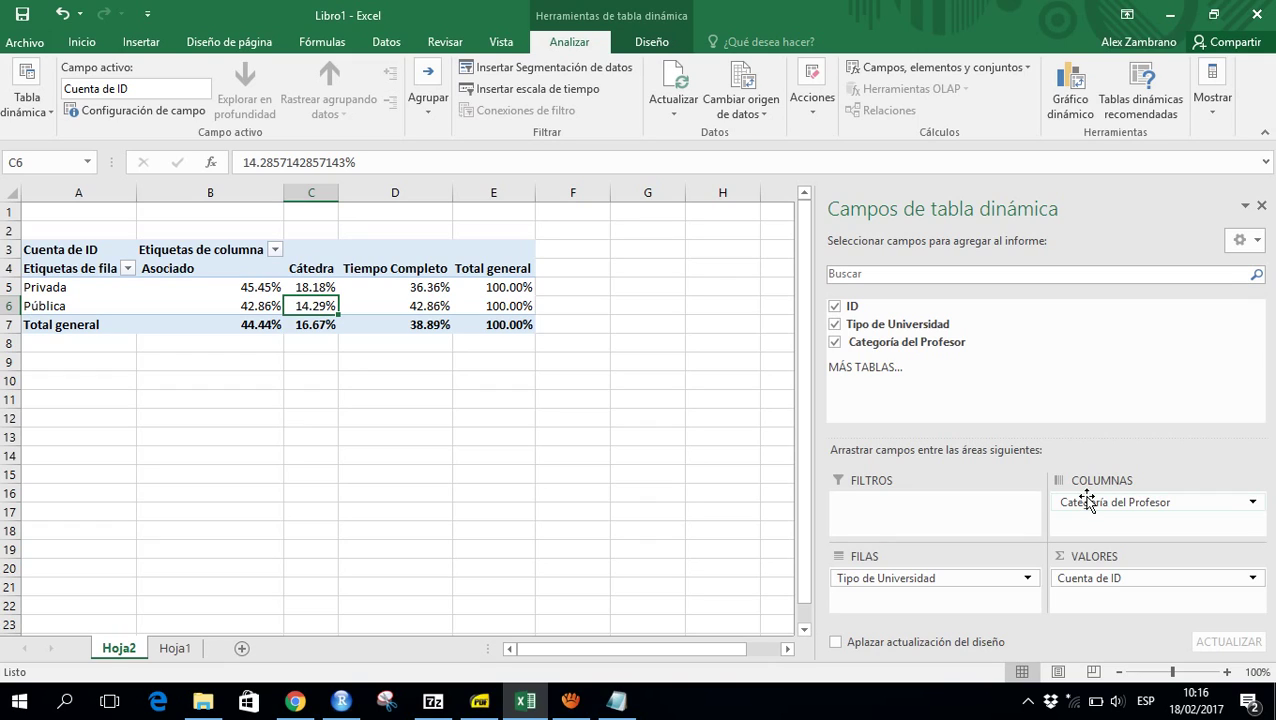
Show the Cuenta de ID values as % del total de columnas and review the university type percentages within each professor category
click(1104, 578)
click(1107, 558)
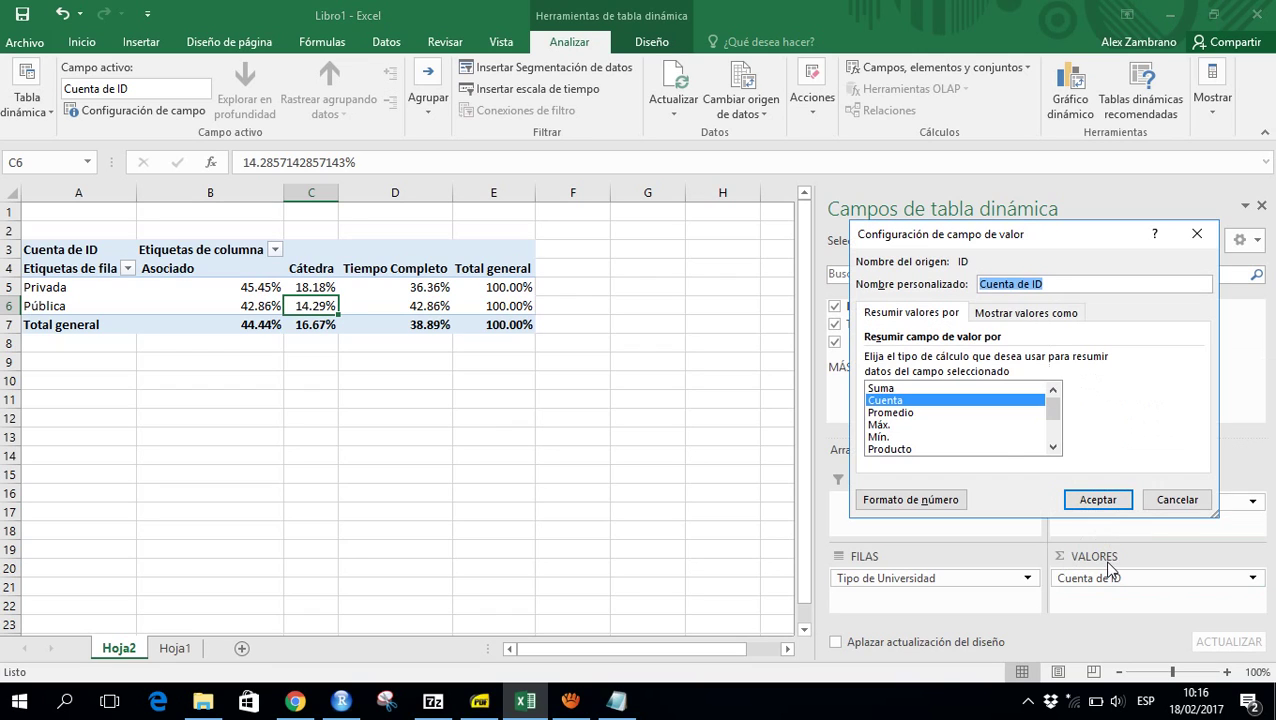
click(1038, 316)
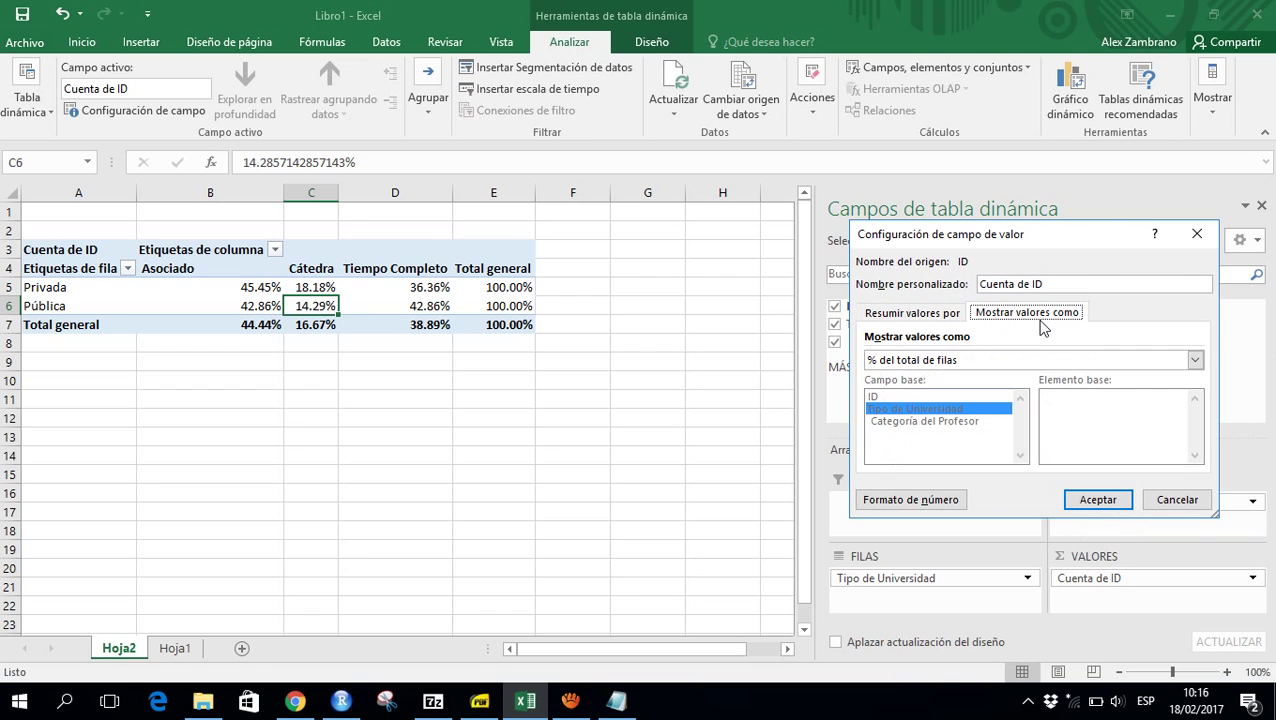
click(1081, 361)
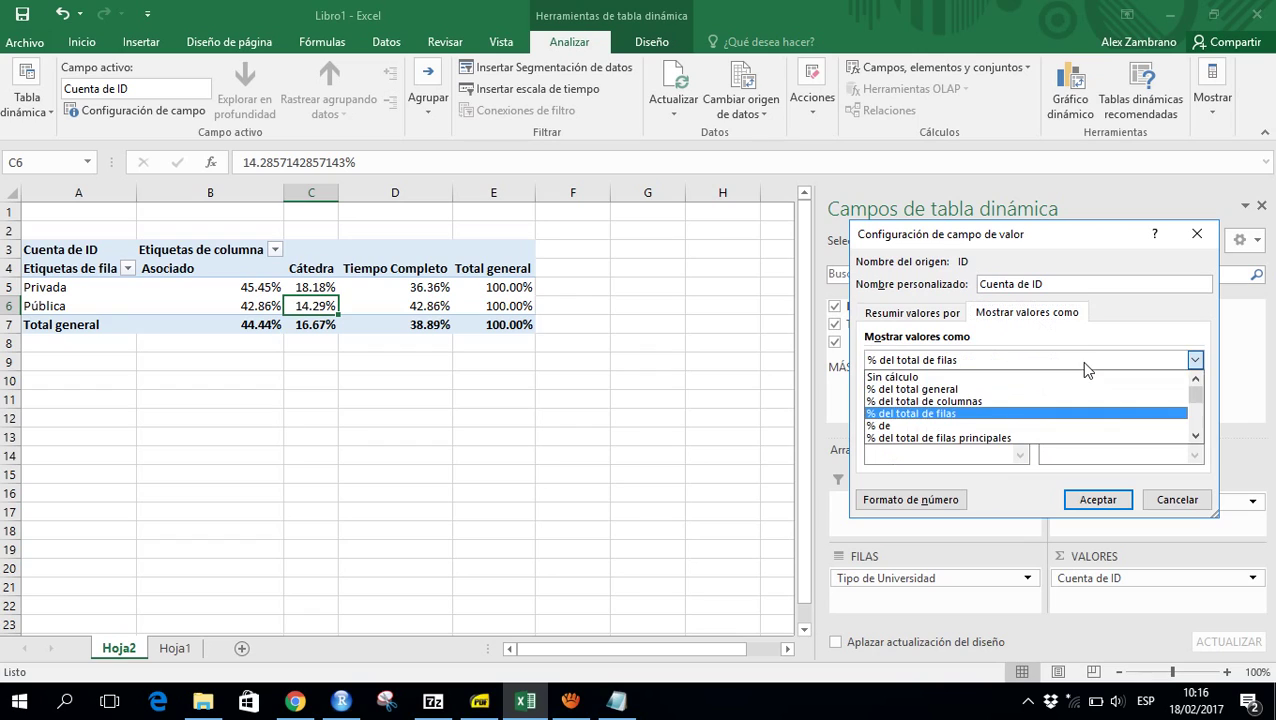
click(1015, 406)
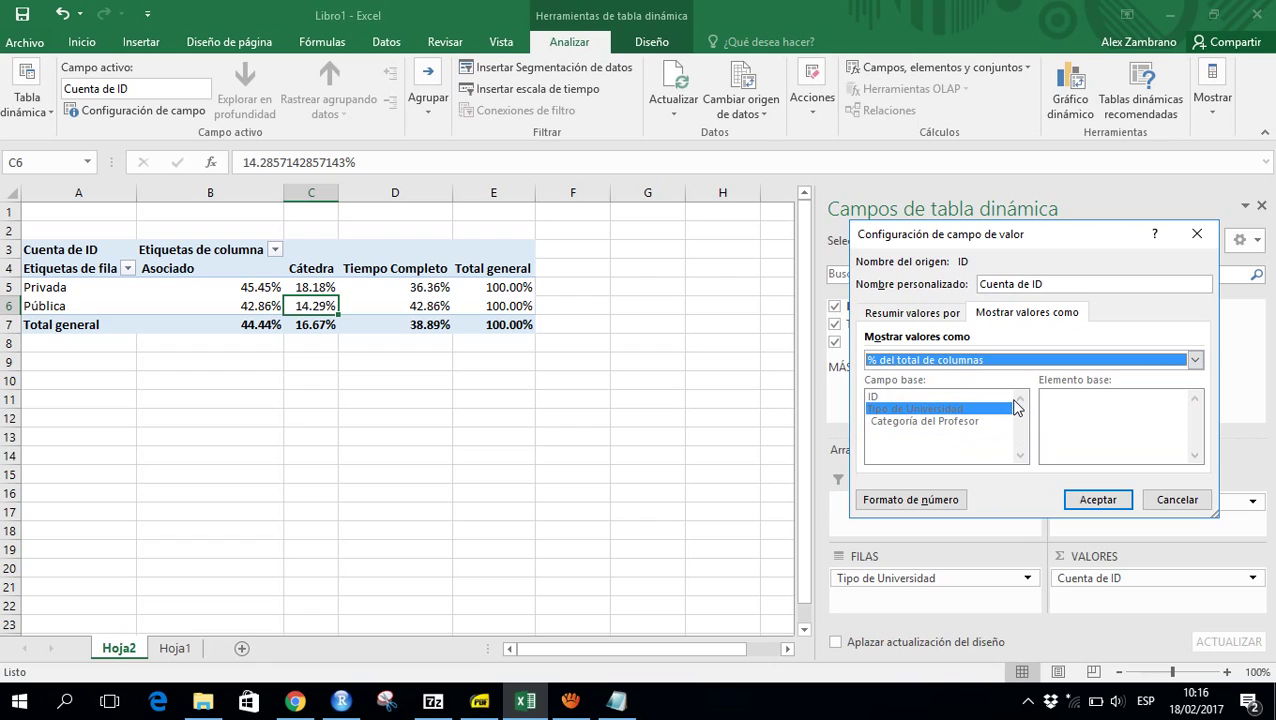
click(1092, 506)
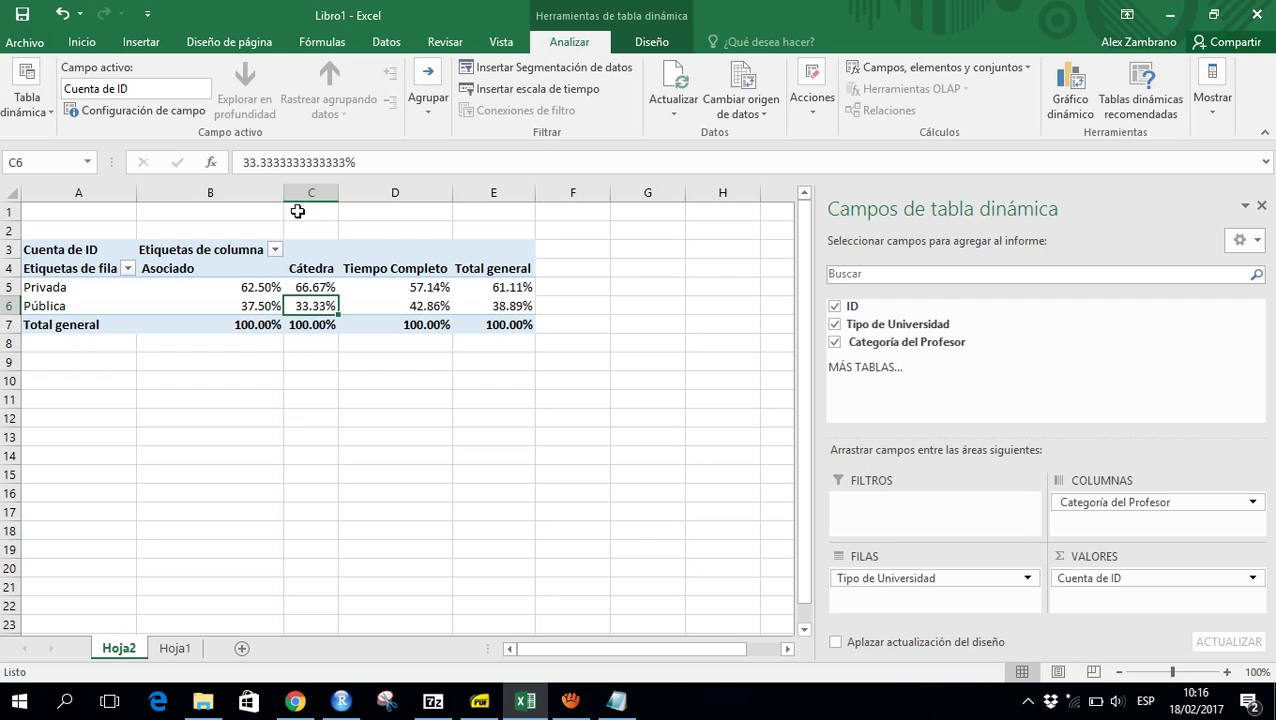
click(377, 325)
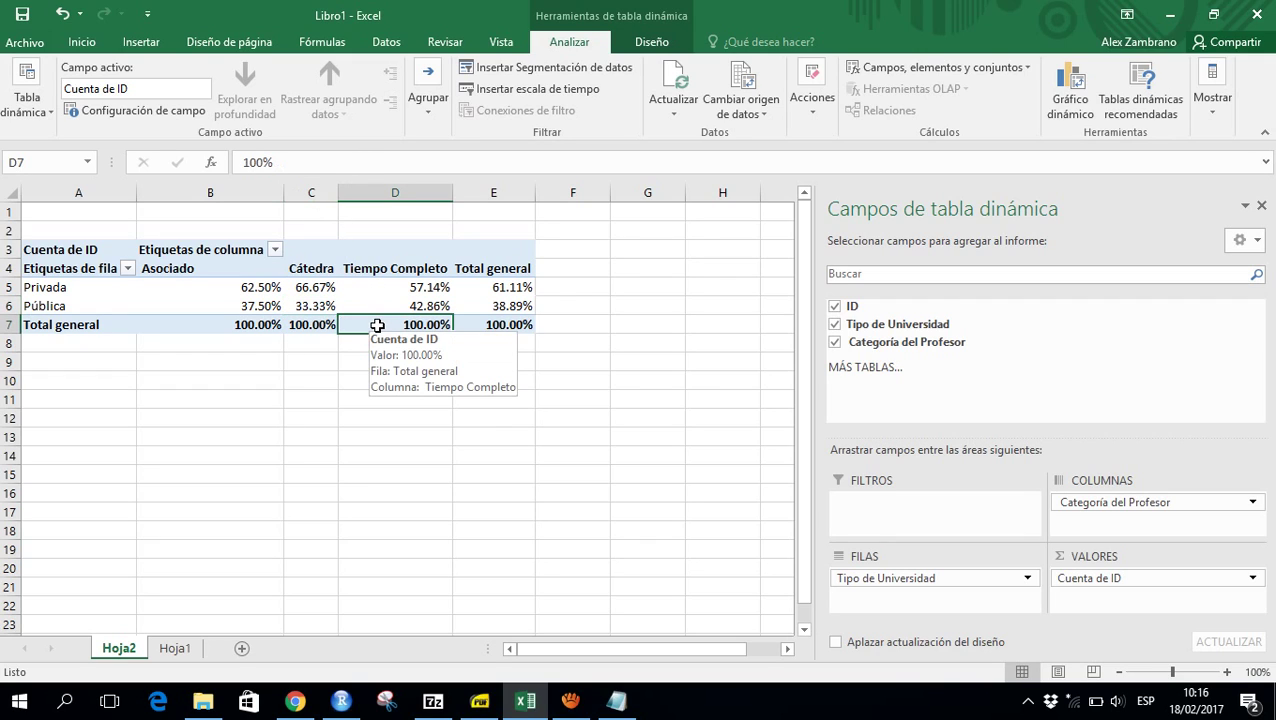
key(Up)
key(Up)
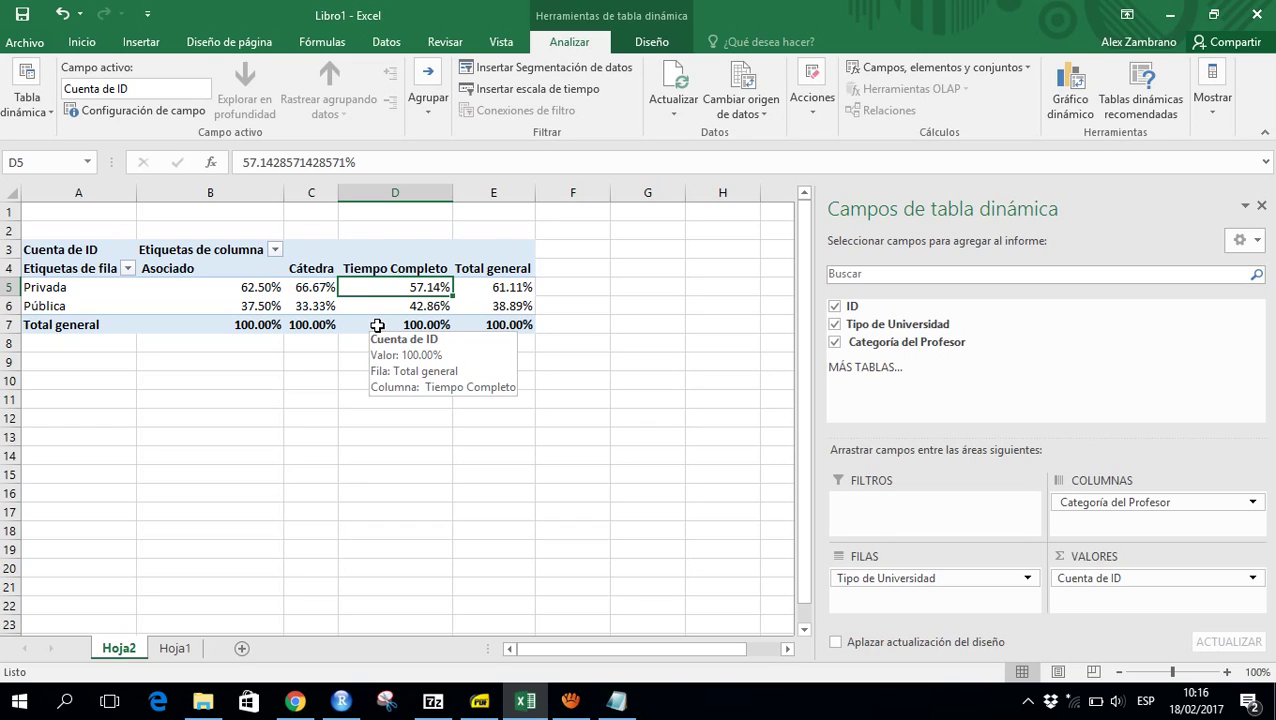
click(310, 287)
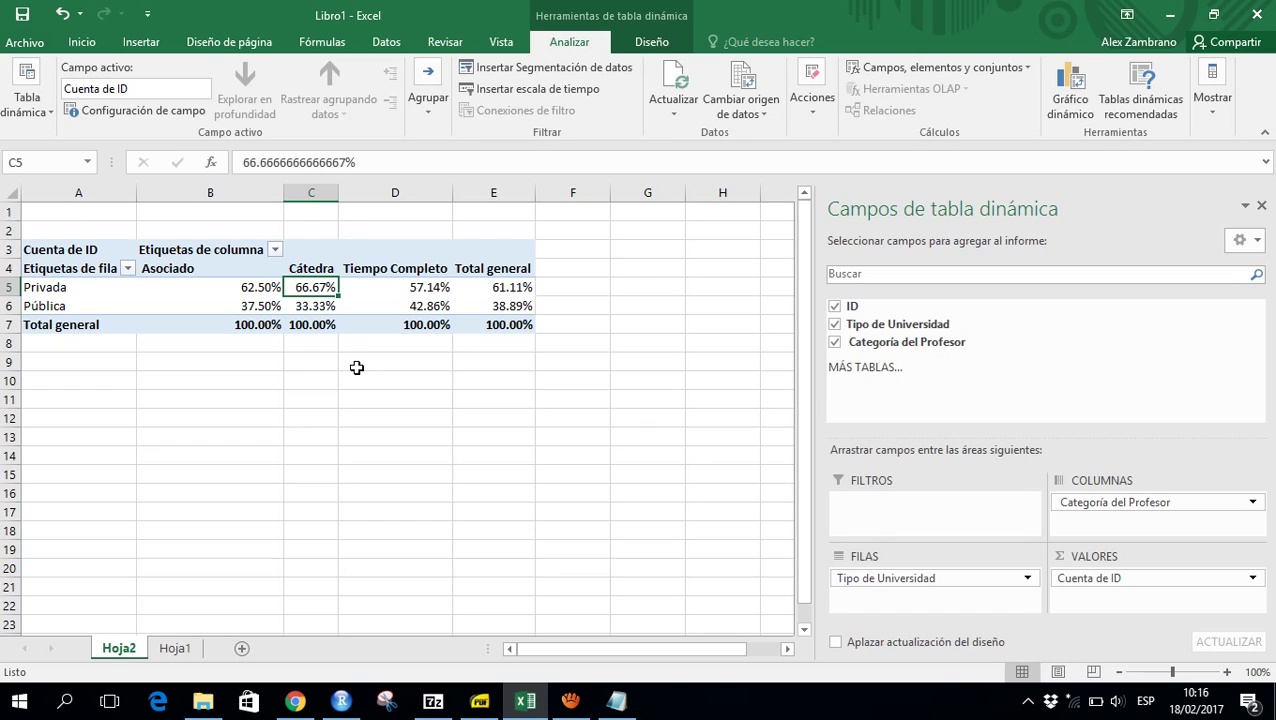
click(198, 306)
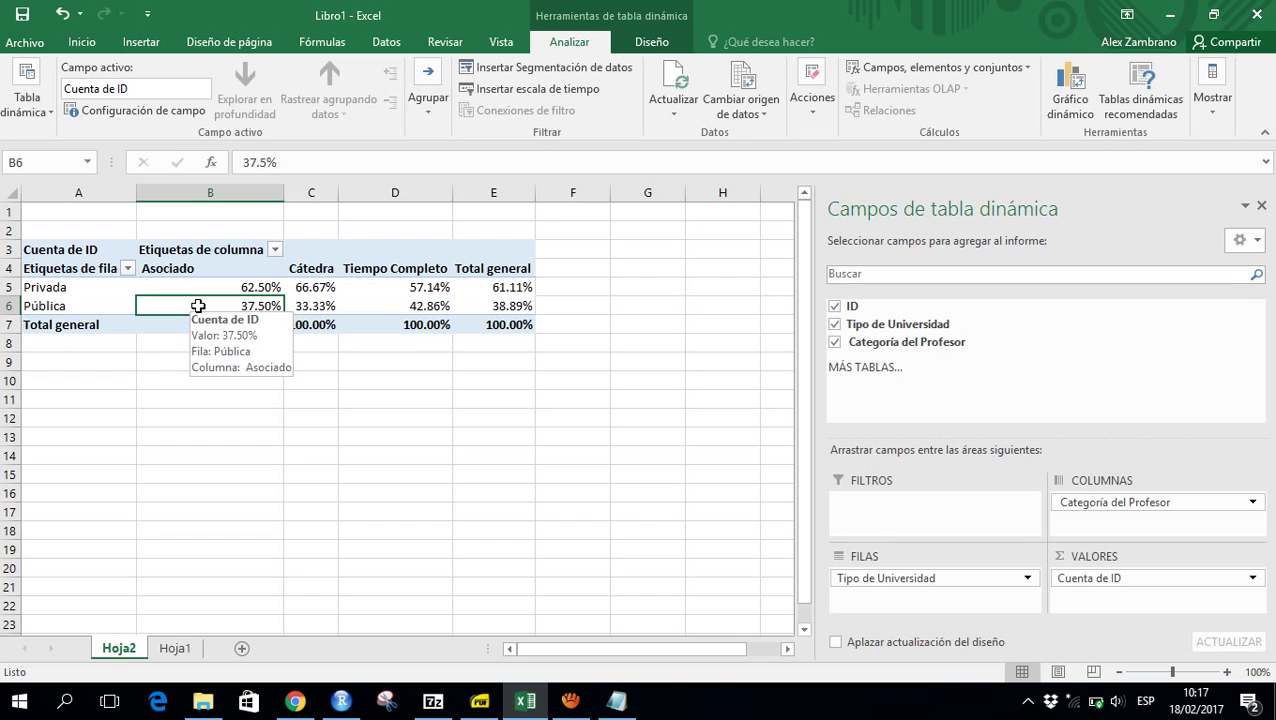
Show the Cuenta de ID values as % del total general and review each combination's share of all records
click(1069, 581)
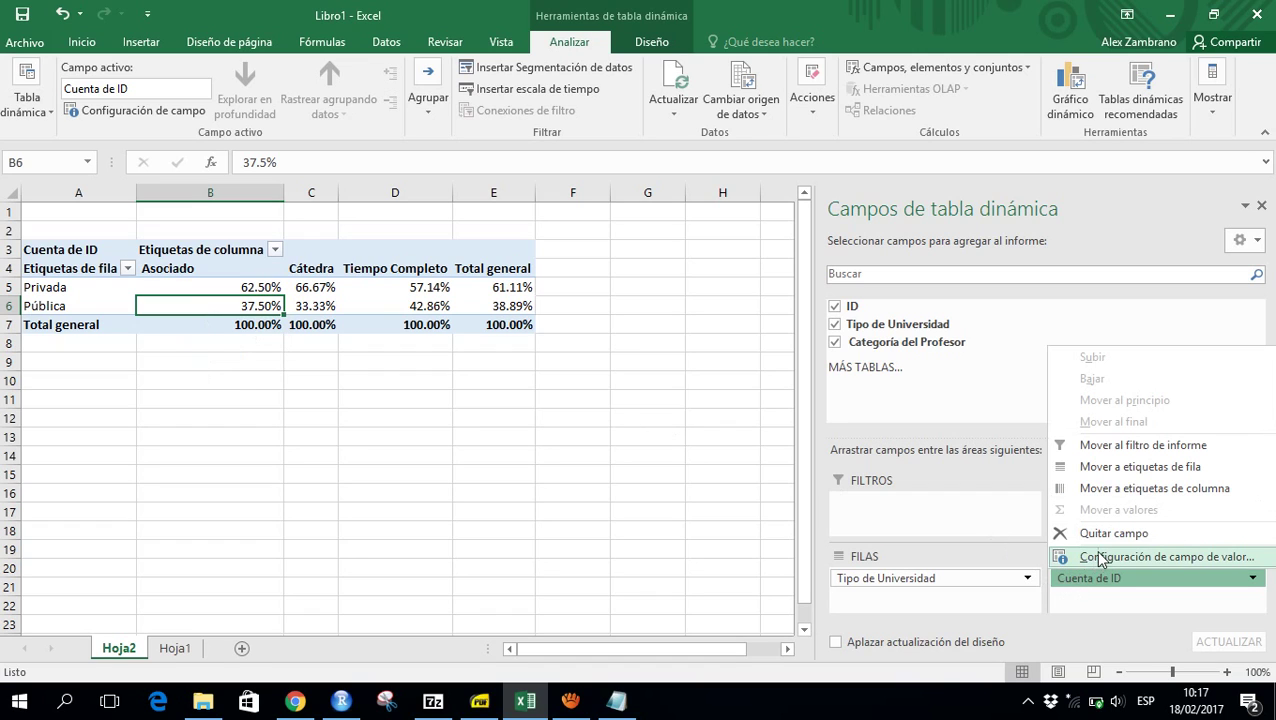
click(1100, 558)
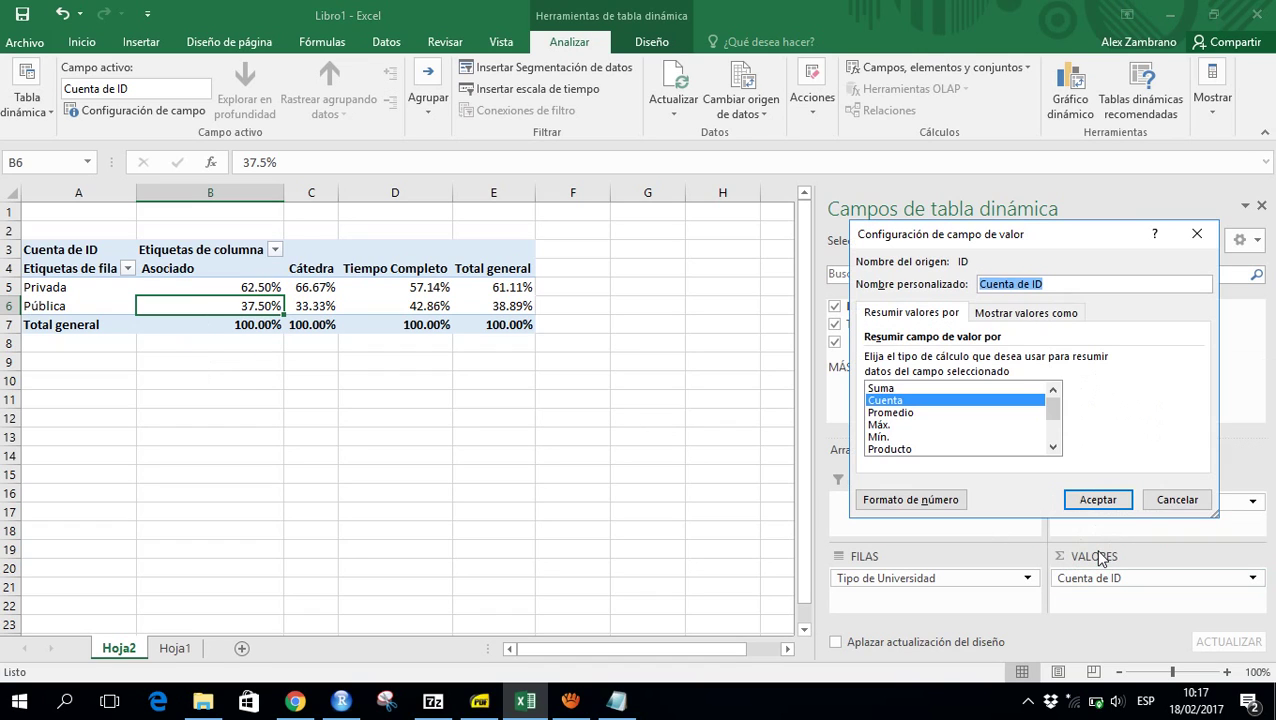
click(1041, 314)
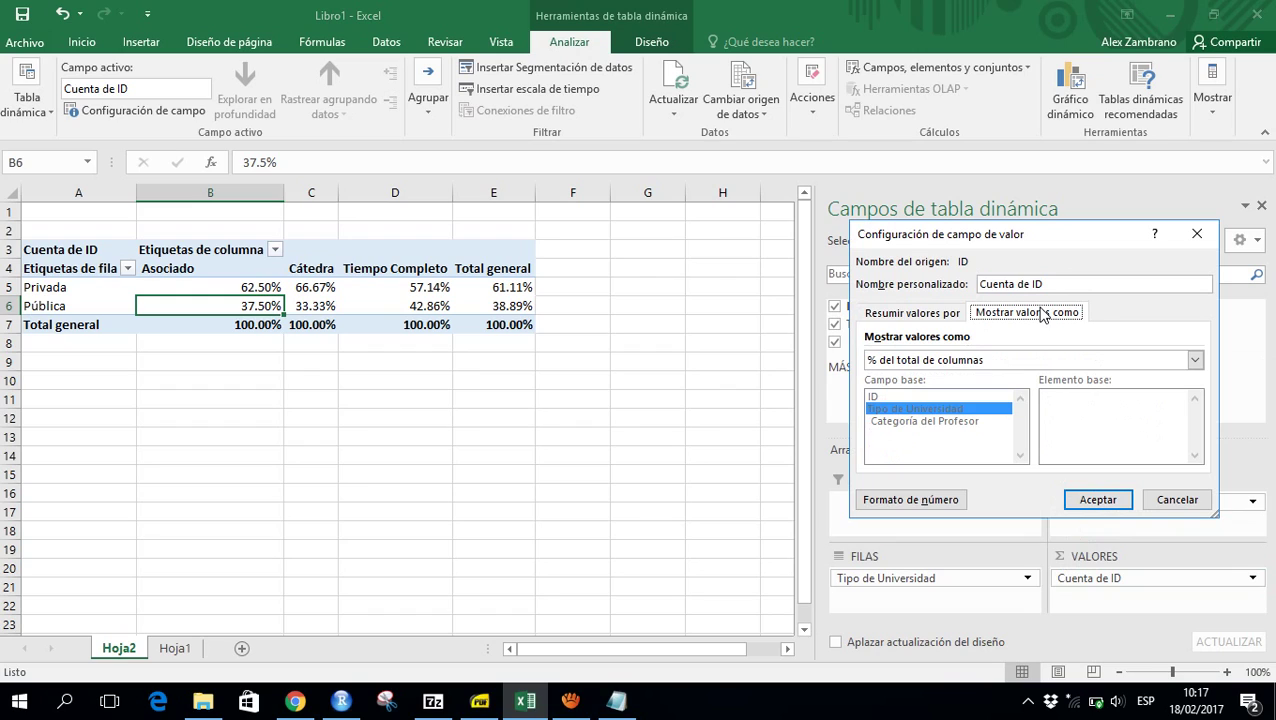
click(1048, 364)
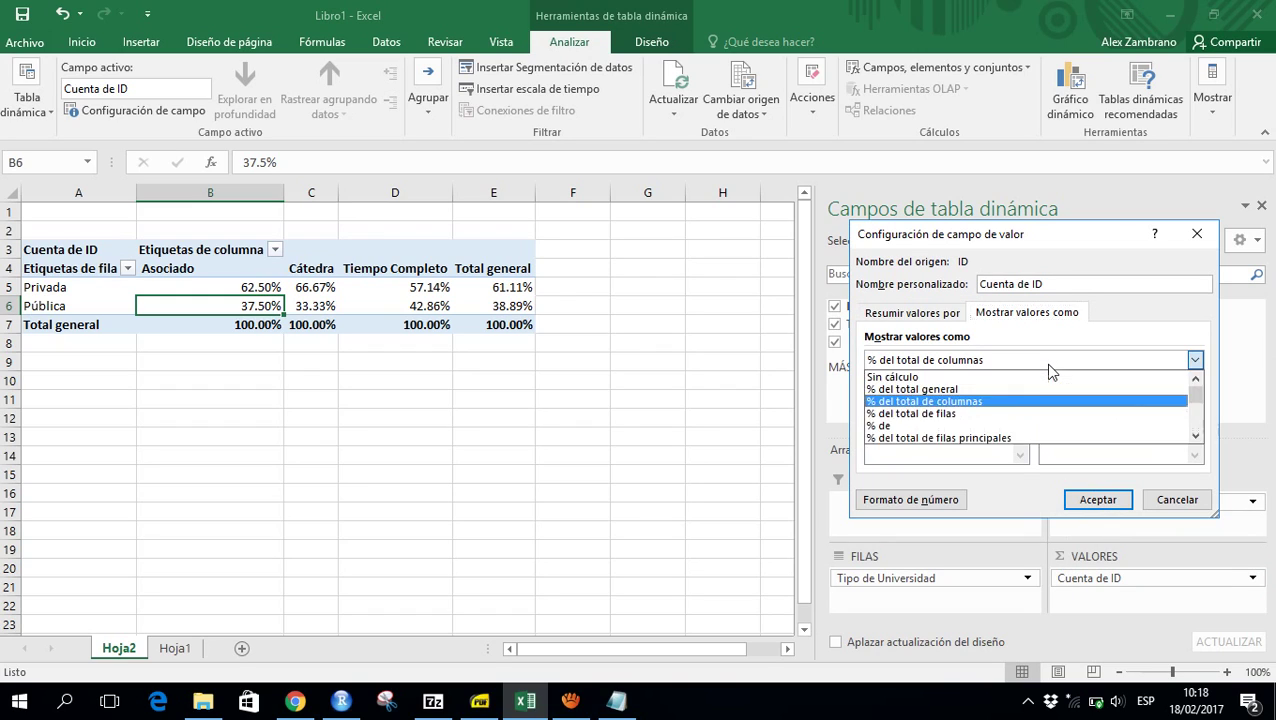
click(990, 390)
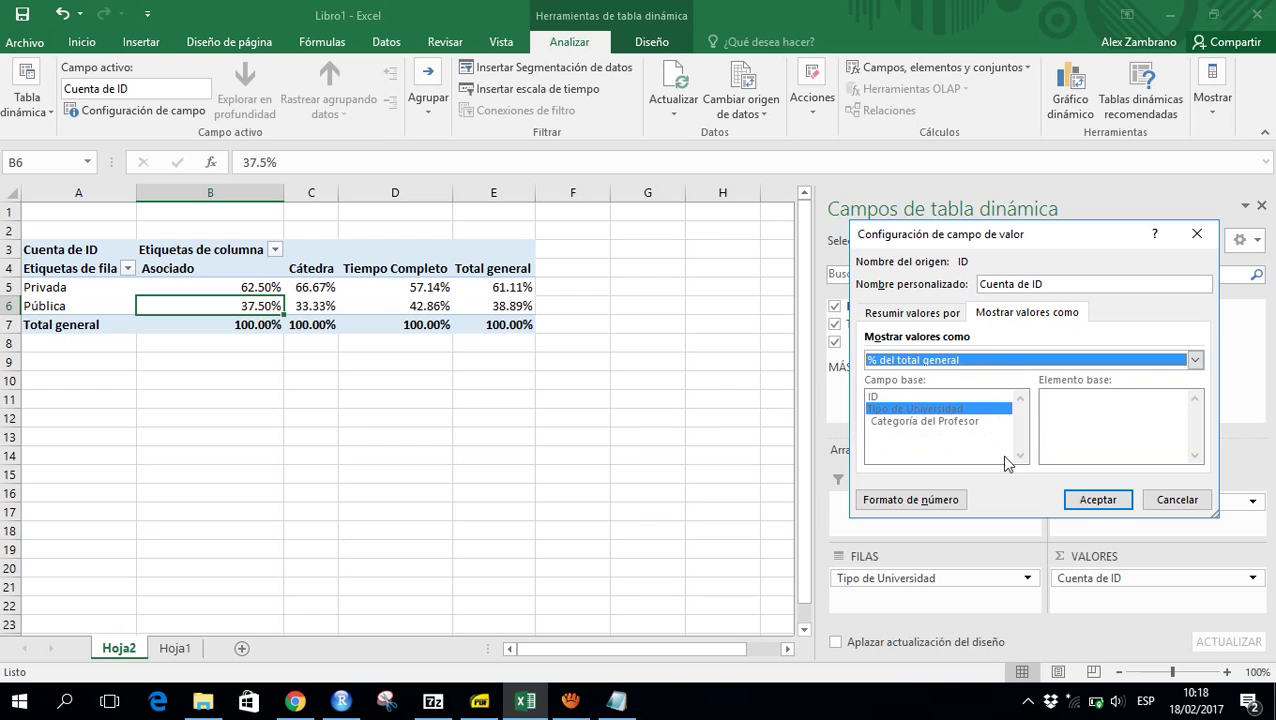
click(1097, 500)
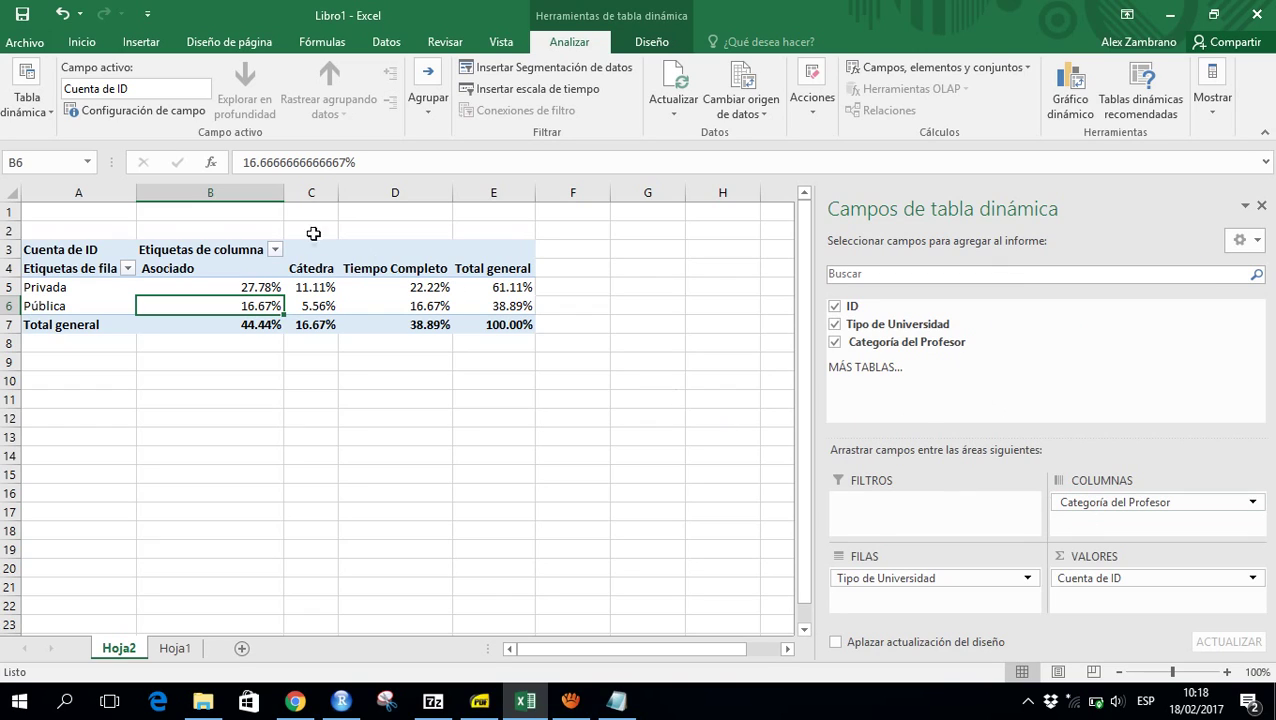
click(525, 329)
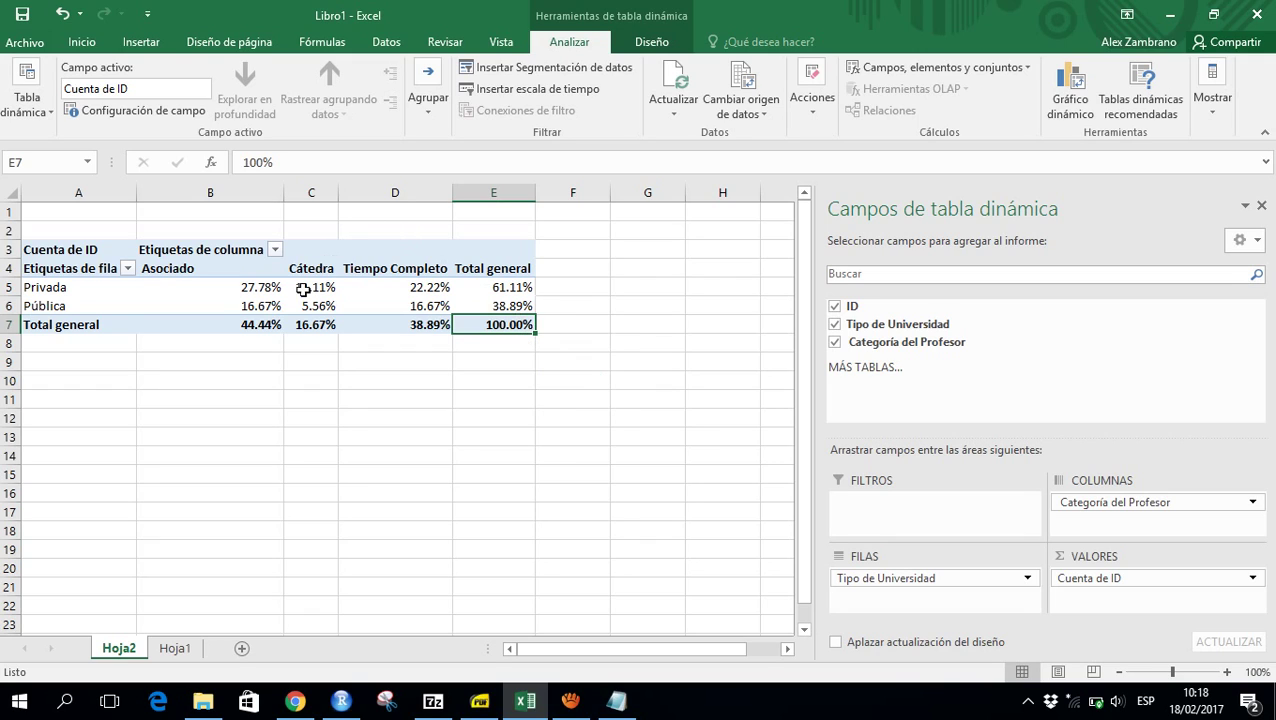
click(406, 290)
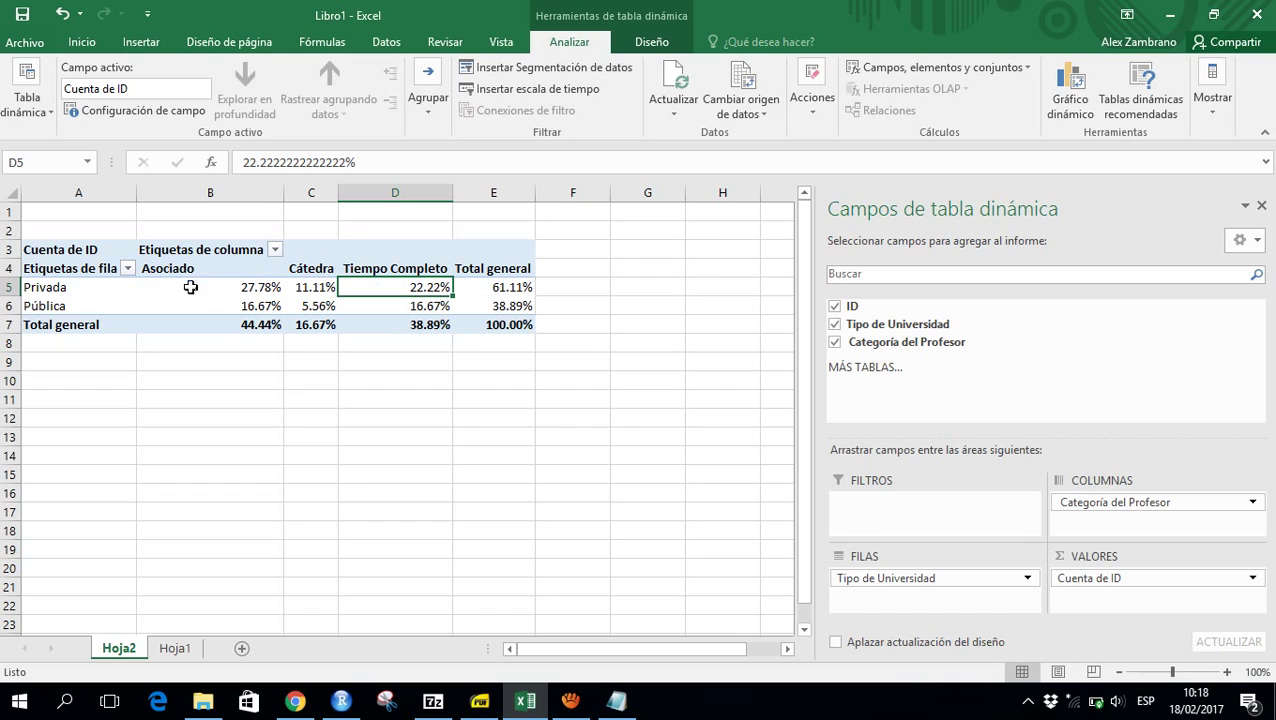
click(244, 309)
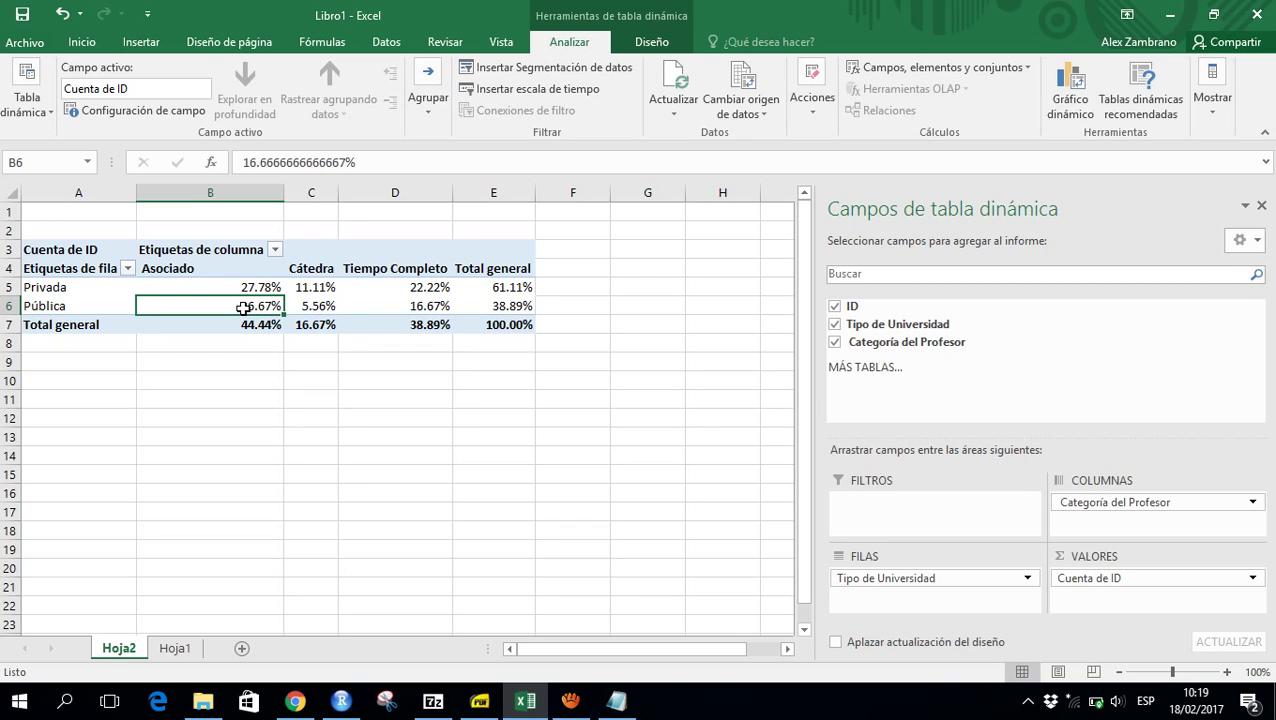
click(324, 287)
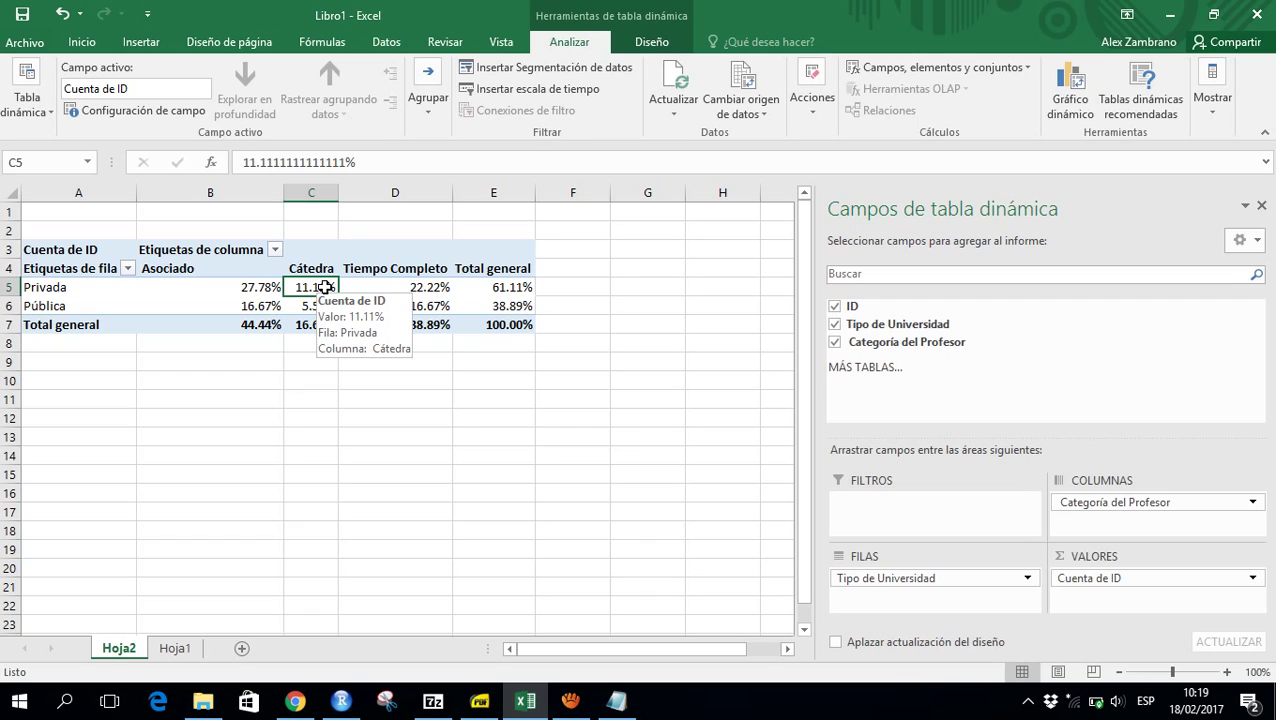
Copy the pivot table range A4:E7, from the category headers through the Total general row
key(Up)
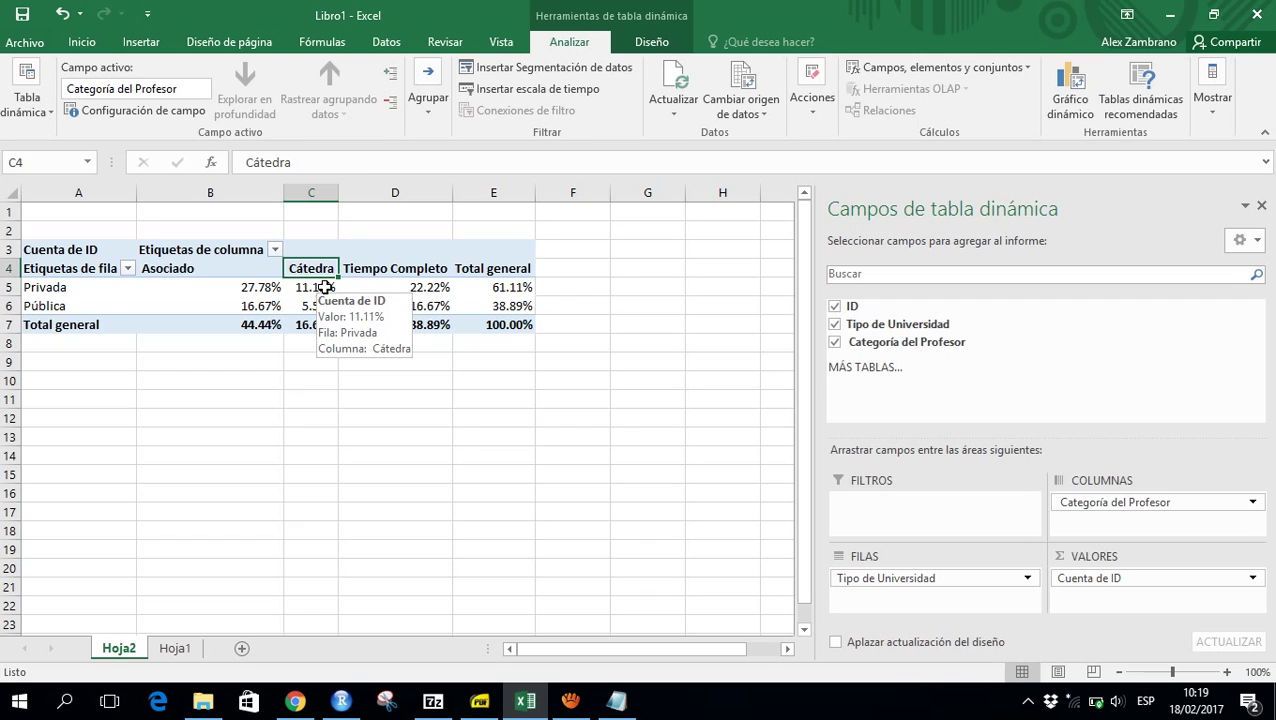
key(Left)
key(Left)
key(shift+Right)
key(shift+Right)
key(shift+Right)
key(shift+Right)
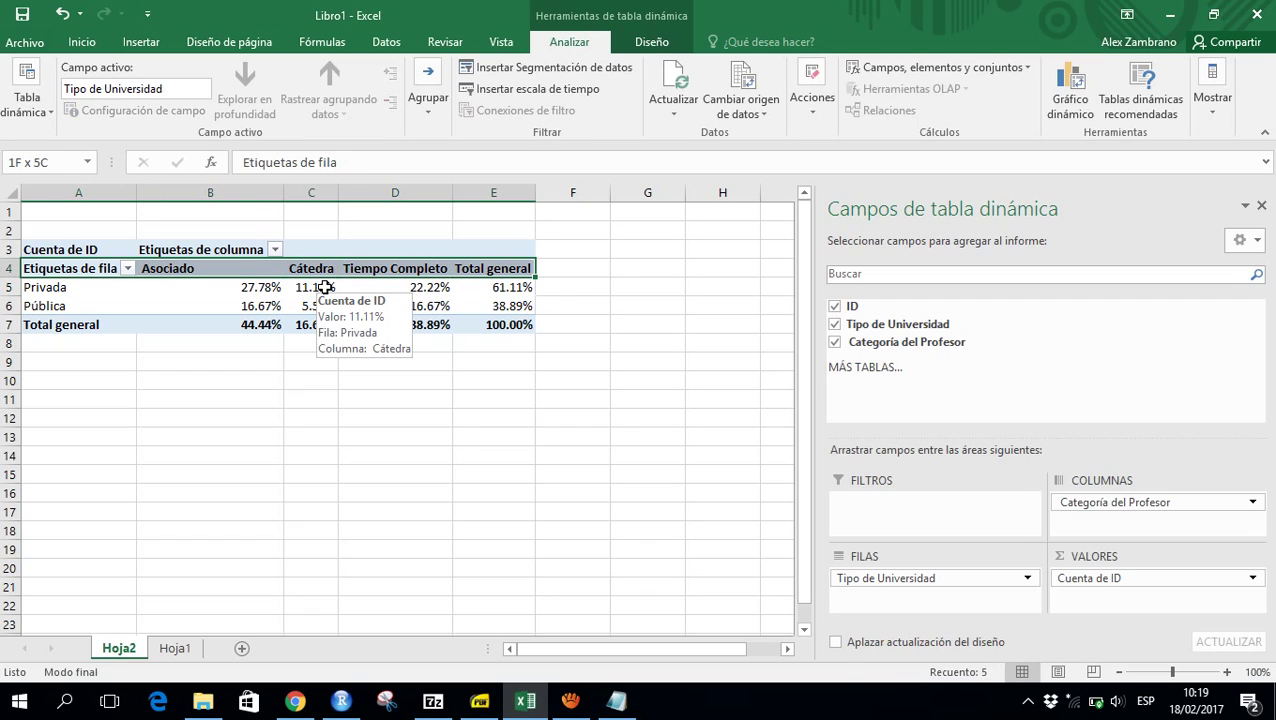
key(shift+Down)
key(shift+Down)
key(shift+Down)
key(ctrl+c)
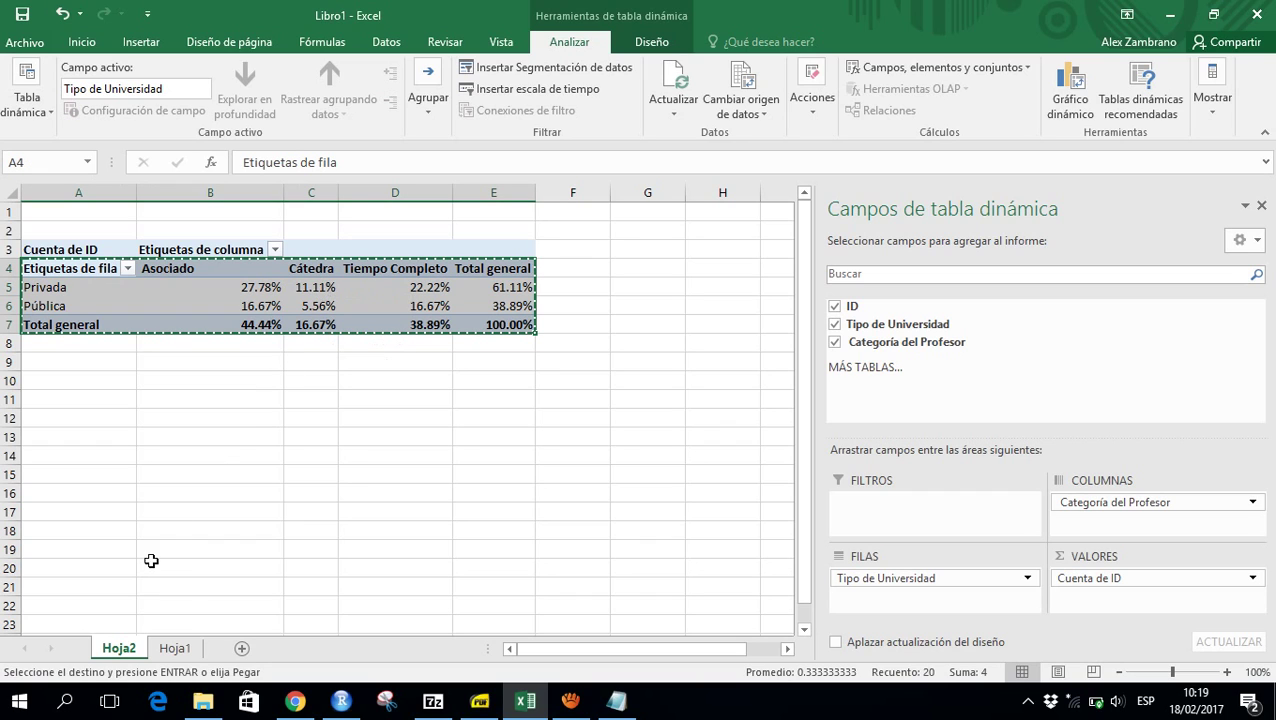
Add a new worksheet and enter the heading Perfil Total in cell A1
click(241, 648)
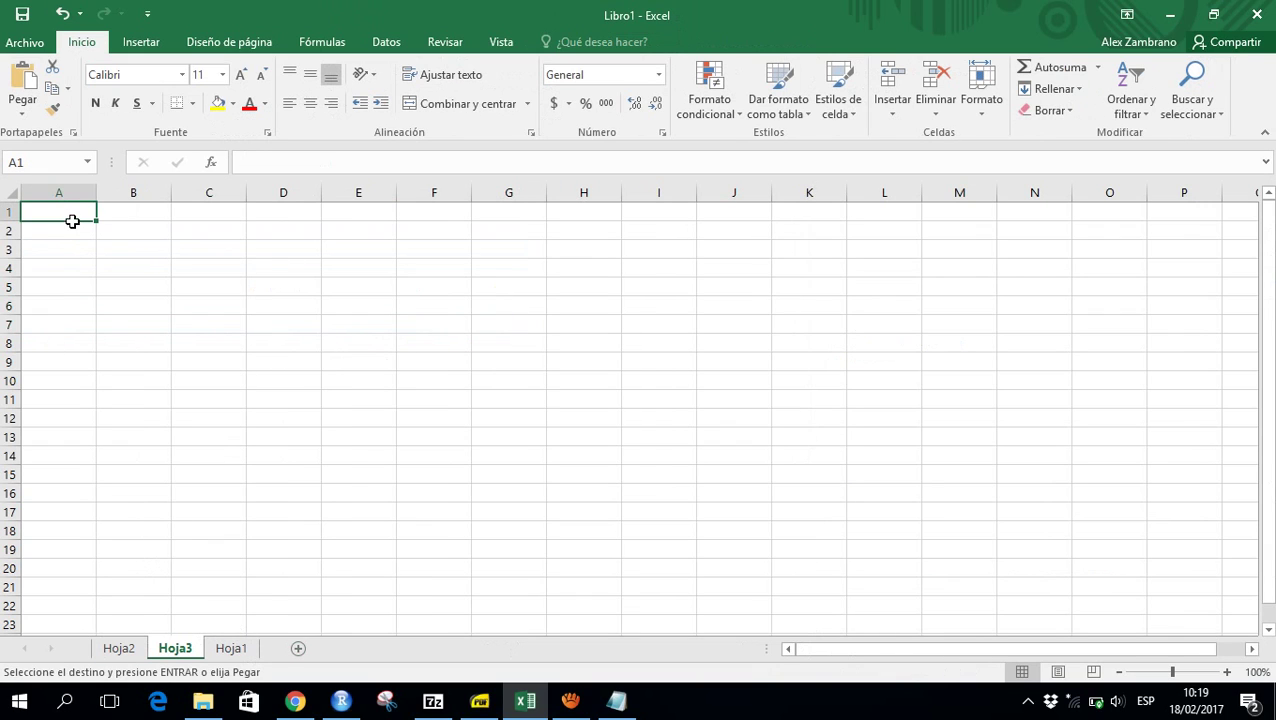
text(Per)
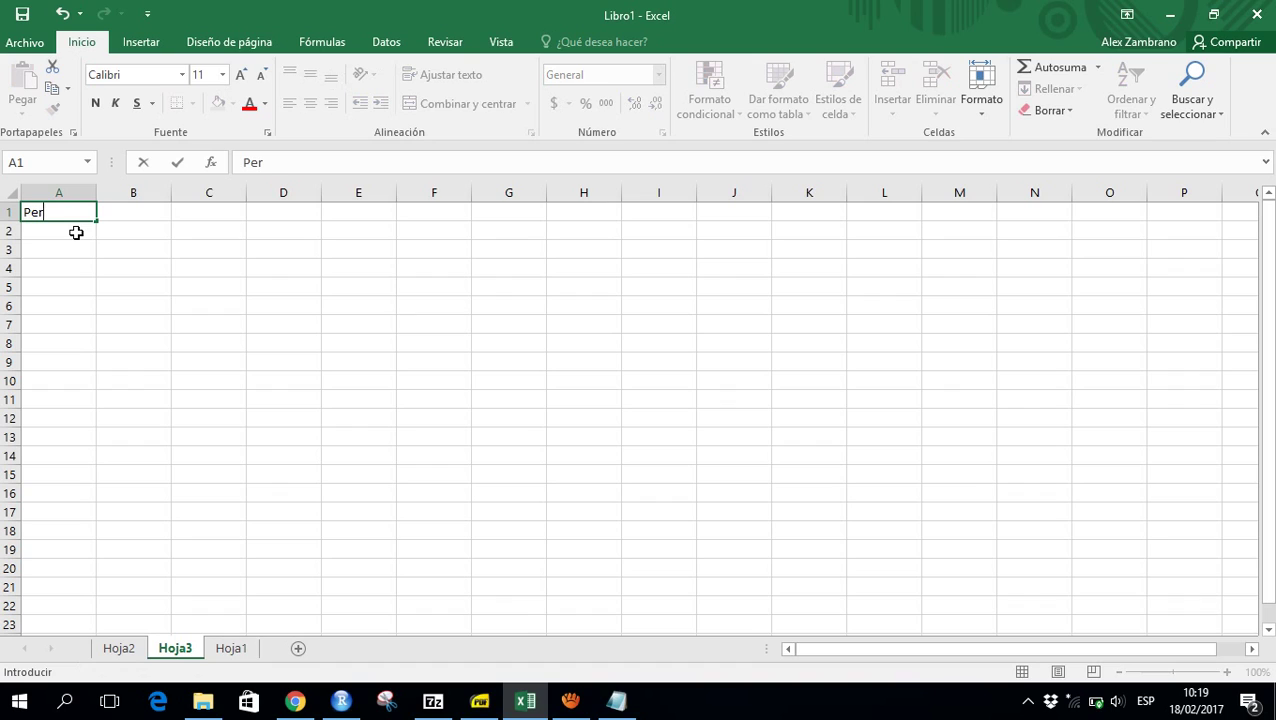
text(fil Total)
key(Return)
Copy the selected grand-total percentage range from Hoja2 again and paste it as values at A2 of Hoja3
click(76, 232)
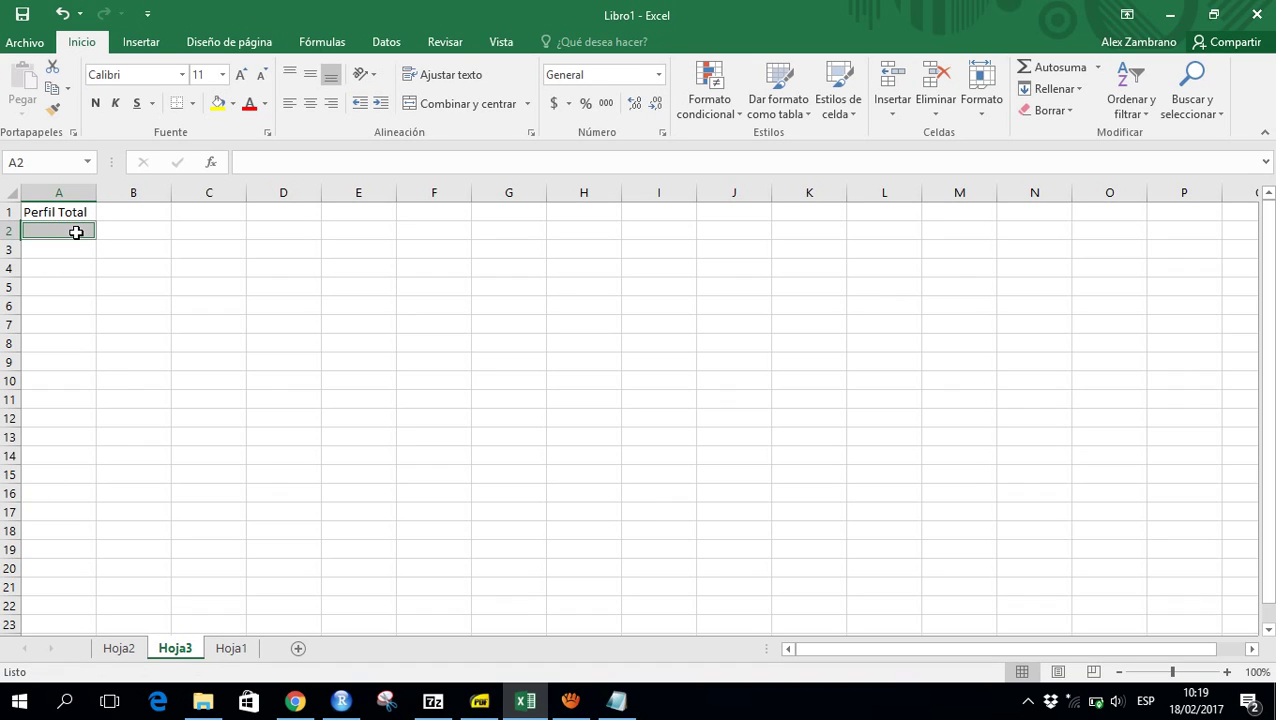
right_click(72, 230)
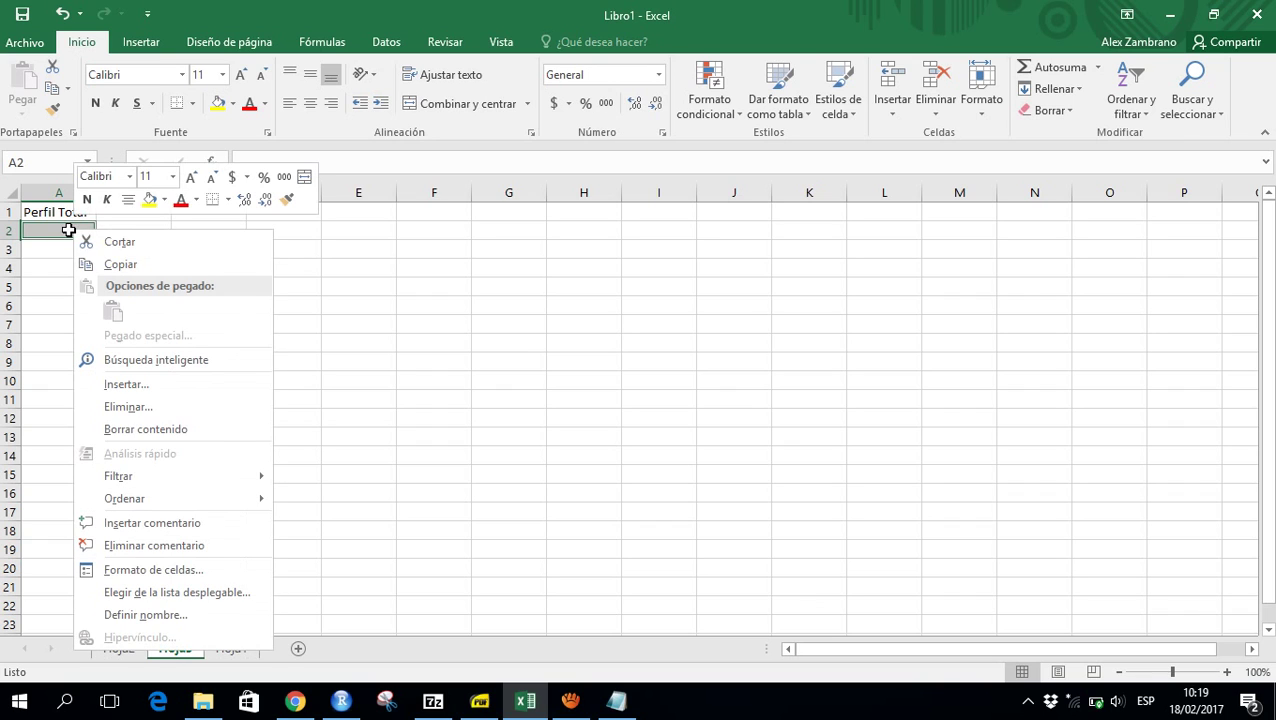
click(26, 269)
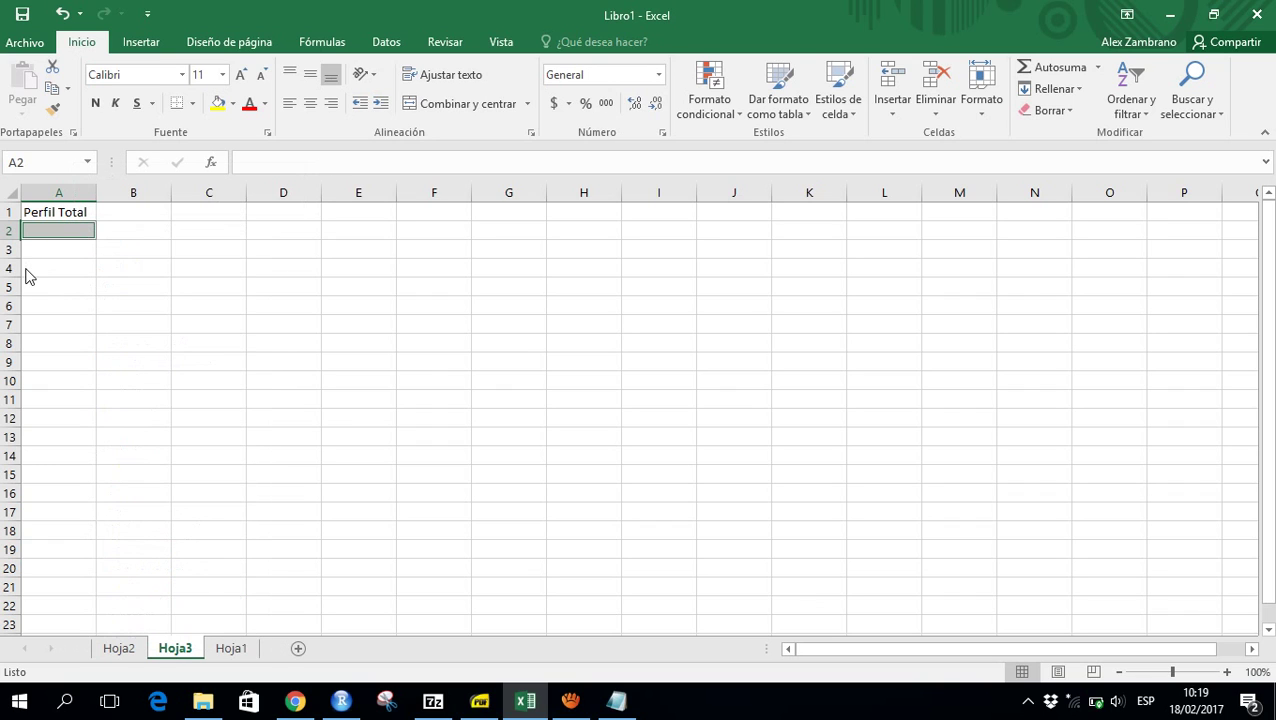
click(129, 649)
key(ctrl+c)
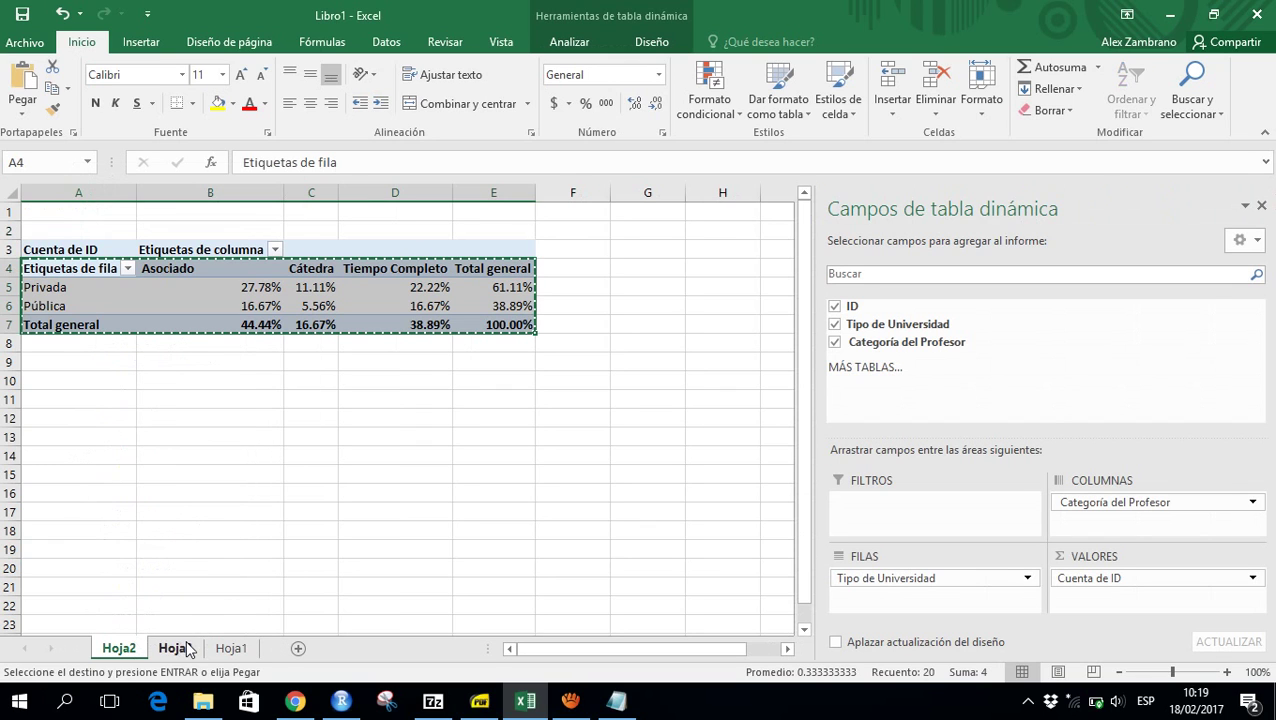
click(172, 649)
right_click(77, 232)
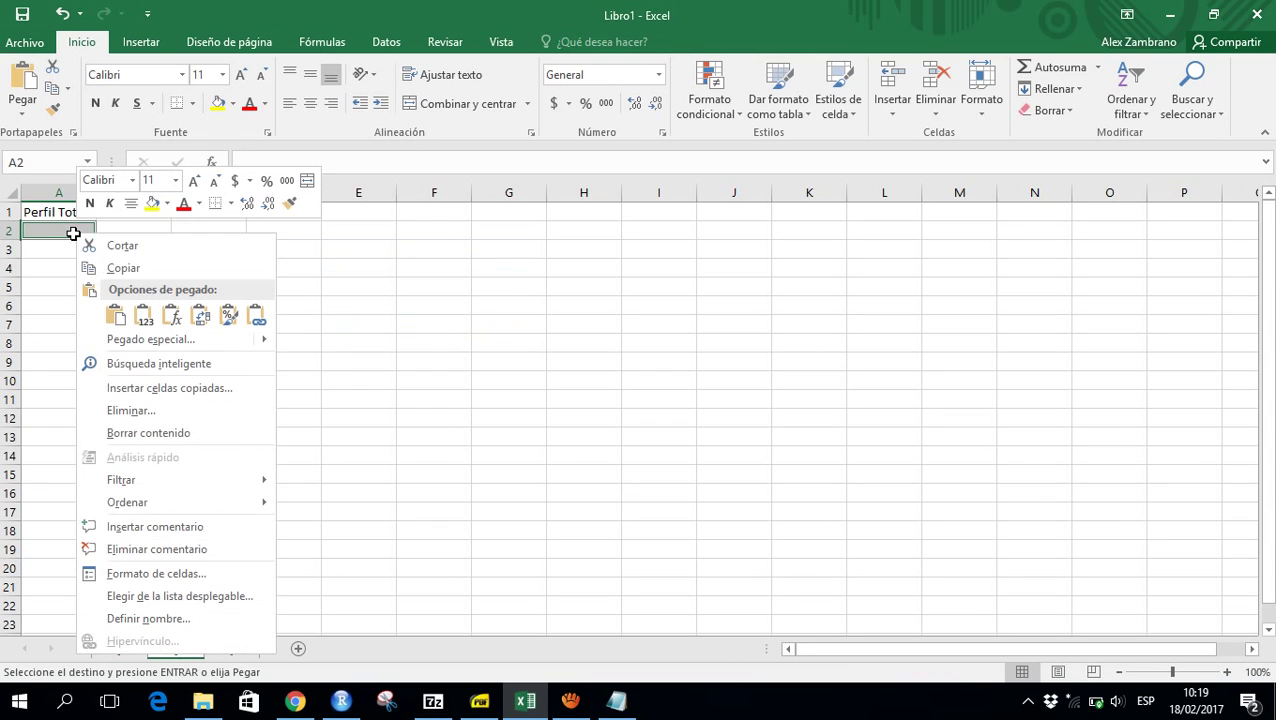
click(141, 318)
Enter the heading Perfil Fila in cell A7, below the pasted total-percentage table
key(Down)
key(Down)
key(Down)
key(Down)
key(Down)
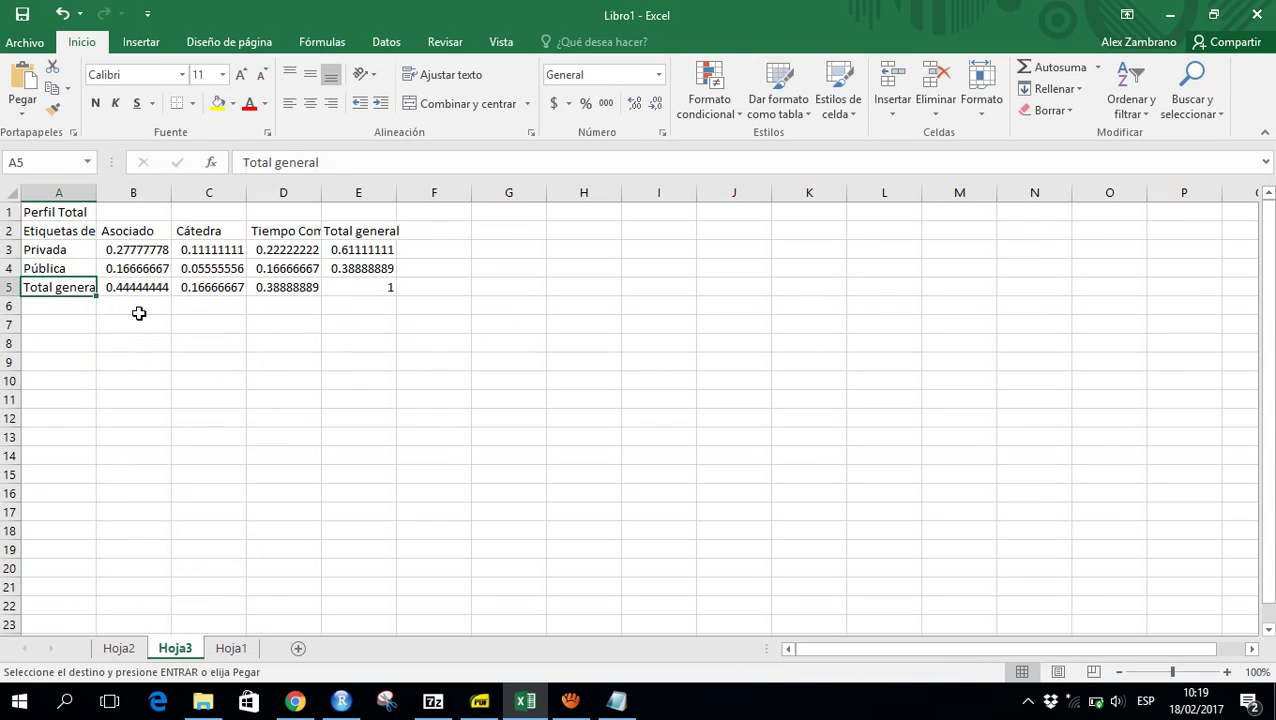
text(Pe)
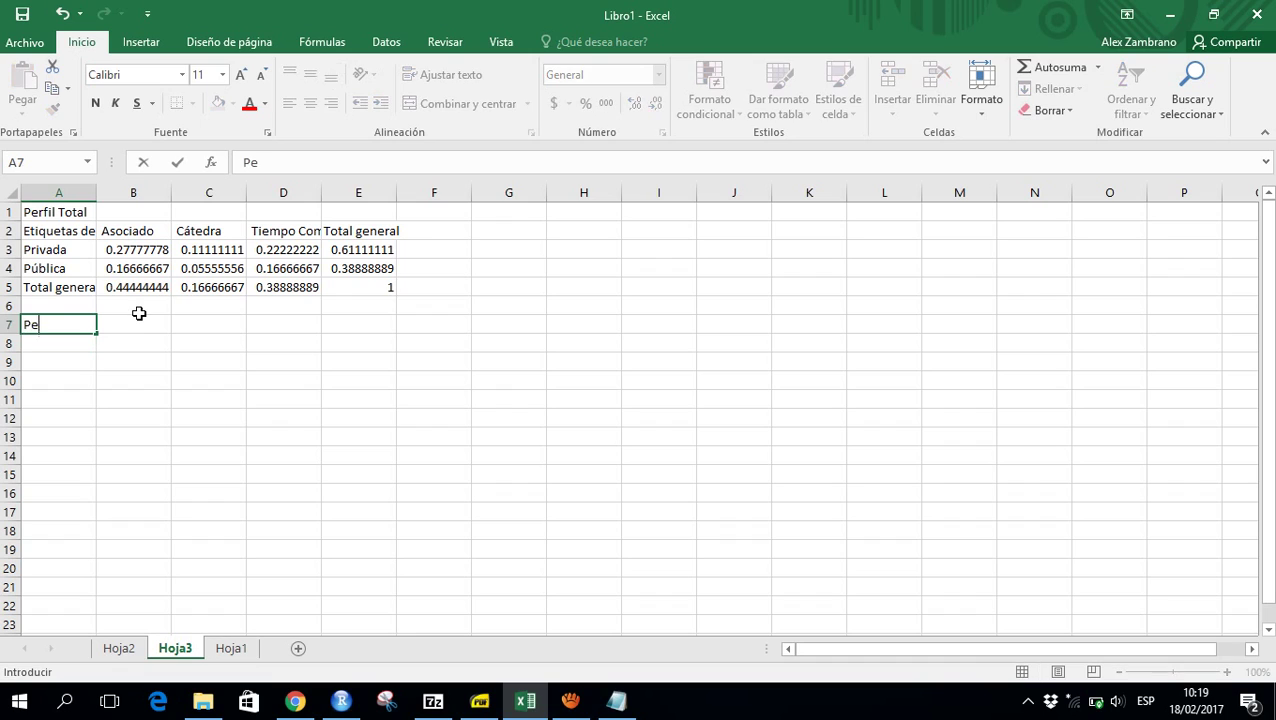
text(rfil Fila)
key(Return)
Show the Cuenta de ID values of the Hoja2 pivot table as % del total de filas
click(119, 649)
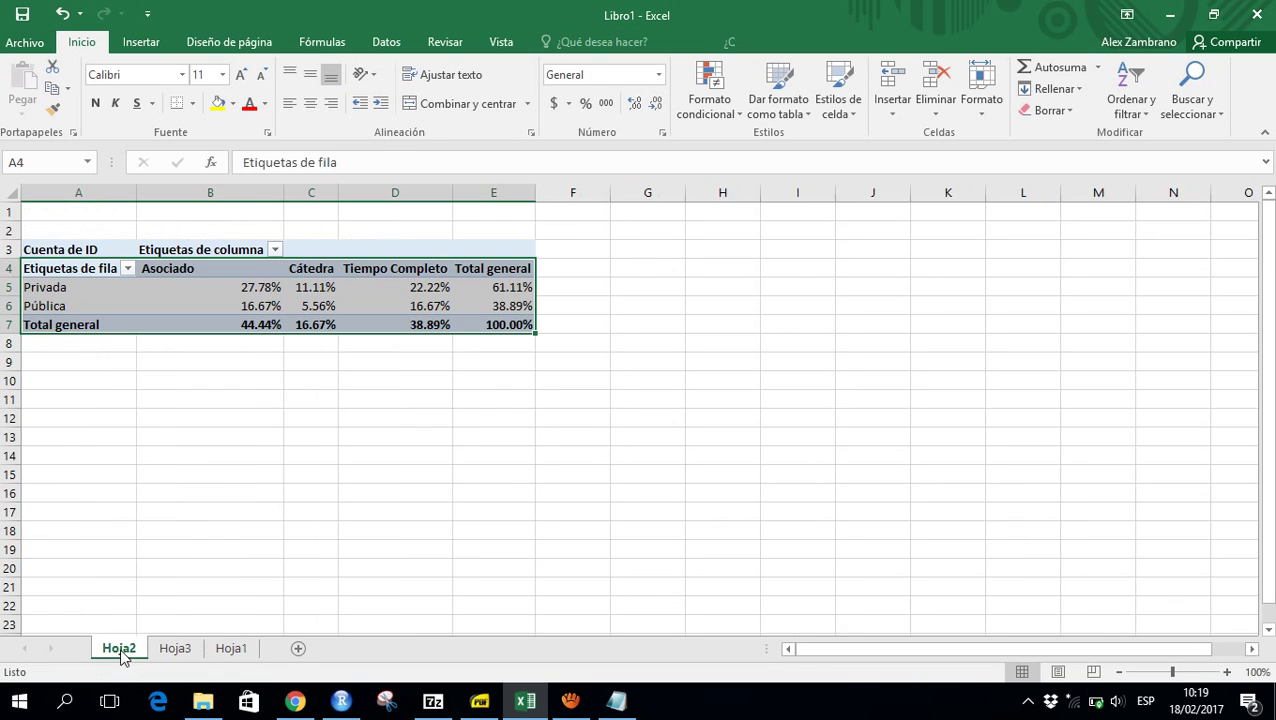
click(1085, 580)
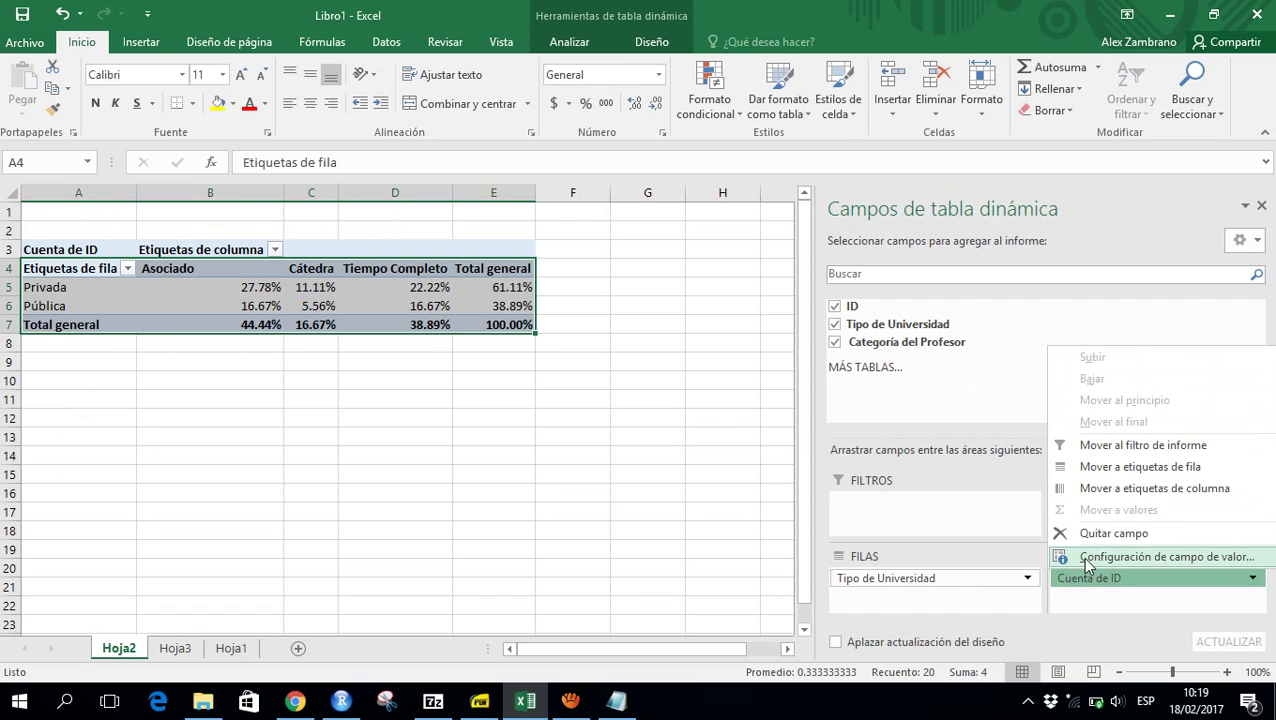
click(1088, 556)
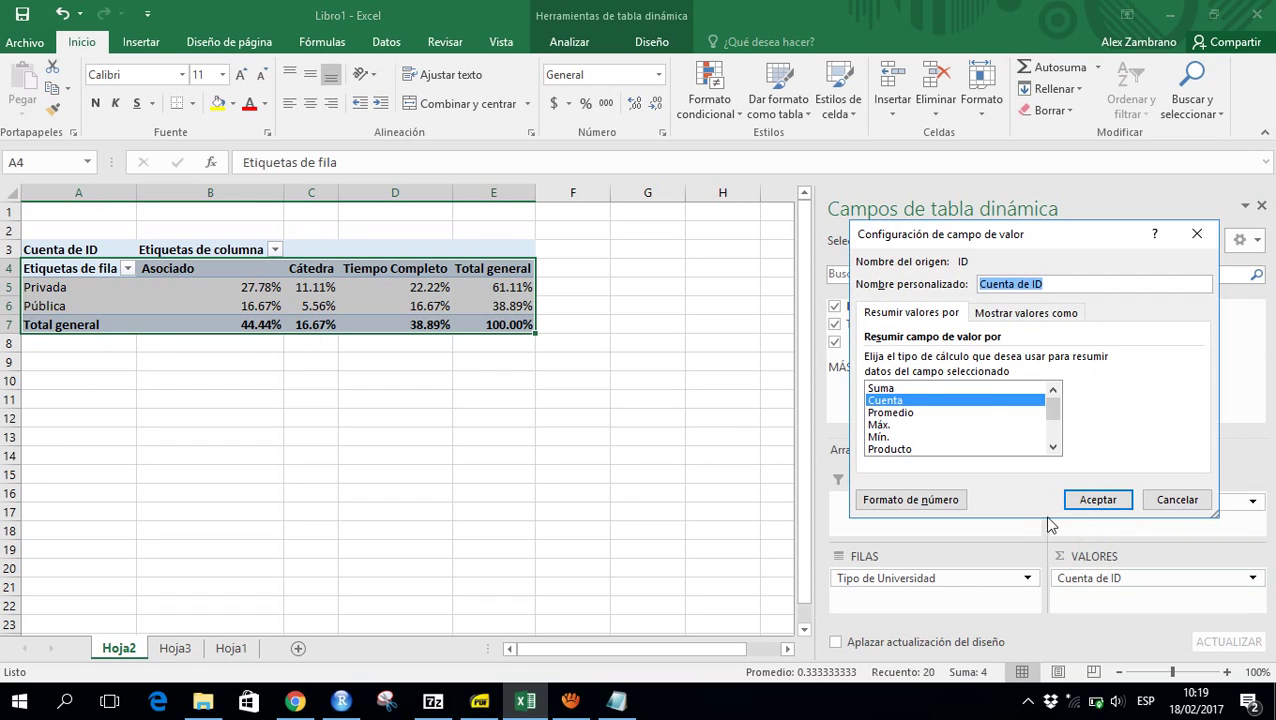
click(1033, 313)
click(1032, 362)
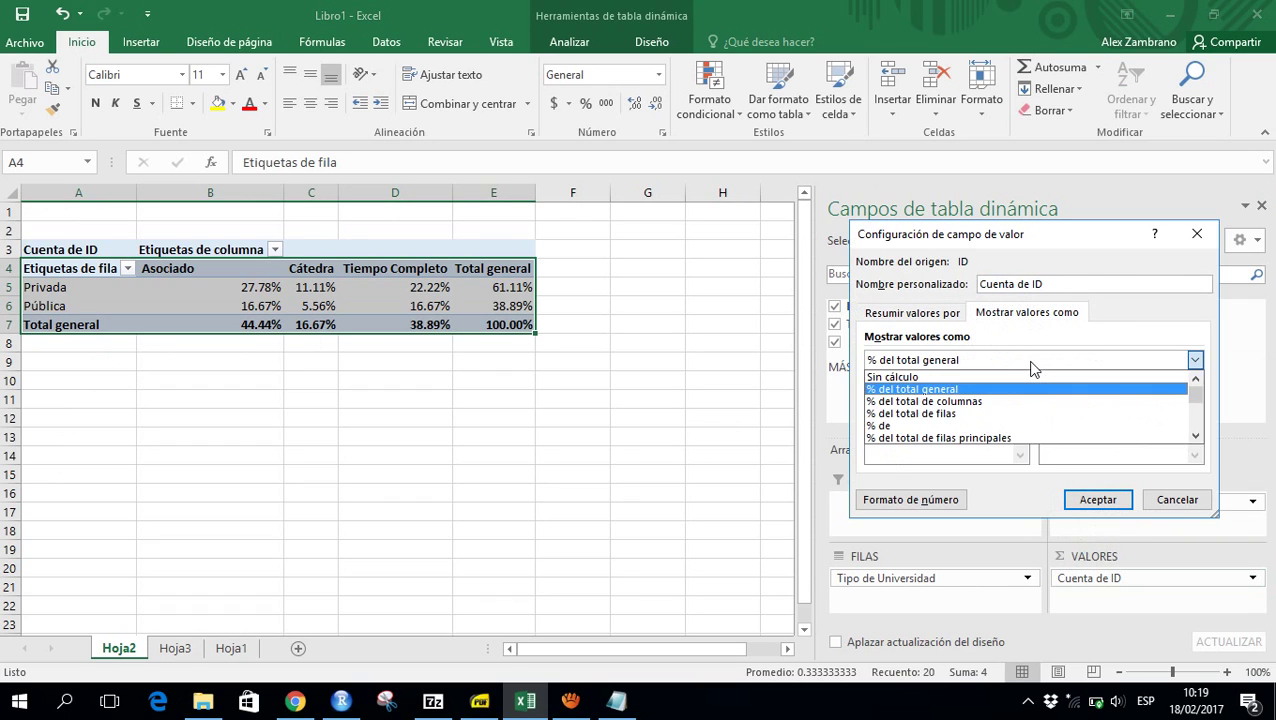
click(1003, 420)
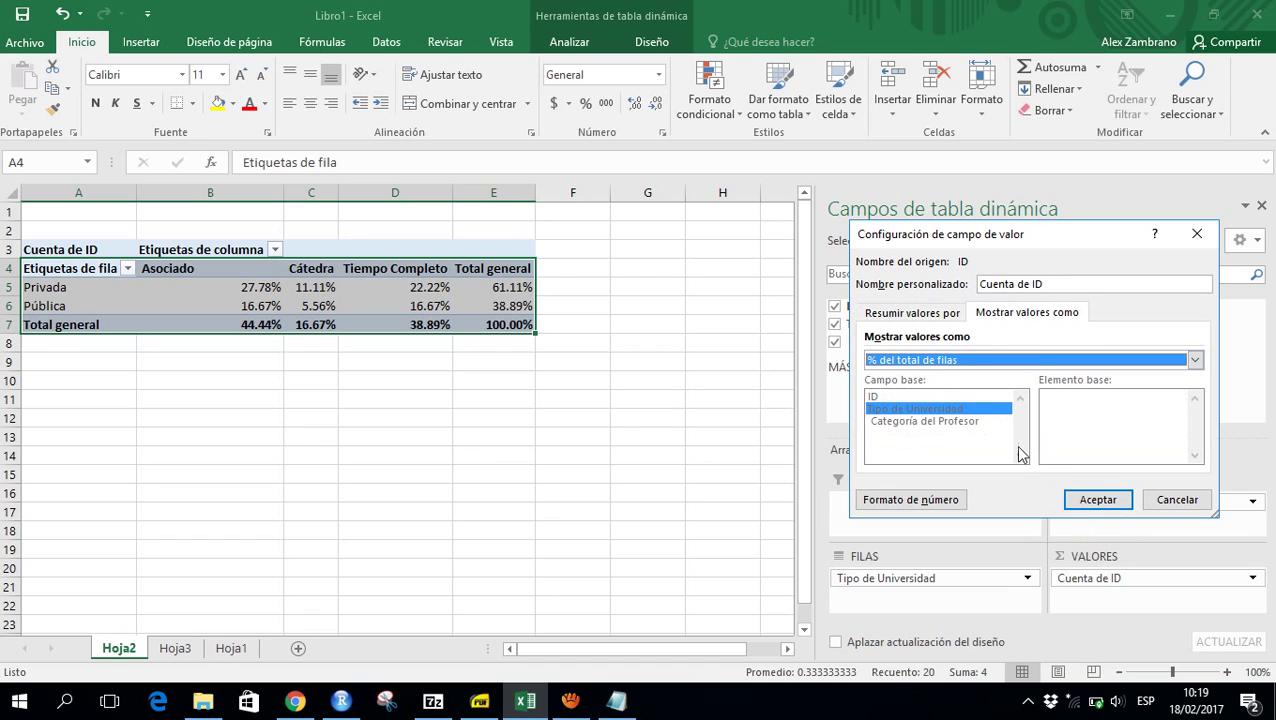
click(1094, 499)
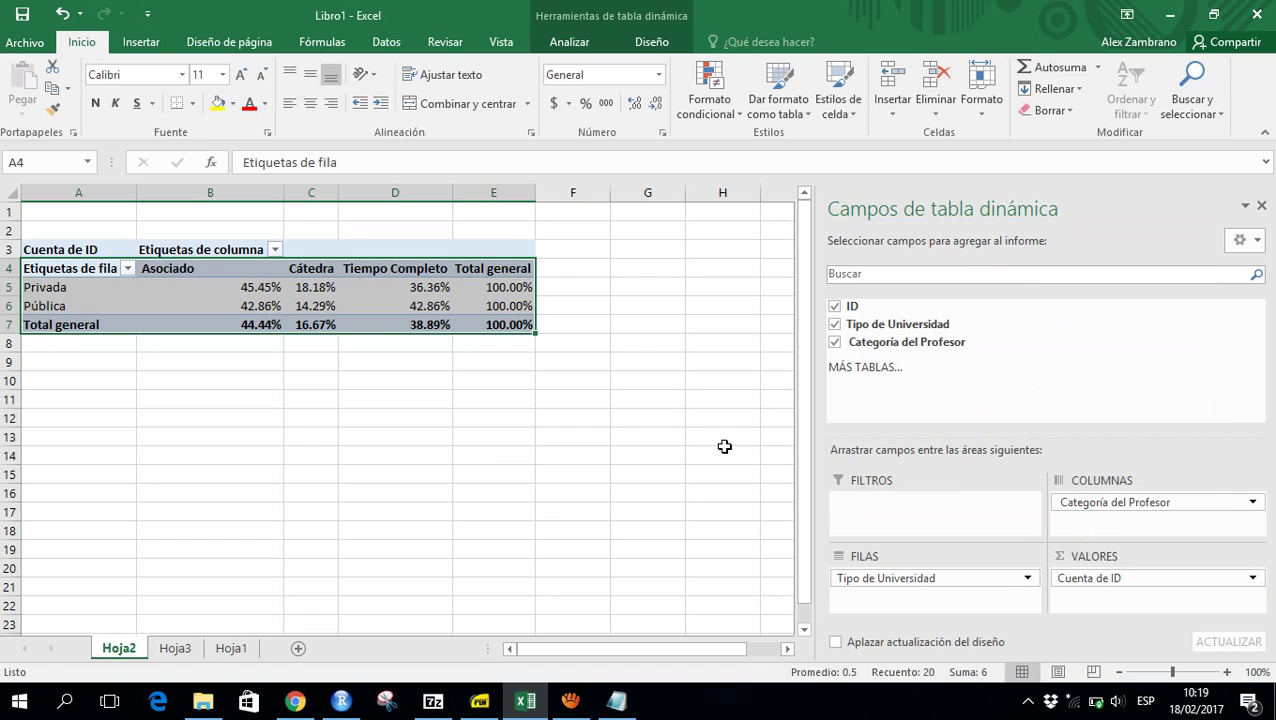
Copy the row-percentage pivot range and paste it with its formatting at A8 of Hoja3, under Perfil Fila
key(ctrl+c)
click(175, 649)
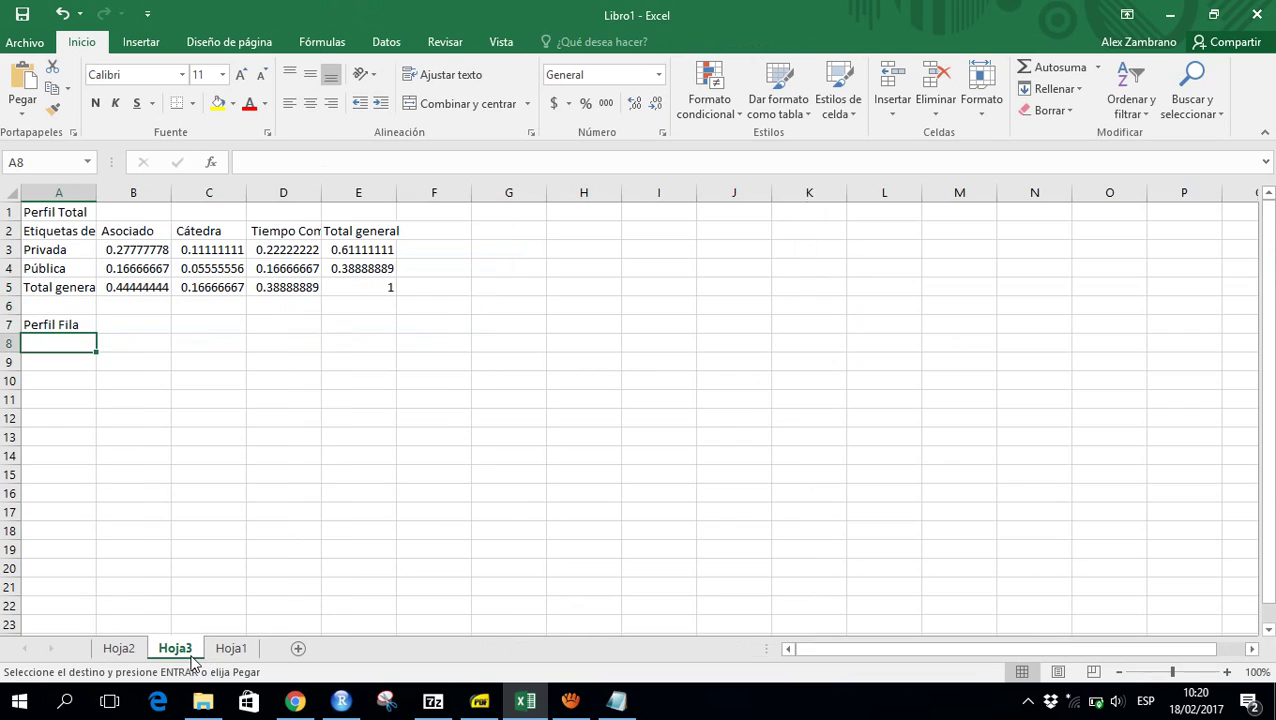
key(ctrl+v)
key(Up)
key(Up)
key(Down)
key(Down)
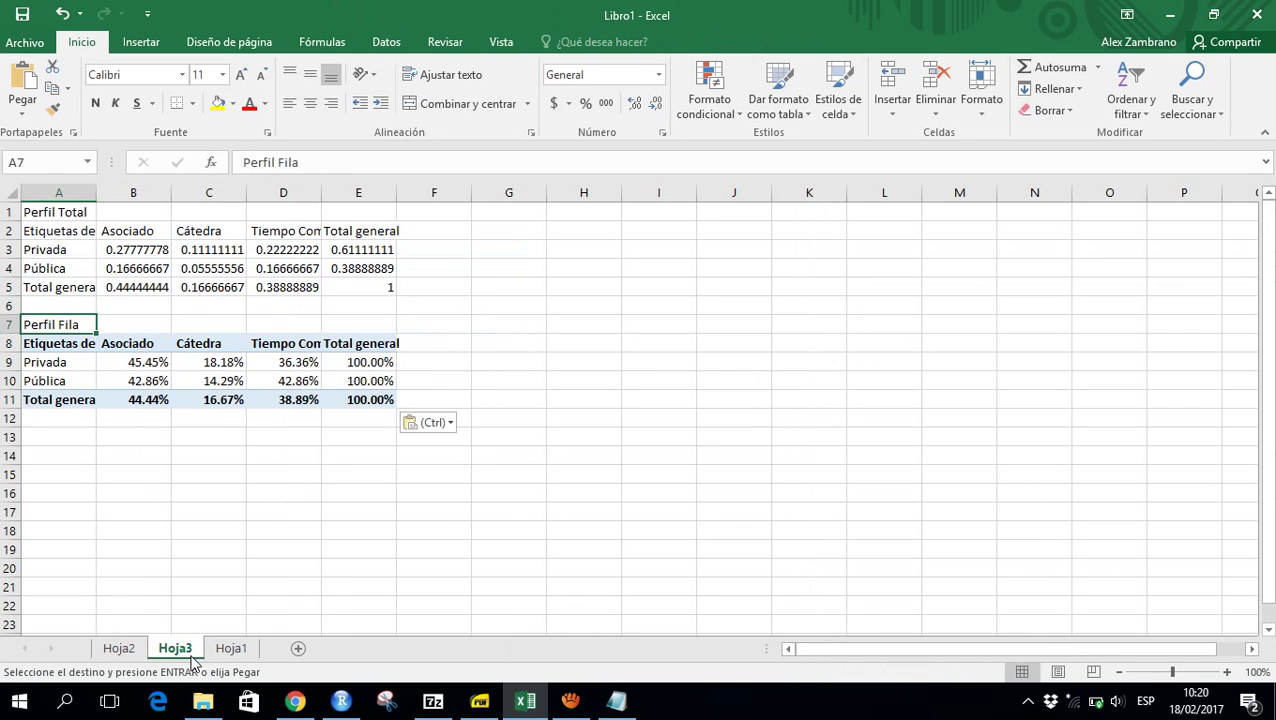
Apply only the formatting of the Perfil Fila table A8:E11 to the Perfil Total table A2:E5
key(ctrl+shift+Right)
key(ctrl+shift+Down)
key(ctrl+c)
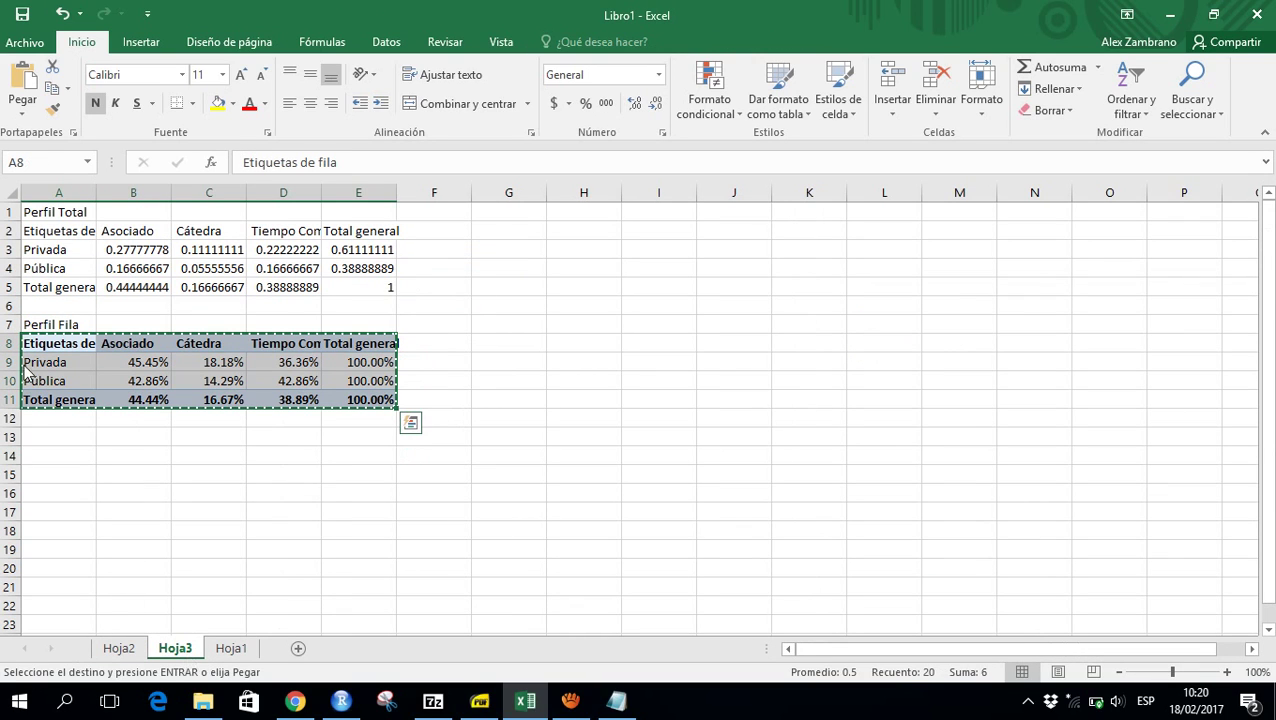
click(67, 232)
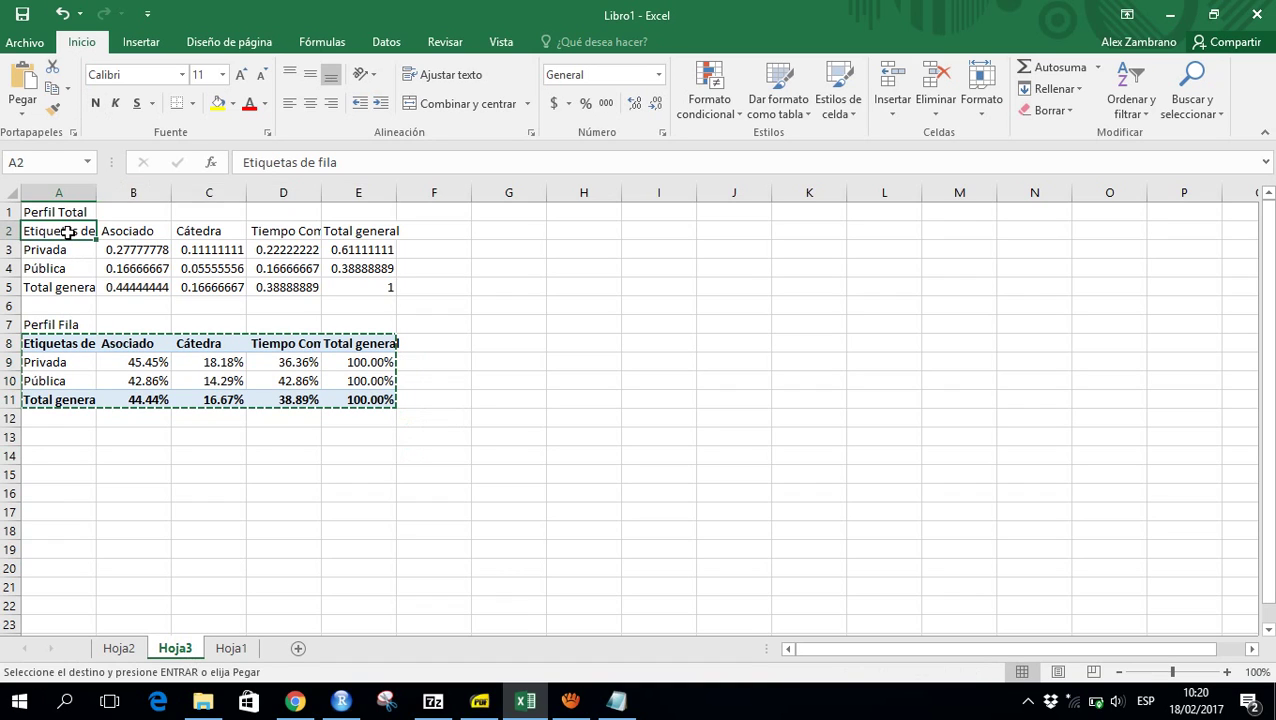
key(ctrl+shift+Right)
key(ctrl+shift+Down)
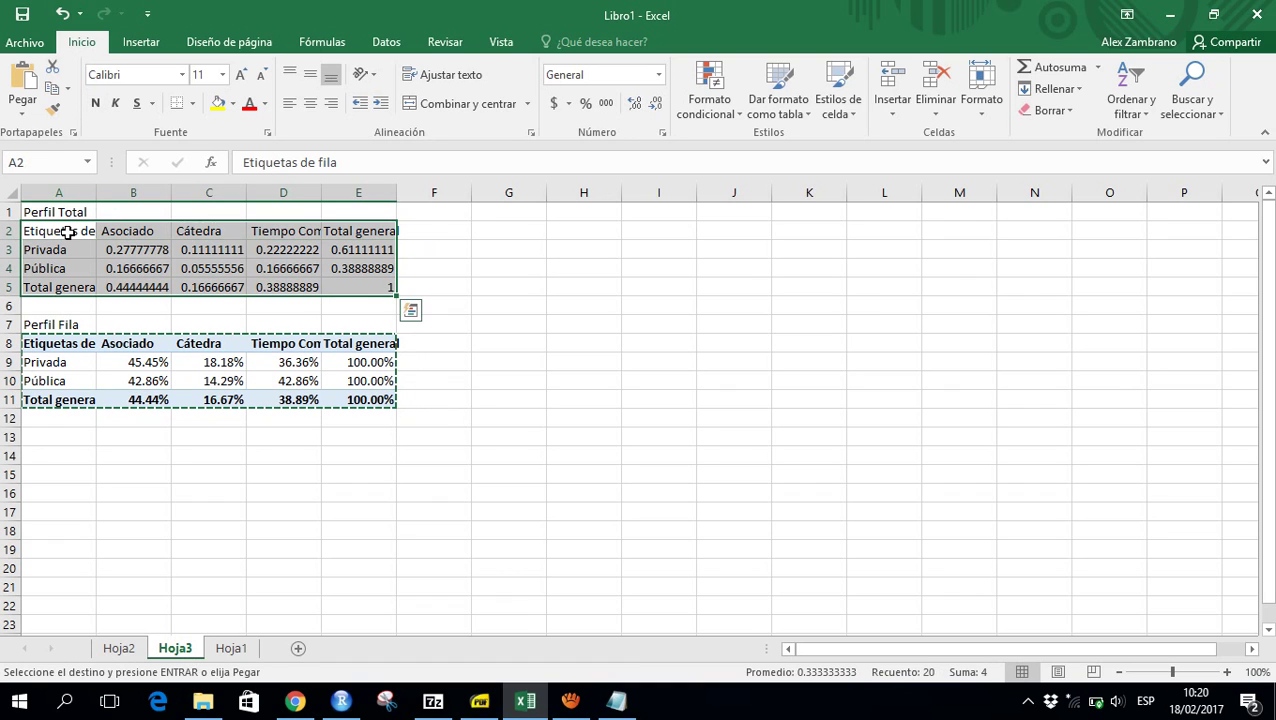
right_click(161, 258)
click(268, 342)
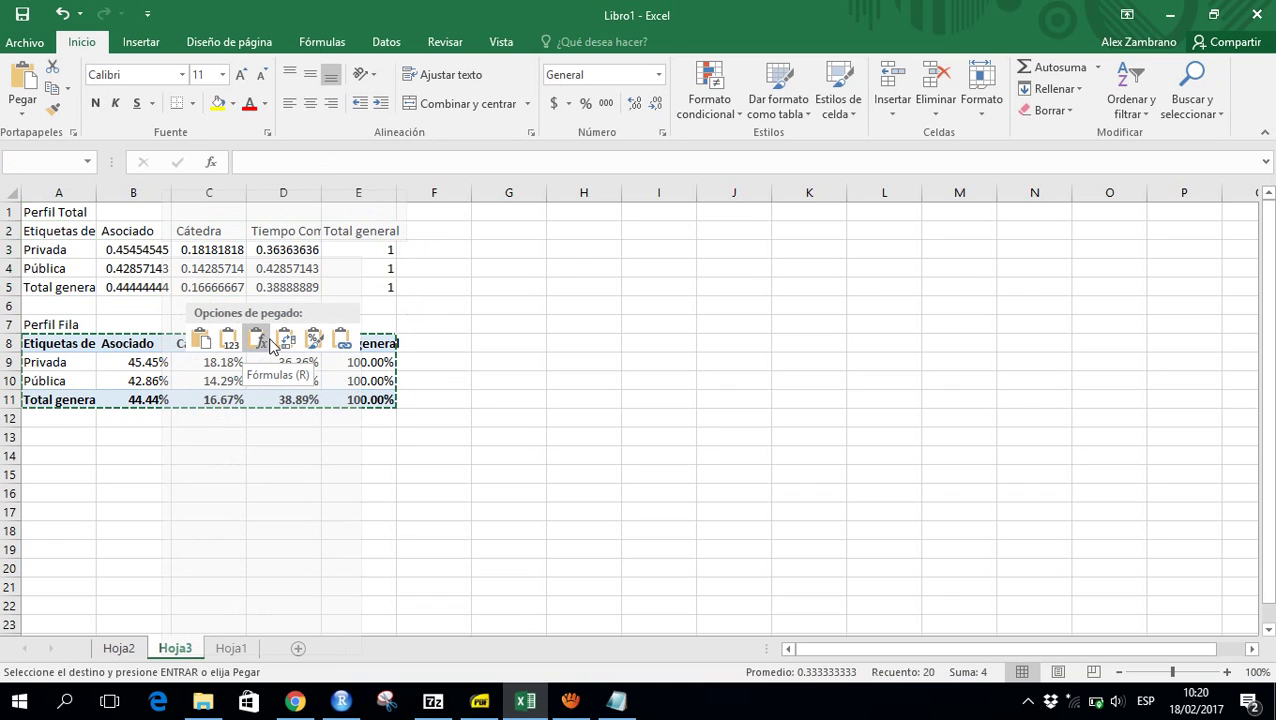
click(313, 342)
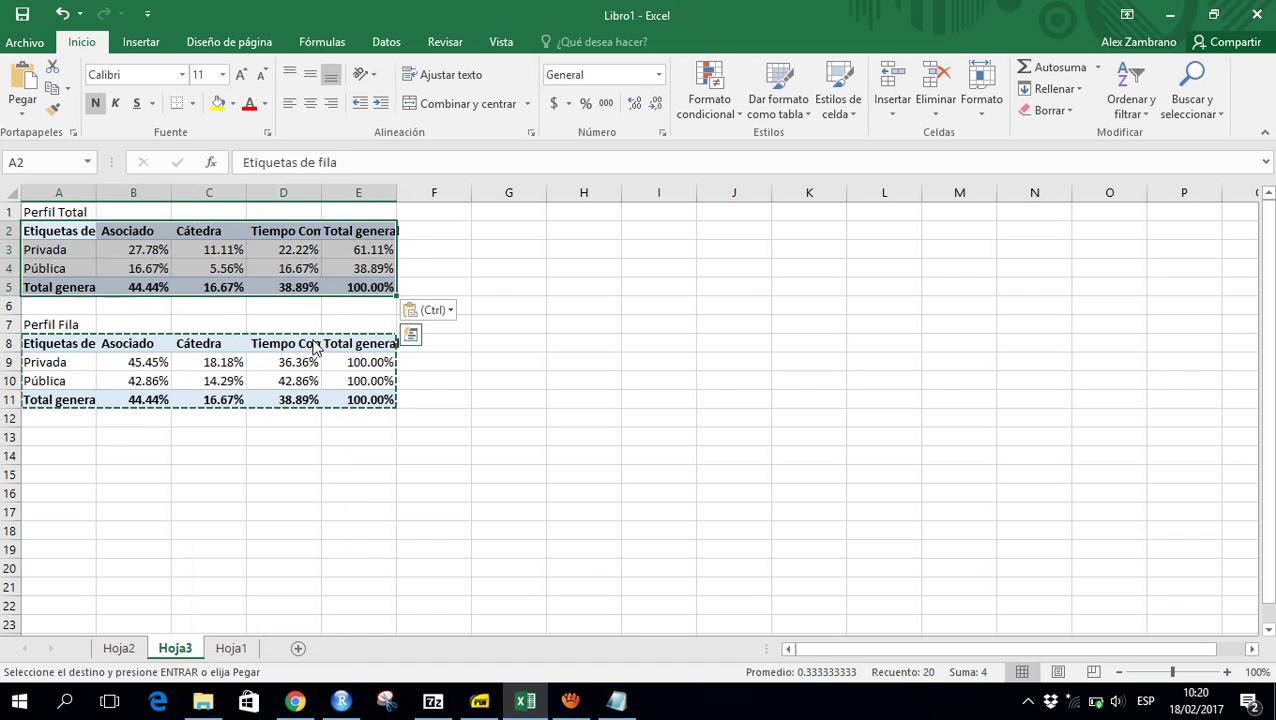
Enter the heading Perfil Columna in cell A13, below the Perfil Fila table
key(Down)
key(Down)
key(Down)
key(Down)
key(Down)
key(Down)
key(Down)
key(Down)
key(Down)
key(Down)
key(Down)
key(Down)
key(Up)
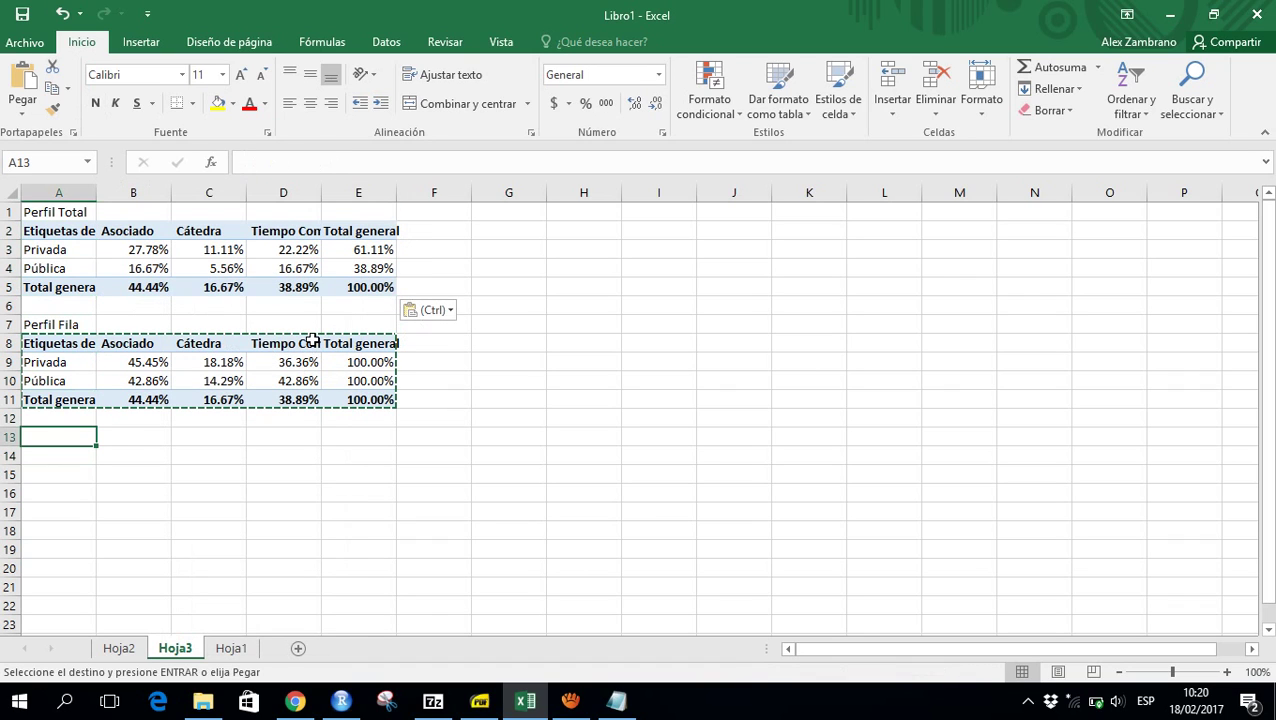
text(Perfil )
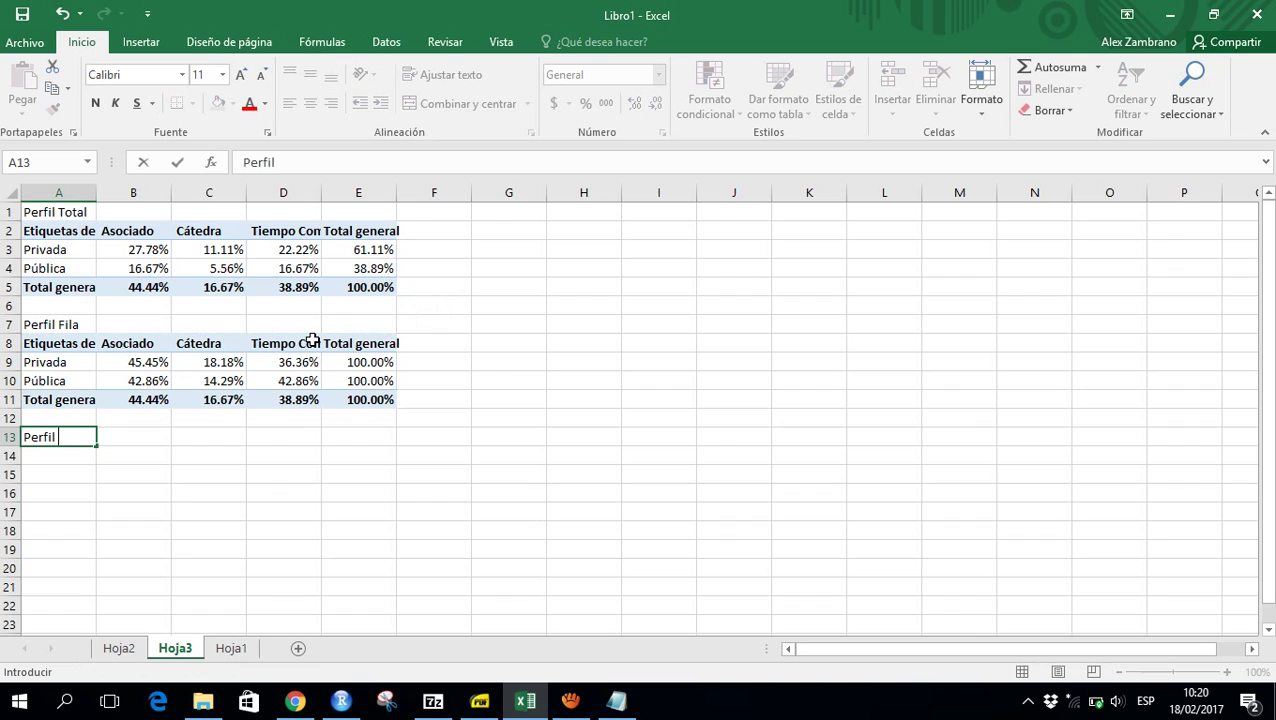
text(Columna)
key(Return)
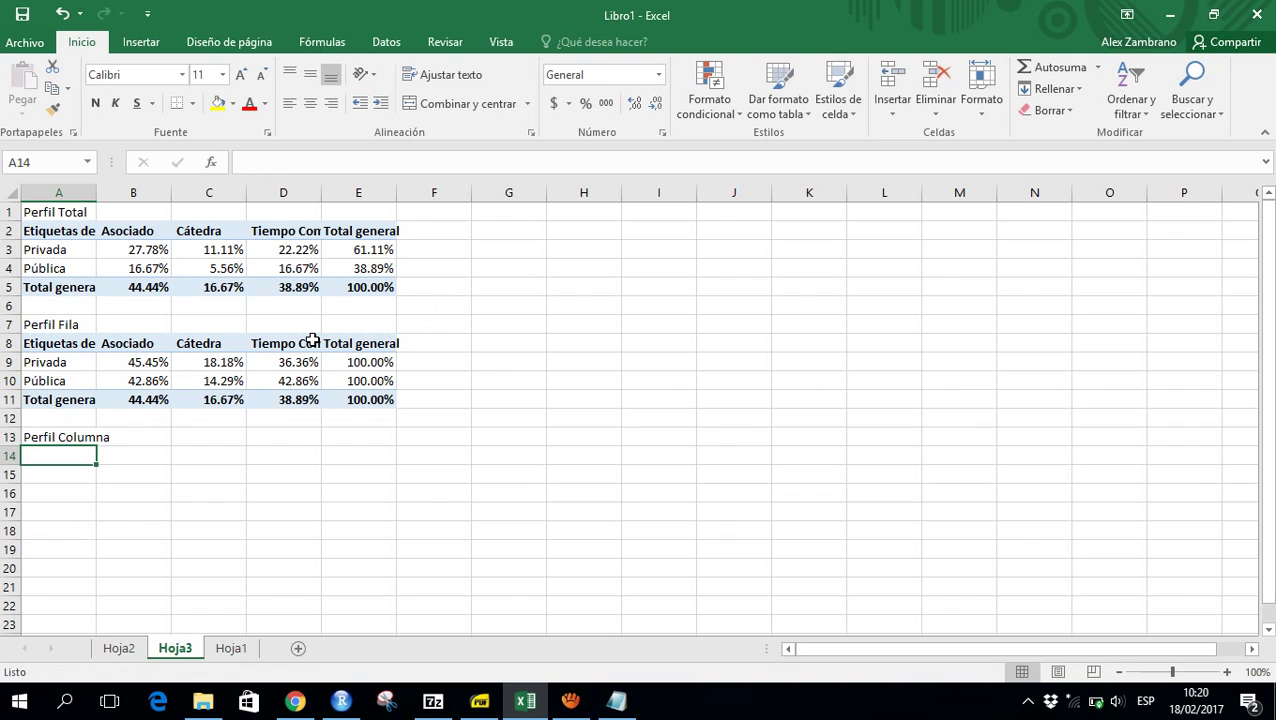
Show the Cuenta de ID values of the Hoja2 pivot table as % del total de columnas
click(124, 648)
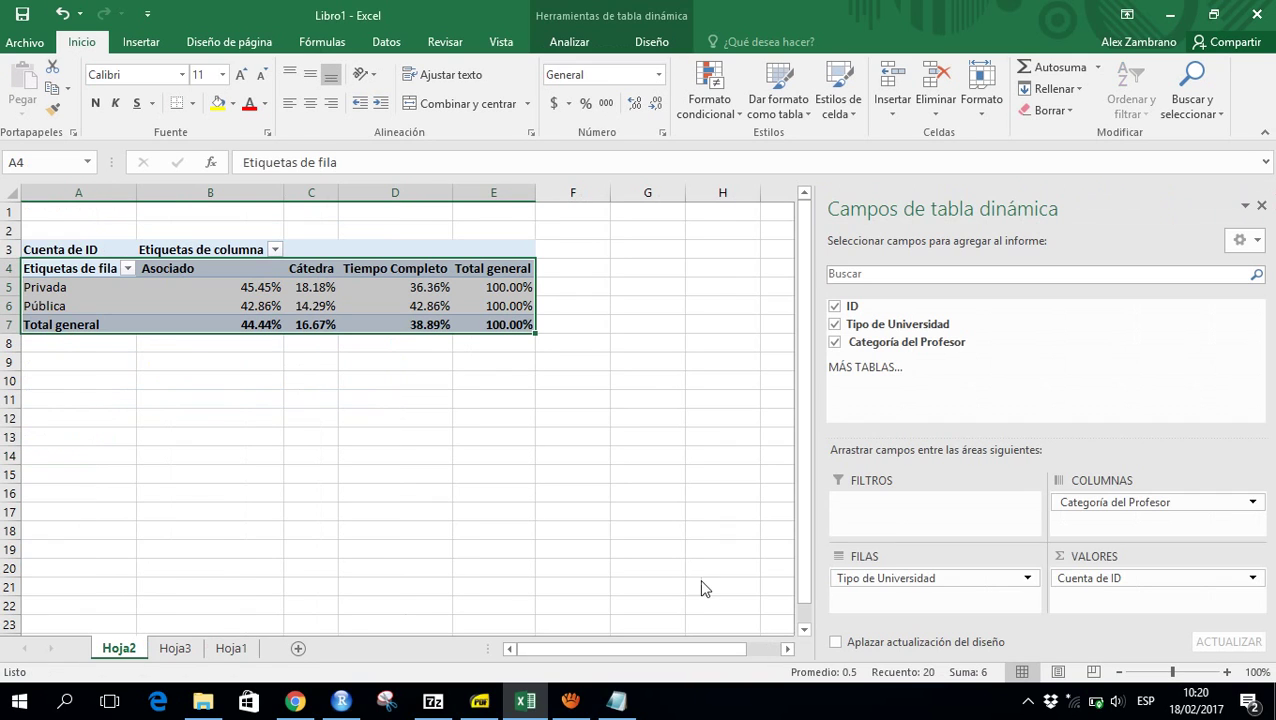
click(1077, 580)
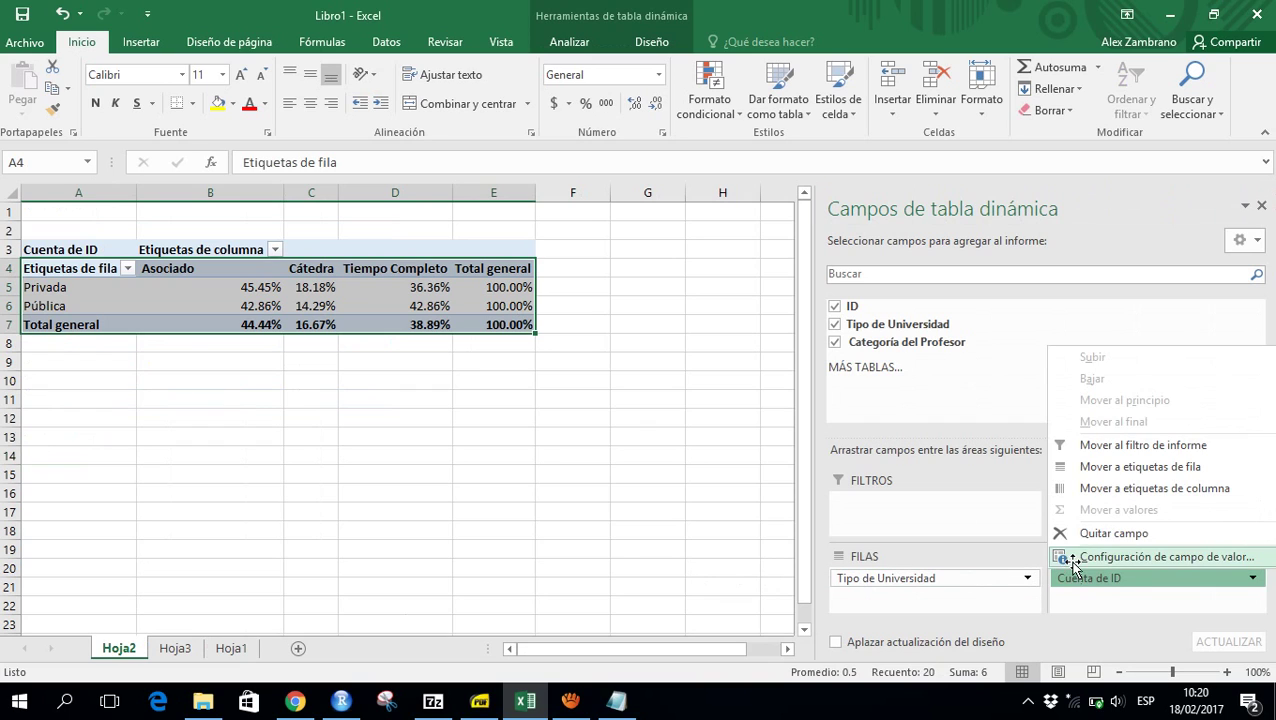
click(1073, 563)
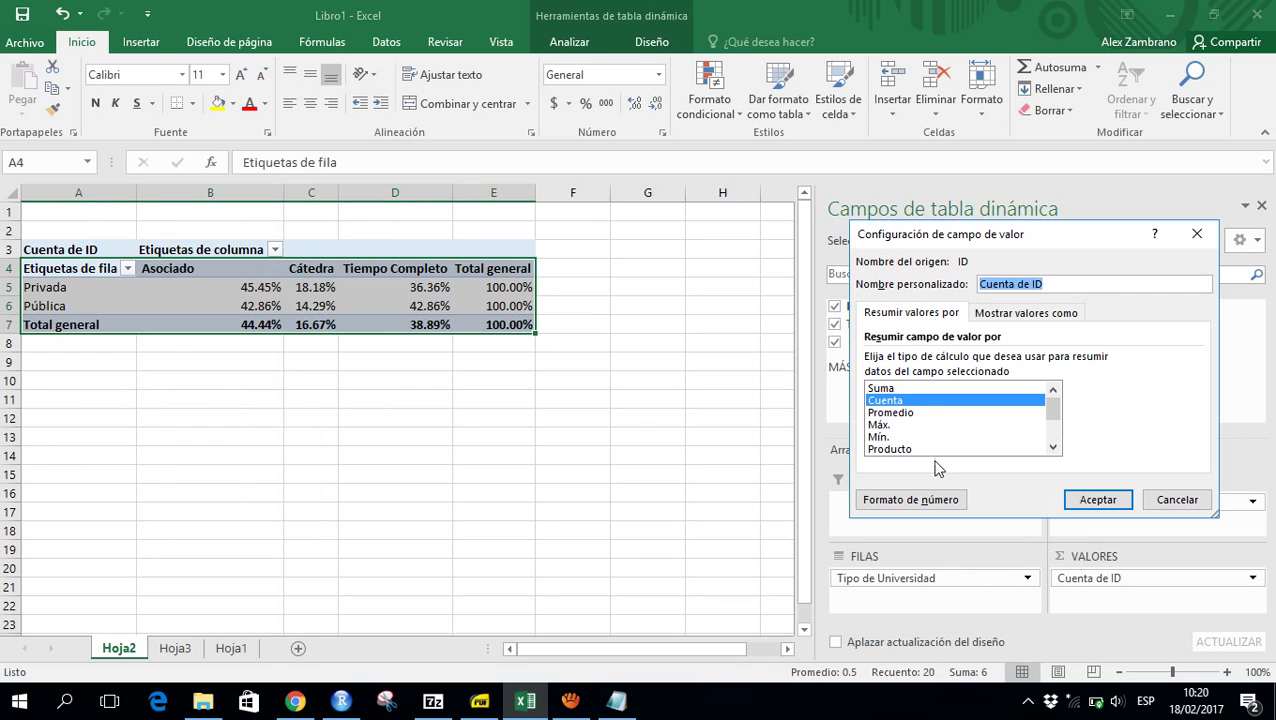
click(1010, 314)
click(1037, 361)
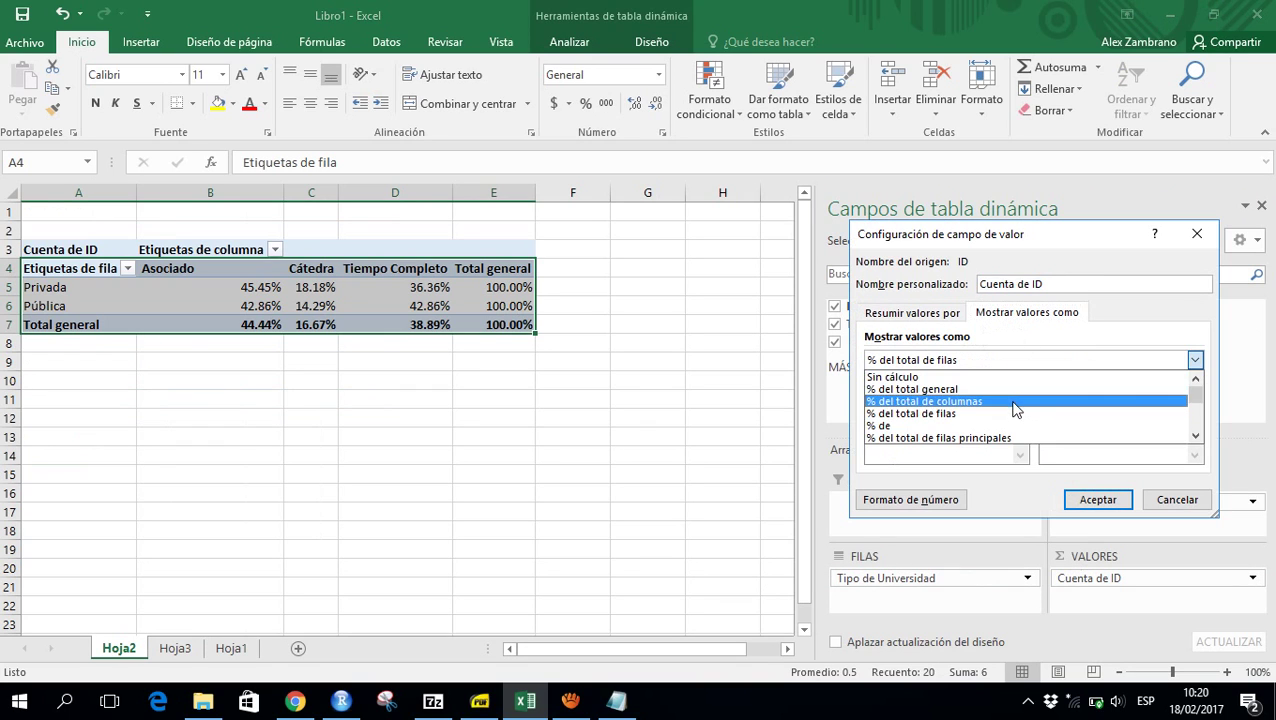
click(1012, 402)
click(1097, 499)
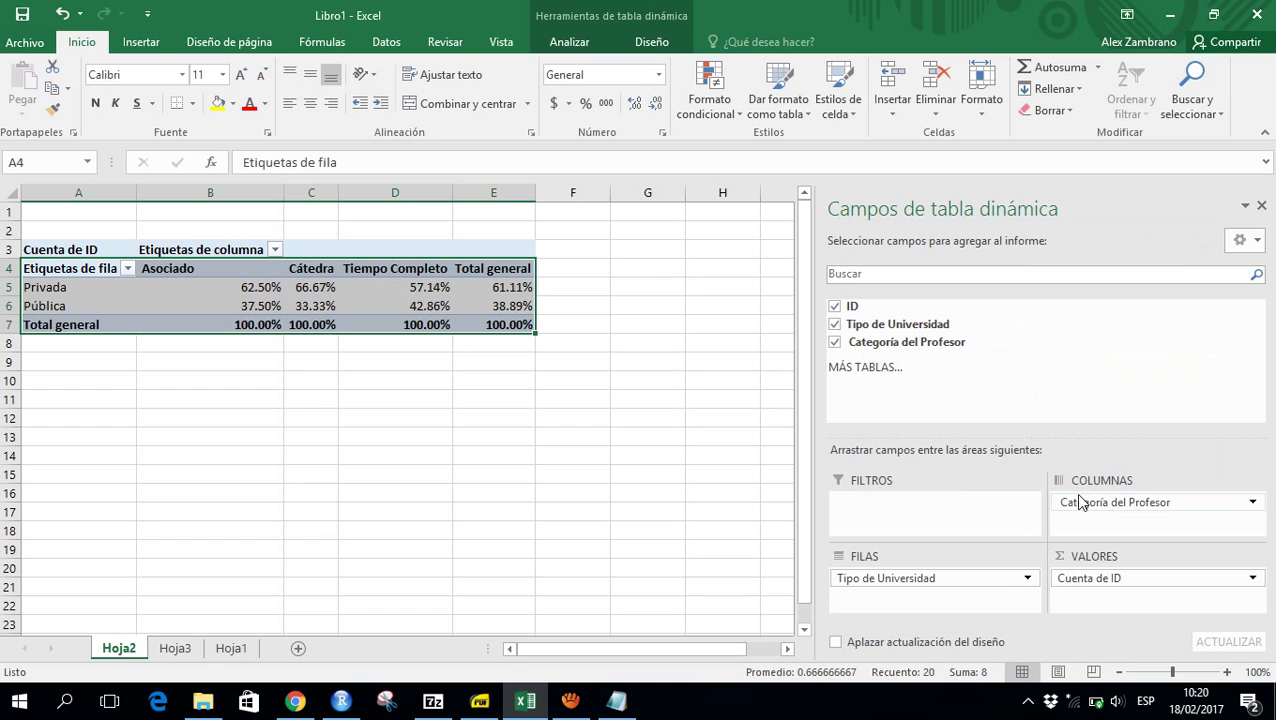
Copy the column-percentage pivot range A4:E7 from Hoja2 and paste it with its formatting at A14 of Hoja3, under Perfil Columna
key(ctrl+c)
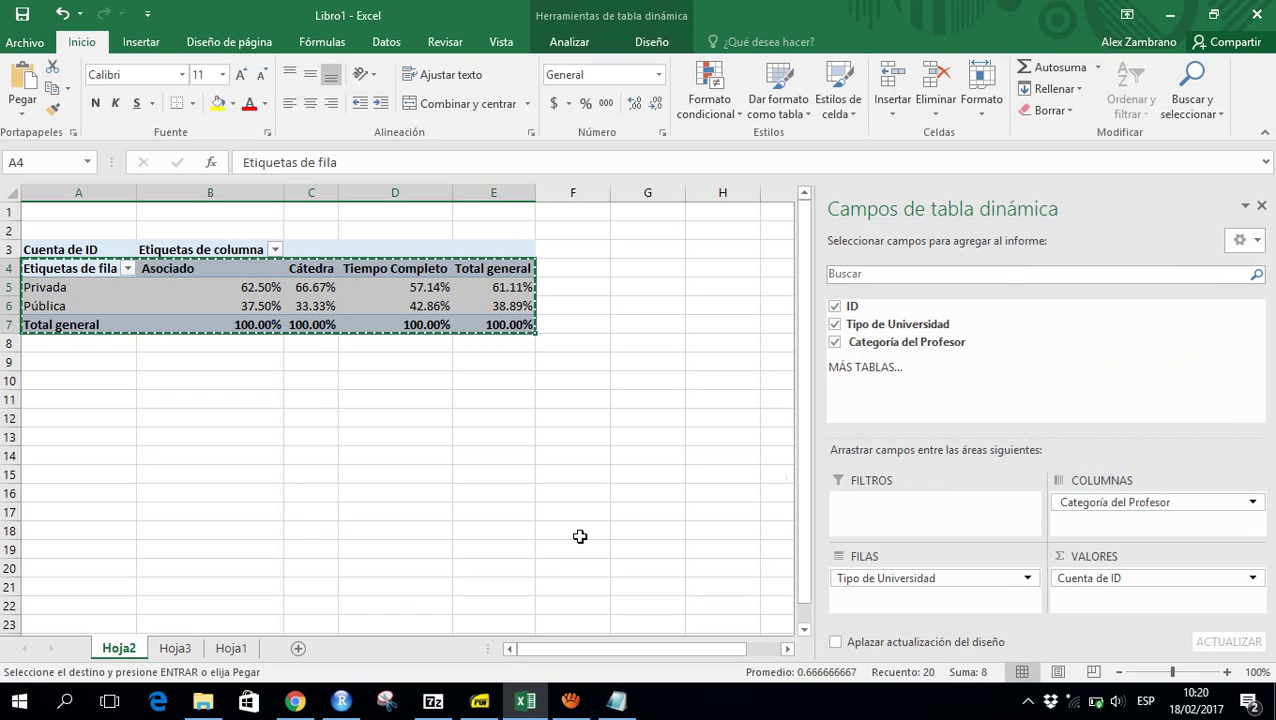
click(176, 649)
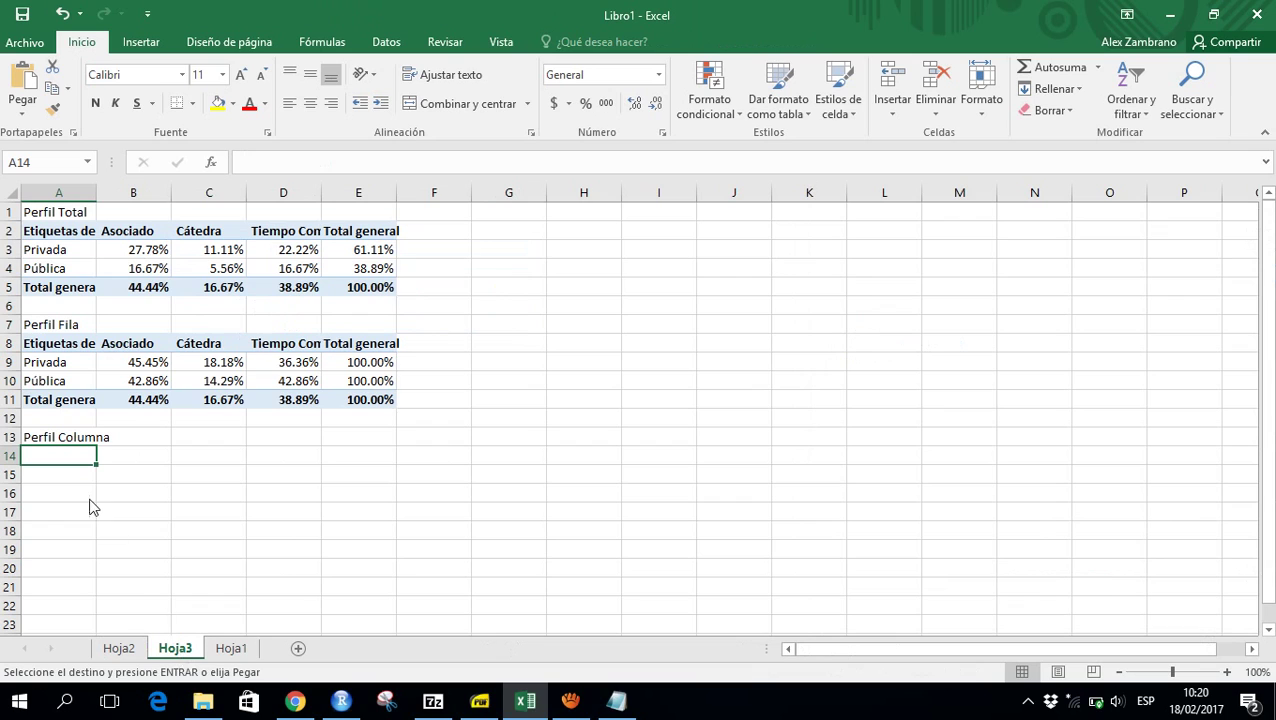
right_click(69, 460)
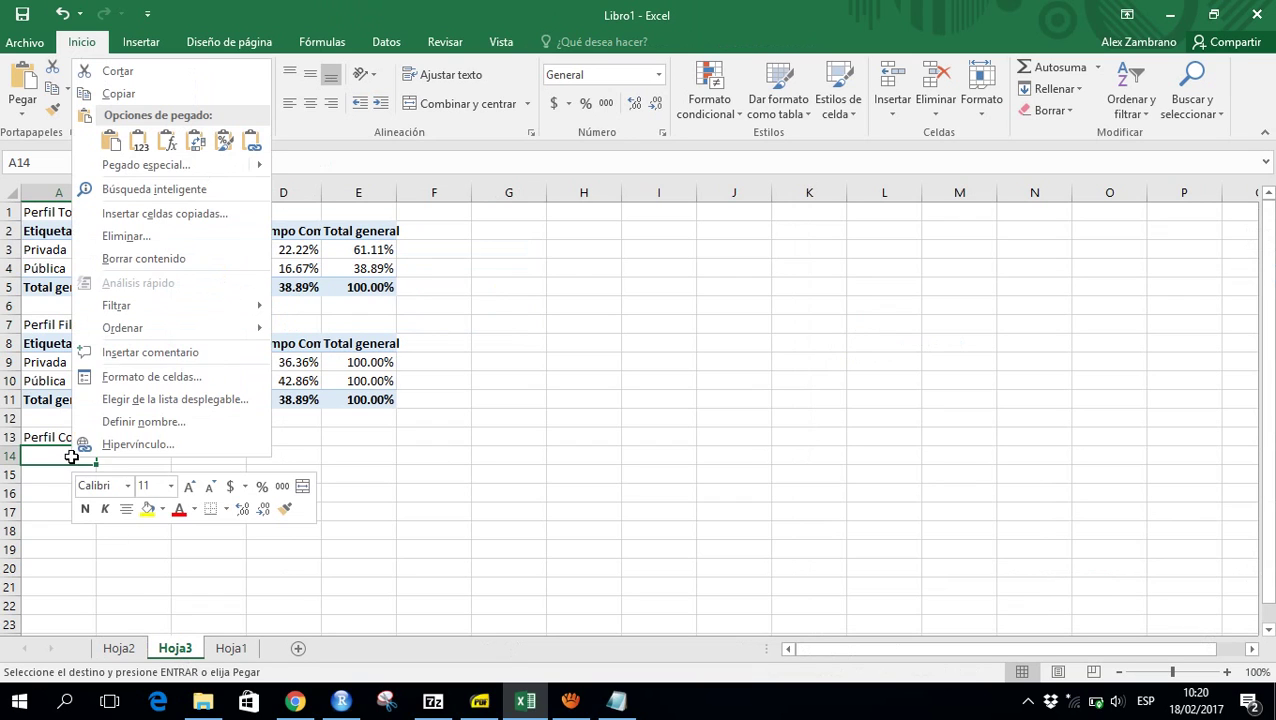
click(139, 147)
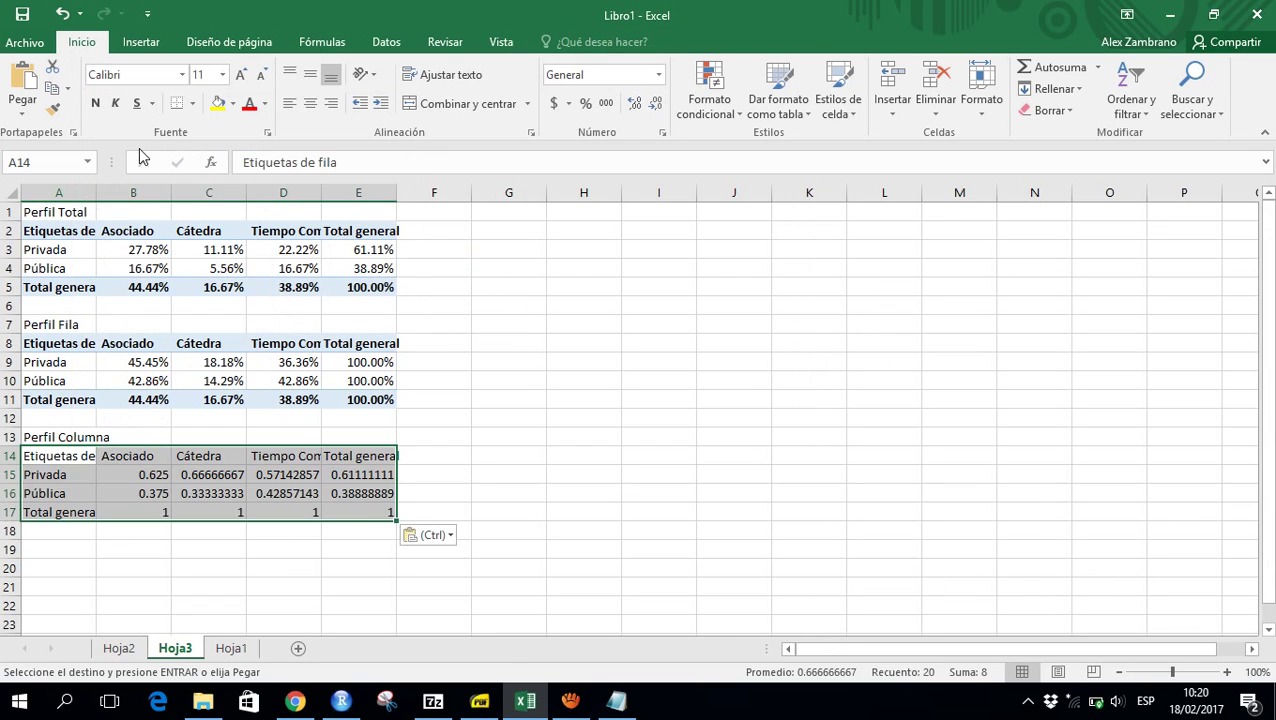
key(ctrl+z)
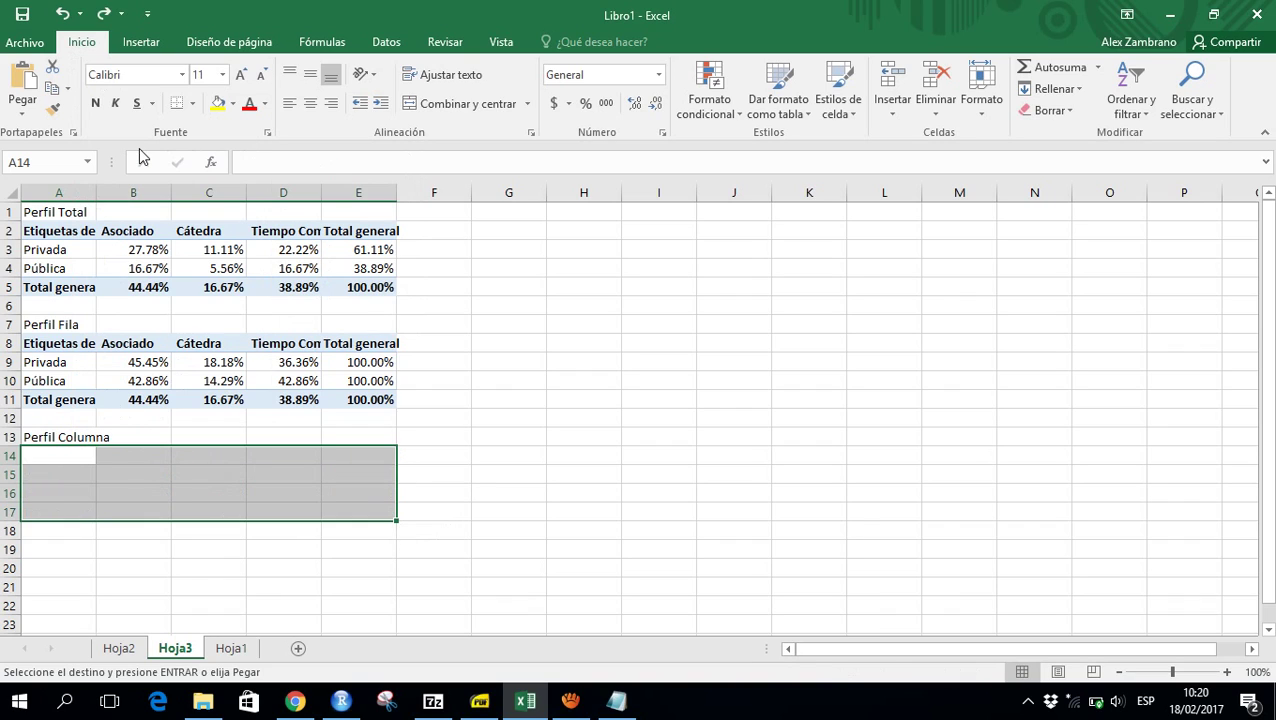
key(ctrl+v)
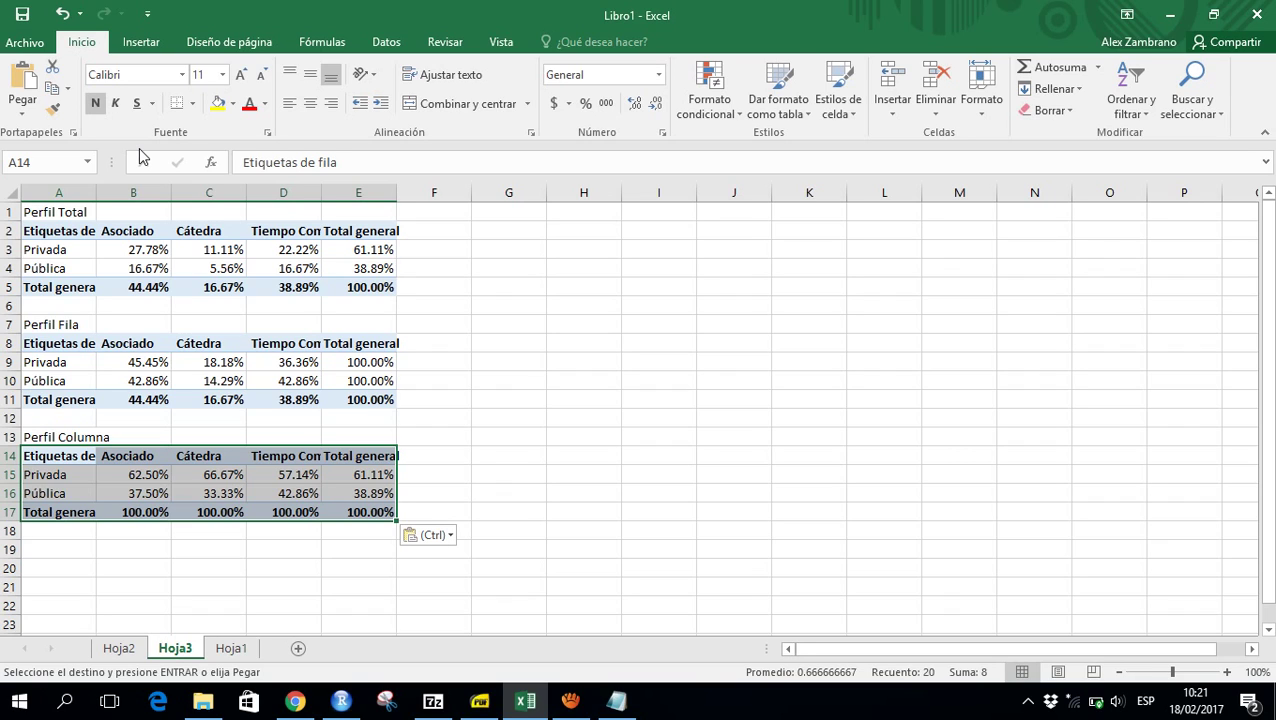
Insert the recommended Barra 100% apilada chart from the Perfil Fila range A8:D10 and delete its title
key(Up)
key(Up)
key(Up)
key(Up)
key(Up)
key(Up)
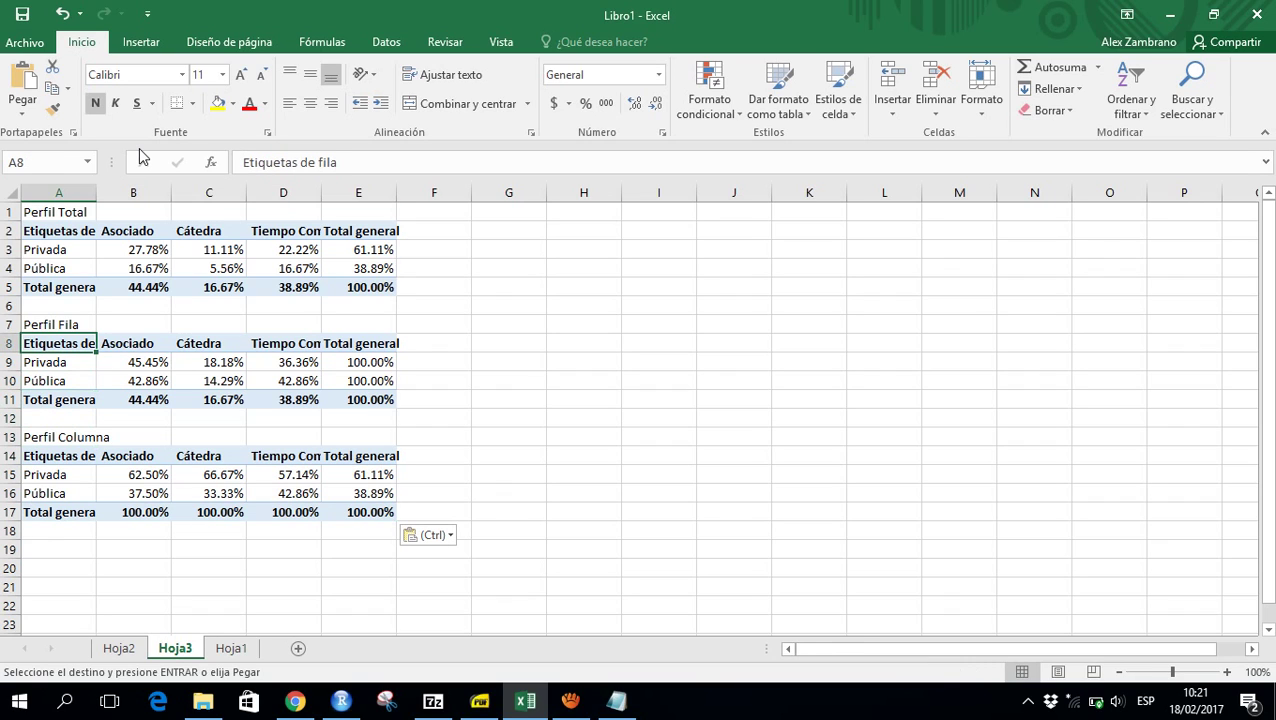
key(shift+Right)
key(shift+Right)
key(shift+Right)
key(shift+Down)
key(shift+Down)
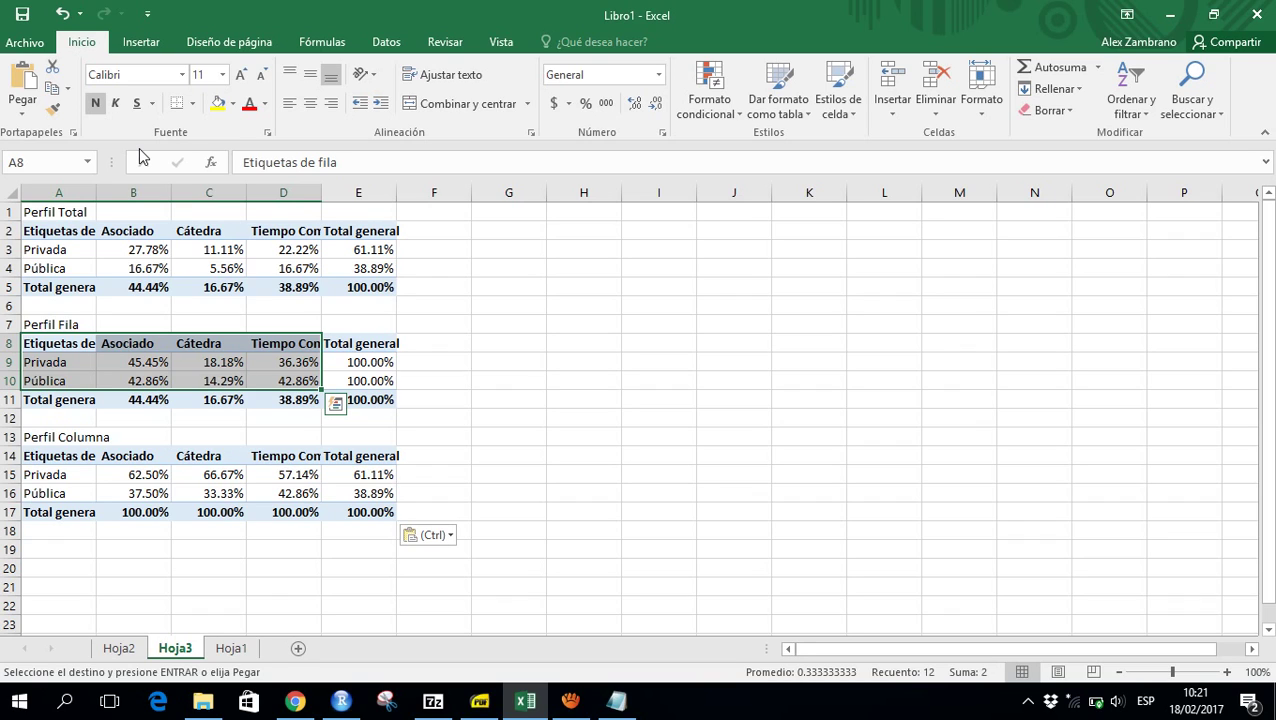
click(151, 50)
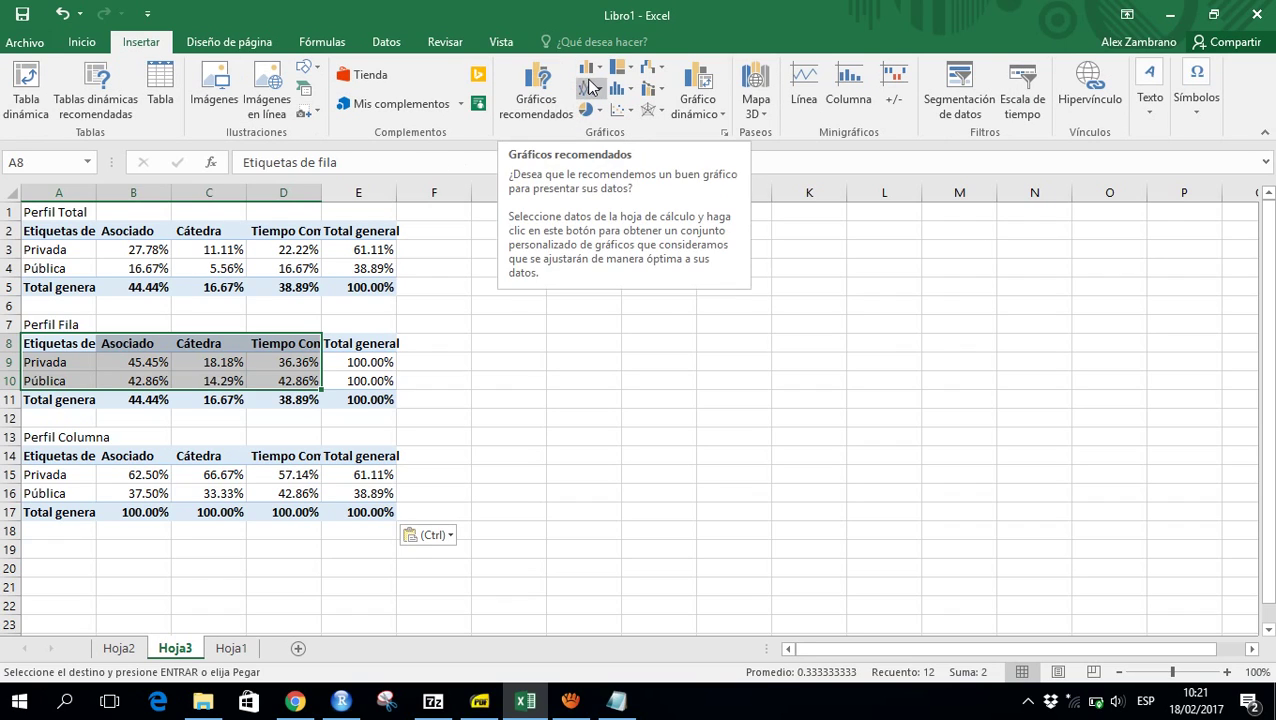
click(555, 112)
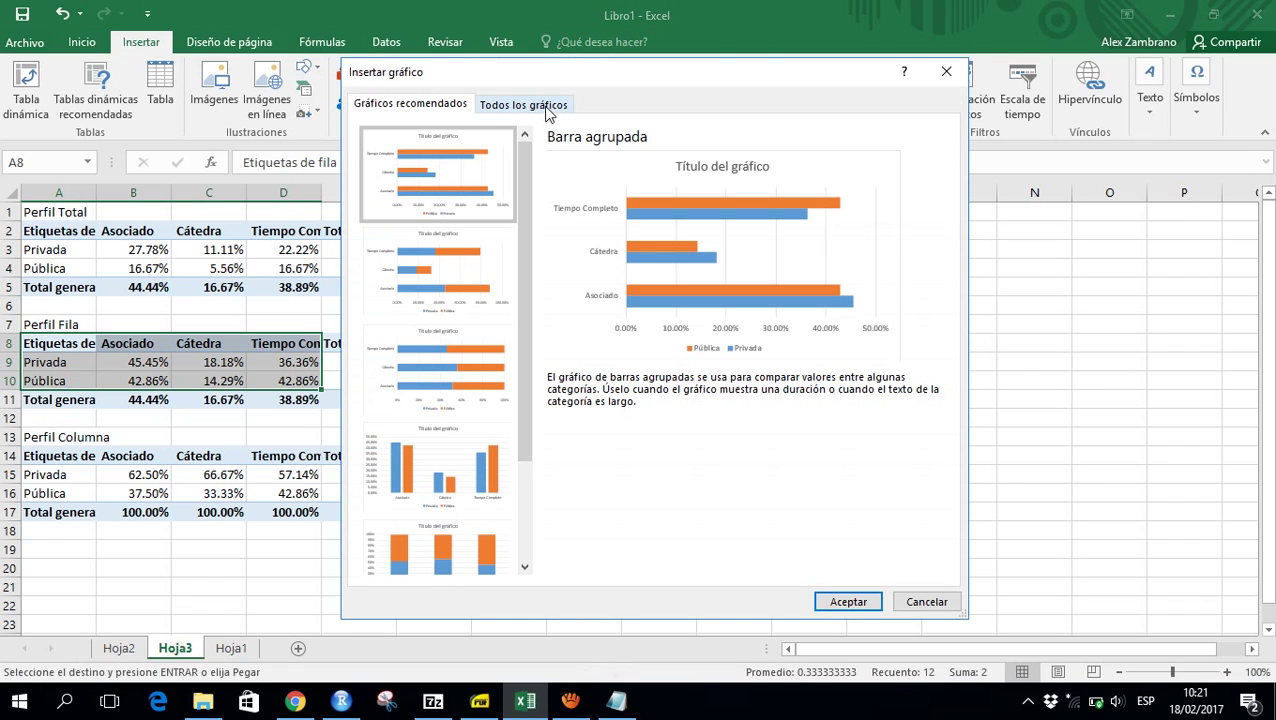
click(458, 361)
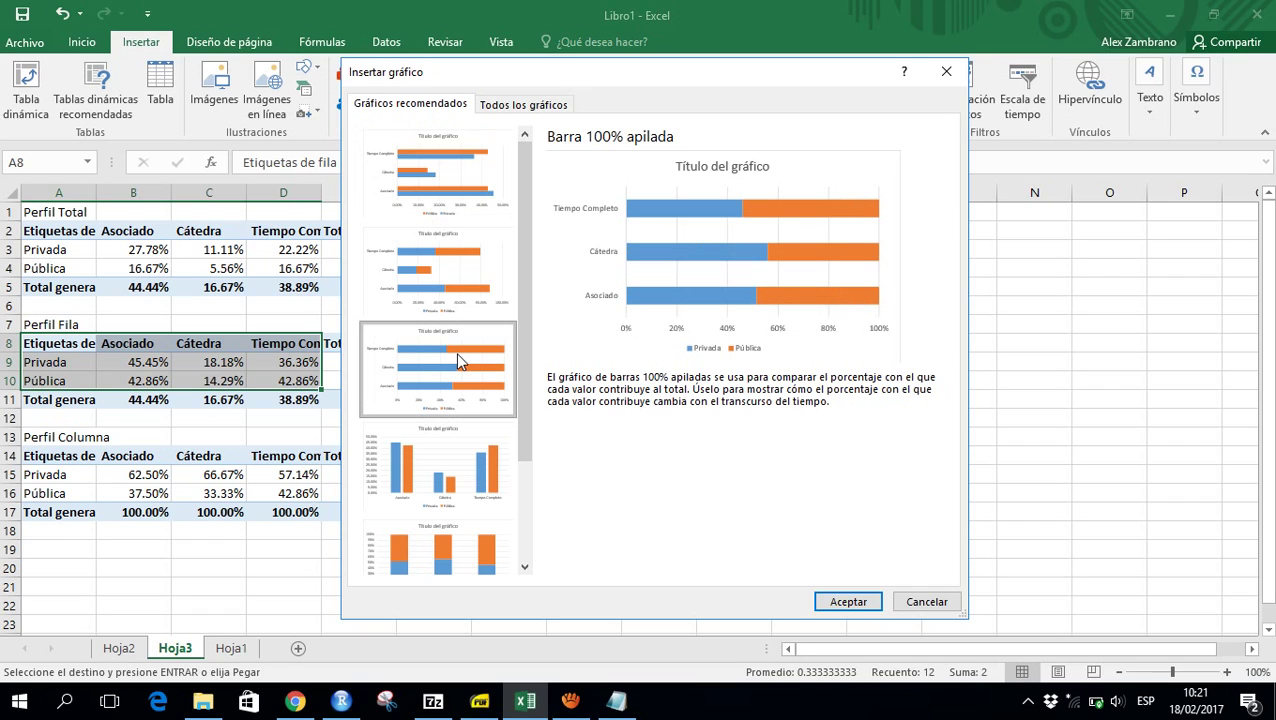
click(833, 601)
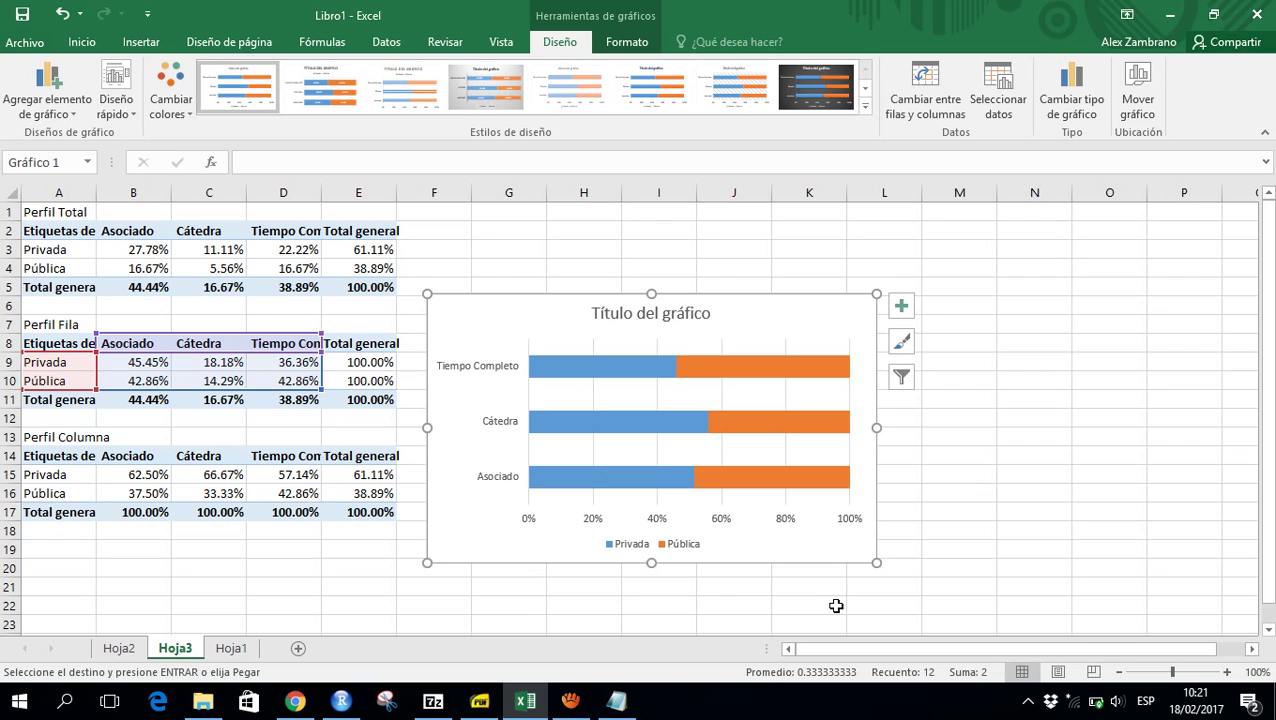
click(686, 317)
key(Delete)
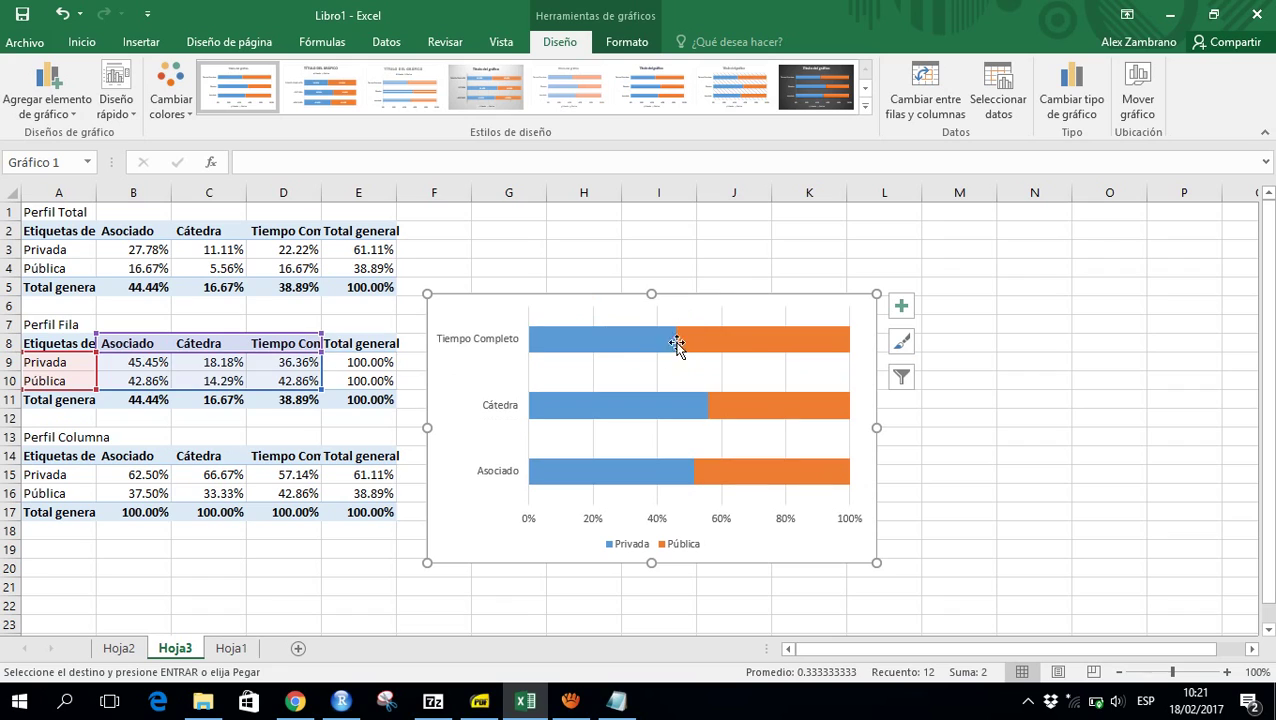
Add data labels to the Privada and Pública series of the stacked bar chart
right_click(621, 350)
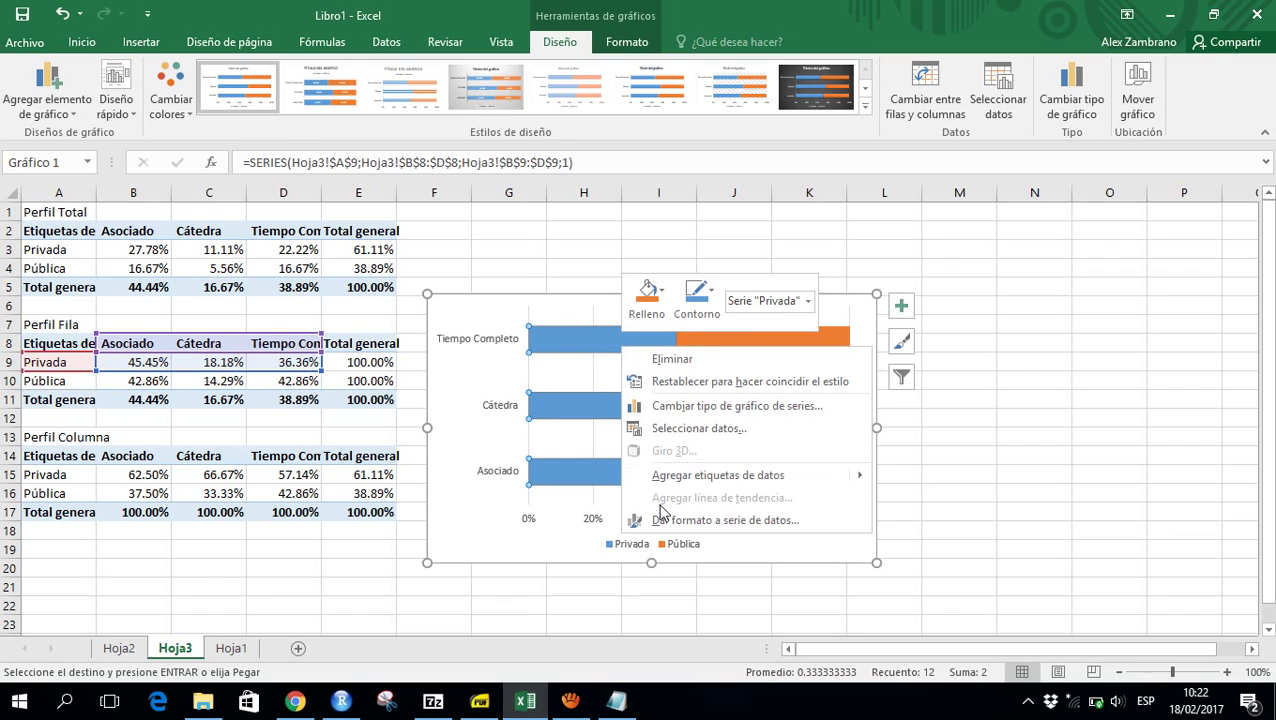
click(663, 474)
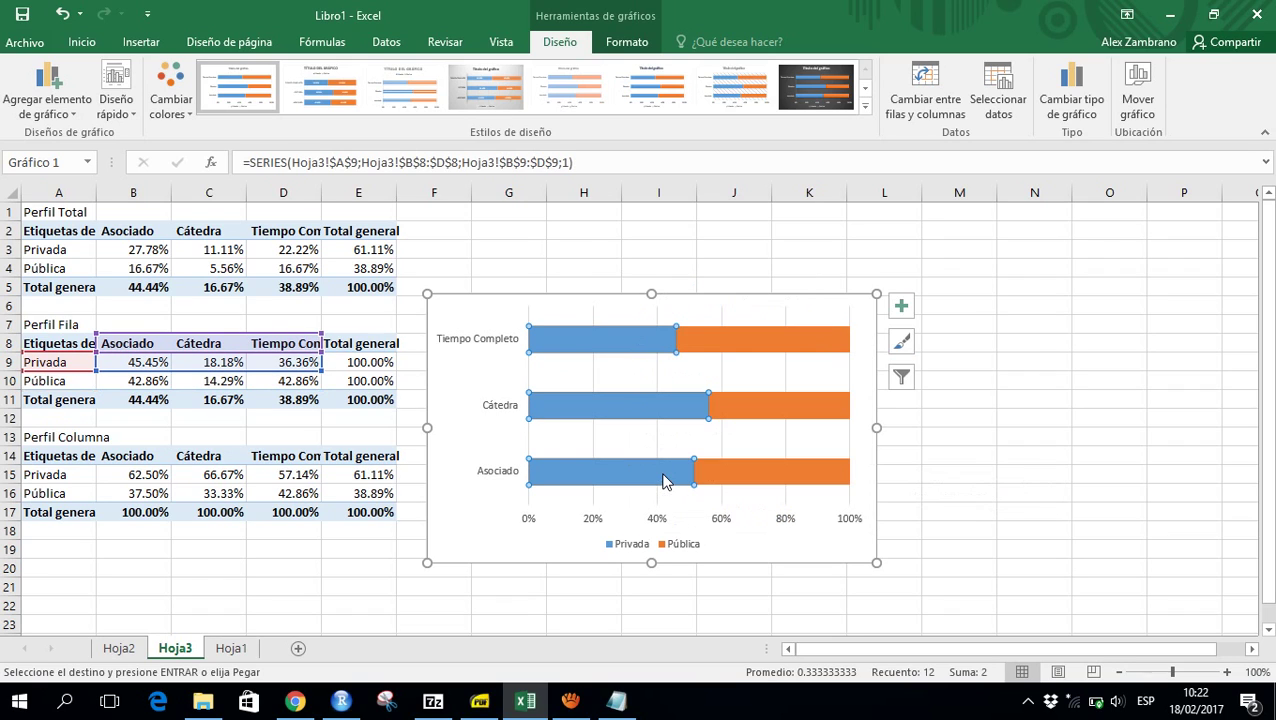
right_click(754, 347)
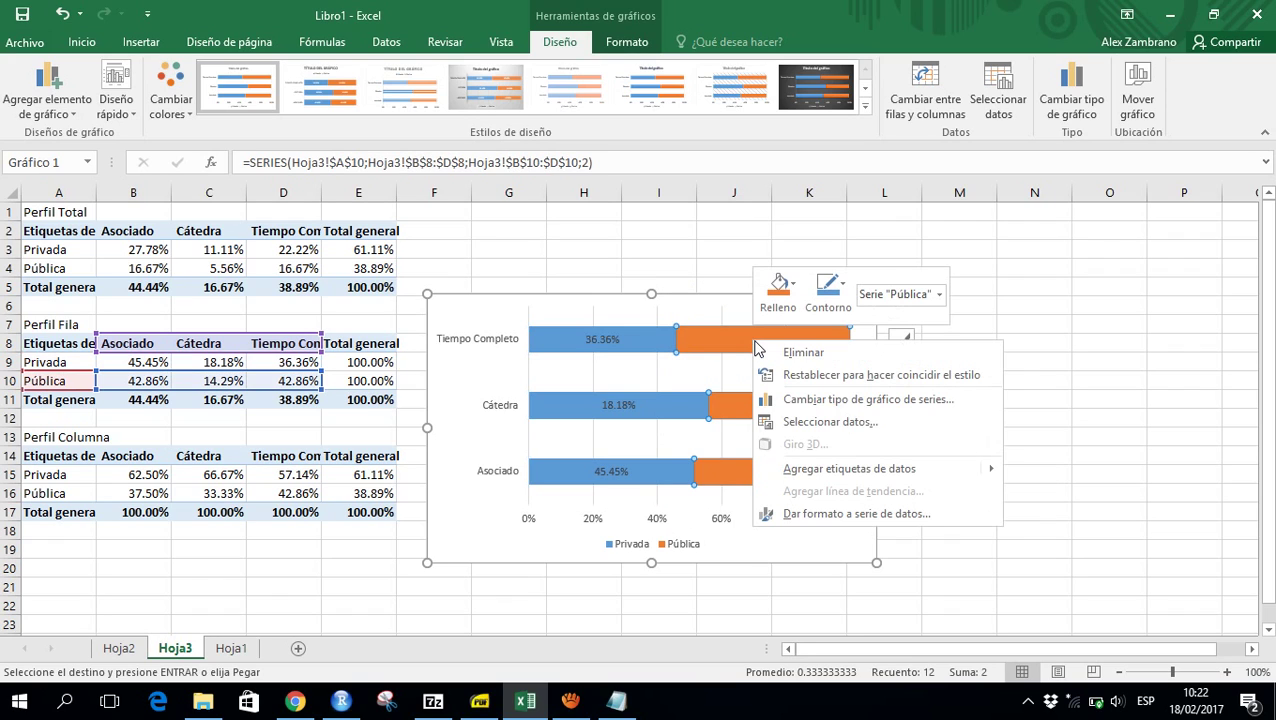
click(790, 474)
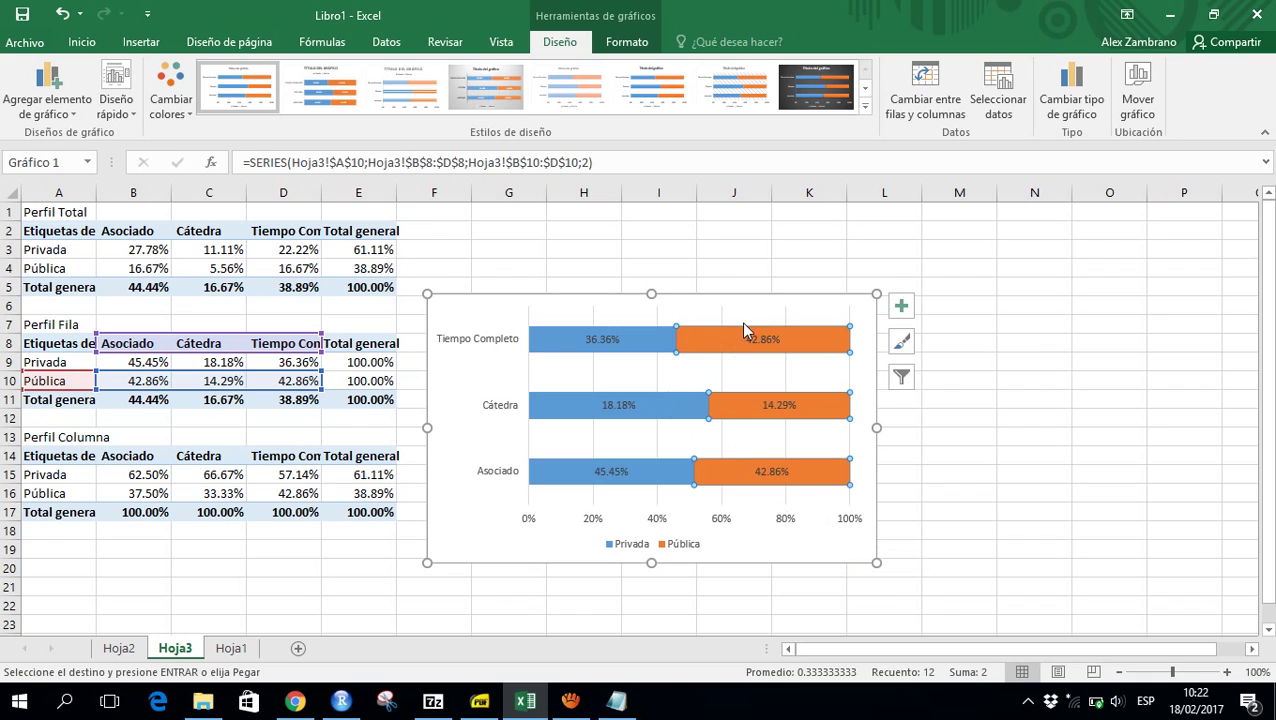
mouse_move(736, 352)
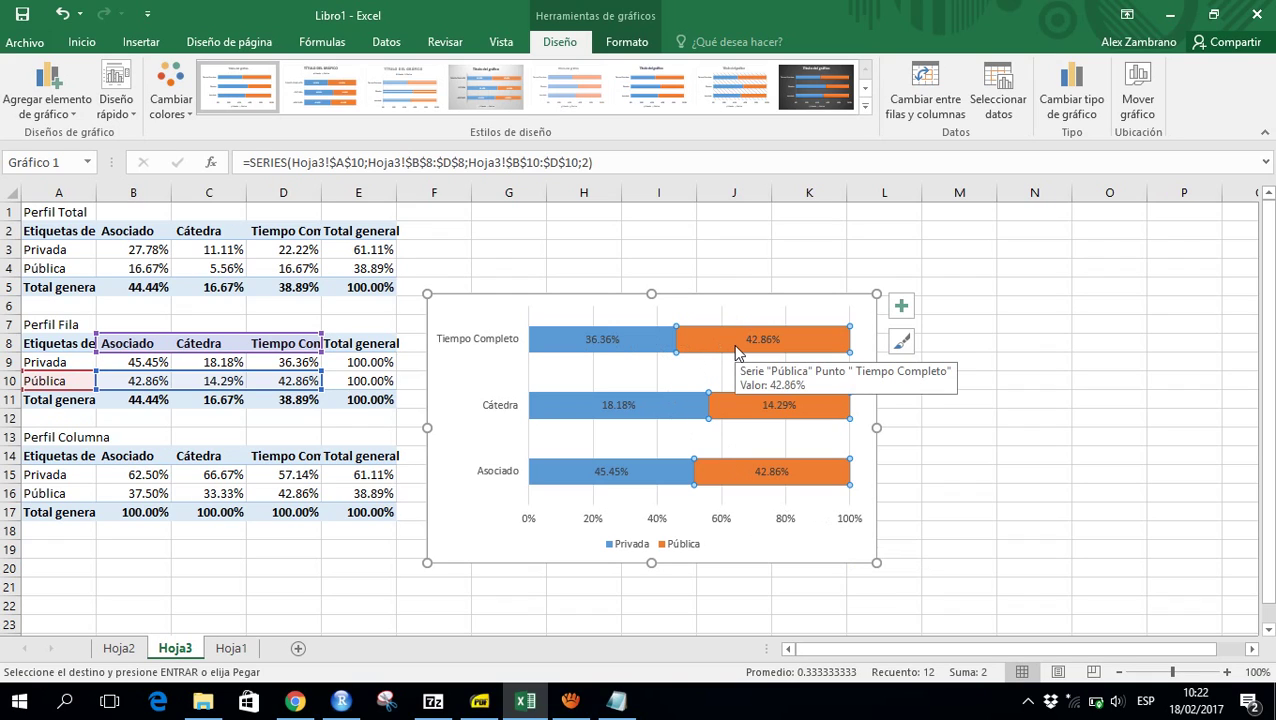
mouse_move(745, 424)
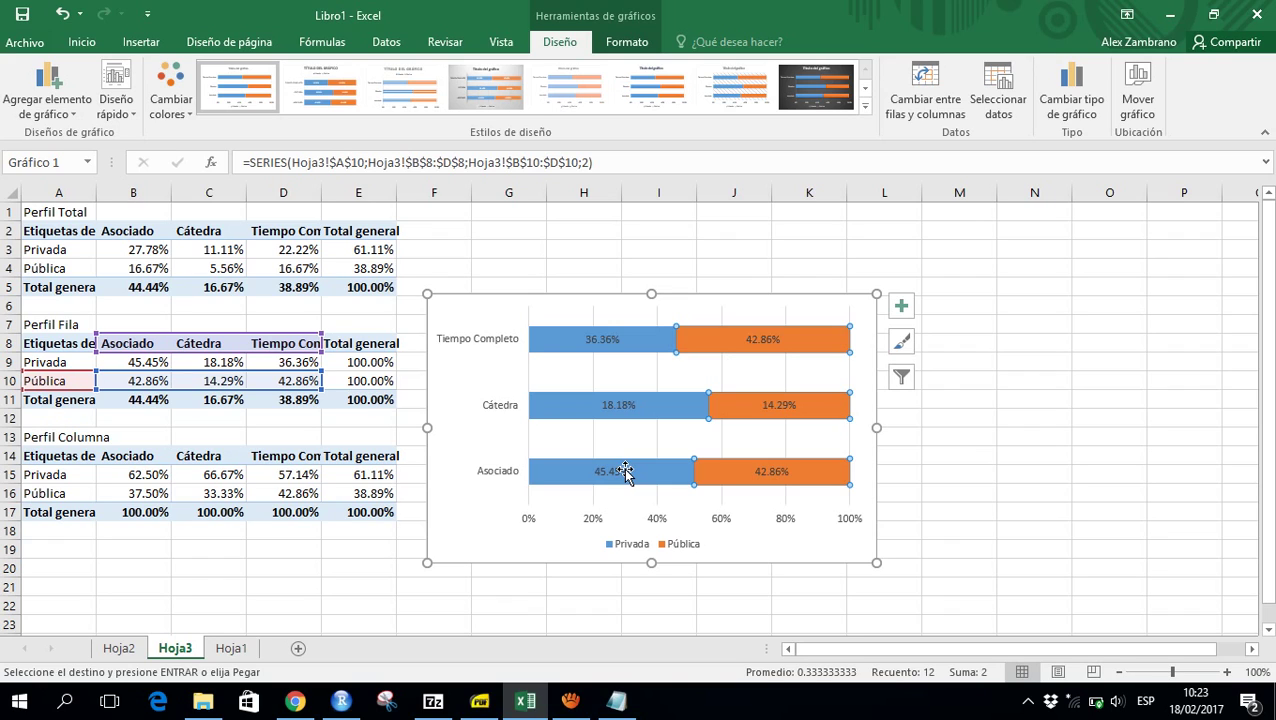
Switch the chart's rows and columns and add data labels to the Asociado, Cátedra and Tiempo Completo series
click(908, 94)
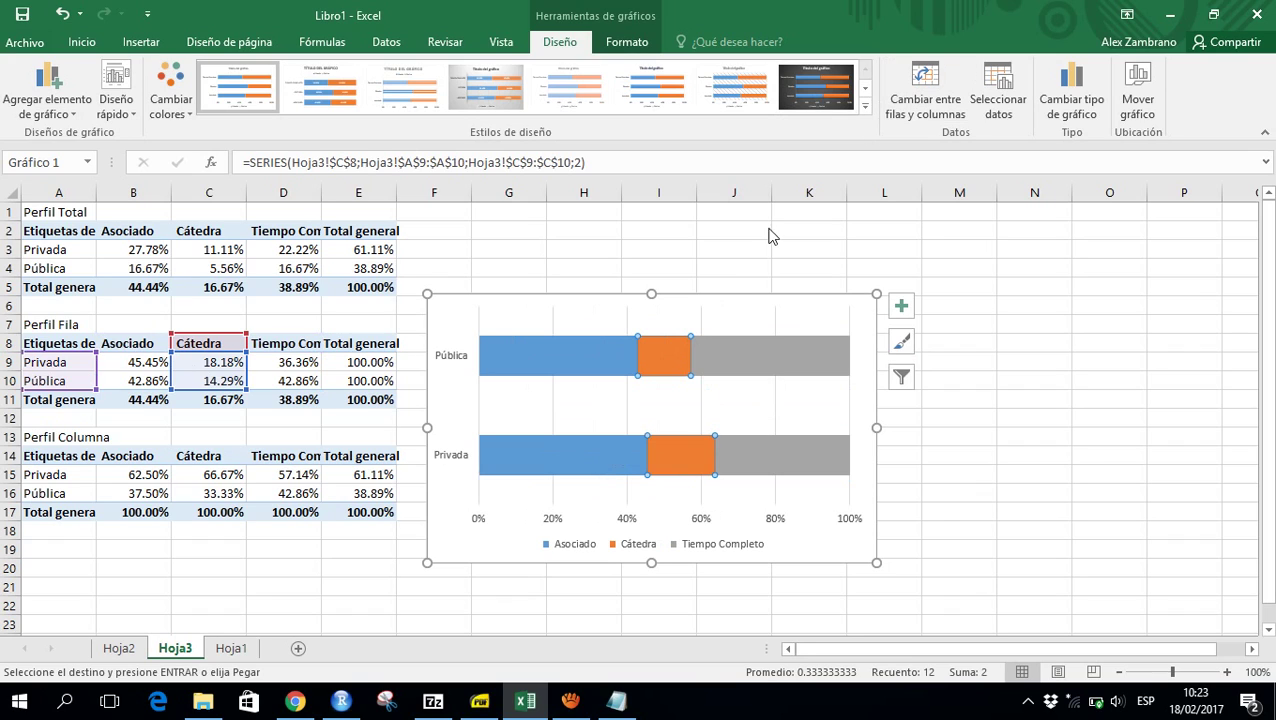
right_click(587, 370)
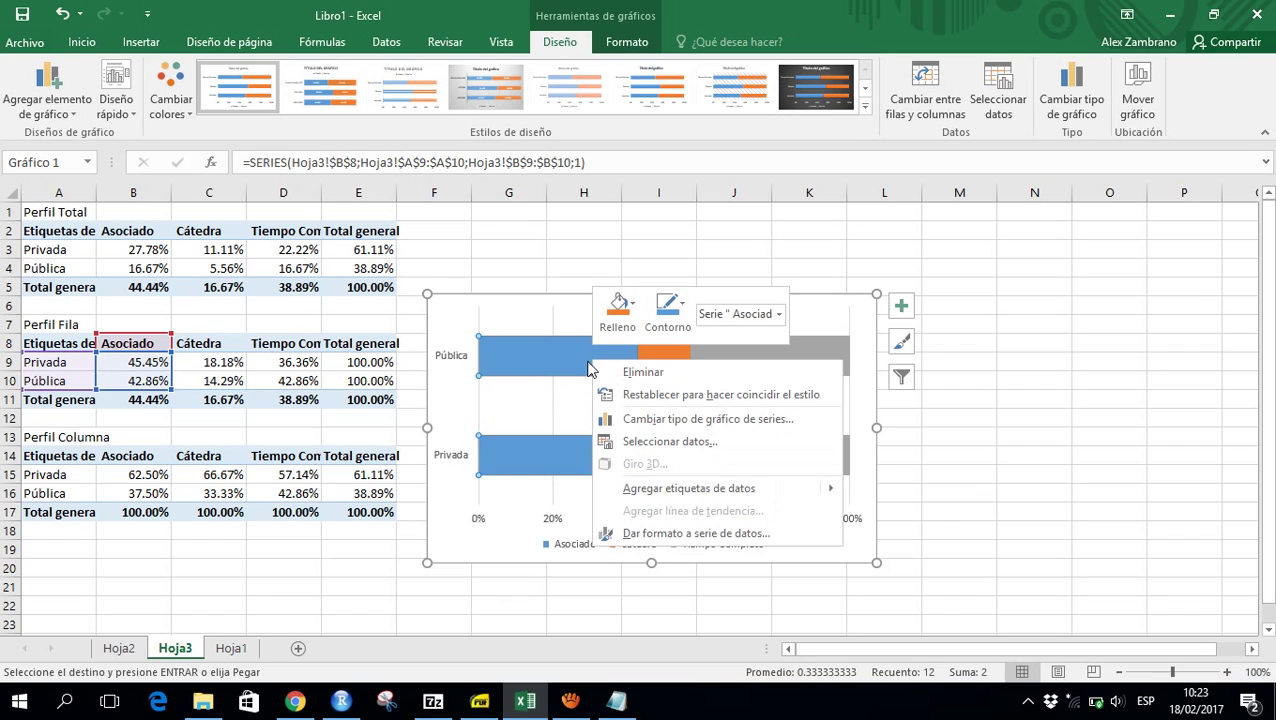
click(640, 493)
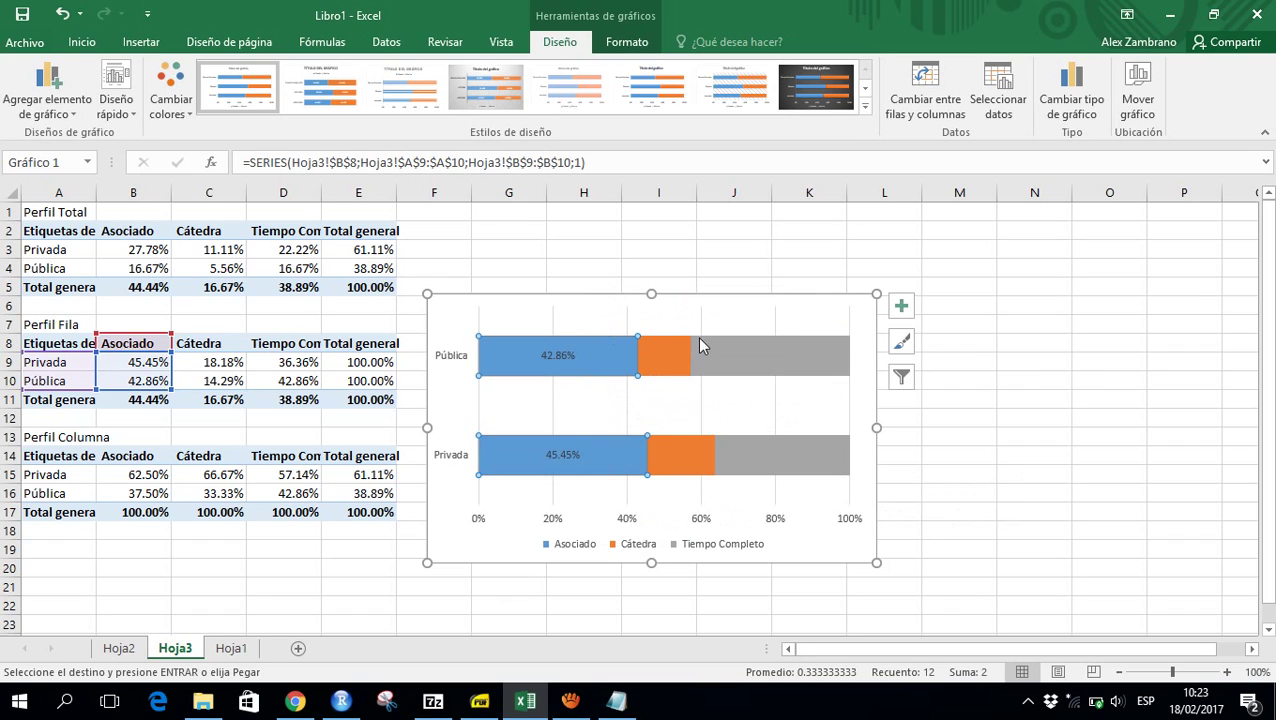
right_click(656, 356)
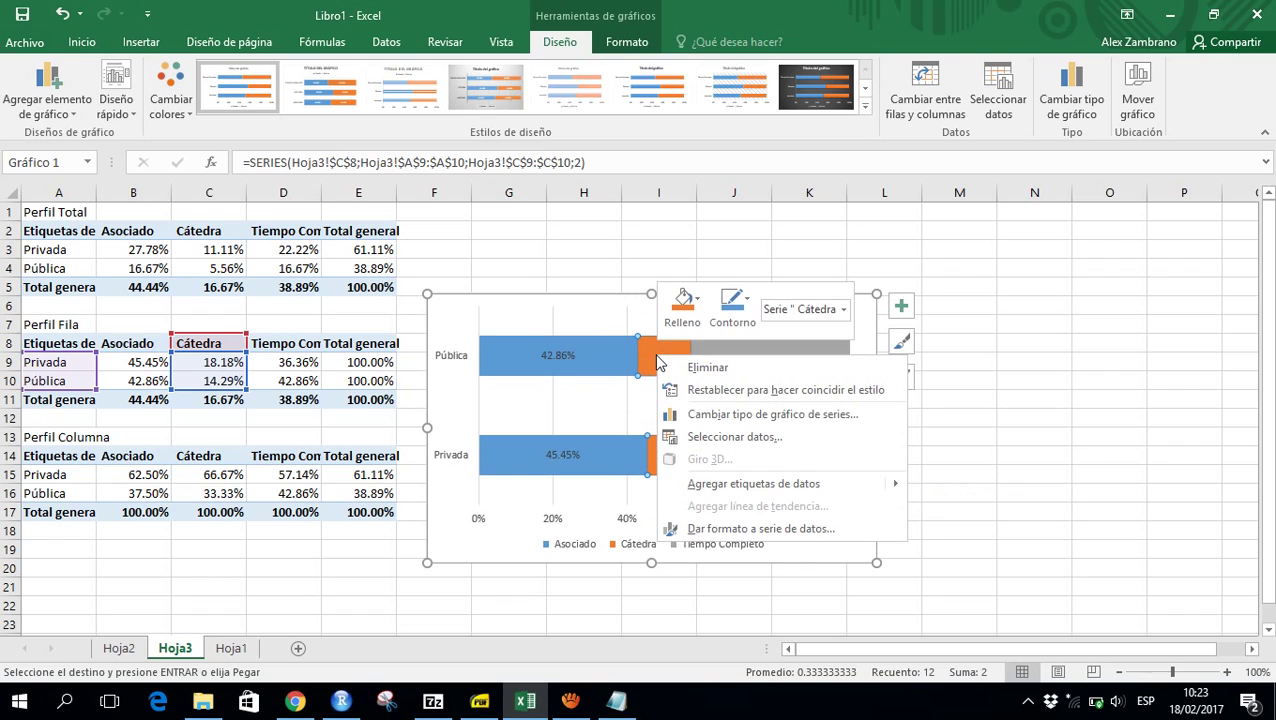
click(716, 485)
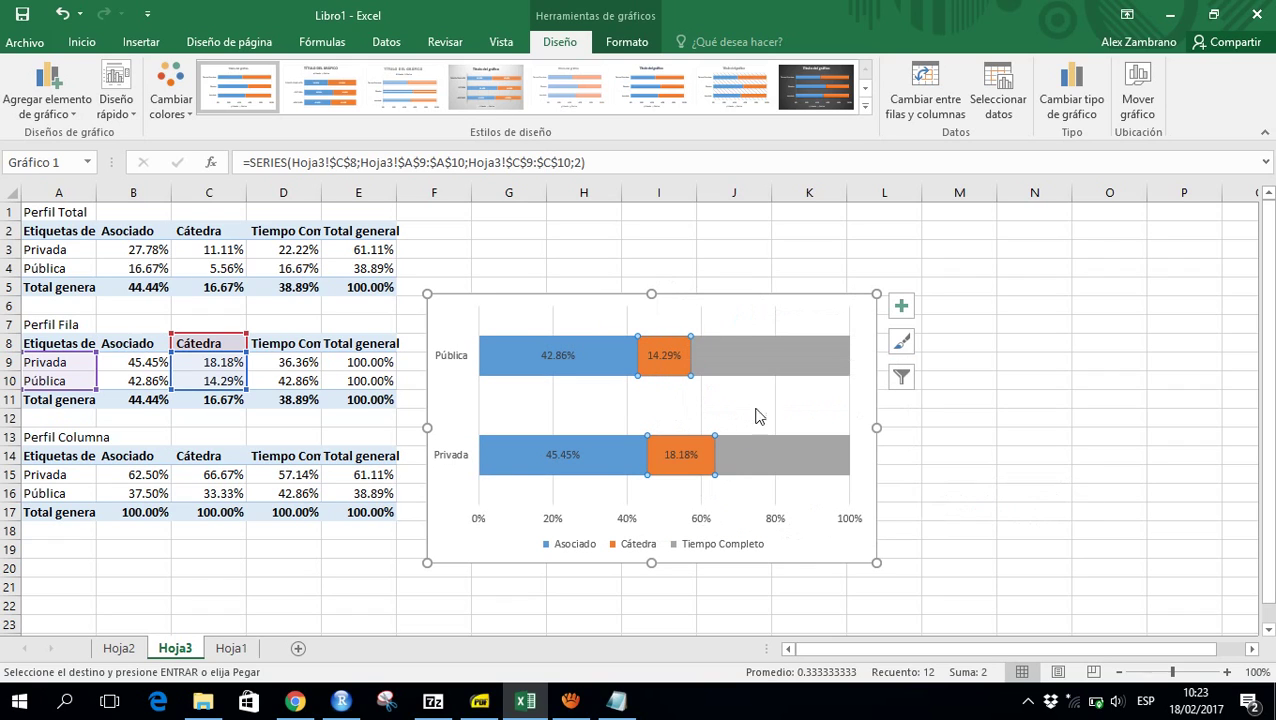
right_click(773, 356)
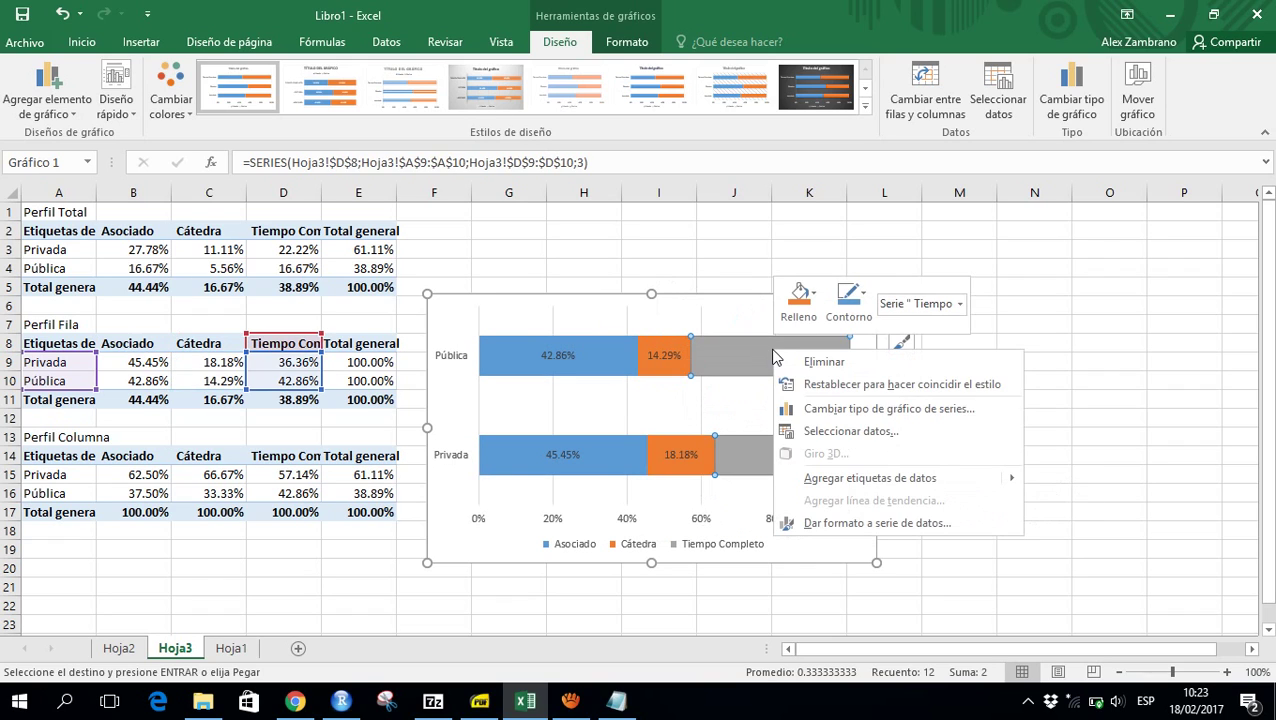
click(812, 490)
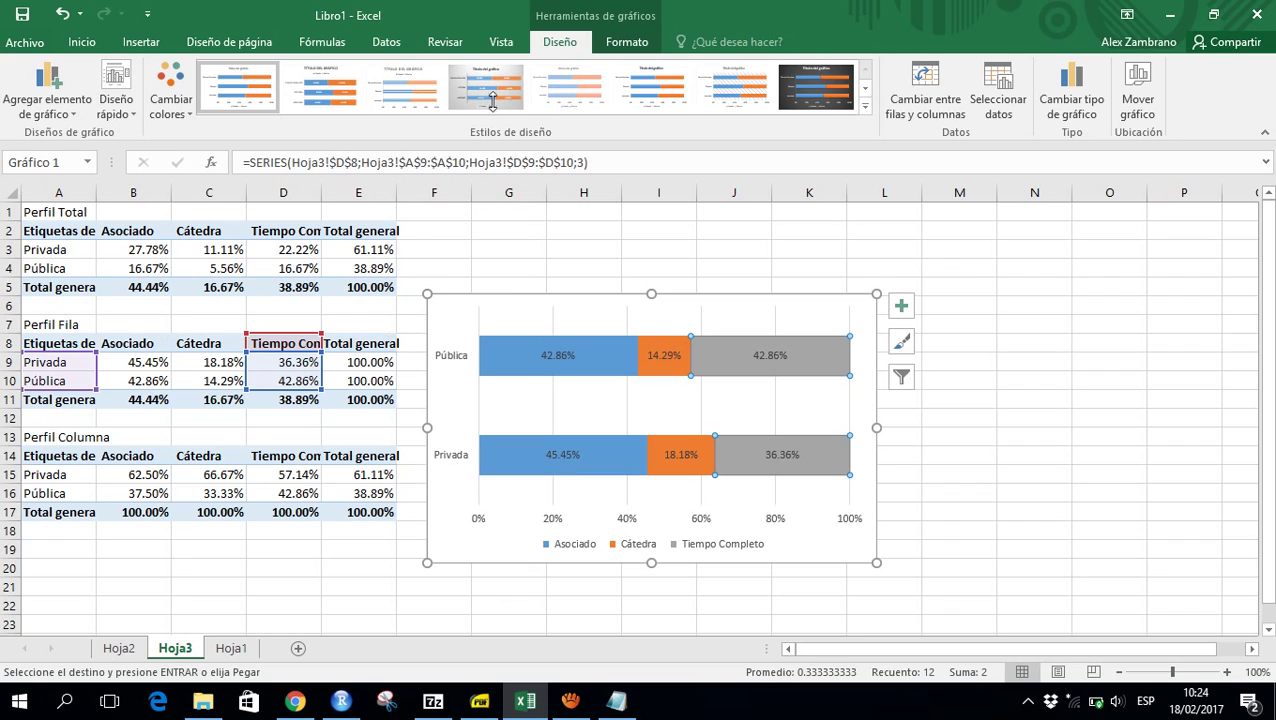
click(209, 474)
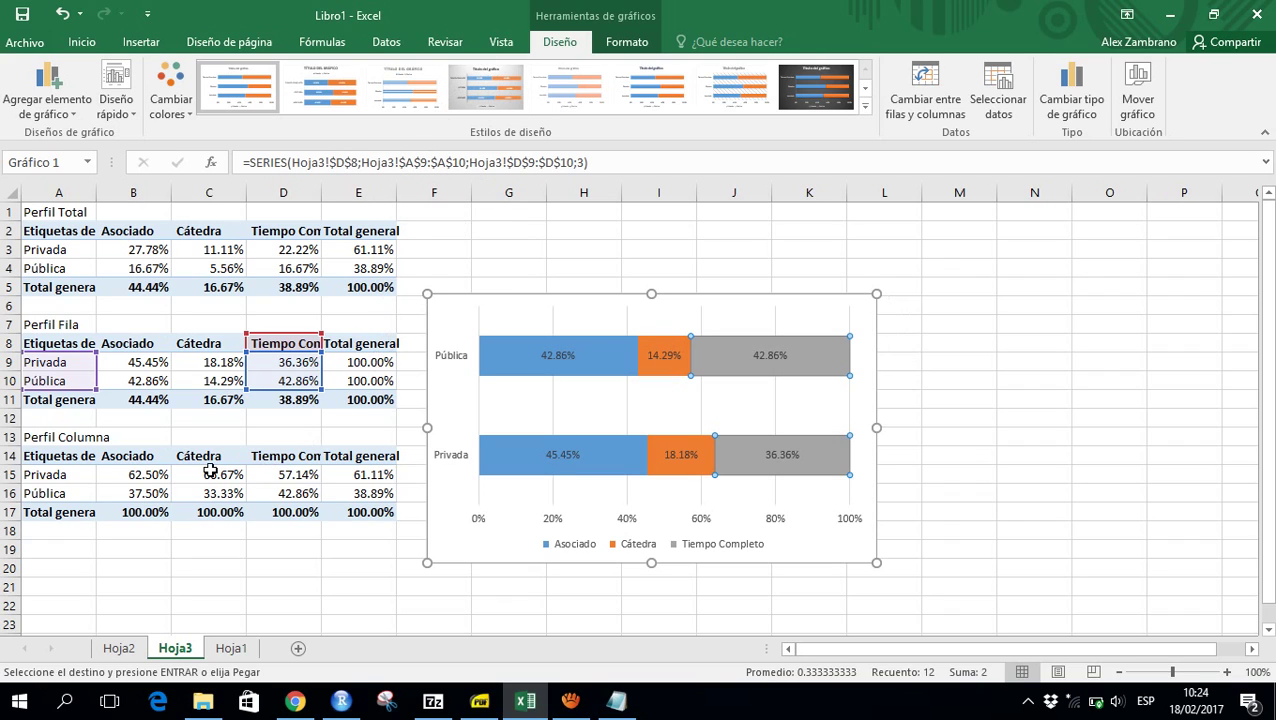
click(47, 229)
drag(47, 229, 304, 269)
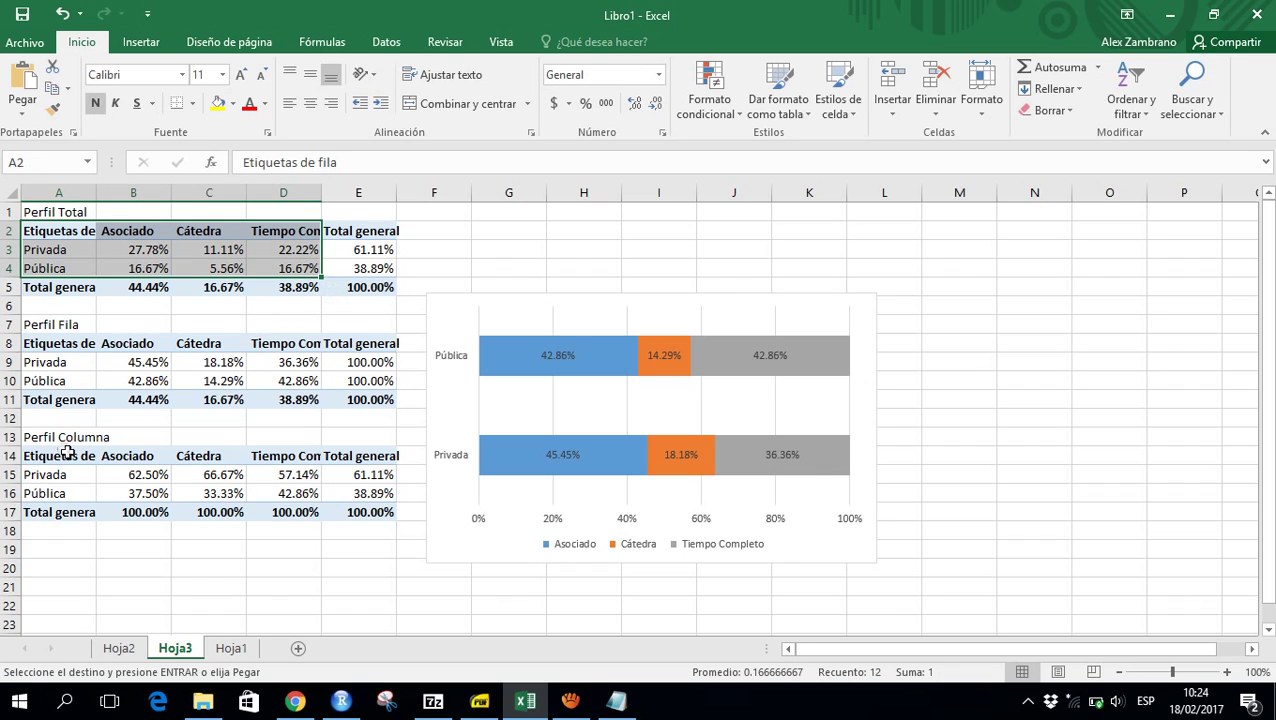
Insert the recommended Columna agrupada chart from the Perfil Columna range A14:D16
drag(75, 456, 267, 500)
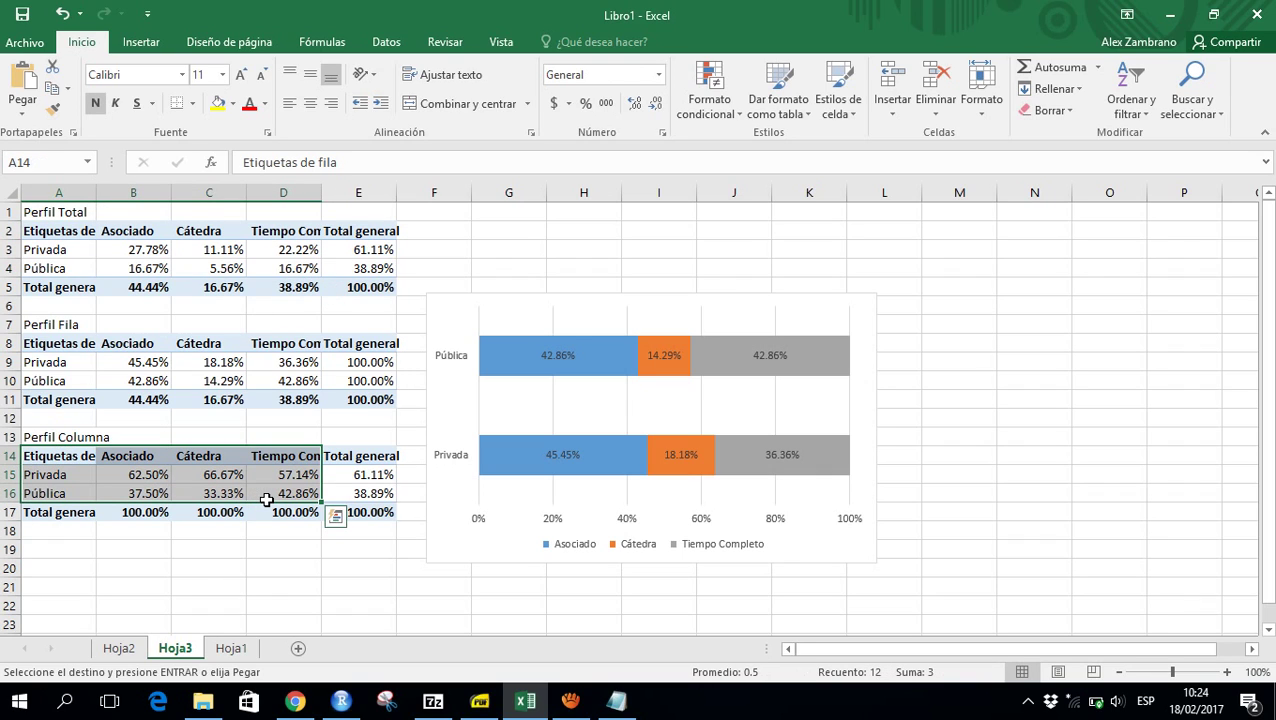
click(141, 44)
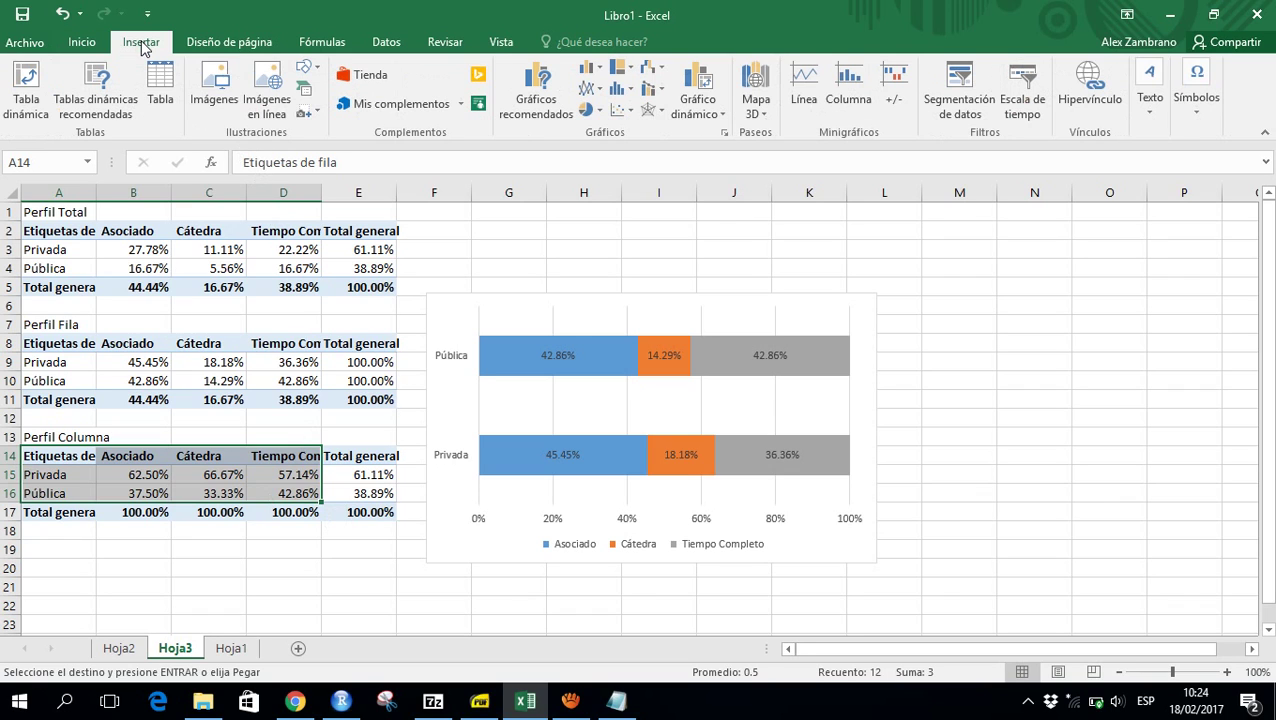
click(520, 96)
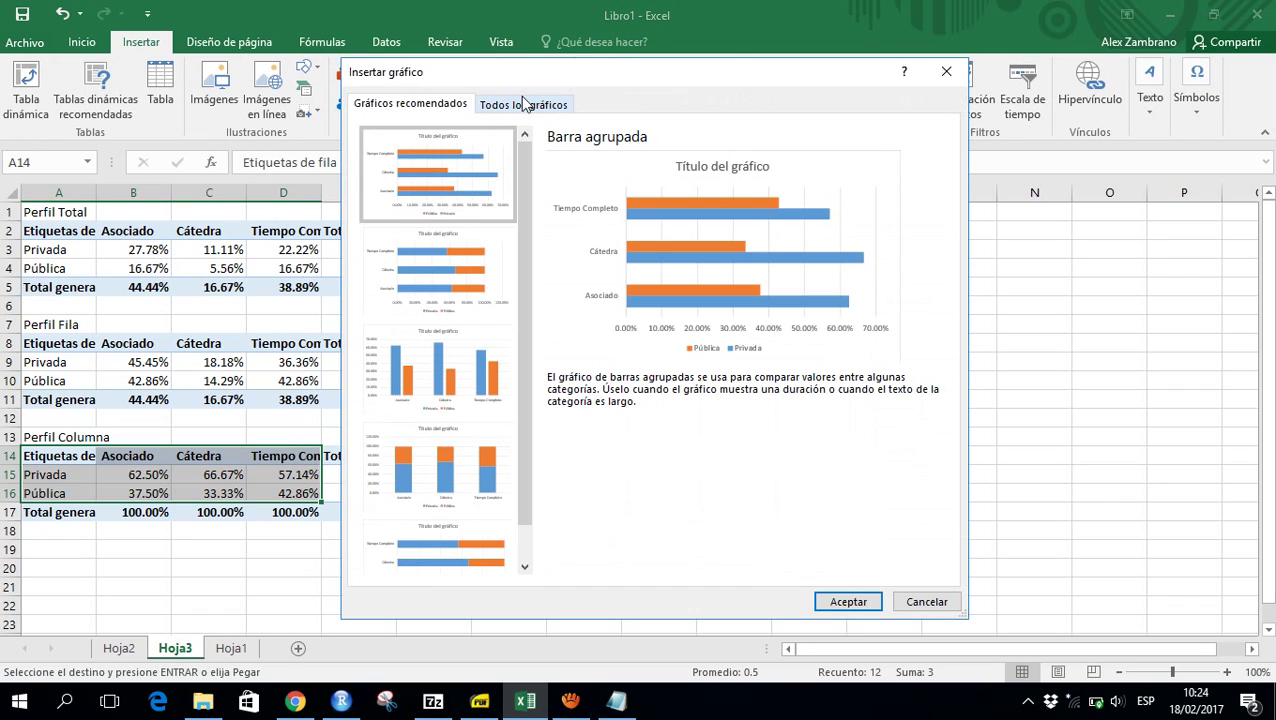
click(450, 386)
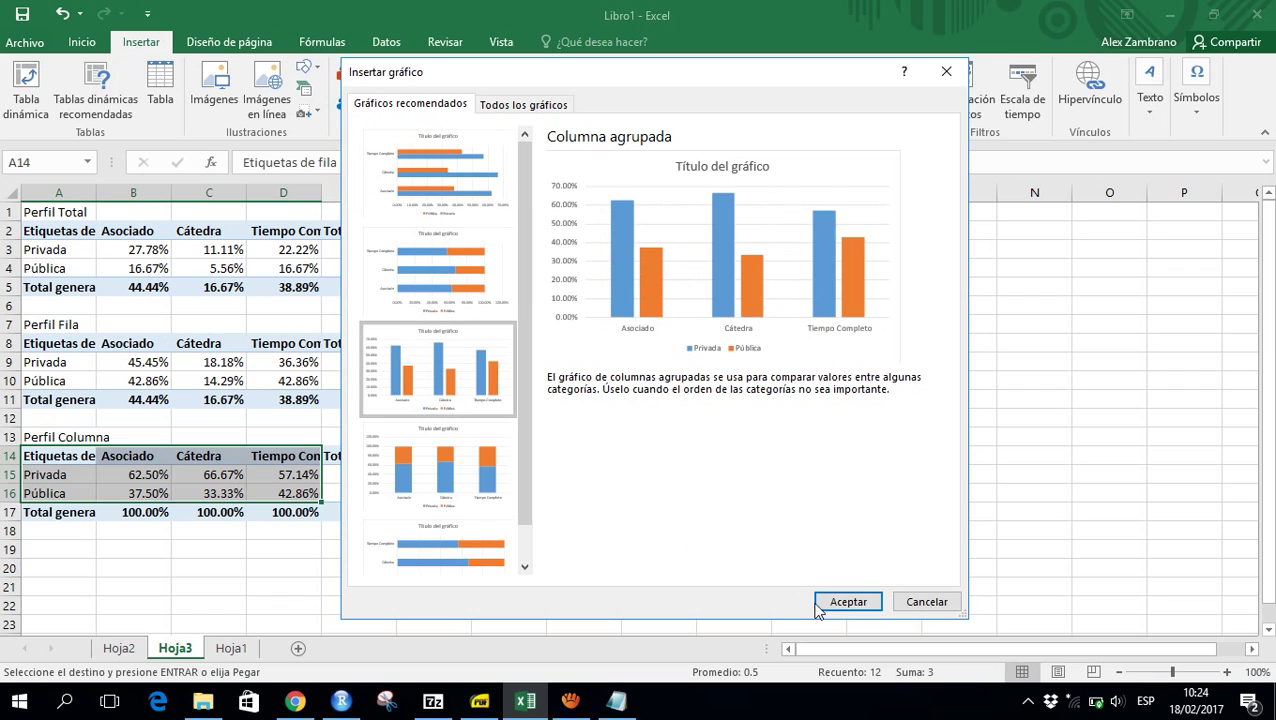
click(846, 602)
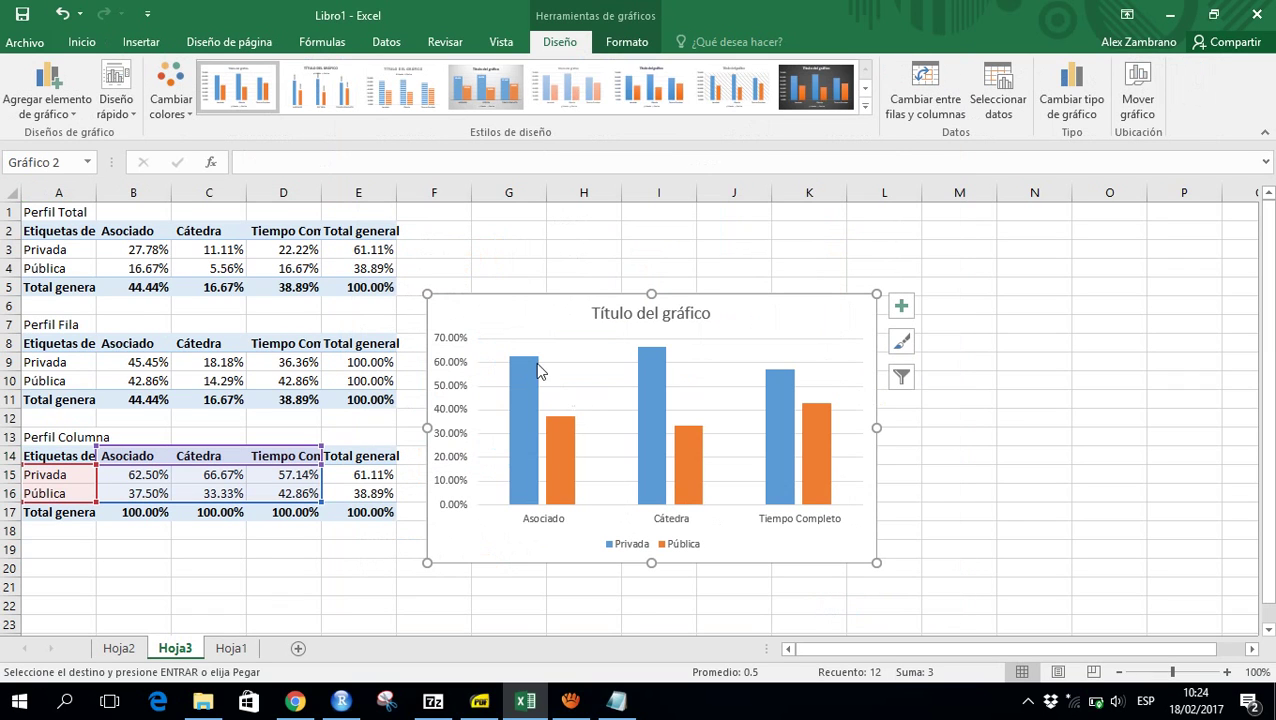
Move the clustered column chart beside the stacked bar chart so that they no longer overlap
drag(461, 320, 947, 320)
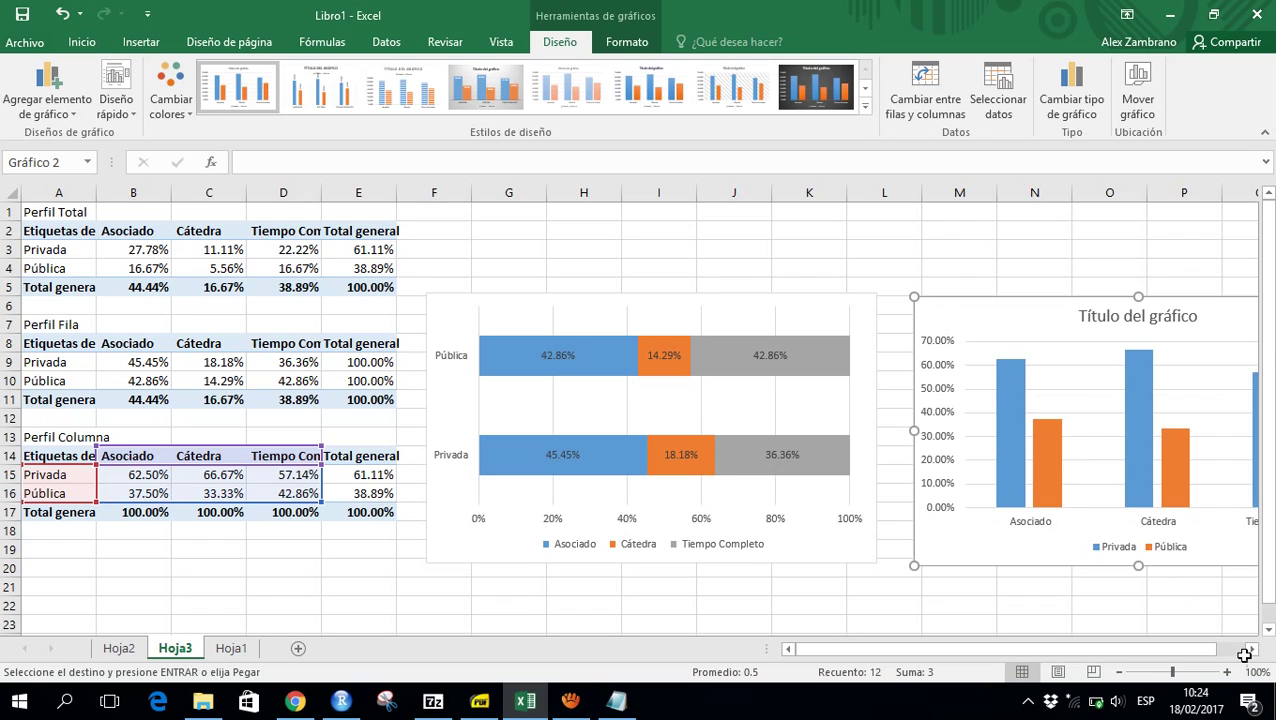
click(1251, 649)
click(1251, 649)
click(1251, 649)
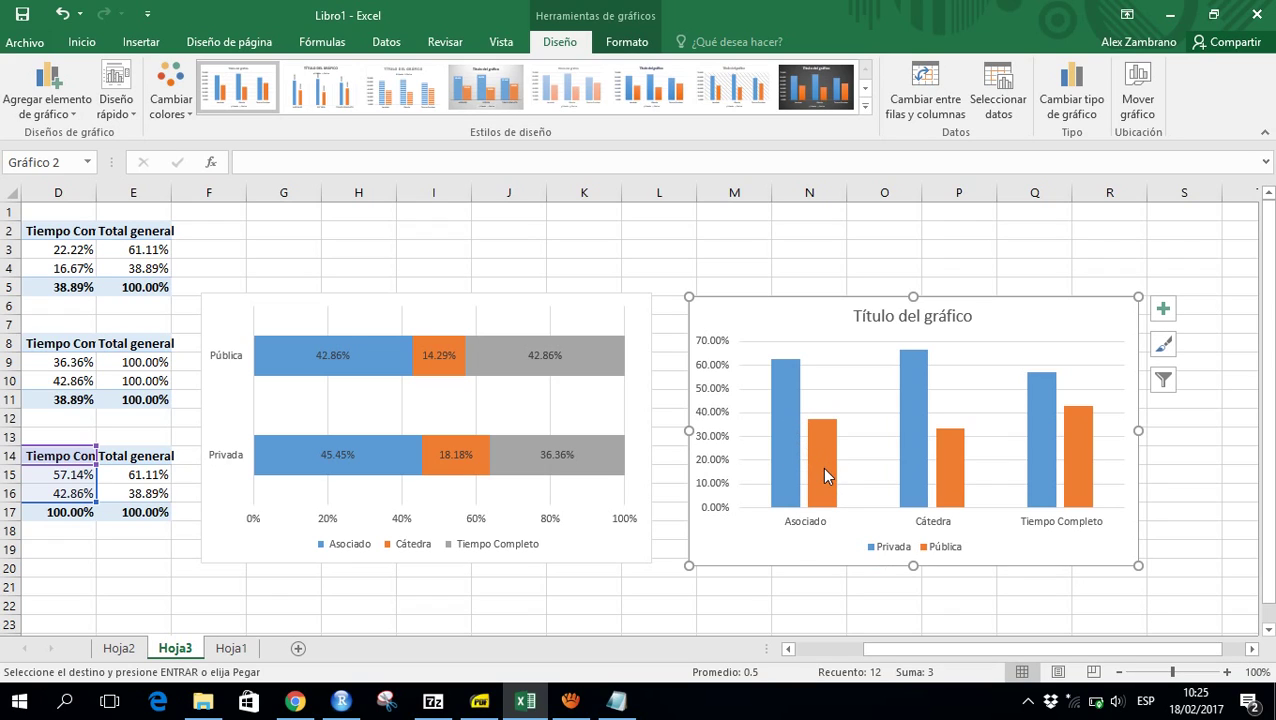
Add data labels to the Privada and Pública series of the clustered column chart
mouse_move(824, 468)
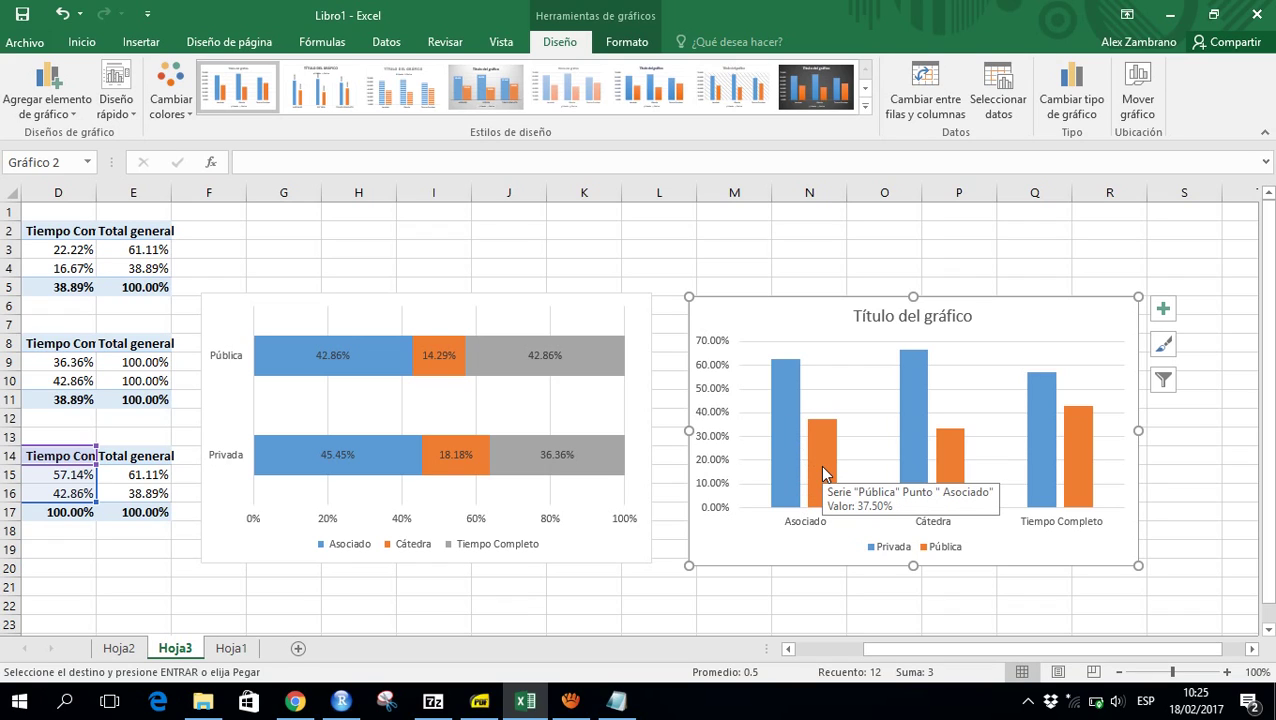
right_click(785, 408)
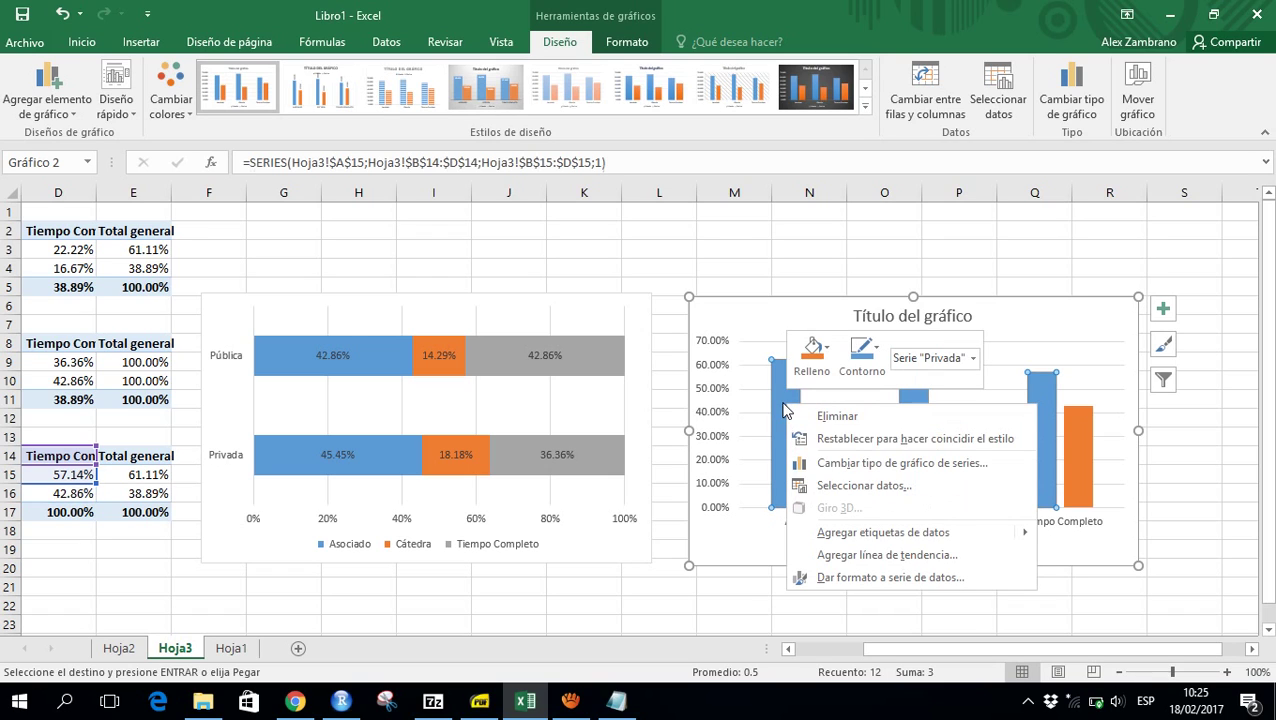
click(883, 532)
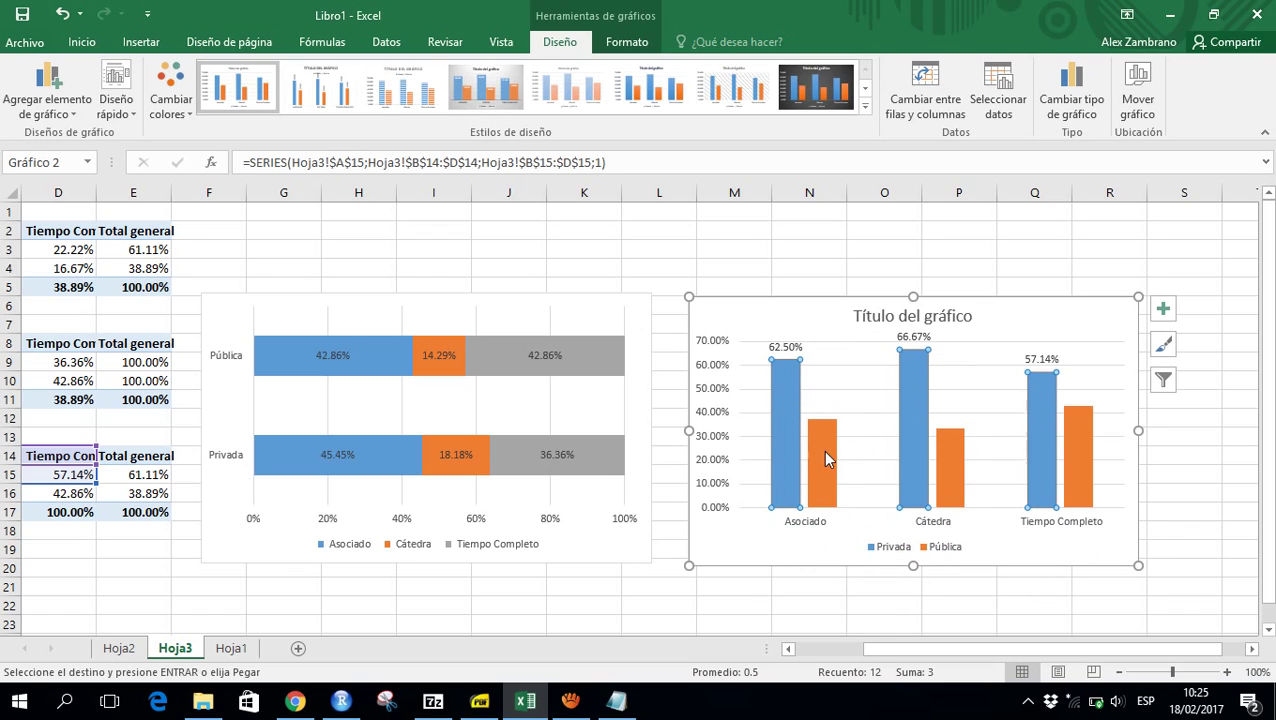
right_click(820, 448)
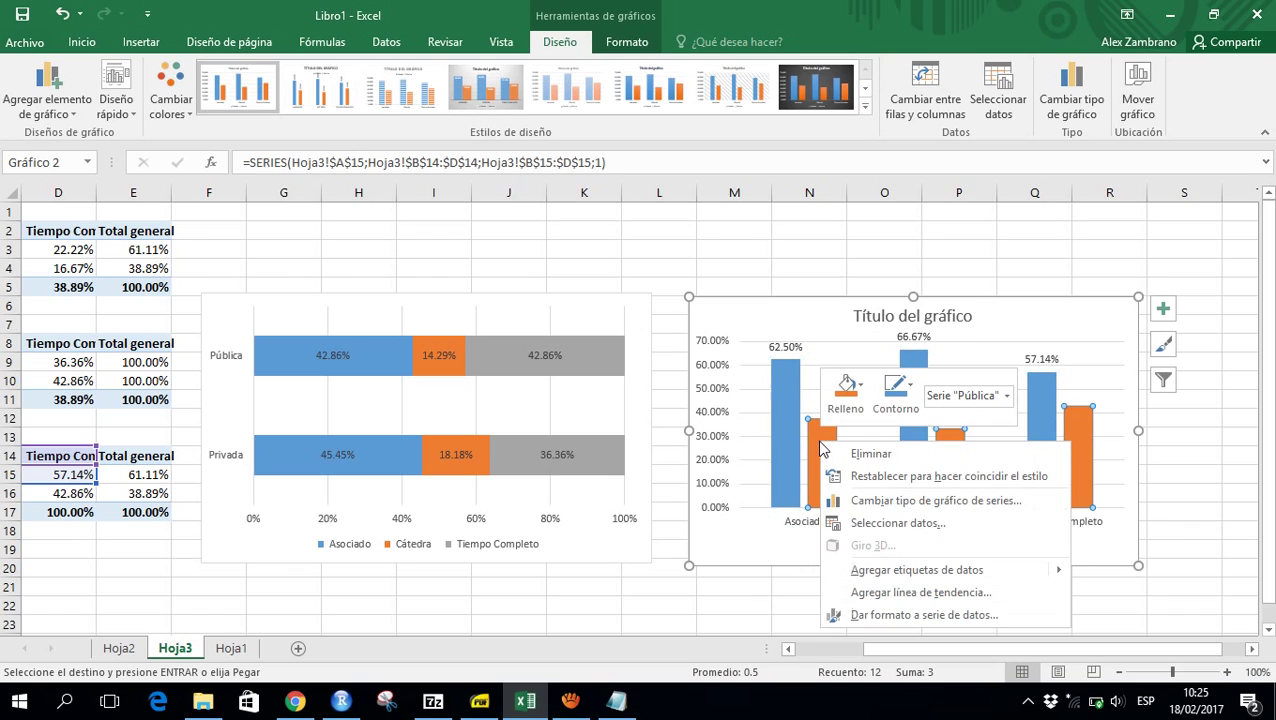
click(871, 572)
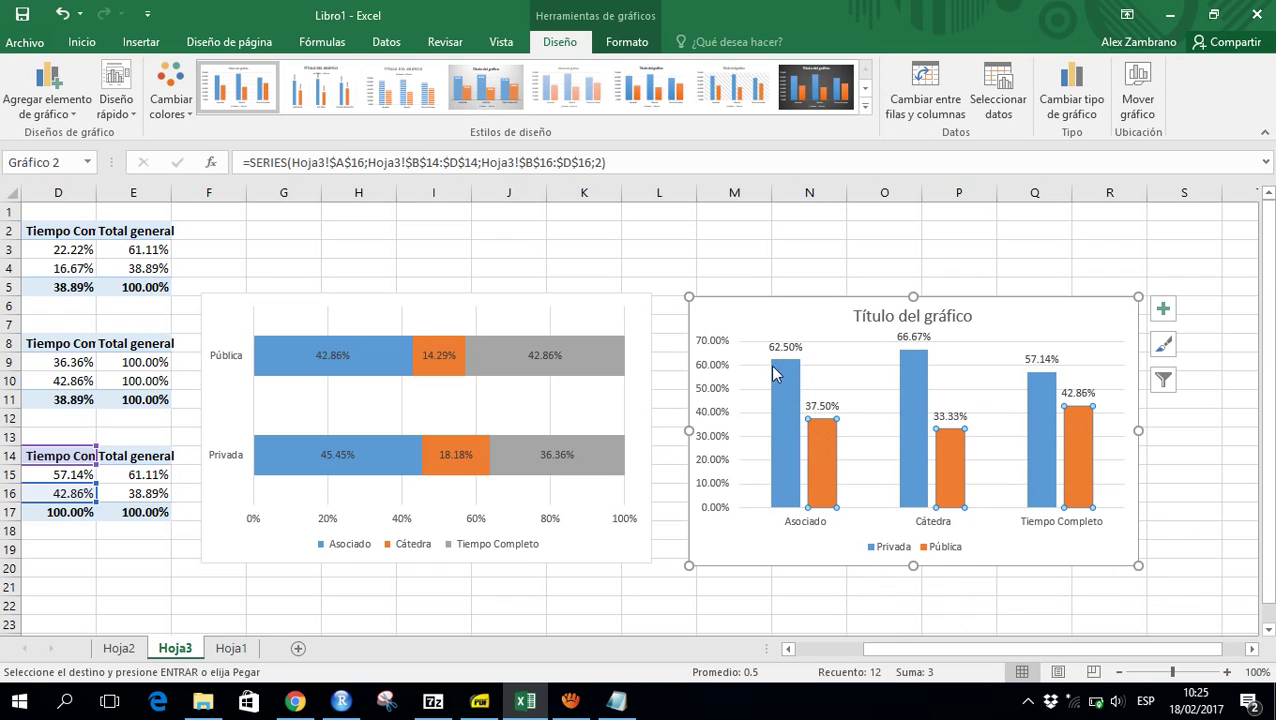
Examine the recommended and all available chart types for the Perfil Columna range A14:D16, and leave without inserting a chart
mouse_move(772, 362)
mouse_move(1078, 452)
click(63, 495)
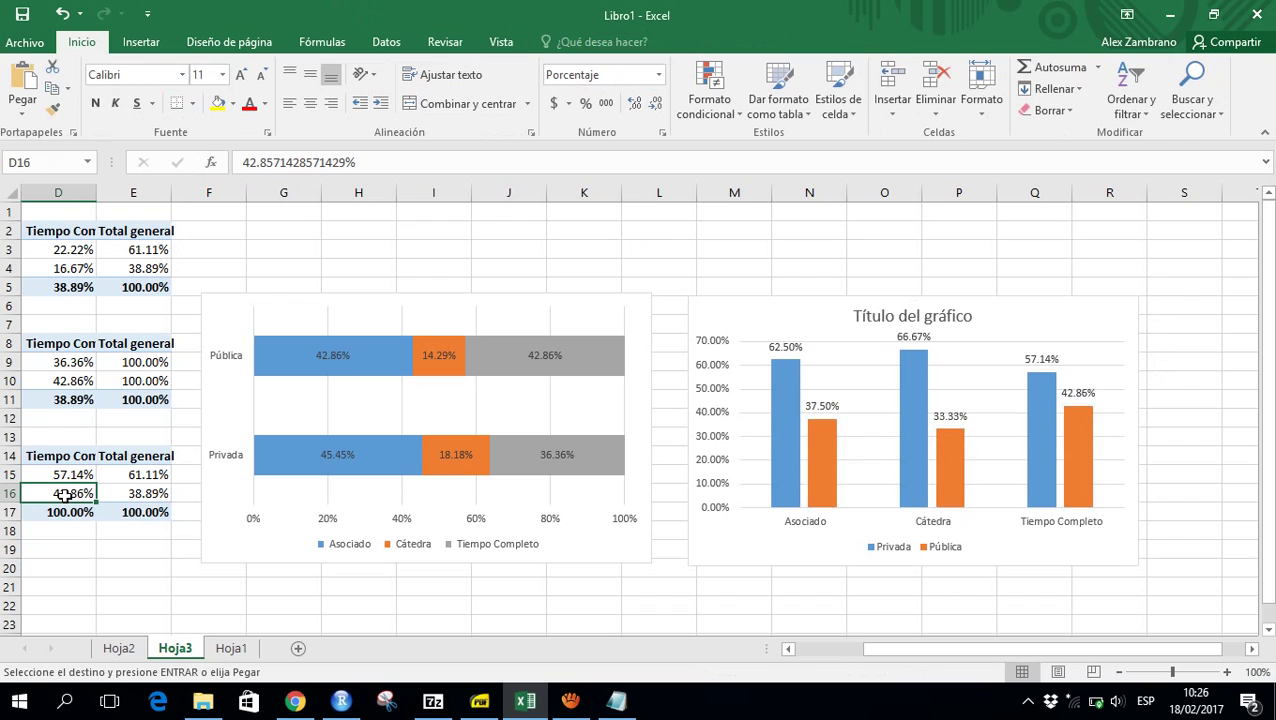
key(Left)
key(Left)
key(Left)
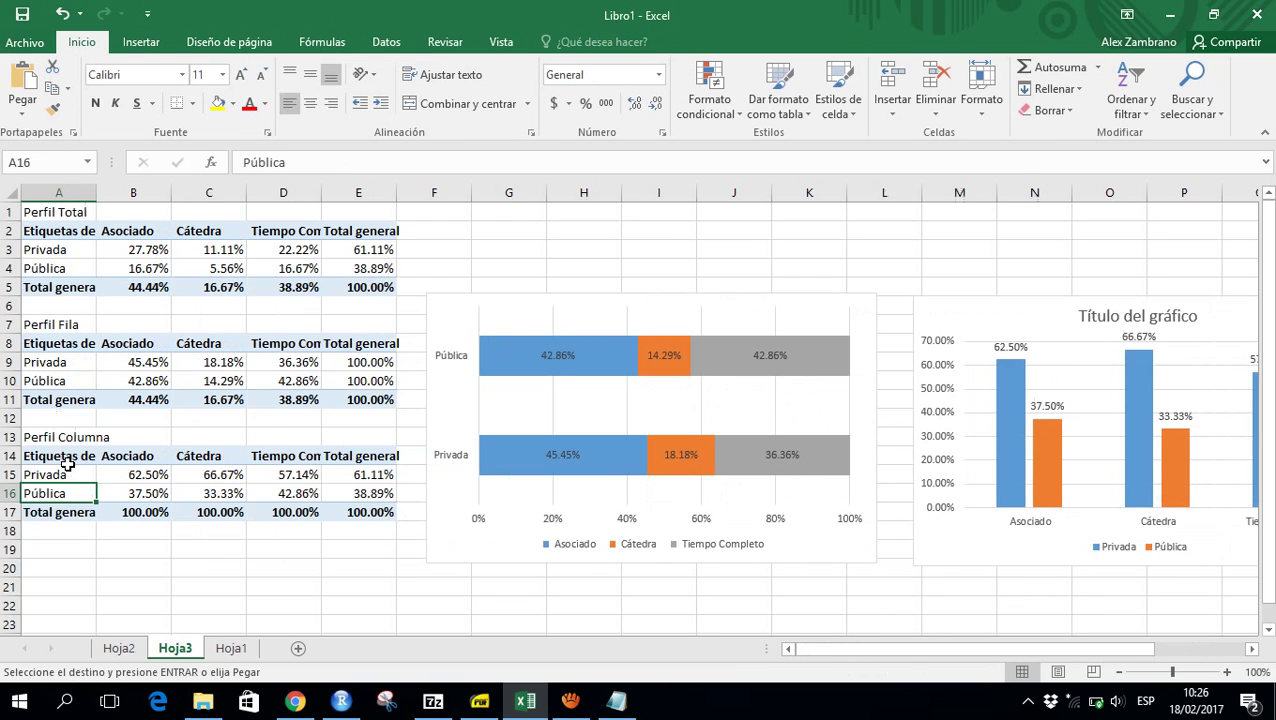
key(Up)
key(Up)
key(shift+Right)
key(shift+Right)
key(shift+Right)
key(shift+Right)
key(shift+Down)
key(shift+Left)
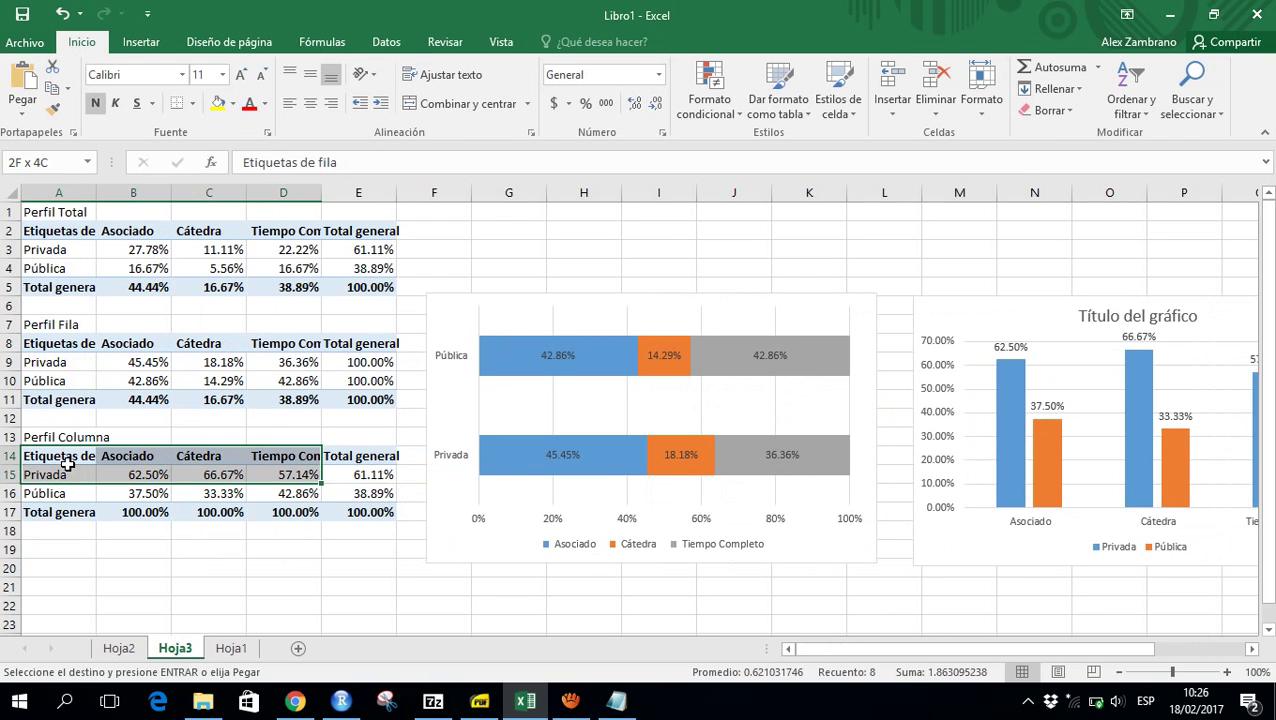
key(shift+Down)
key(ctrl+v)
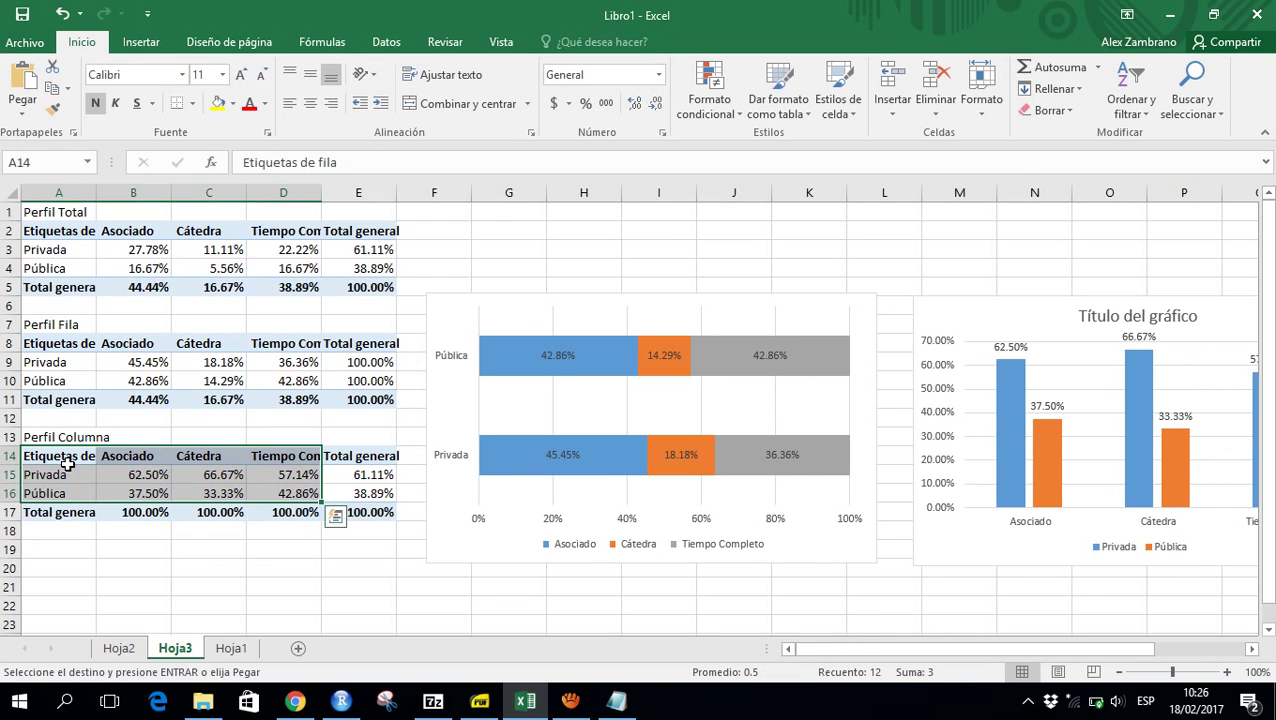
click(156, 43)
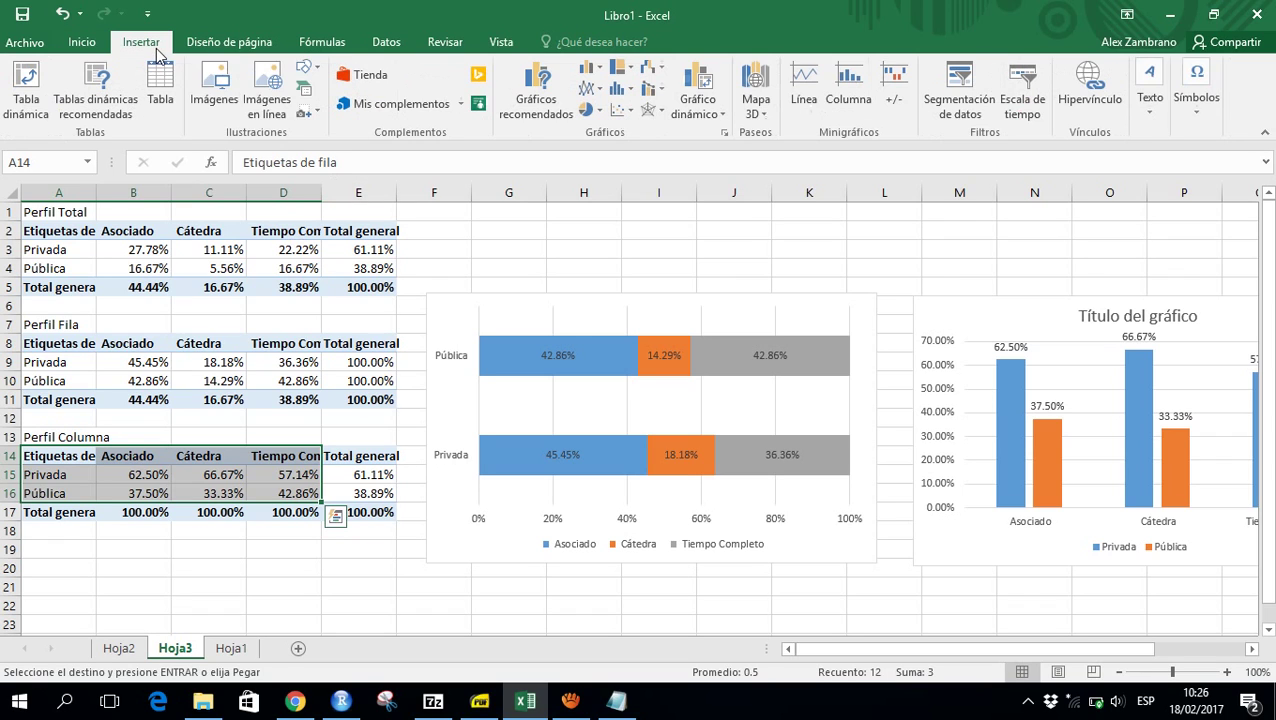
click(530, 106)
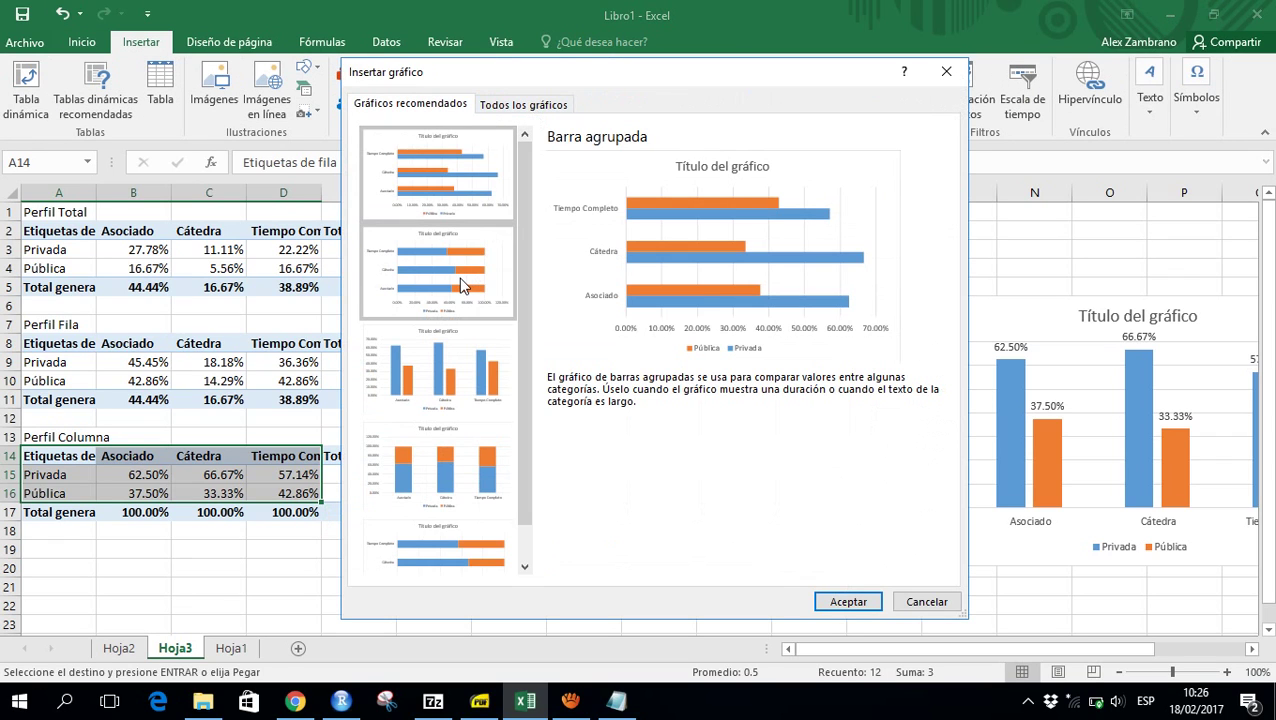
click(497, 110)
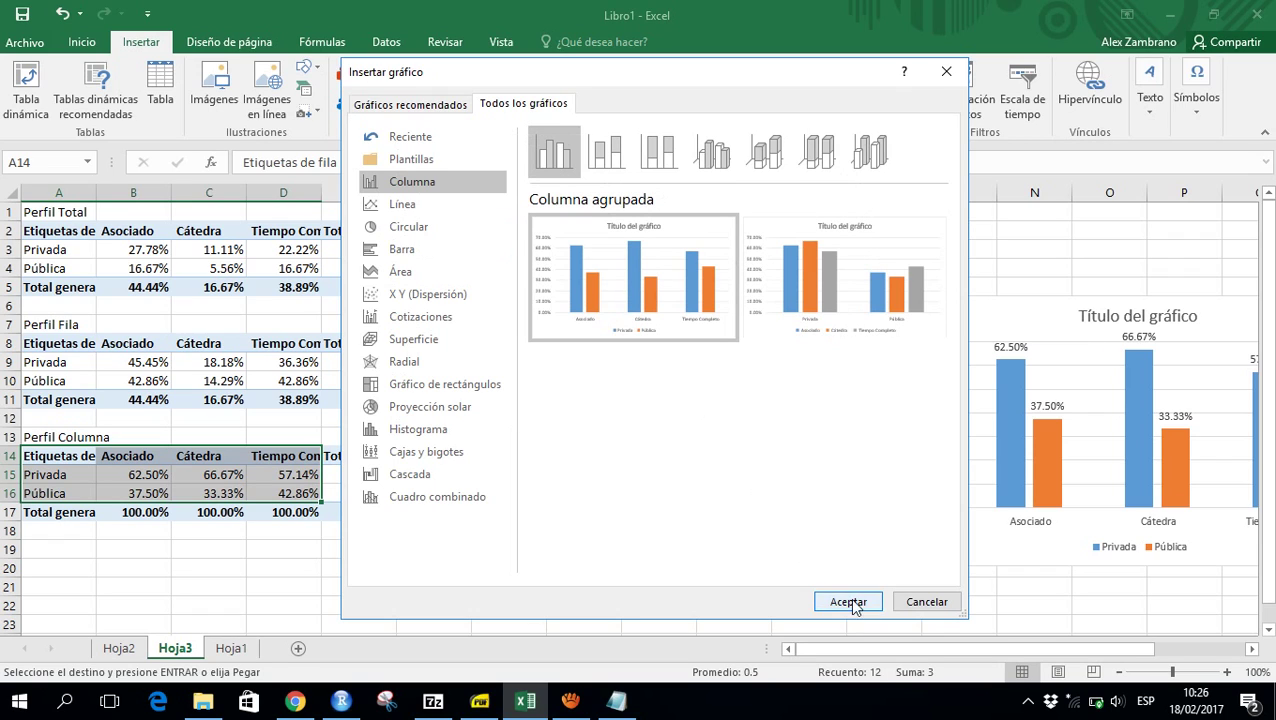
click(926, 602)
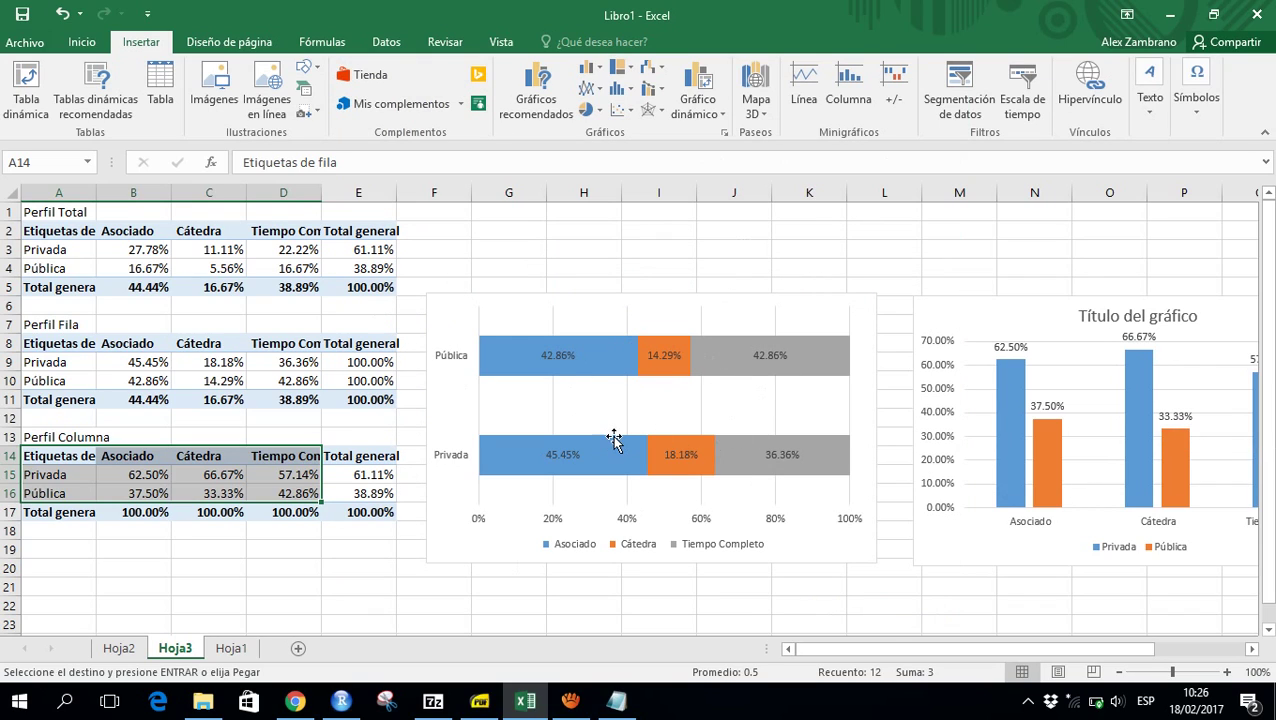
Switch to Estadística.pdf and view it full screen from the next exercise's statement through its occupation and satisfaction data table on slide 42
mouse_move(615, 445)
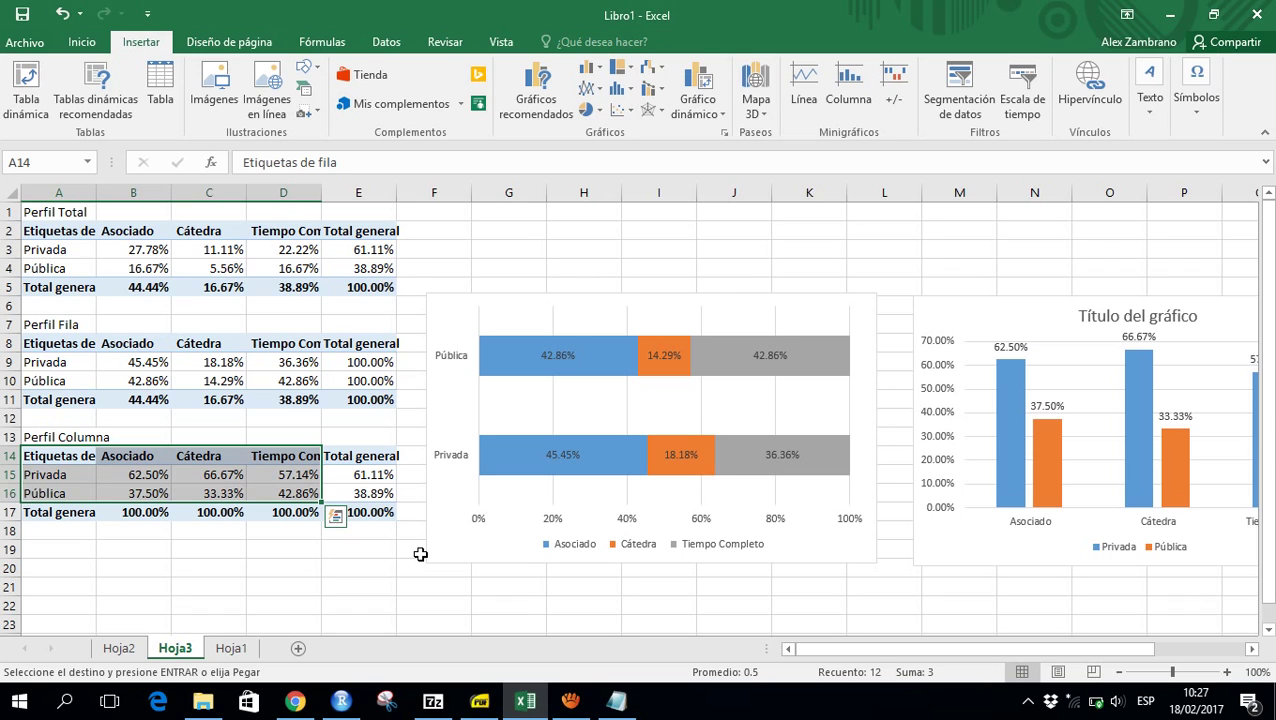
click(480, 701)
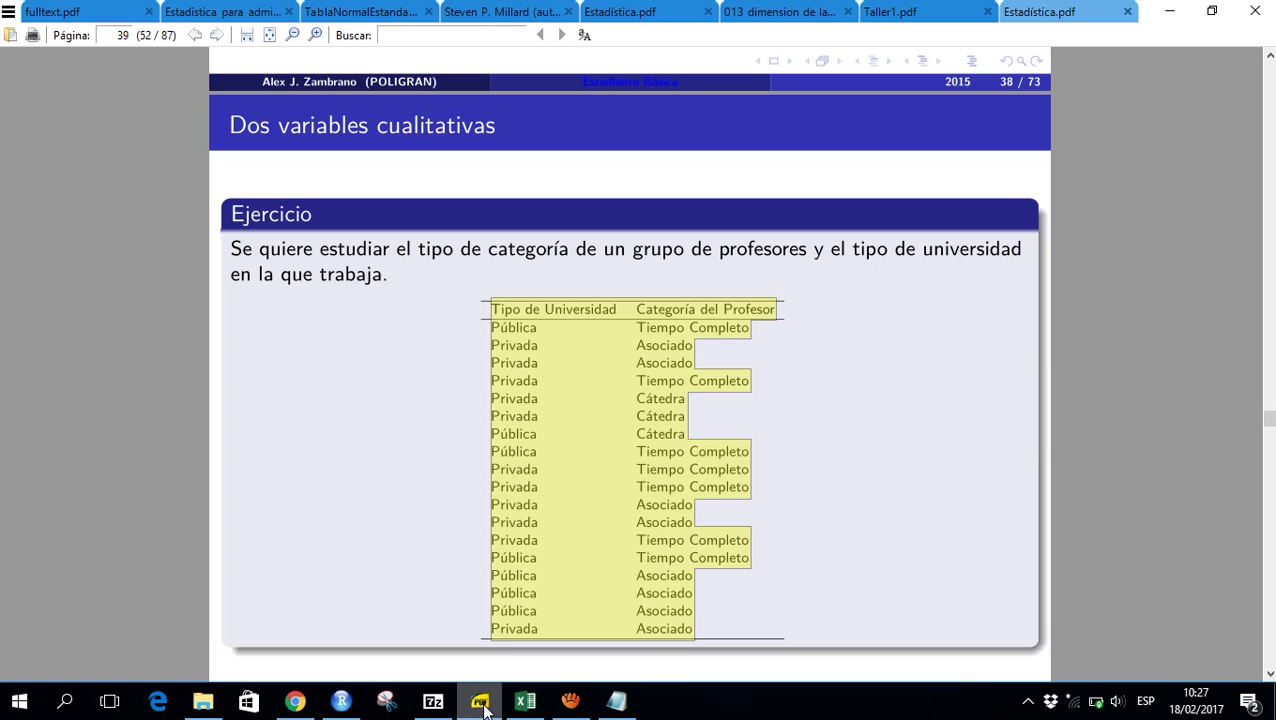
click(257, 496)
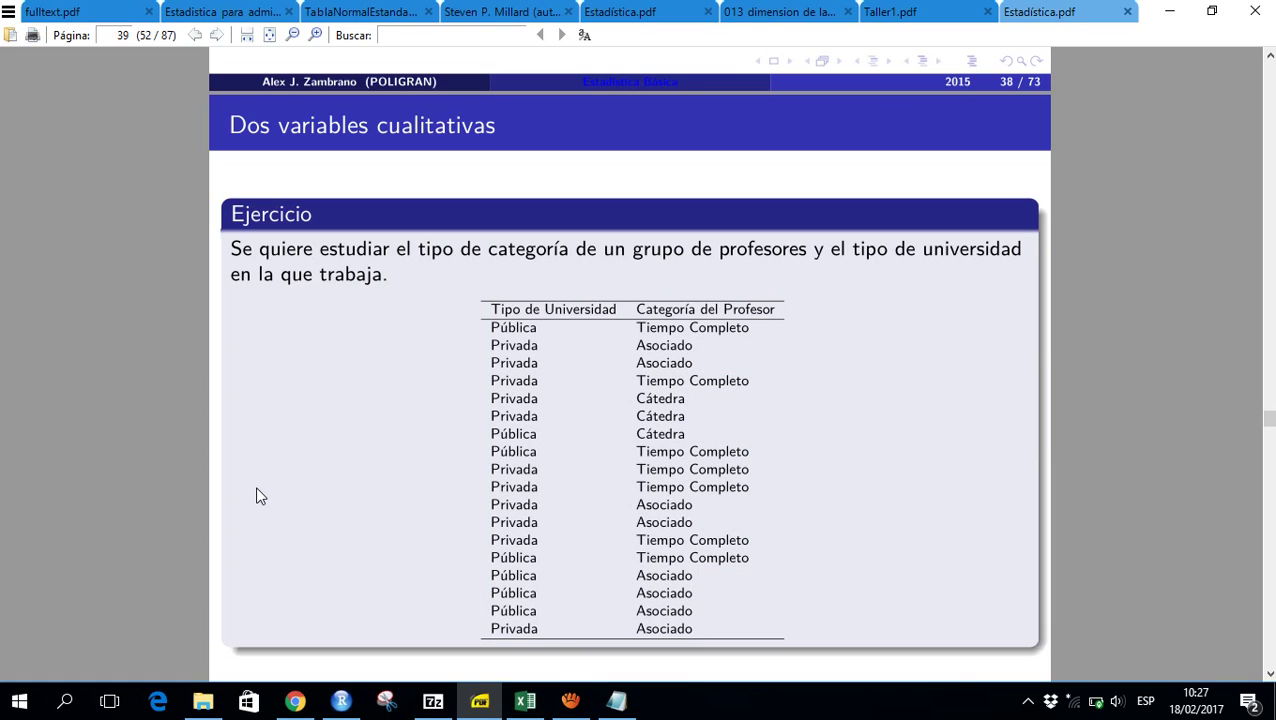
scroll(256, 496, down, 1)
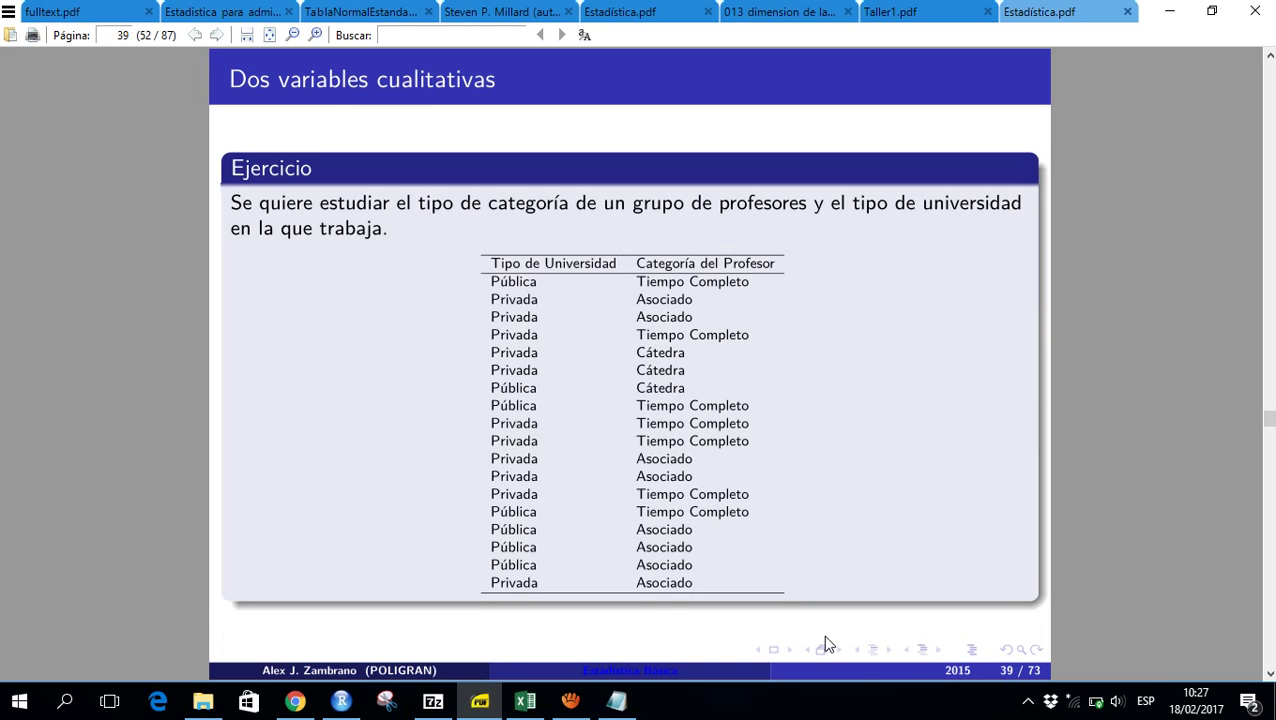
key(F5)
key(Right)
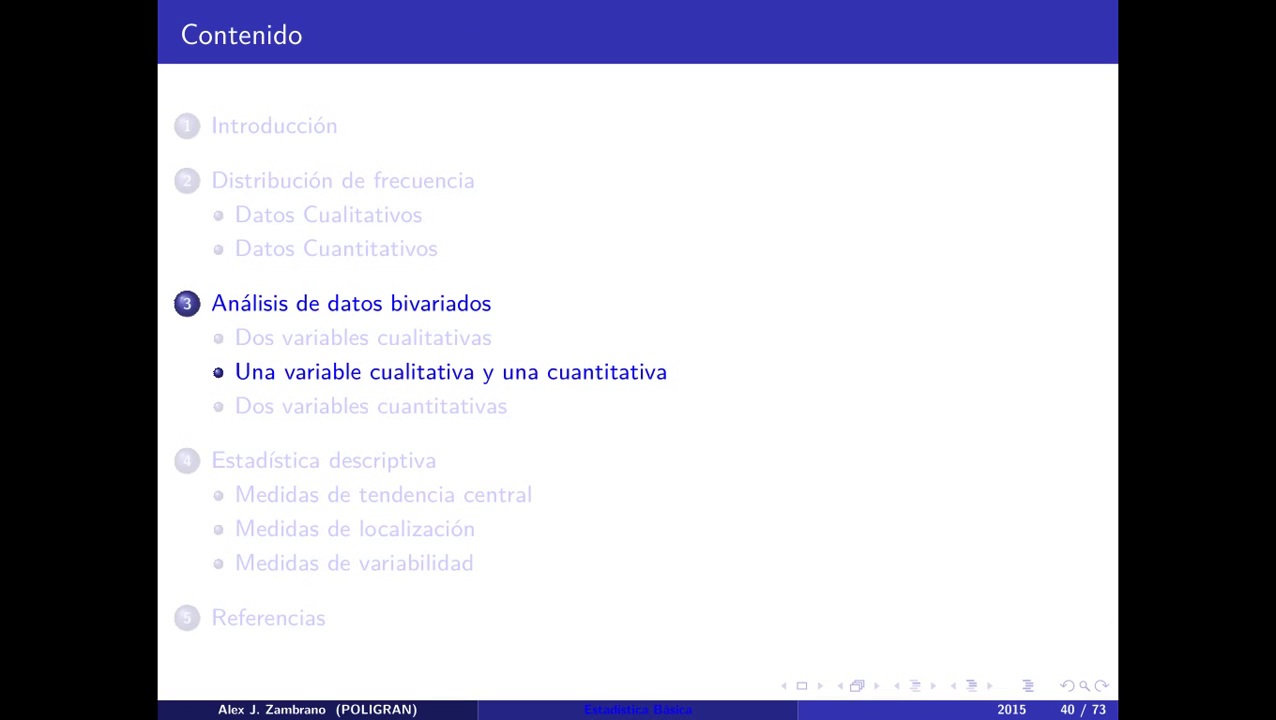
key(Right)
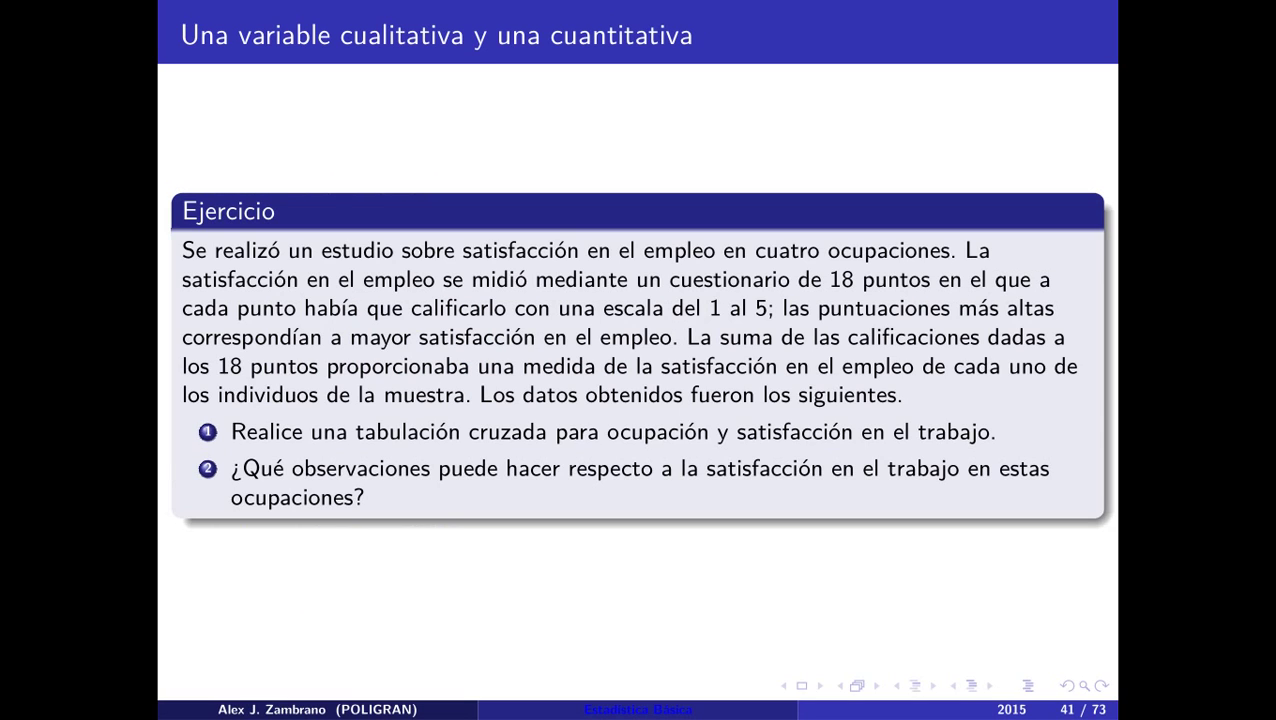
key(Right)
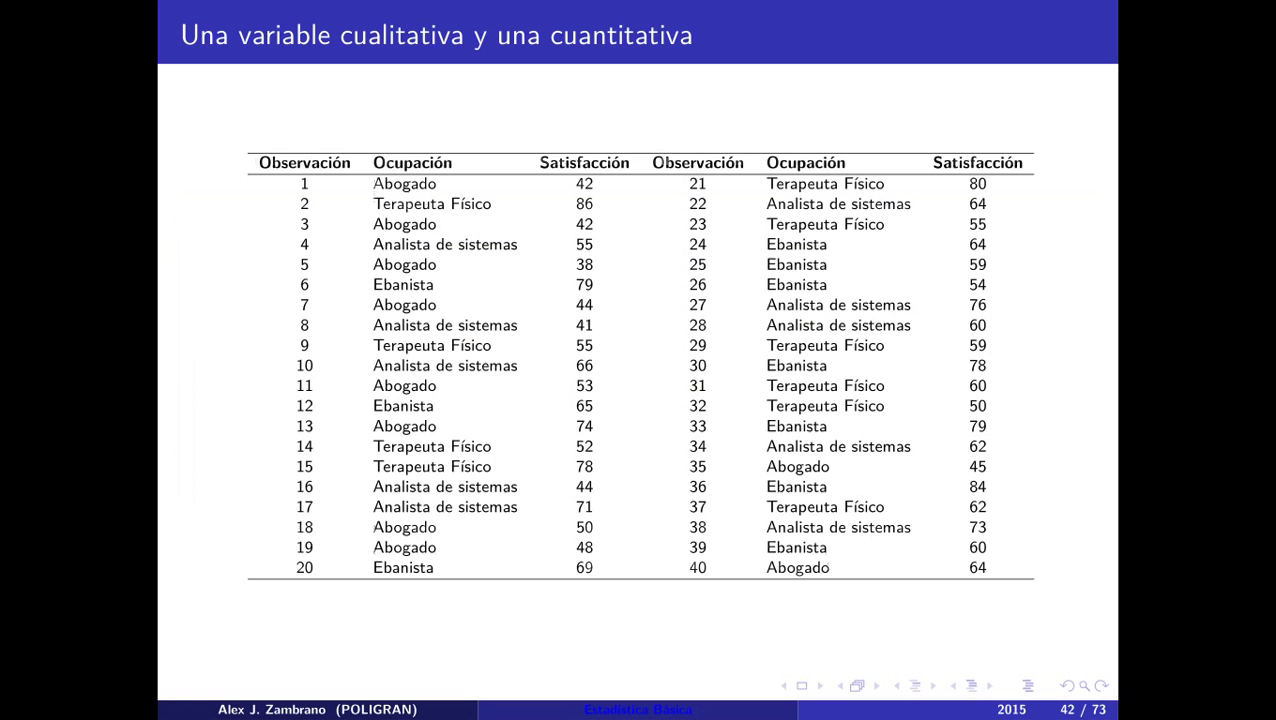
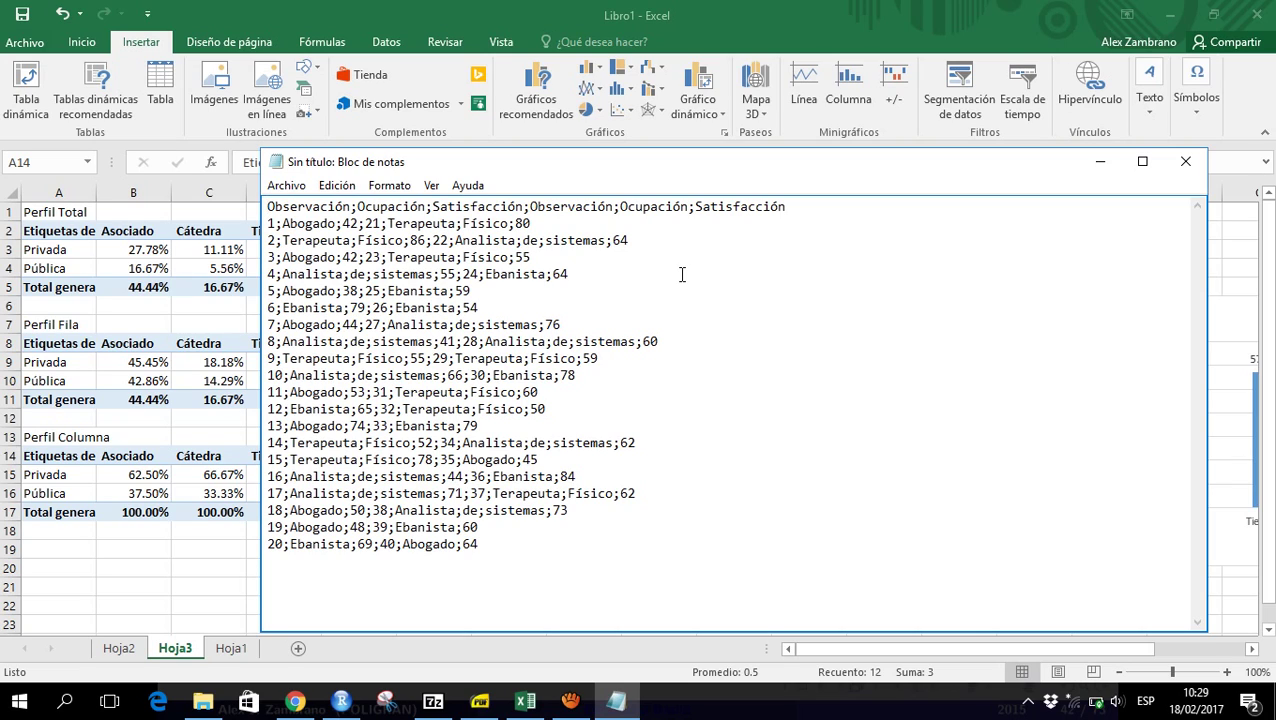
Replace the two semicolons inside Analista;de;sistemas with spaces in the line for observation 2 in Notepad
key(Down)
key(Down)
key(Right)
key(Right)
key(Right)
key(Right)
key(Right)
key(Right)
key(Right)
key(Right)
key(Right)
key(Right)
key(Right)
key(Right)
key(Right)
key(Right)
key(Right)
key(Right)
key(Right)
key(Right)
key(Right)
key(Right)
key(Right)
key(Right)
key(Right)
key(Right)
key(Right)
key(Delete)
key(Right)
key(Right)
key(Delete)
Replace every remaining occurrence of Analista;de;sistemas with Analista de sistemas throughout the text
key(Down)
key(Down)
key(Down)
key(Down)
key(Down)
key(Left)
key(Left)
key(Left)
key(Left)
key(Left)
key(Left)
key(Left)
key(Left)
key(Left)
key(Left)
key(Left)
key(Left)
key(Right)
key(shift+End)
key(shift+Left)
key(shift+Left)
key(shift+Left)
key(ctrl+c)
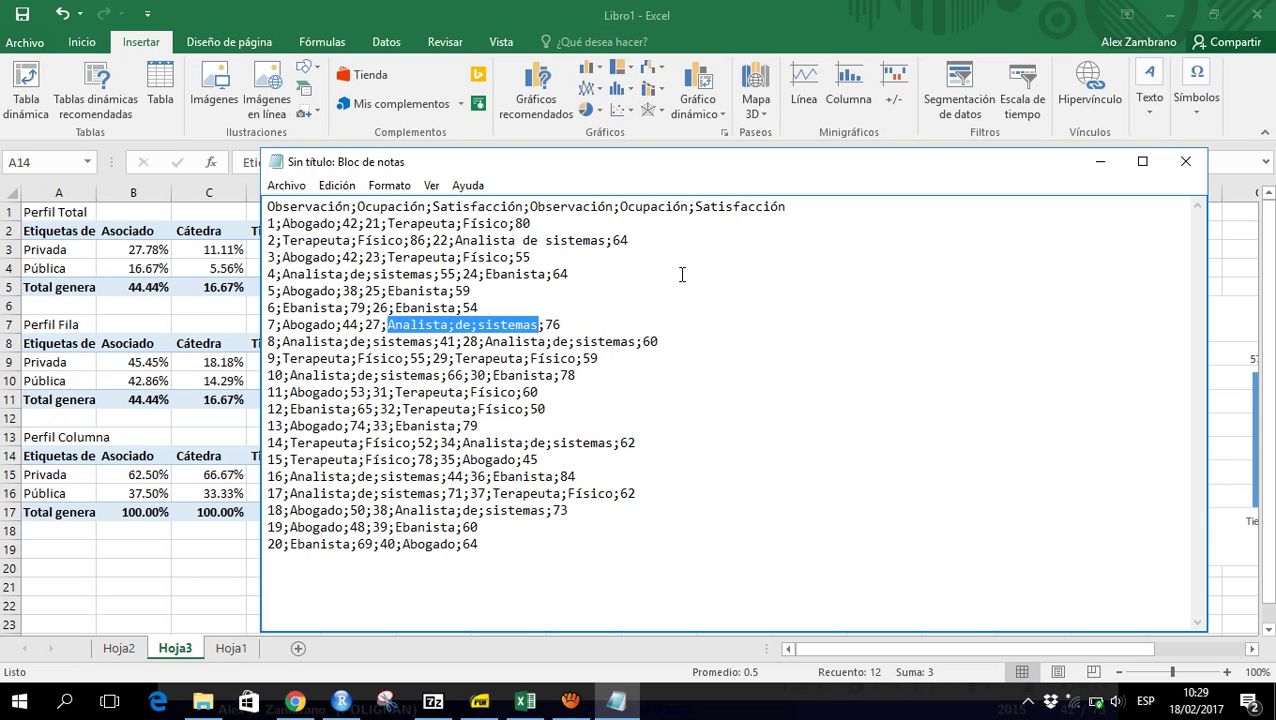
key(ctrl+h)
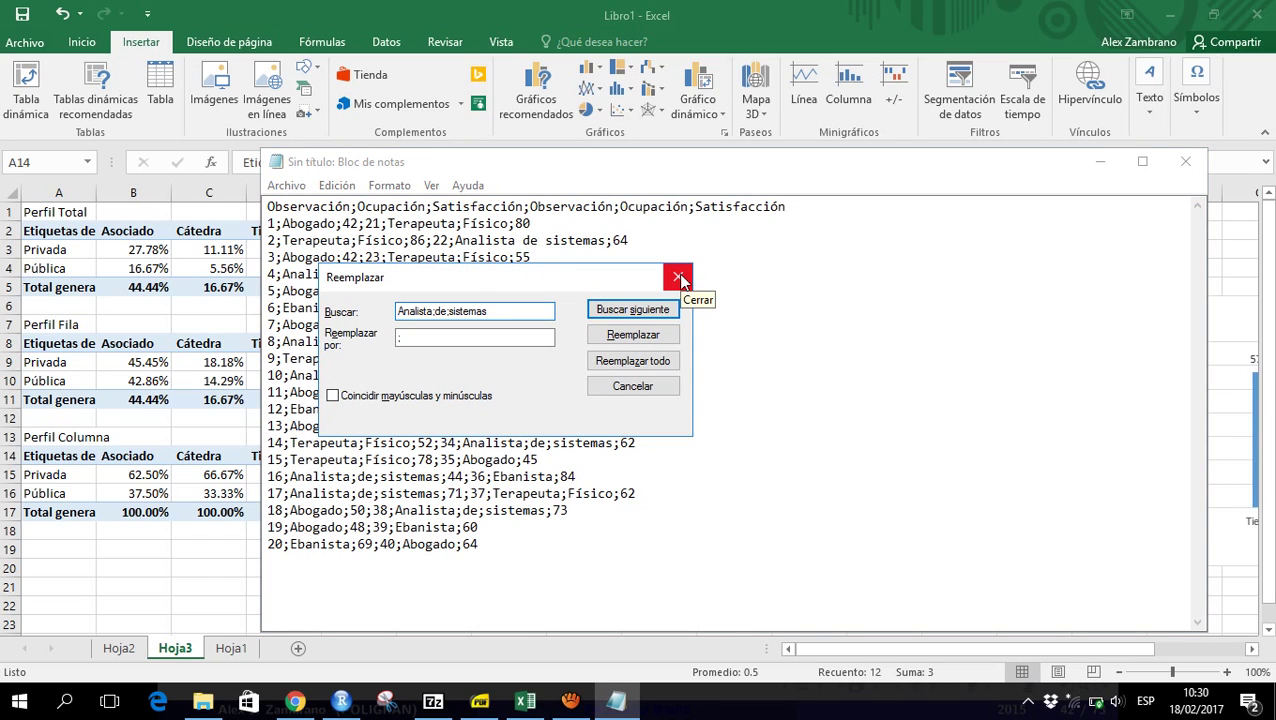
key(Tab)
key(ctrl+v)
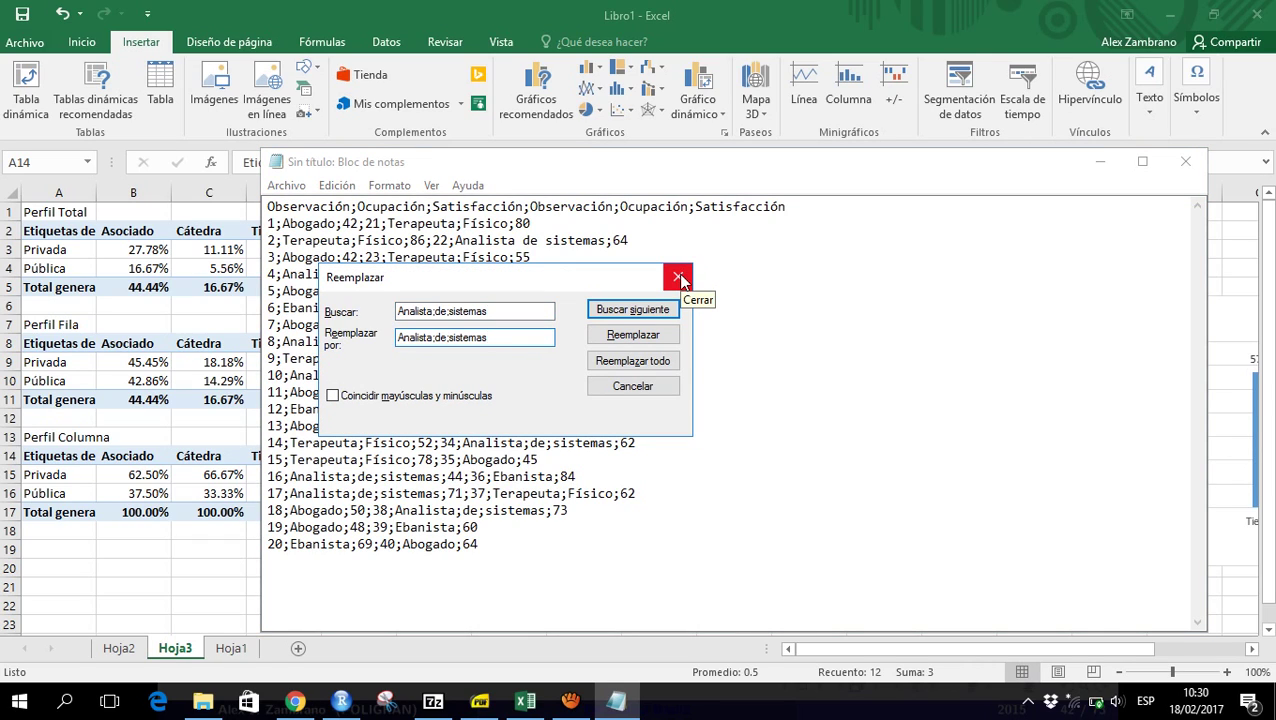
key(Right)
key(Right)
key(Right)
key(Right)
key(Right)
key(Right)
key(Right)
key(Right)
key(BackSpace)
key(Right)
key(Right)
key(Right)
key(BackSpace)
click(652, 360)
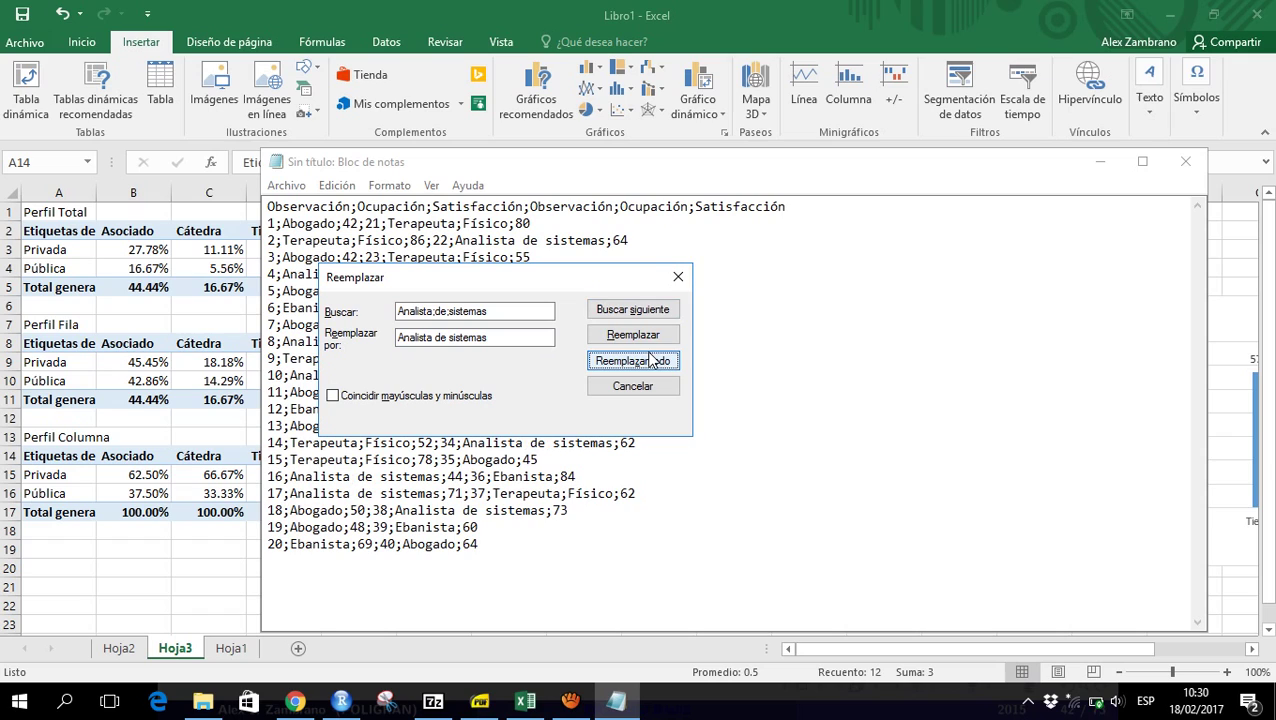
click(678, 277)
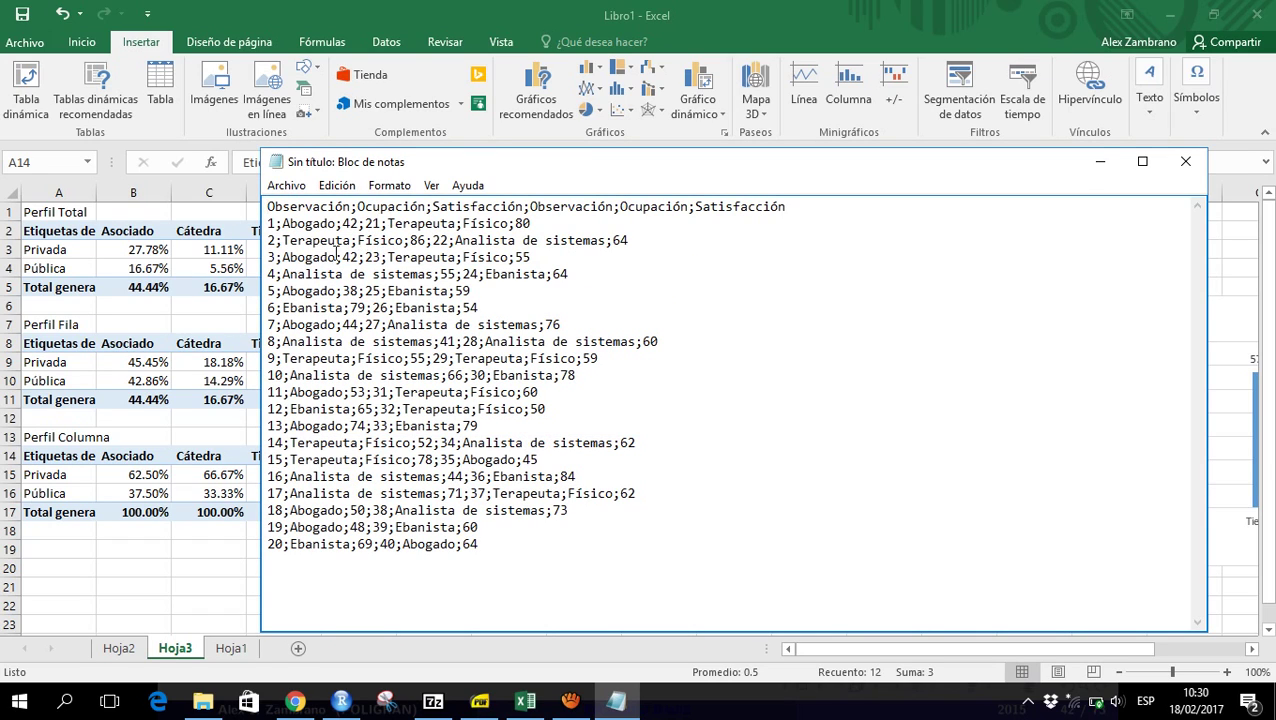
Replace every occurrence of Terapeuta;Físico with Terapeuta Físico throughout the text
key(Left)
key(Left)
key(Left)
key(shift+Right)
key(shift+Right)
key(shift+Right)
key(shift+Right)
key(shift+Right)
key(shift+Right)
key(shift+Right)
key(shift+Right)
key(shift+Right)
key(shift+Right)
key(shift+Right)
key(shift+Right)
key(shift+Right)
key(shift+Right)
key(shift+Right)
key(shift+Right)
key(ctrl+c)
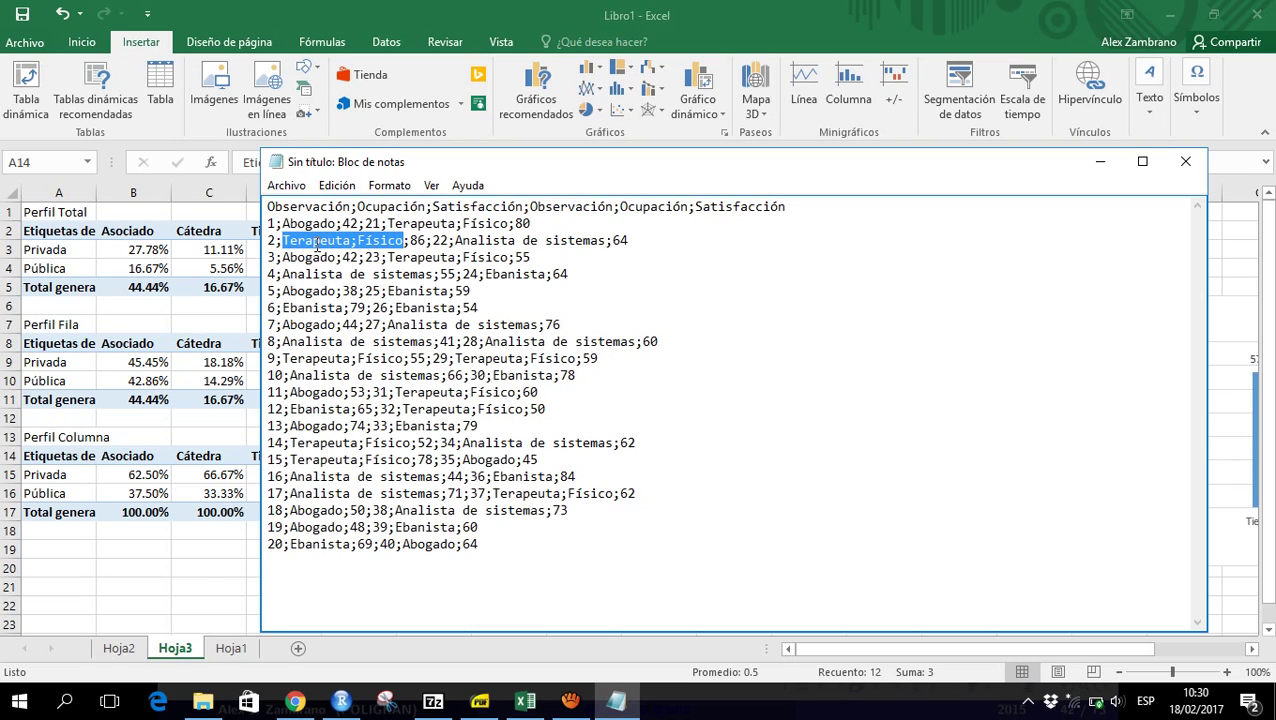
key(ctrl+h)
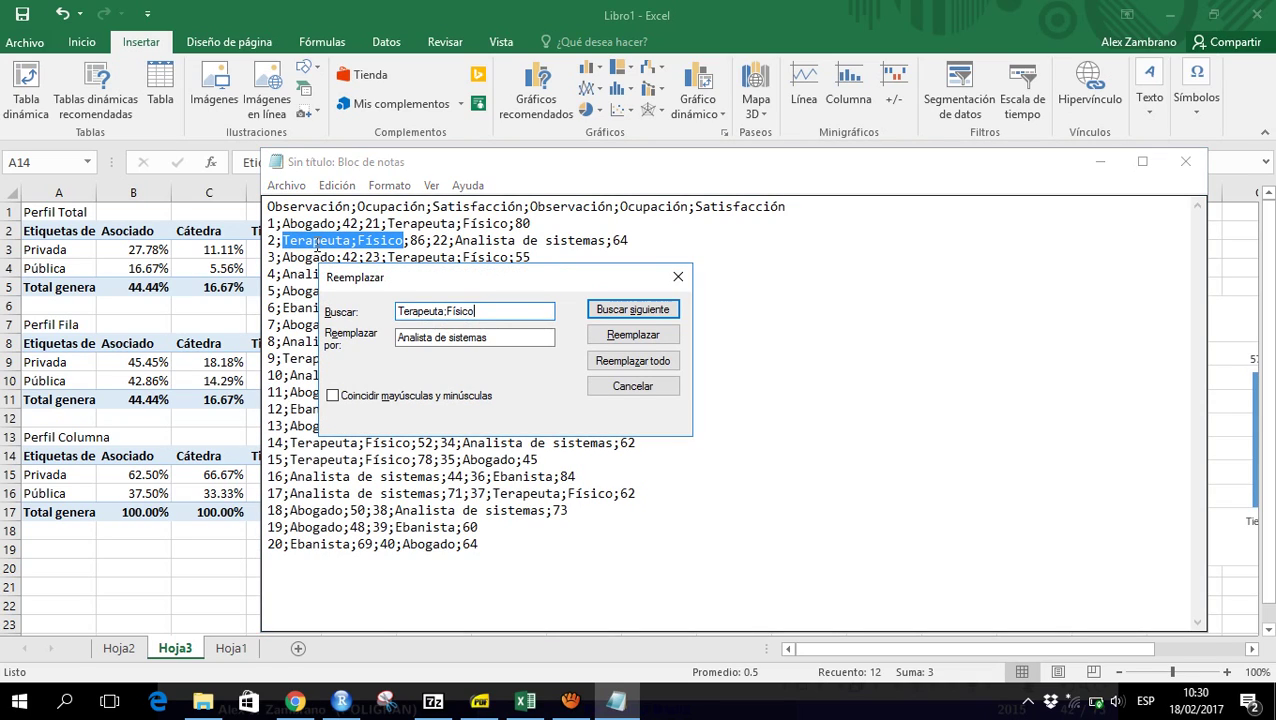
key(Tab)
key(ctrl+v)
key(Home)
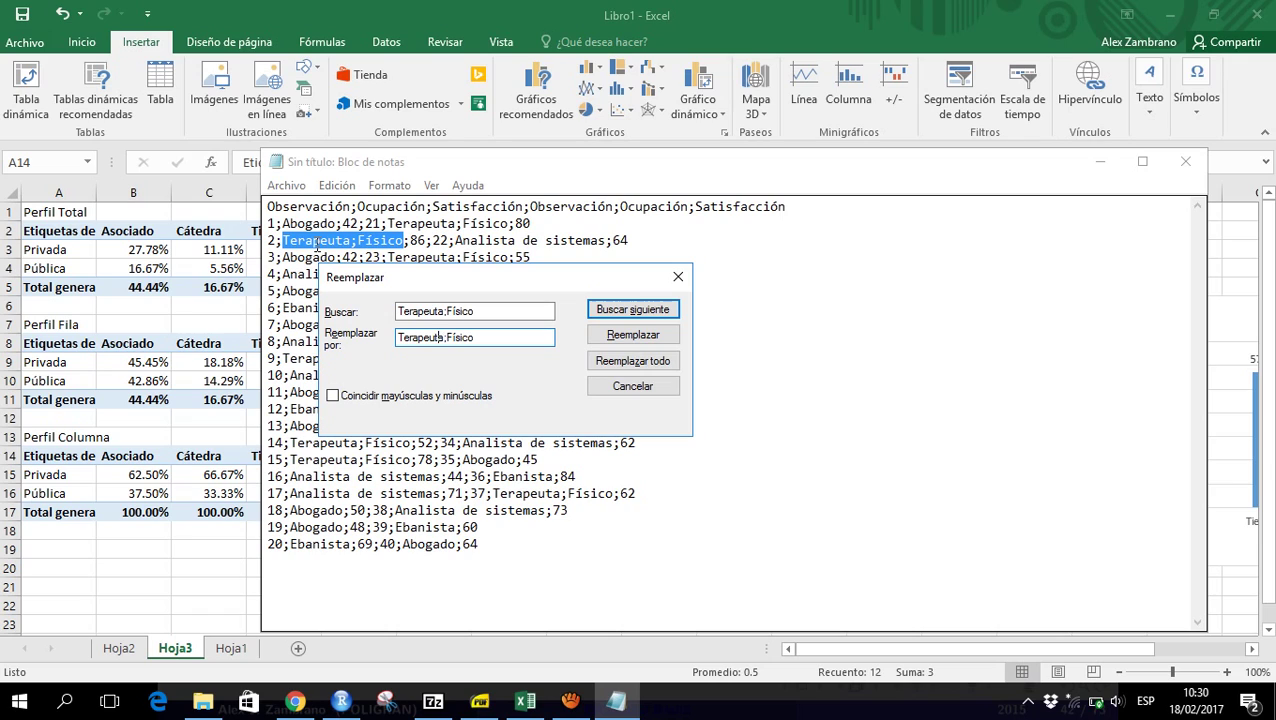
key(Delete)
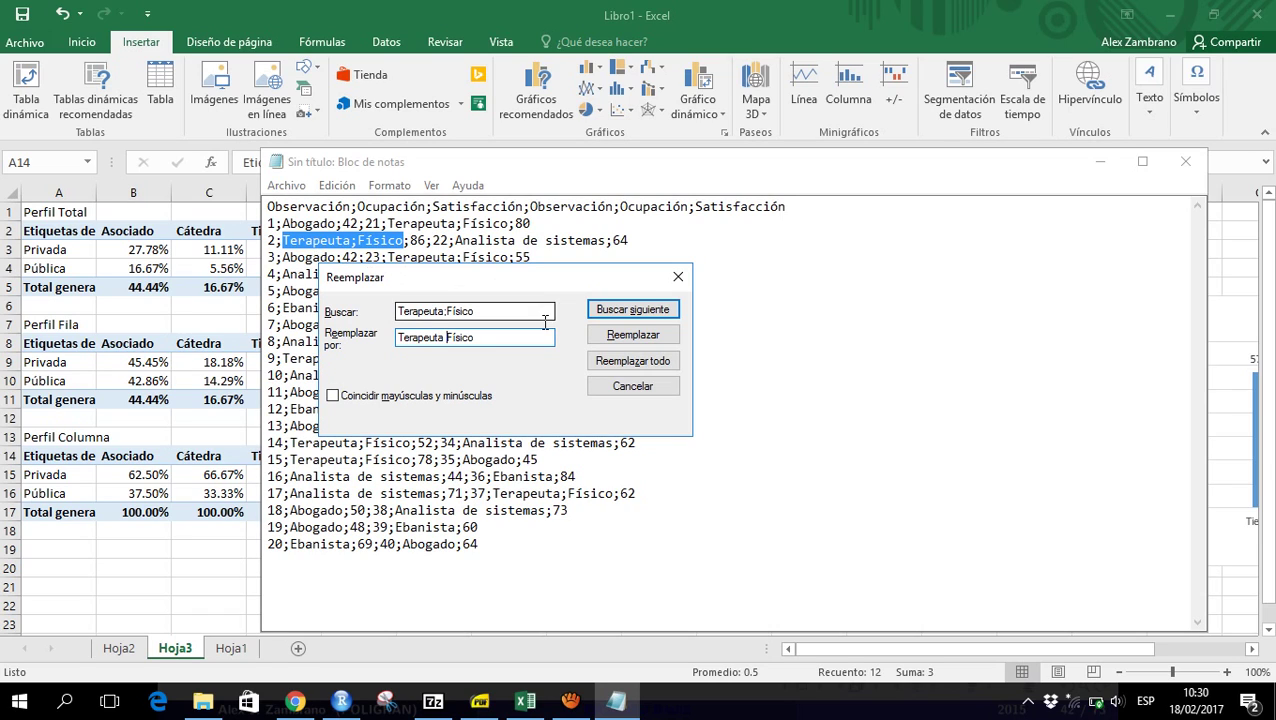
click(630, 361)
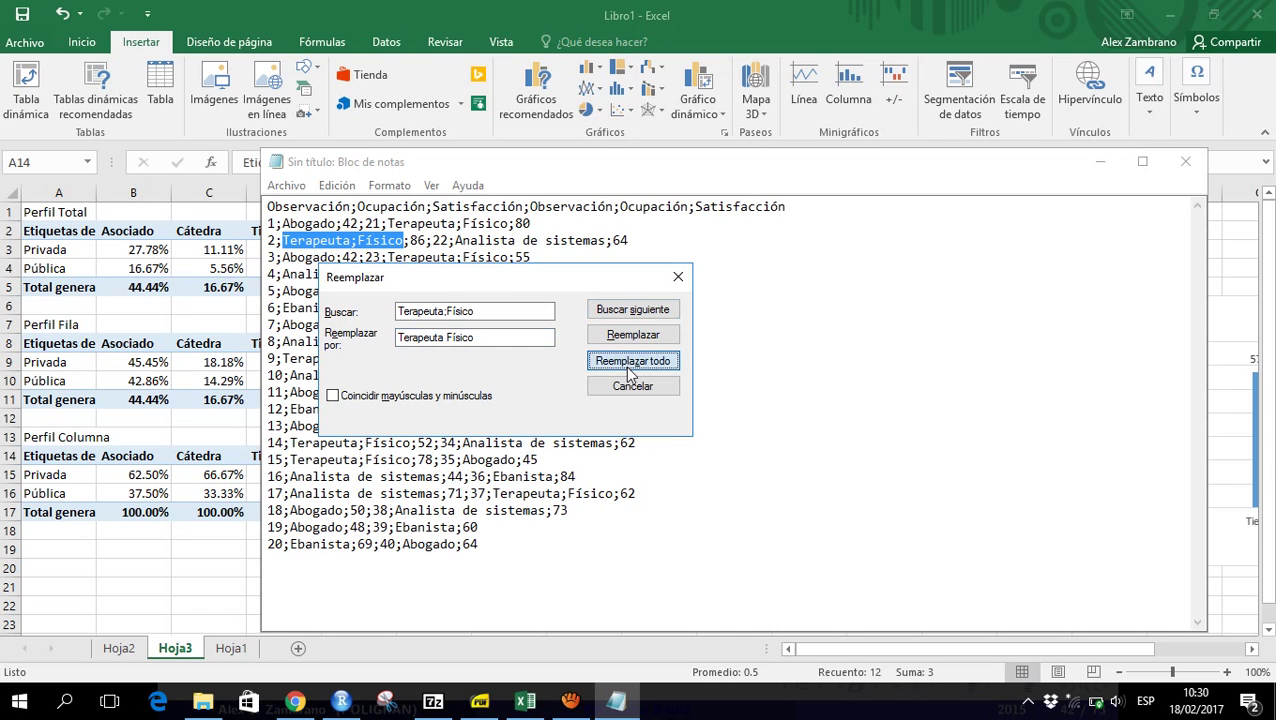
click(678, 277)
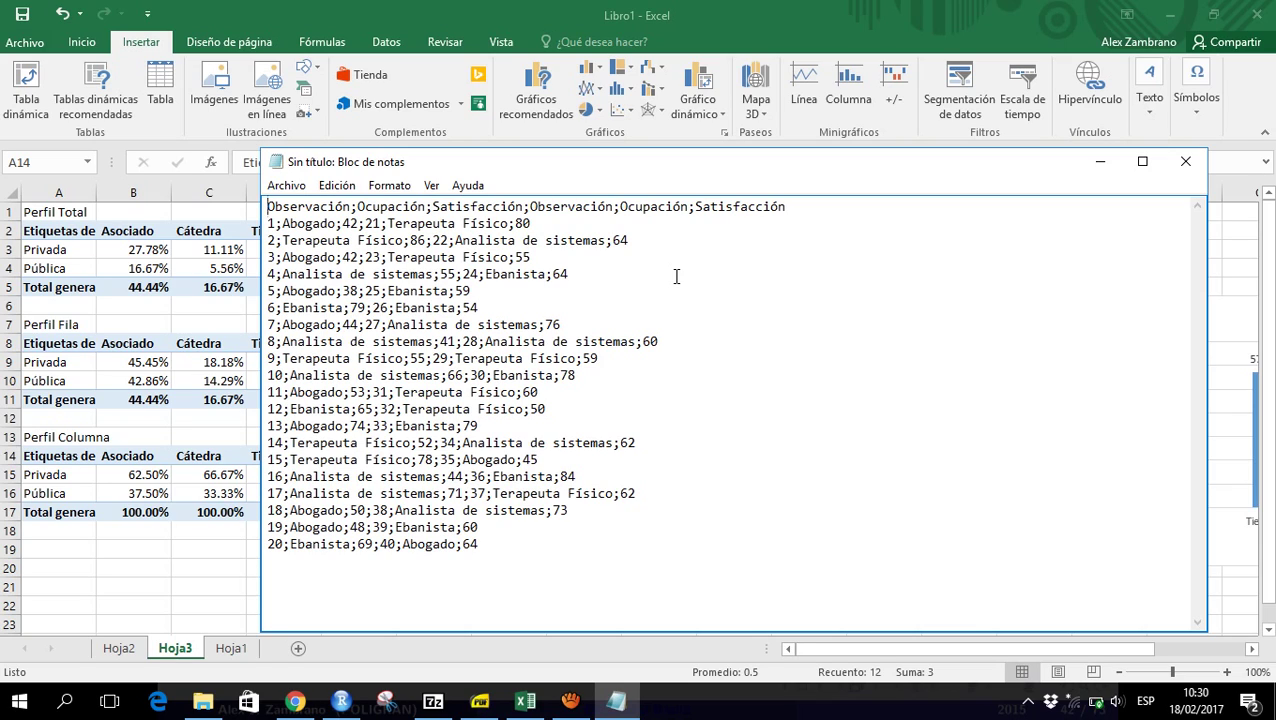
Copy the entire cleaned text from Notepad and paste it into a new Excel worksheet starting at cell A1
key(shift+Down)
key(shift+Down)
key(shift+Down)
key(shift+Down)
key(shift+Down)
key(shift+Down)
key(shift+Down)
key(shift+Down)
key(shift+Down)
key(shift+Down)
key(shift+Down)
key(shift+Down)
key(shift+Down)
key(shift+Down)
key(shift+Down)
key(shift+Down)
key(shift+Down)
key(shift+Down)
key(shift+Down)
key(shift+Down)
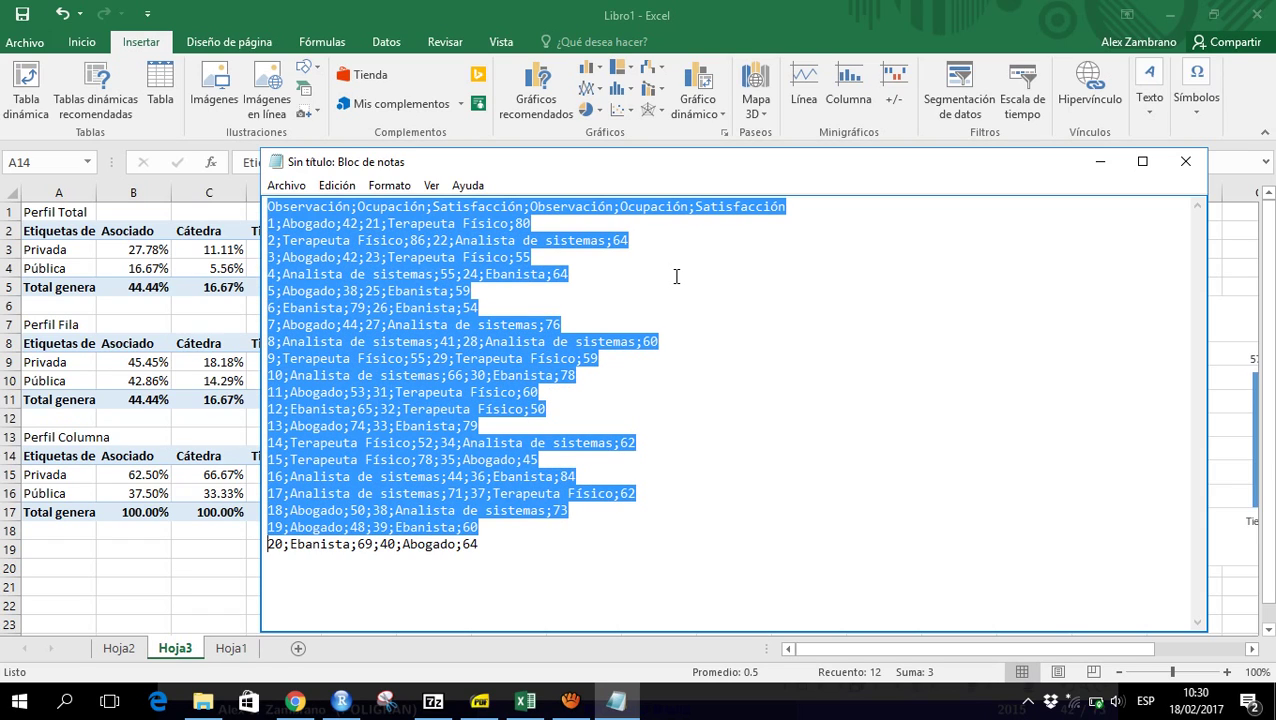
key(shift+End)
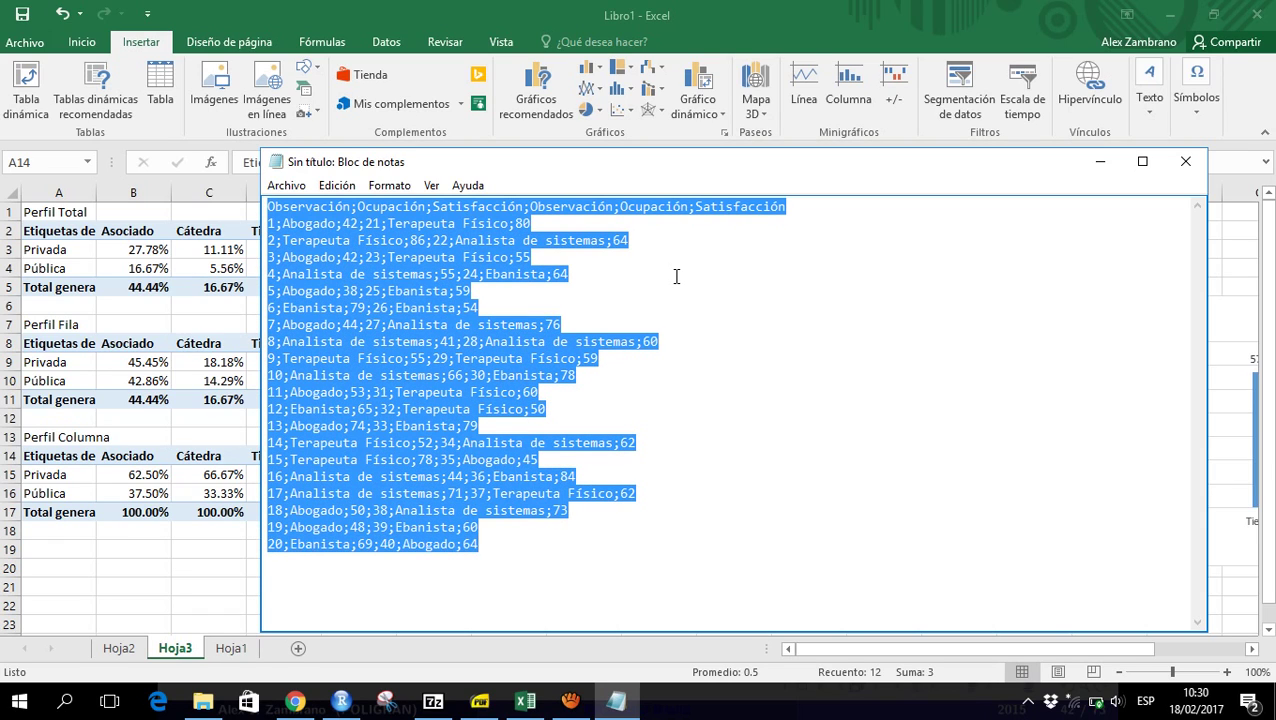
click(525, 702)
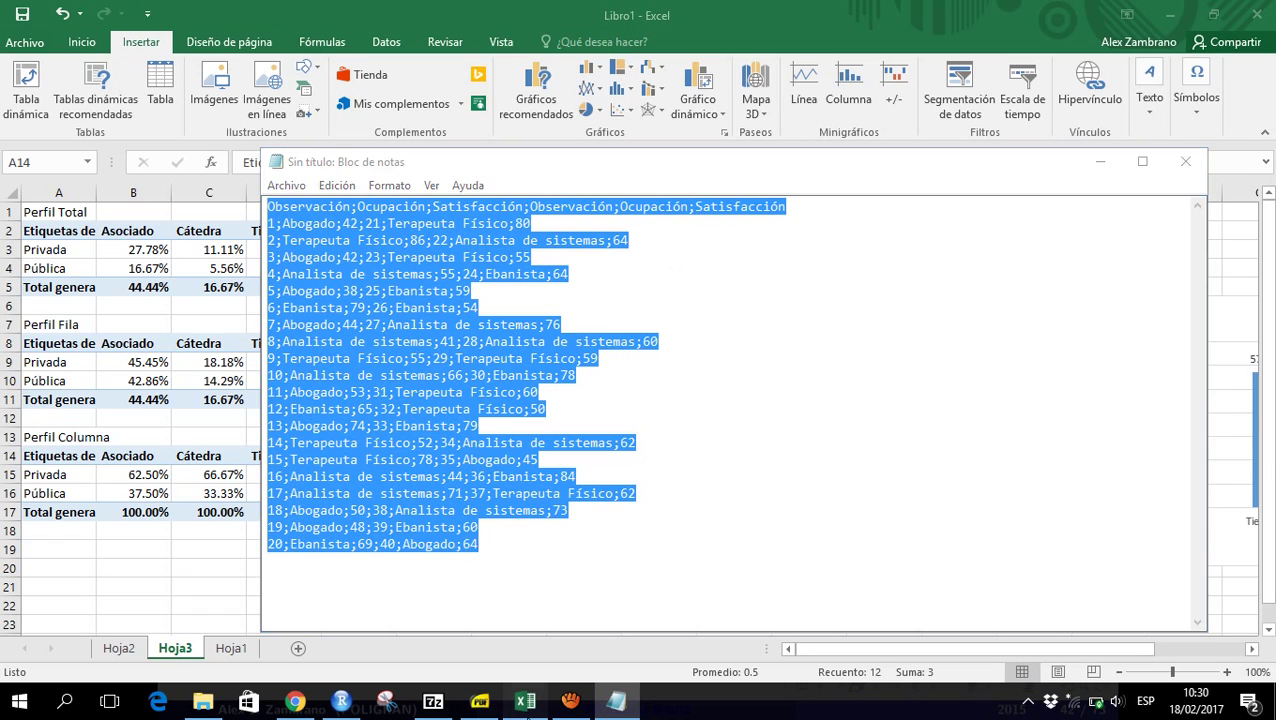
click(297, 648)
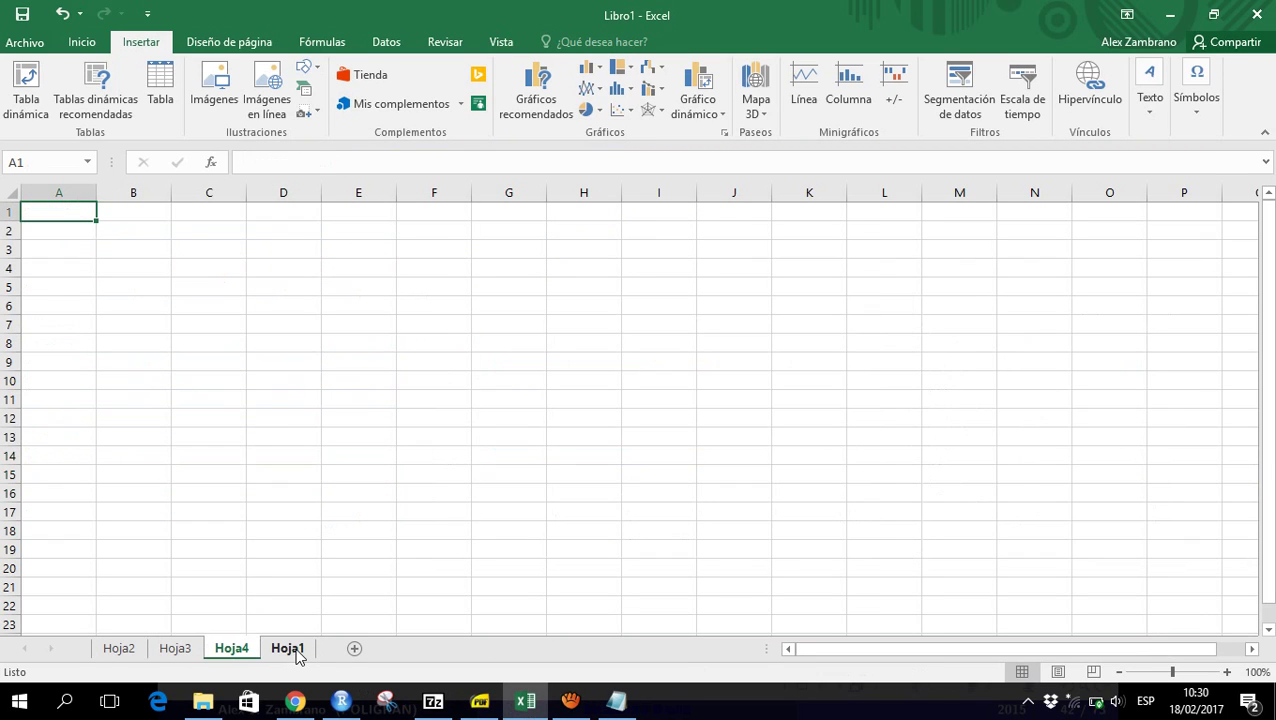
key(ctrl+v)
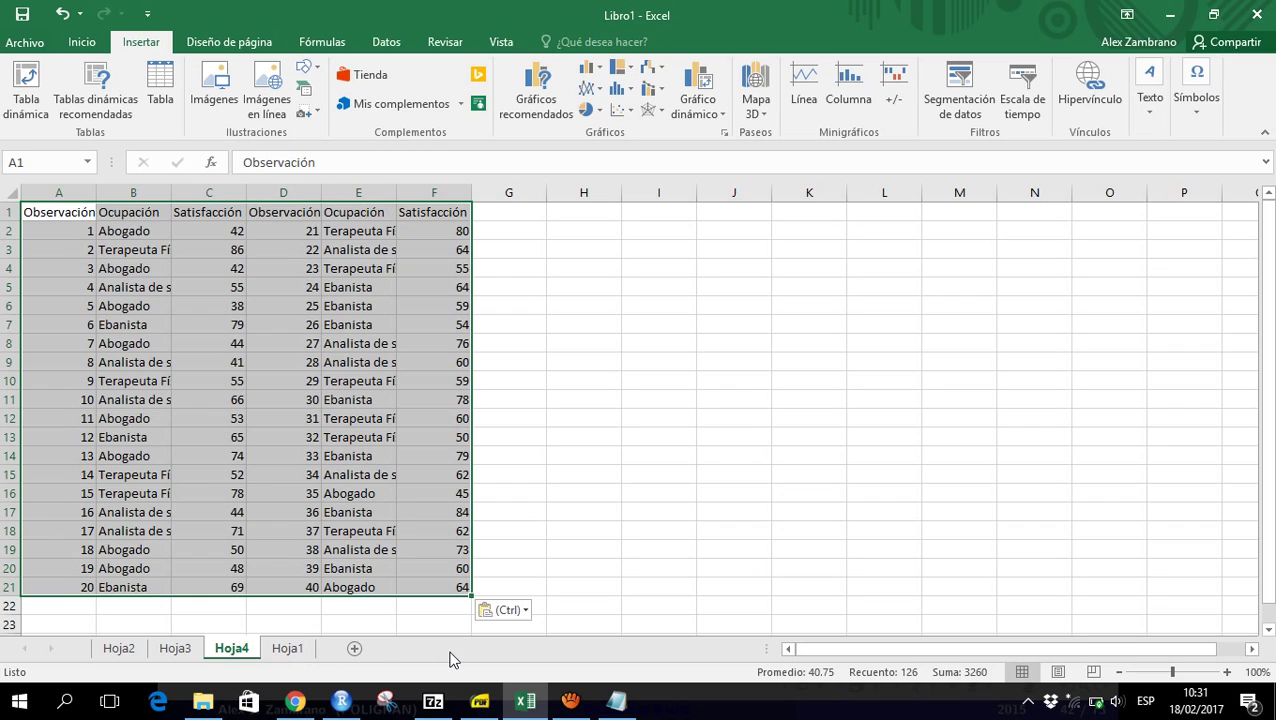
click(570, 700)
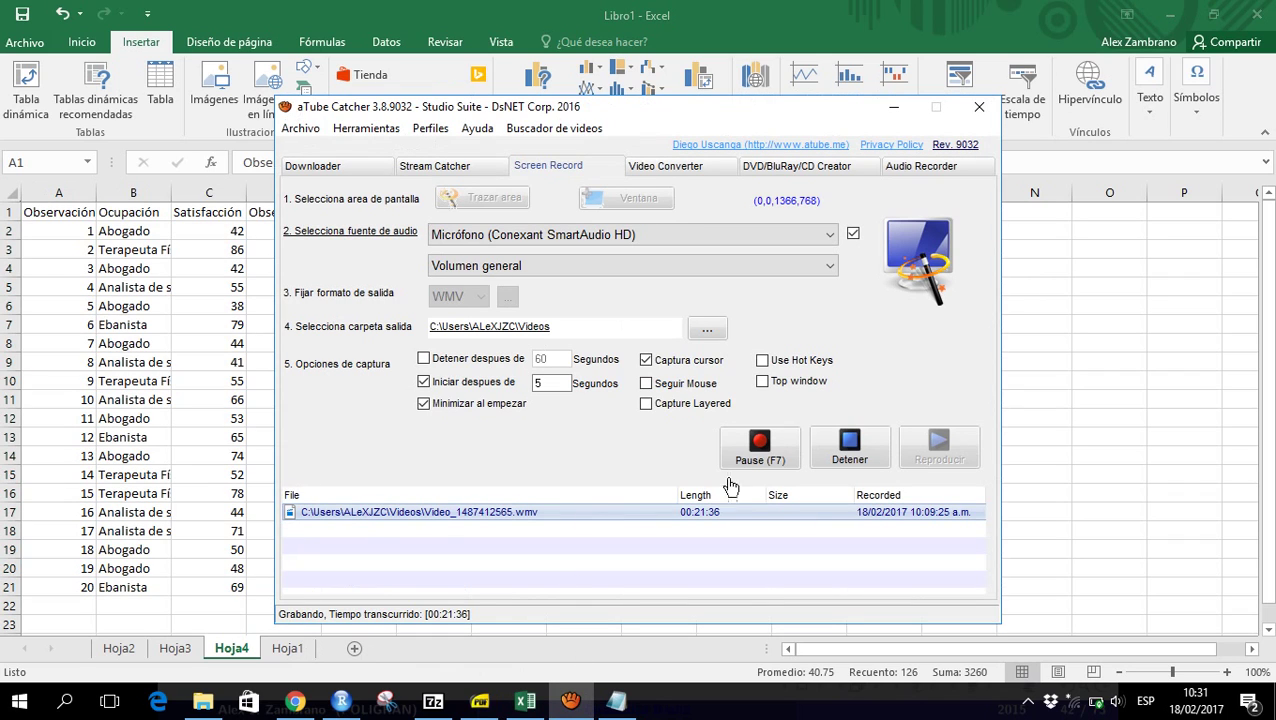
click(771, 454)
click(893, 107)
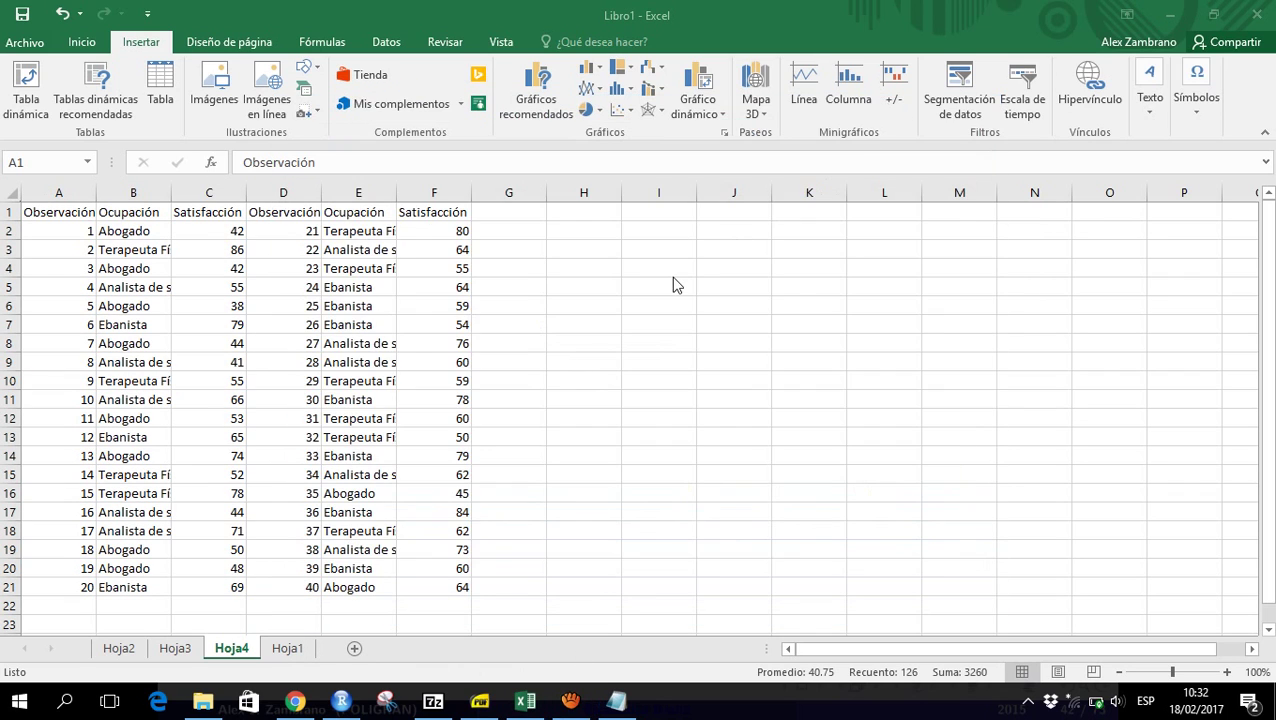
key(ctrl+v)
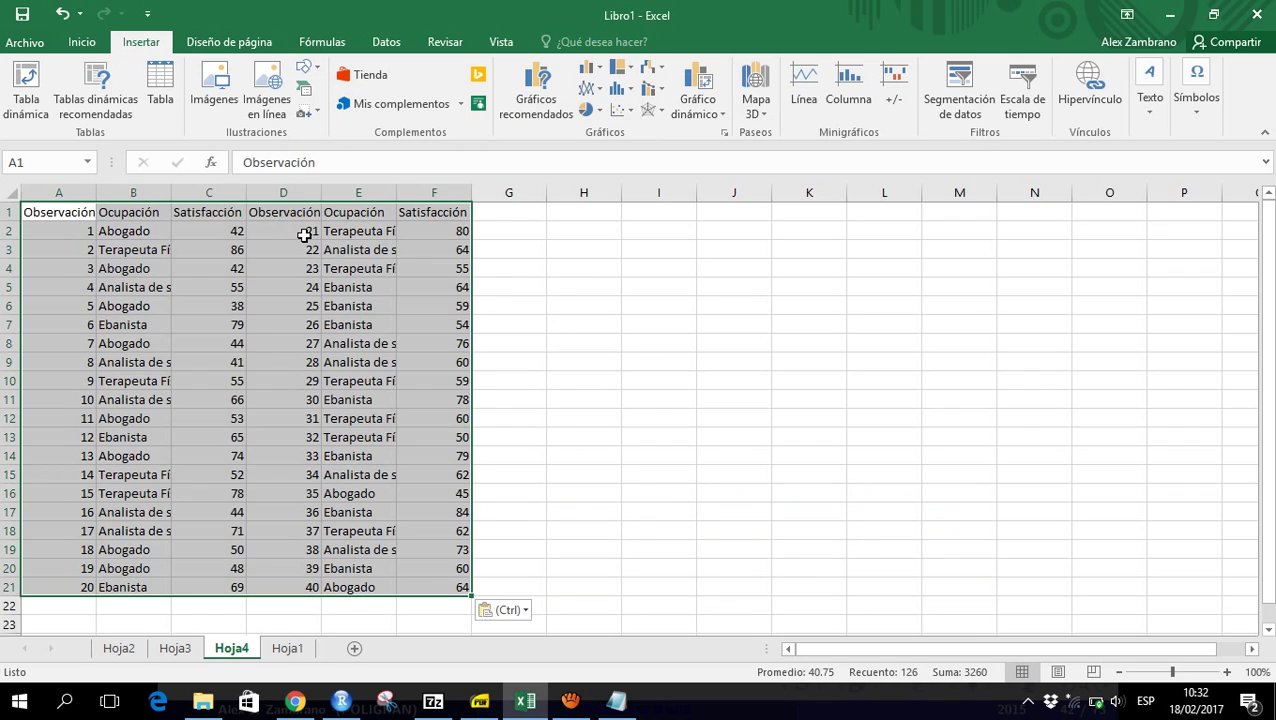
Move the data for observations 21 to 40 from D2:F21 to directly below observation 20, starting at cell A22
click(304, 234)
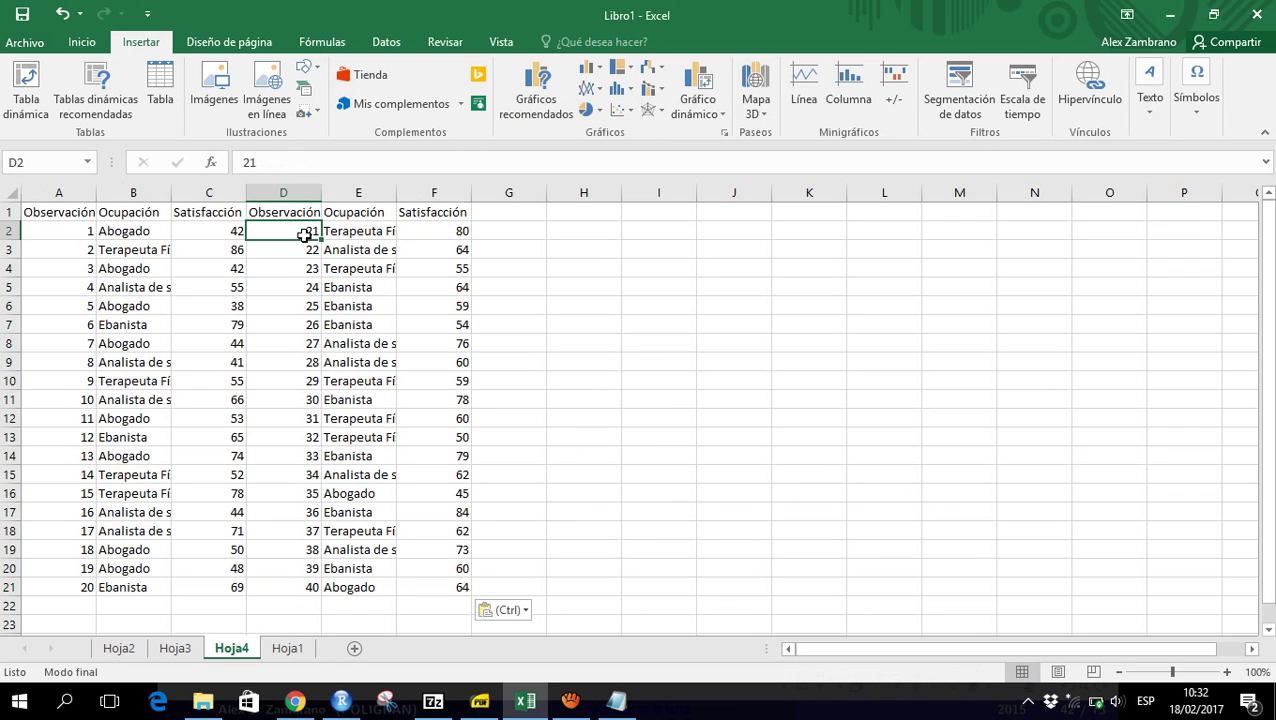
key(ctrl+shift+Right)
key(ctrl+shift+Down)
key(ctrl+c)
key(ctrl+Left)
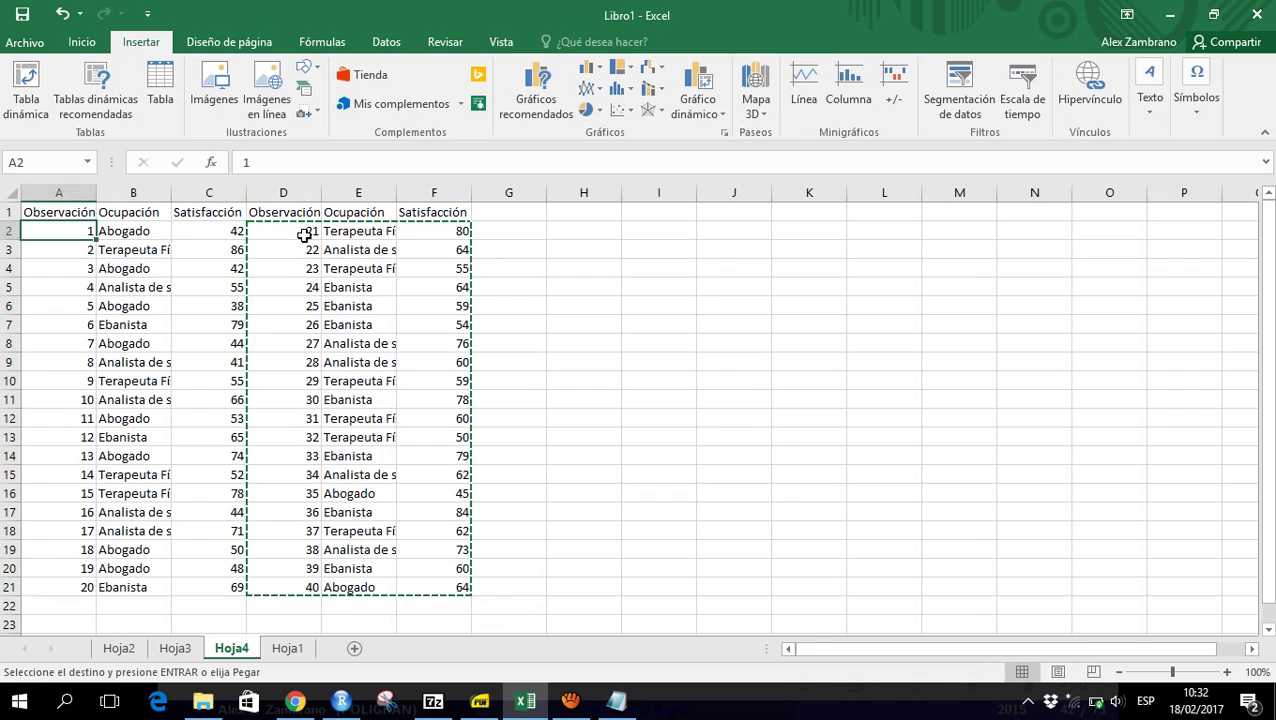
key(ctrl+Down)
key(Down)
key(shift+Right)
key(shift+Right)
key(shift+Down)
key(ctrl+v)
Clear the duplicate headers in D1:F1 and fit the Ocupación column's width to its contents
key(Up)
key(Up)
key(Up)
key(Up)
key(Up)
key(Up)
key(Up)
key(Up)
key(Up)
key(Up)
key(Up)
key(Up)
key(Up)
key(Up)
key(Up)
key(Up)
key(Up)
key(Up)
key(Up)
key(Up)
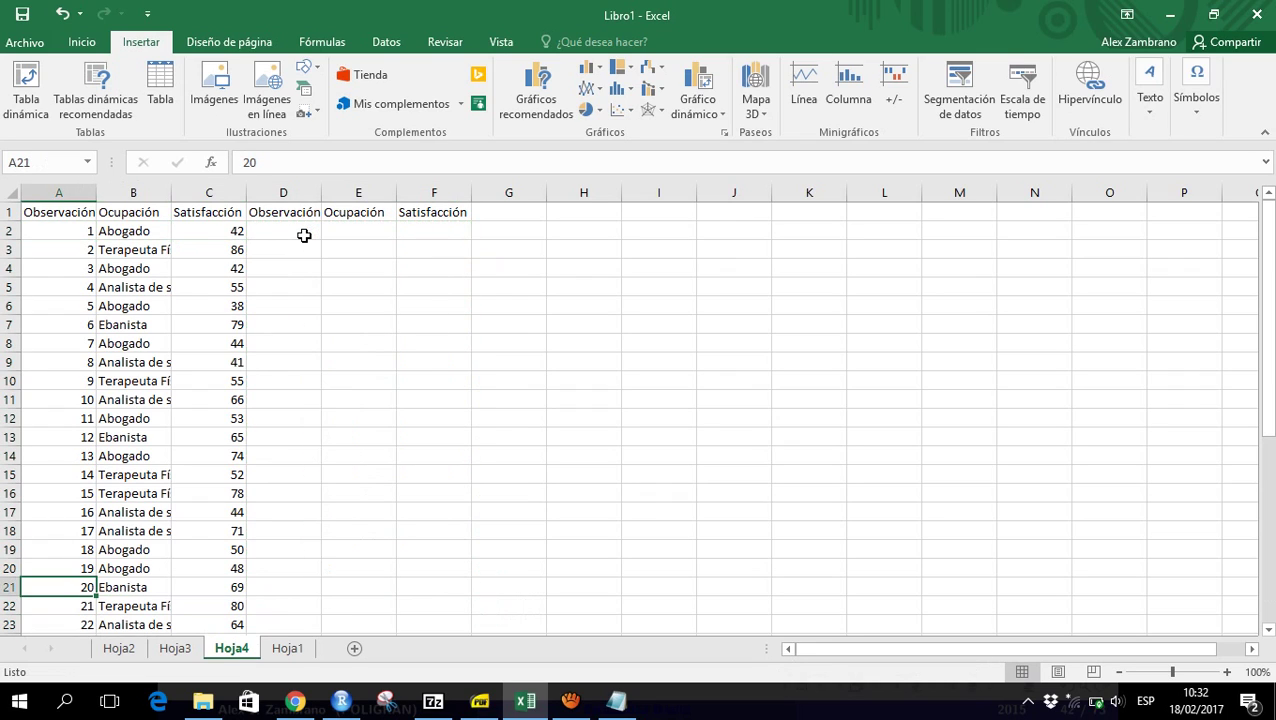
key(Right)
key(Right)
key(Right)
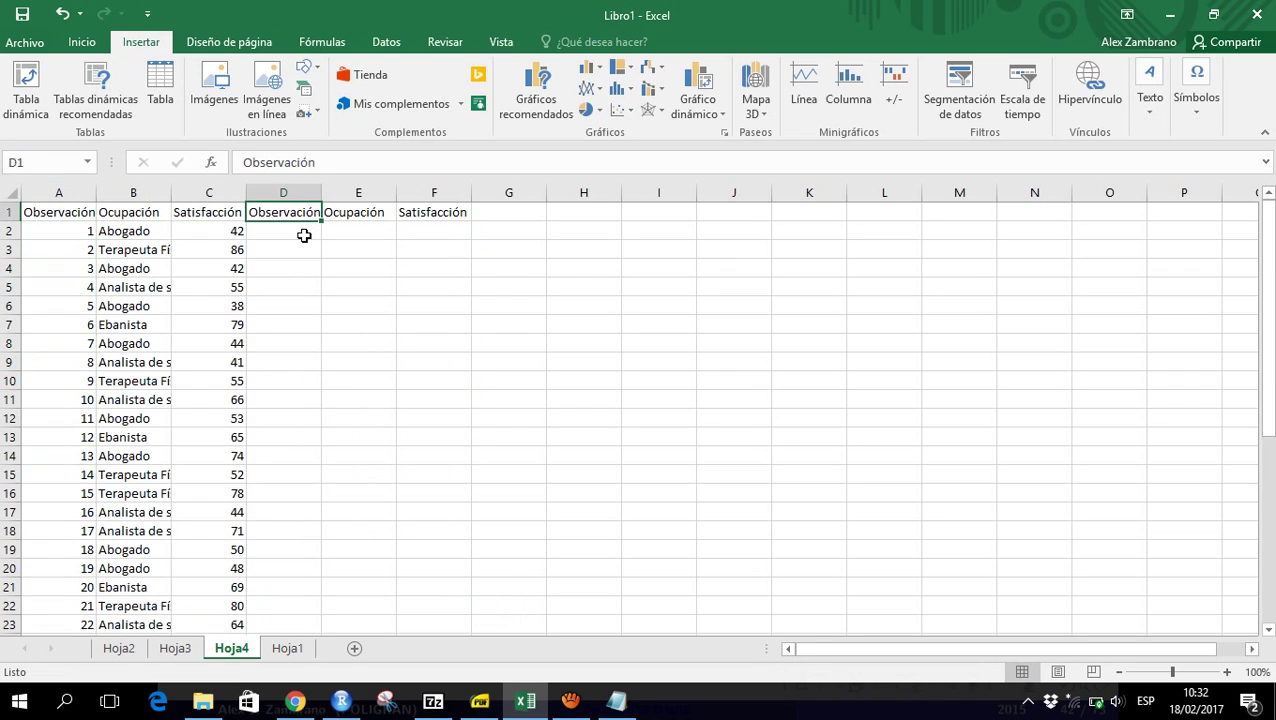
key(shift+Right)
key(shift+Right)
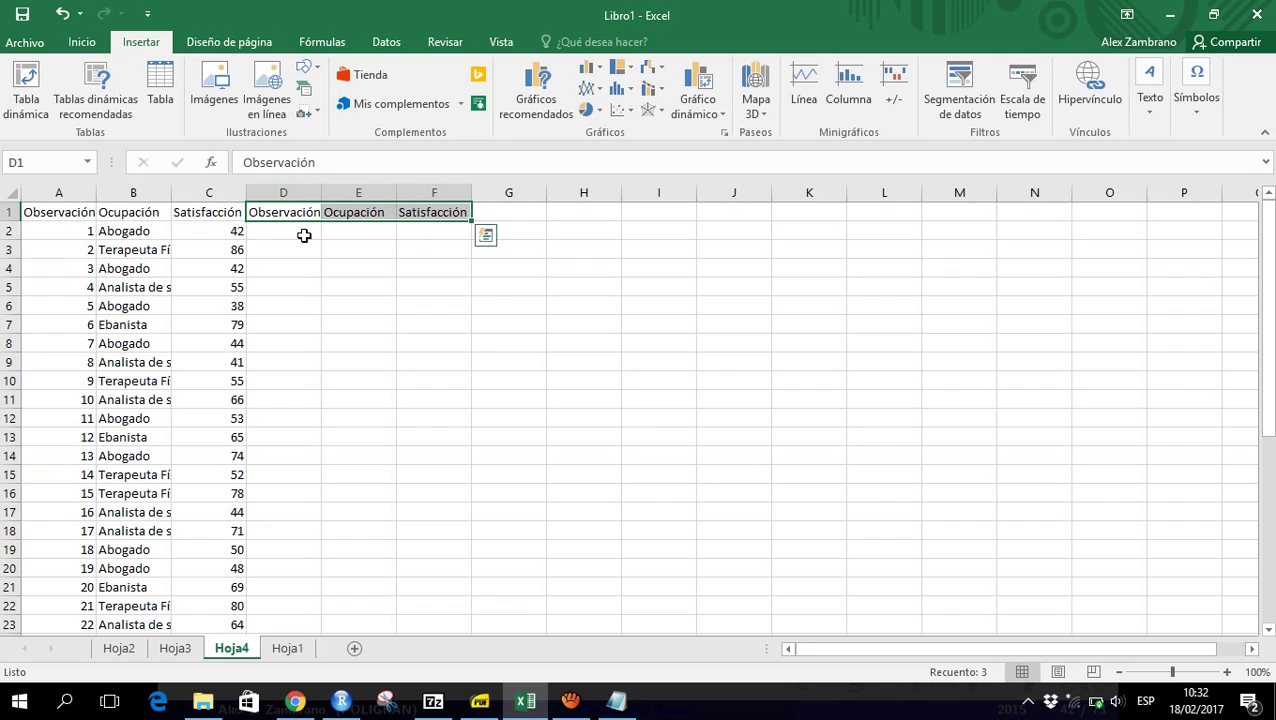
key(Delete)
key(Left)
key(Left)
key(Left)
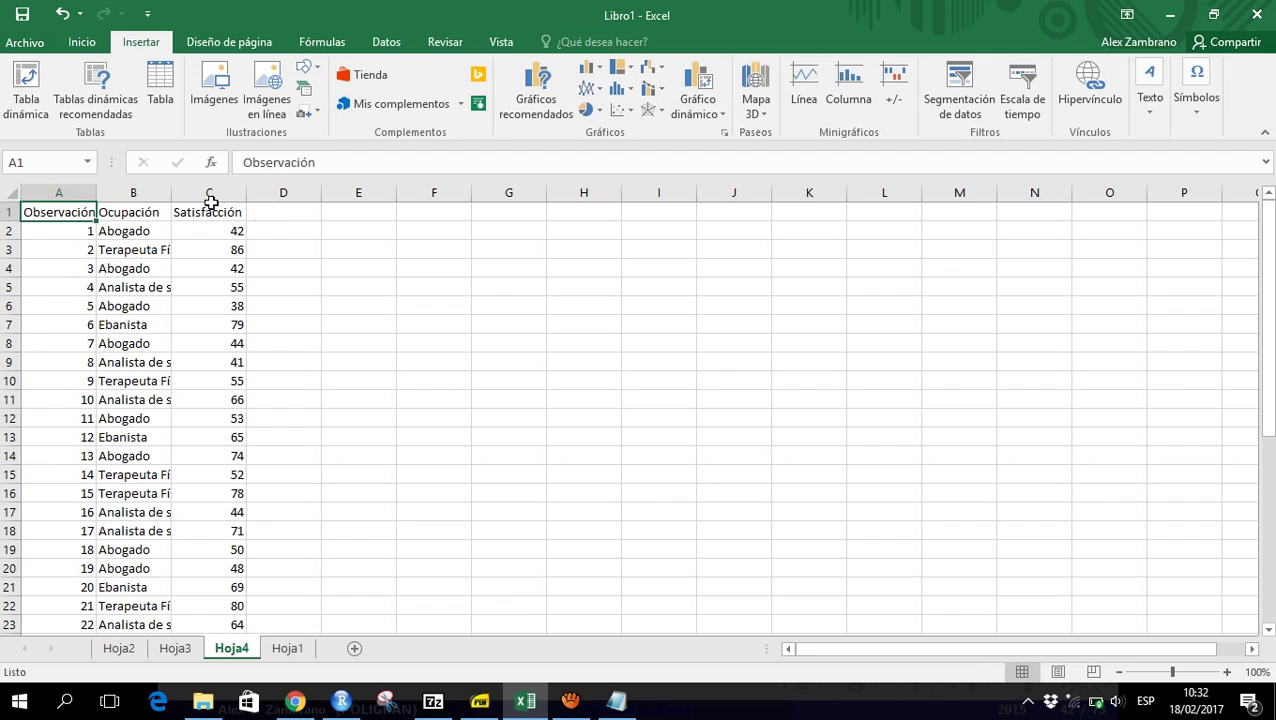
double_click(172, 192)
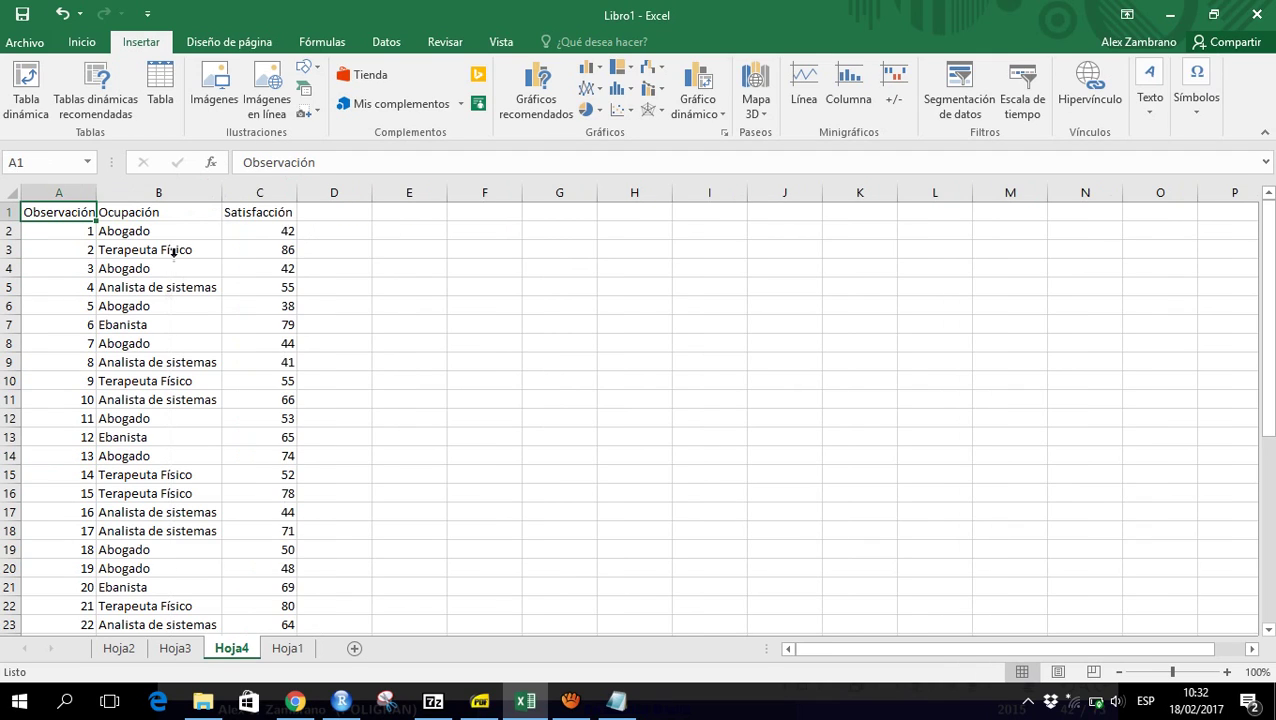
Create a pivot table from the range Hoja4!$A$1:$C$41 on a new worksheet
click(182, 184)
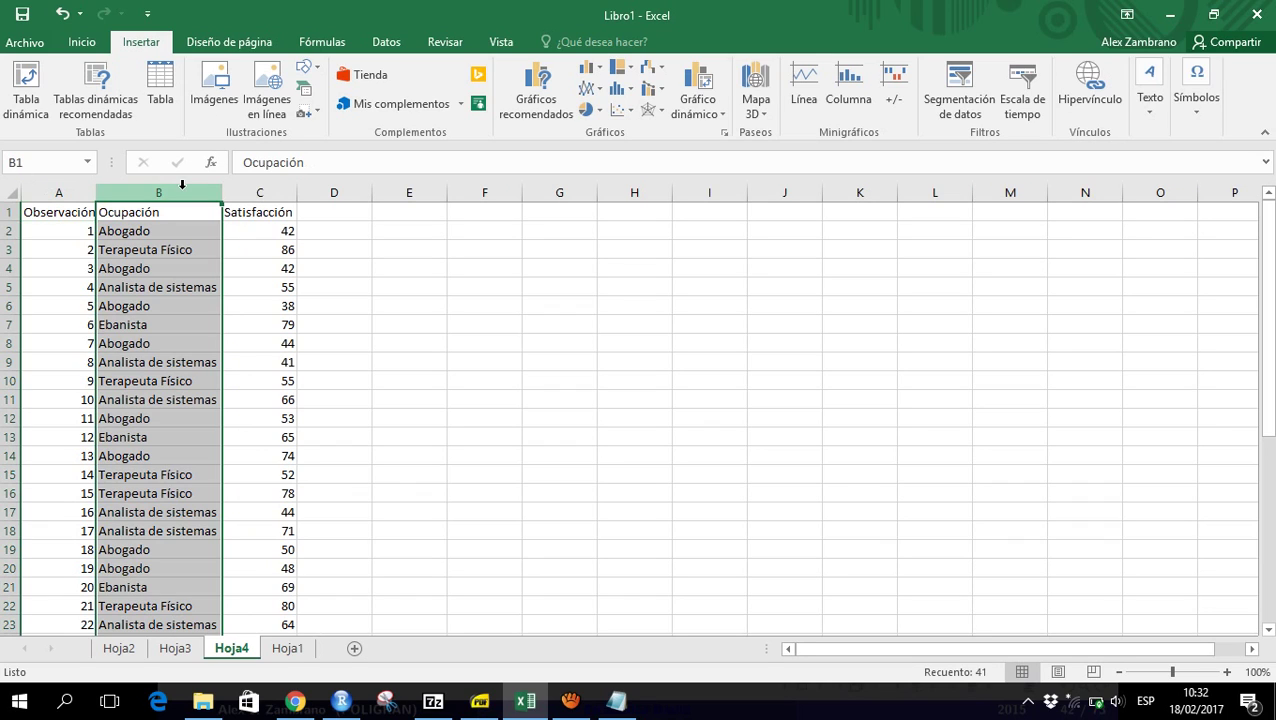
click(250, 194)
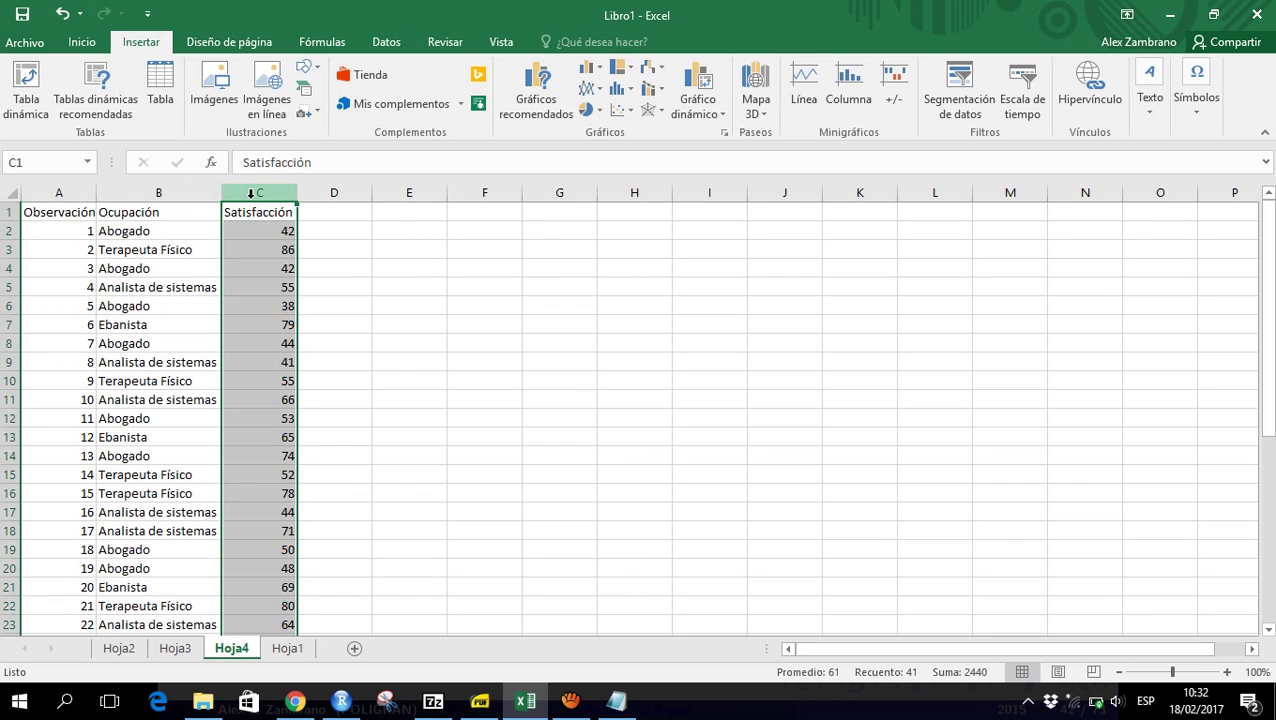
click(75, 212)
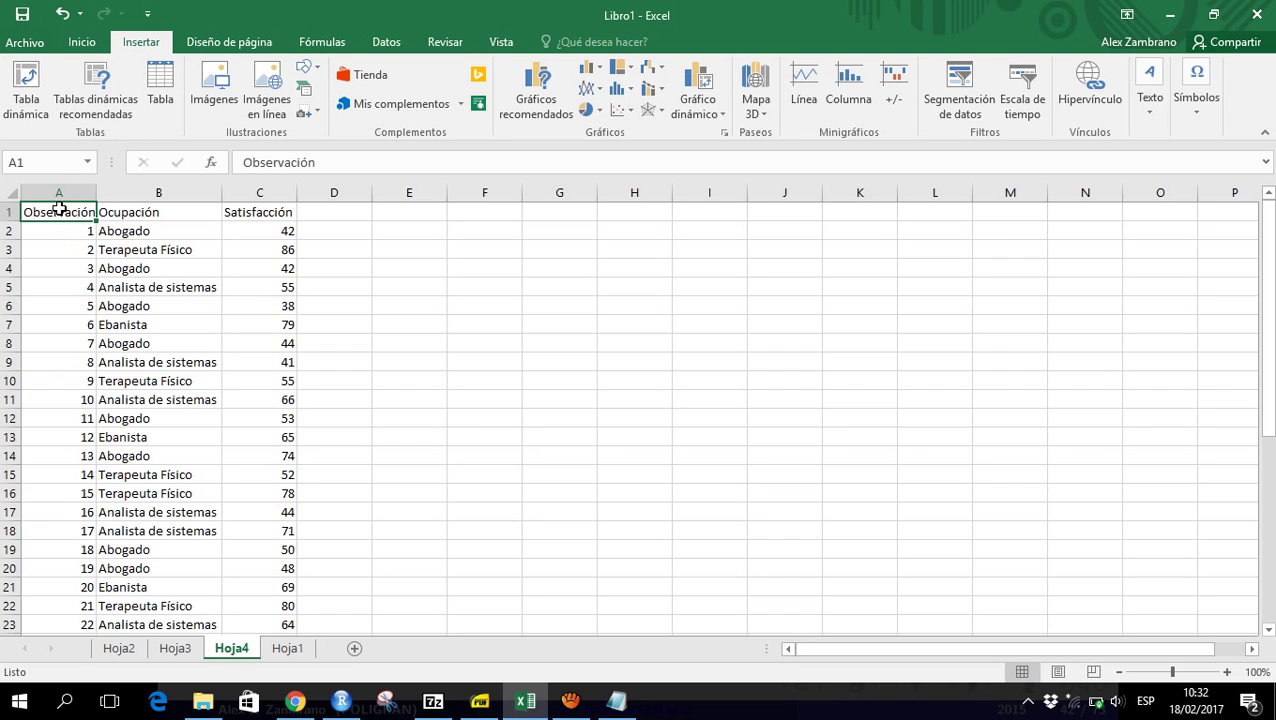
click(30, 86)
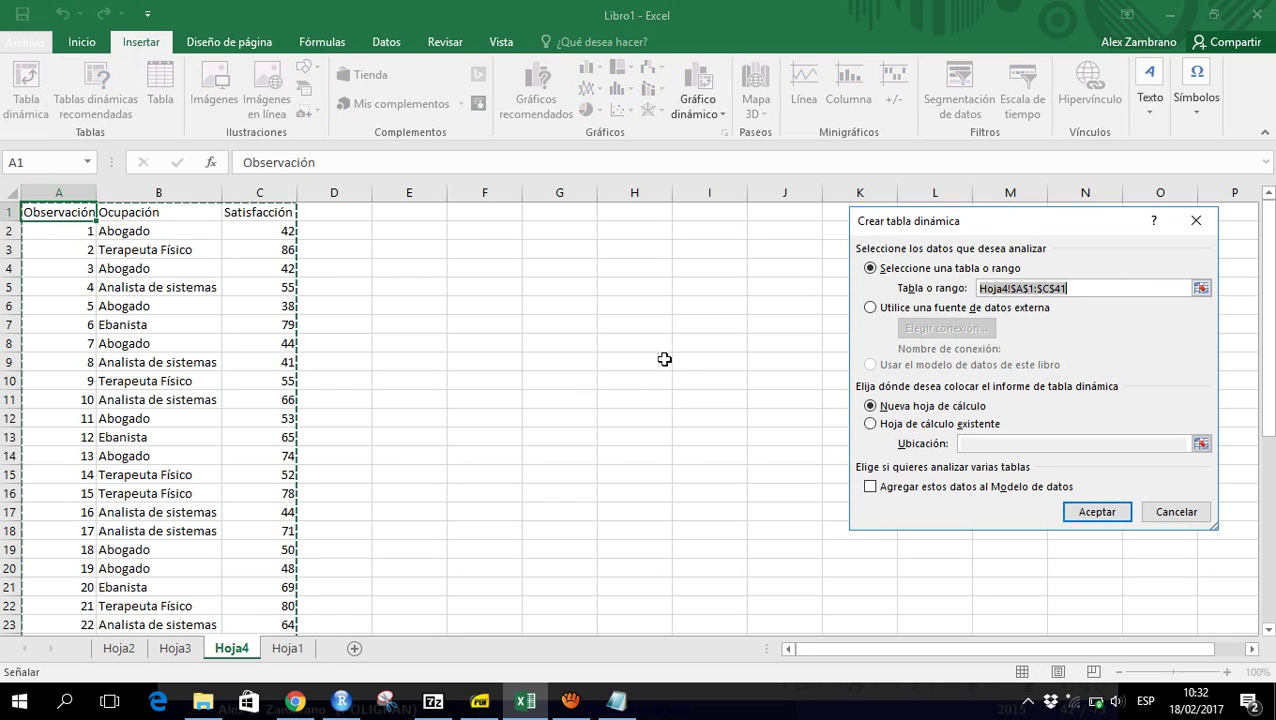
click(1086, 513)
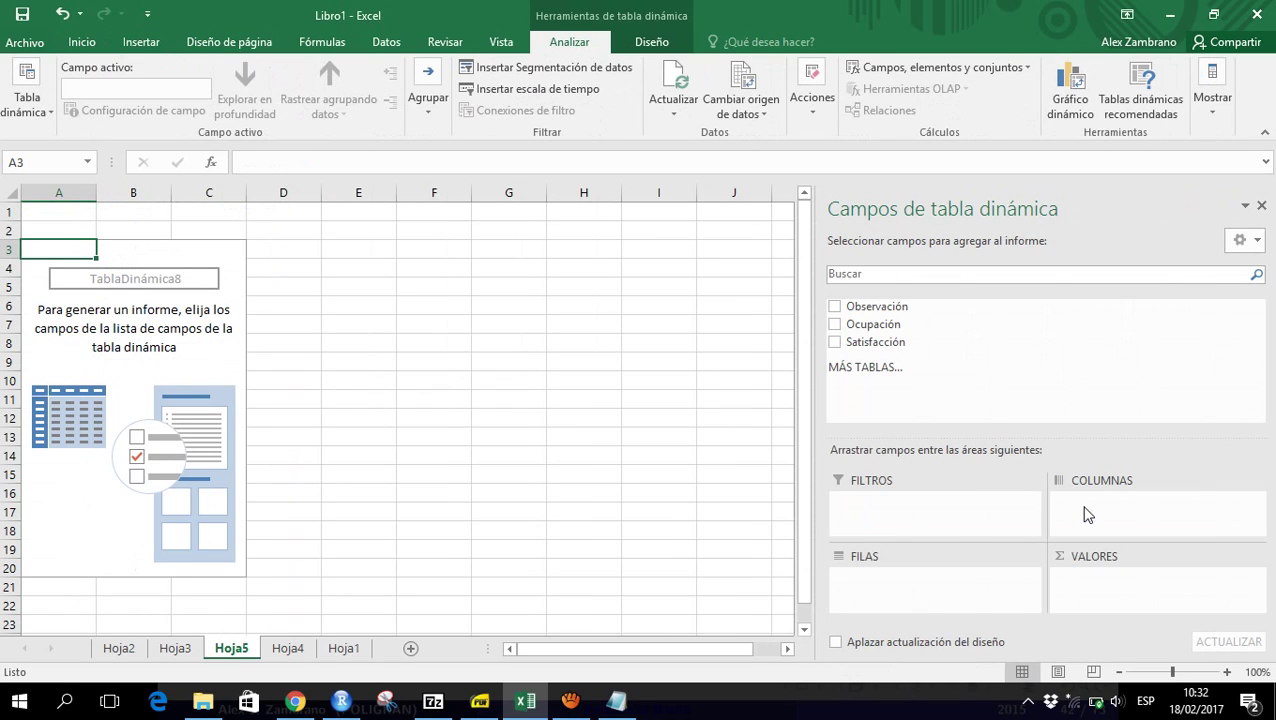
Add Observación to the pivot table values summarized by Cuenta, and place Satisfacción in the rows
drag(890, 309, 1122, 596)
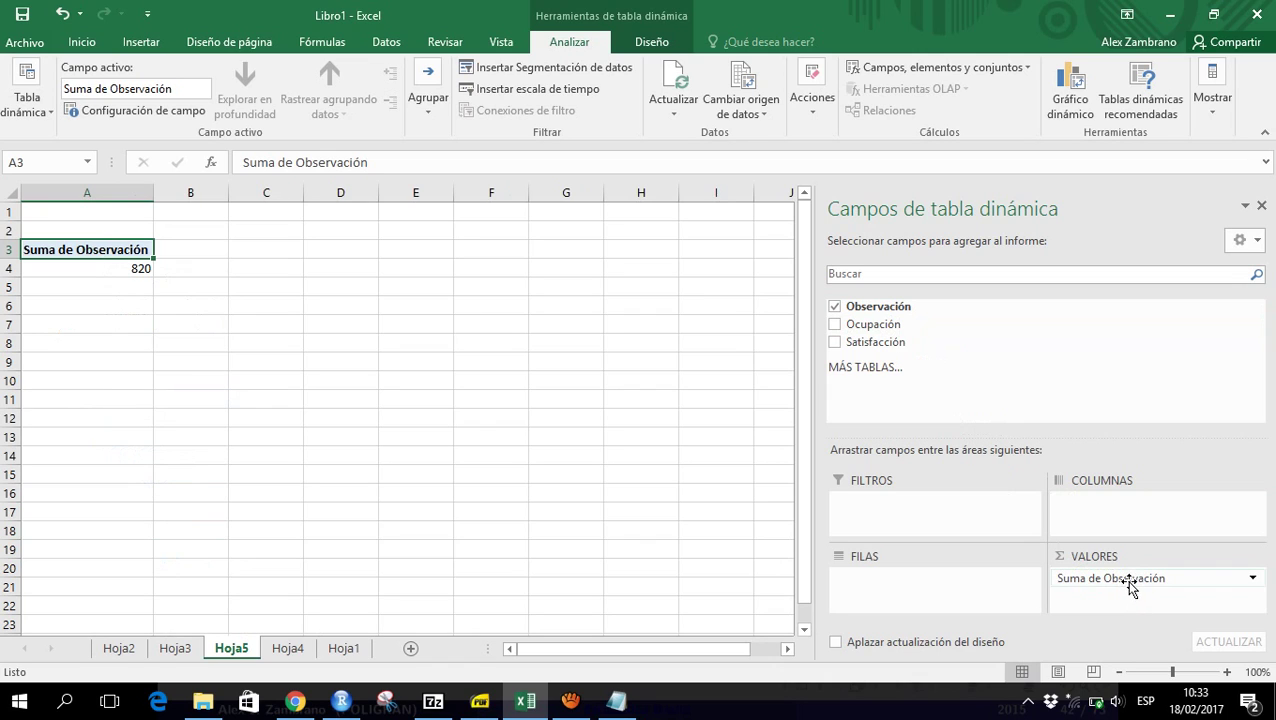
click(1128, 584)
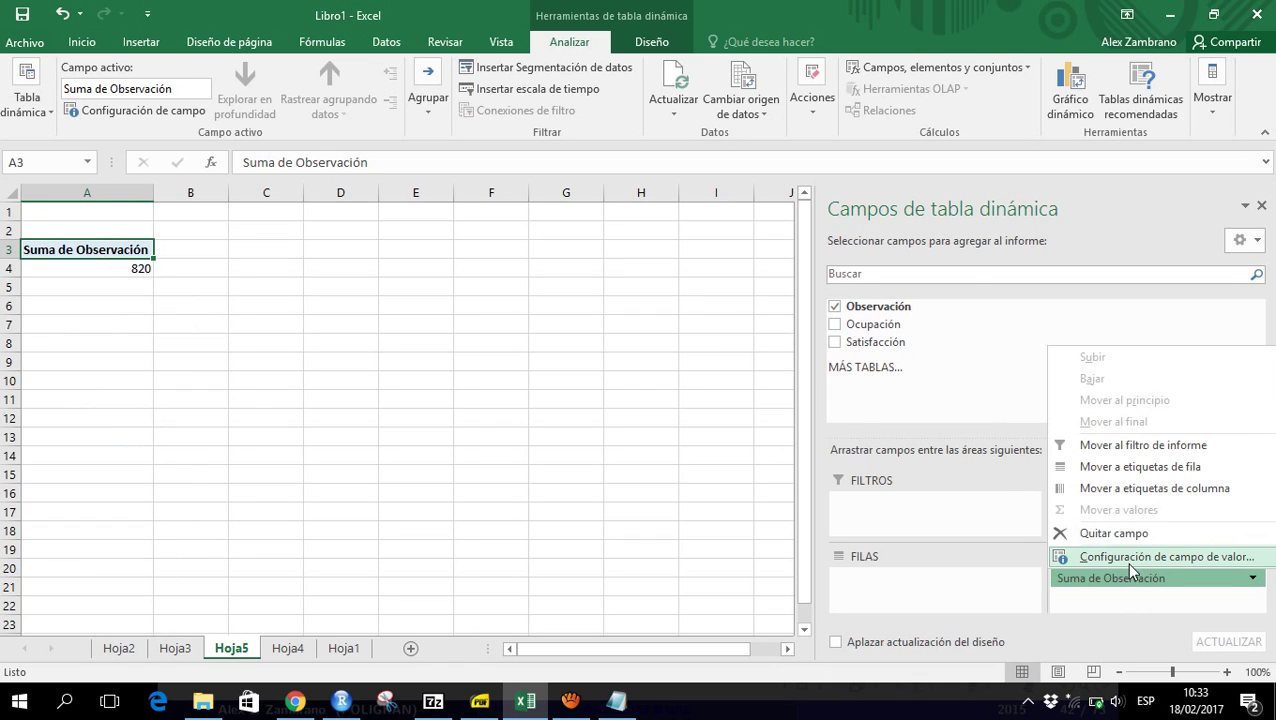
click(1128, 559)
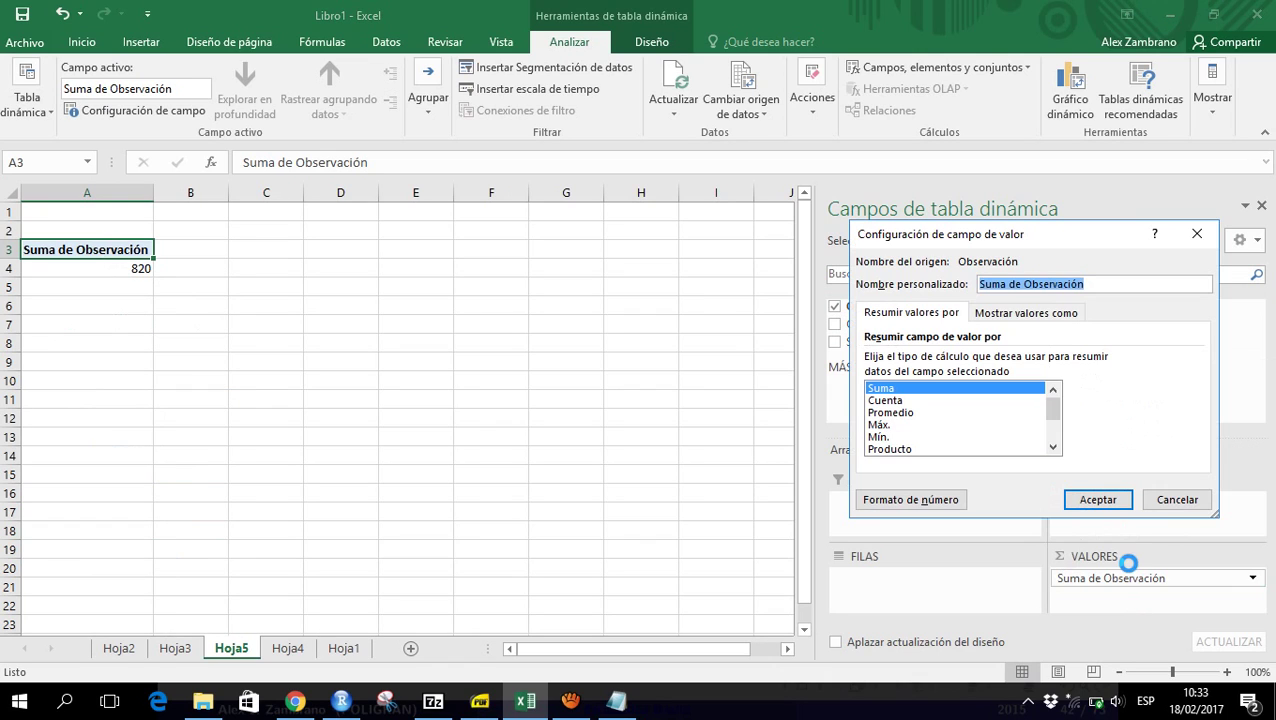
click(925, 400)
click(1097, 499)
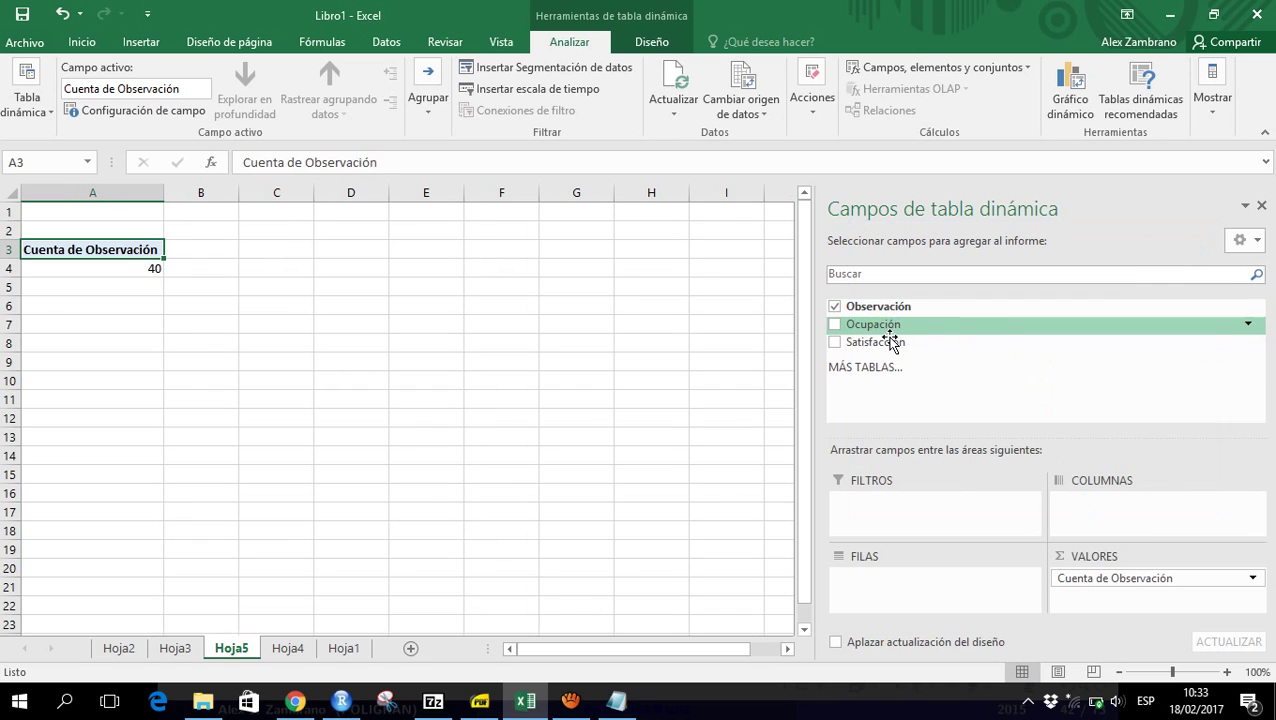
drag(885, 349, 890, 611)
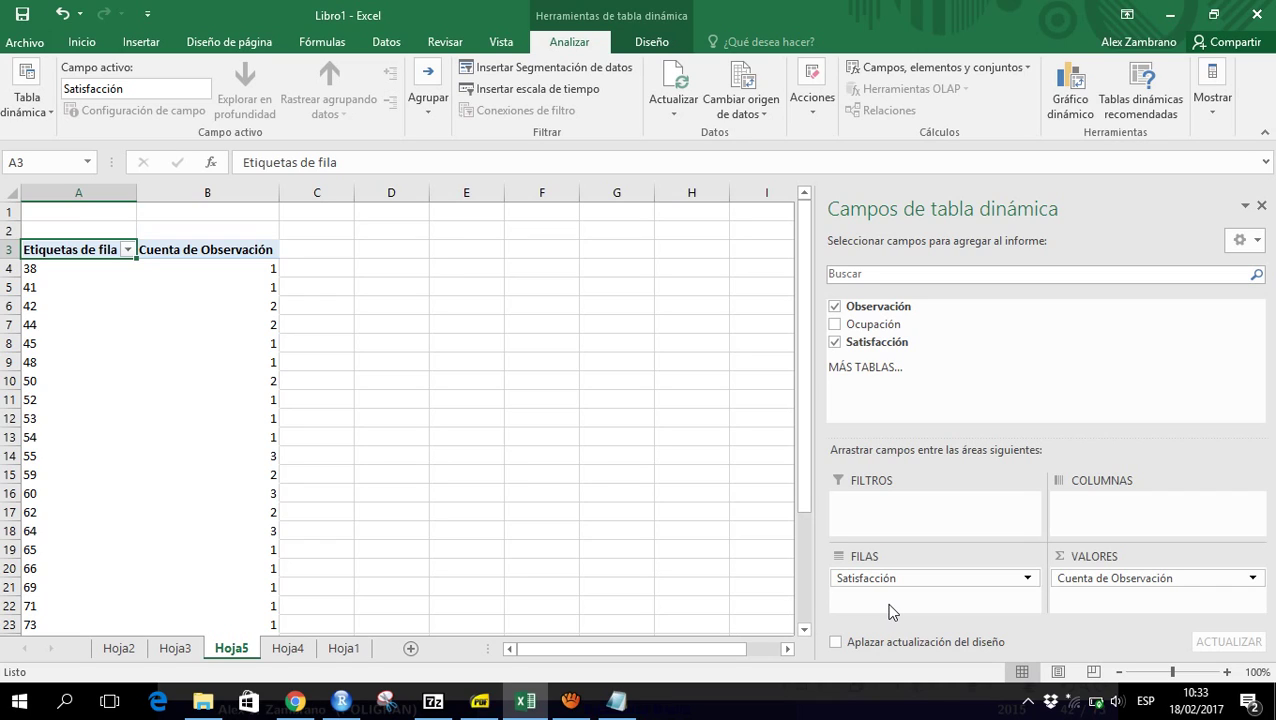
Switch to Estadística.pdf and go back to slides 26 and 27 to review the steps for frequency distributions of quantitative data
key(alt+Tab)
key(alt+Tab)
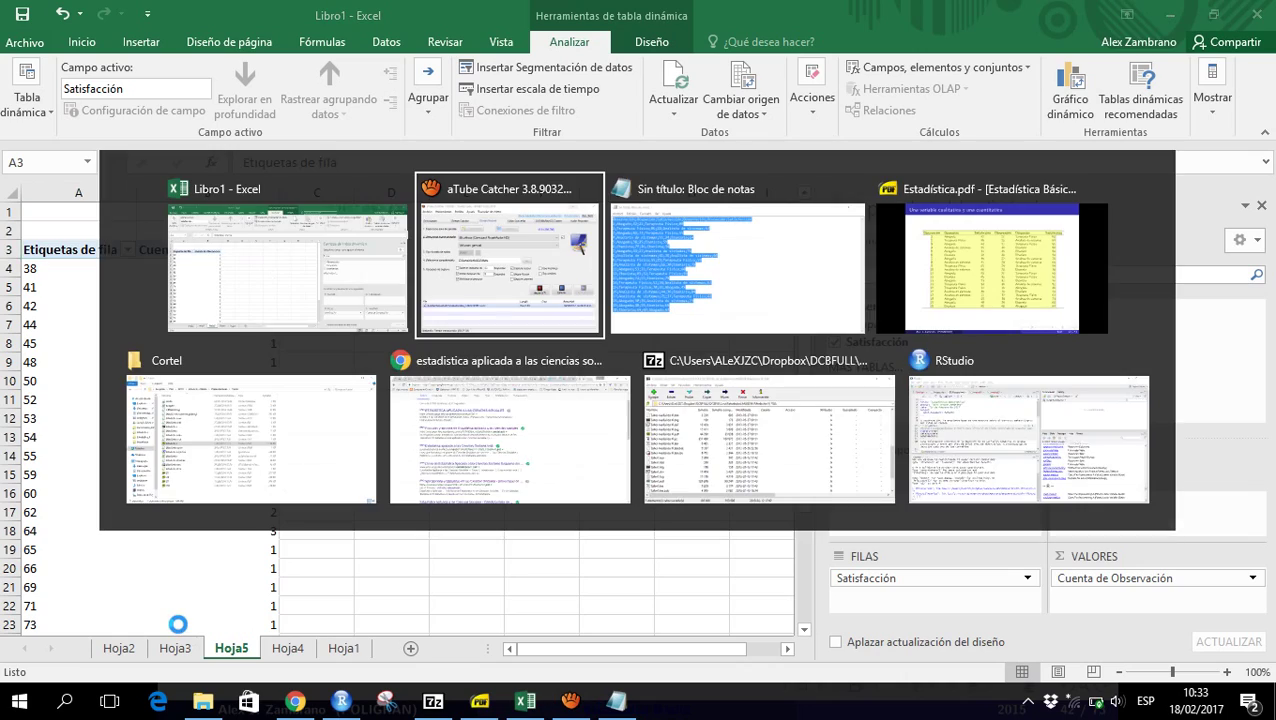
key(alt+Tab)
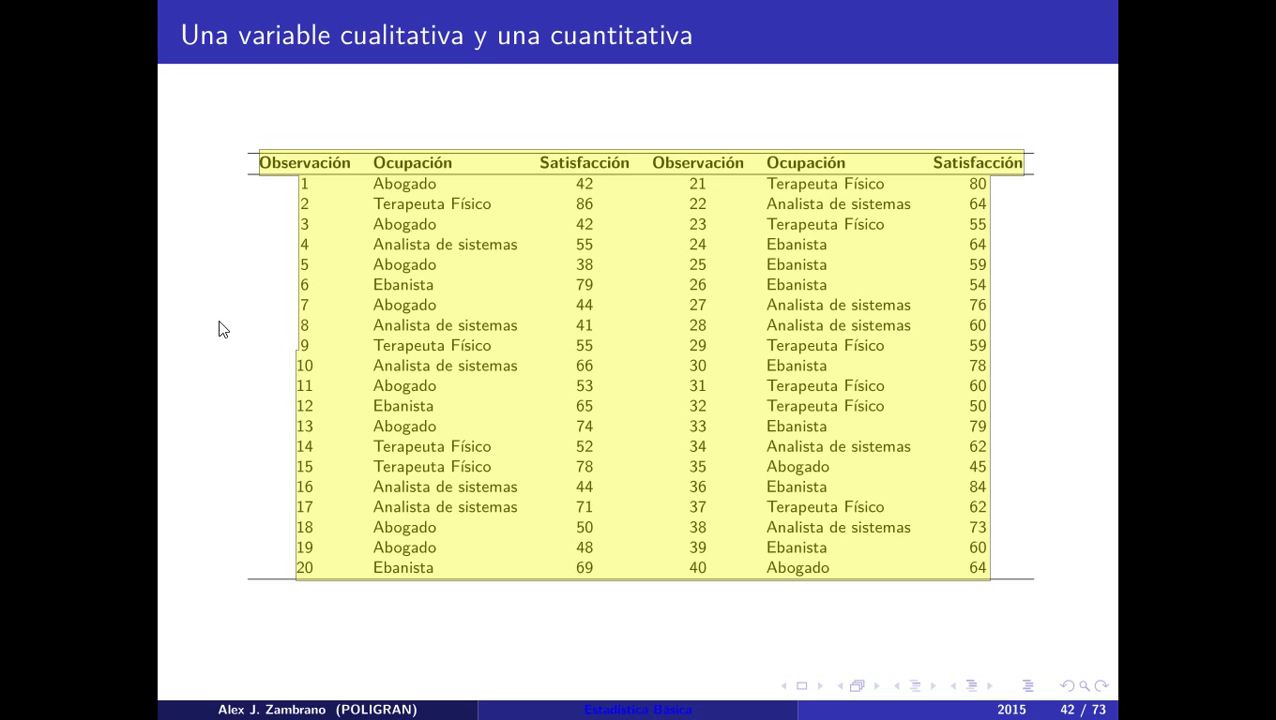
key(Left)
key(Left)
key(Left)
key(Left)
key(Left)
key(Left)
key(Left)
key(Left)
key(Left)
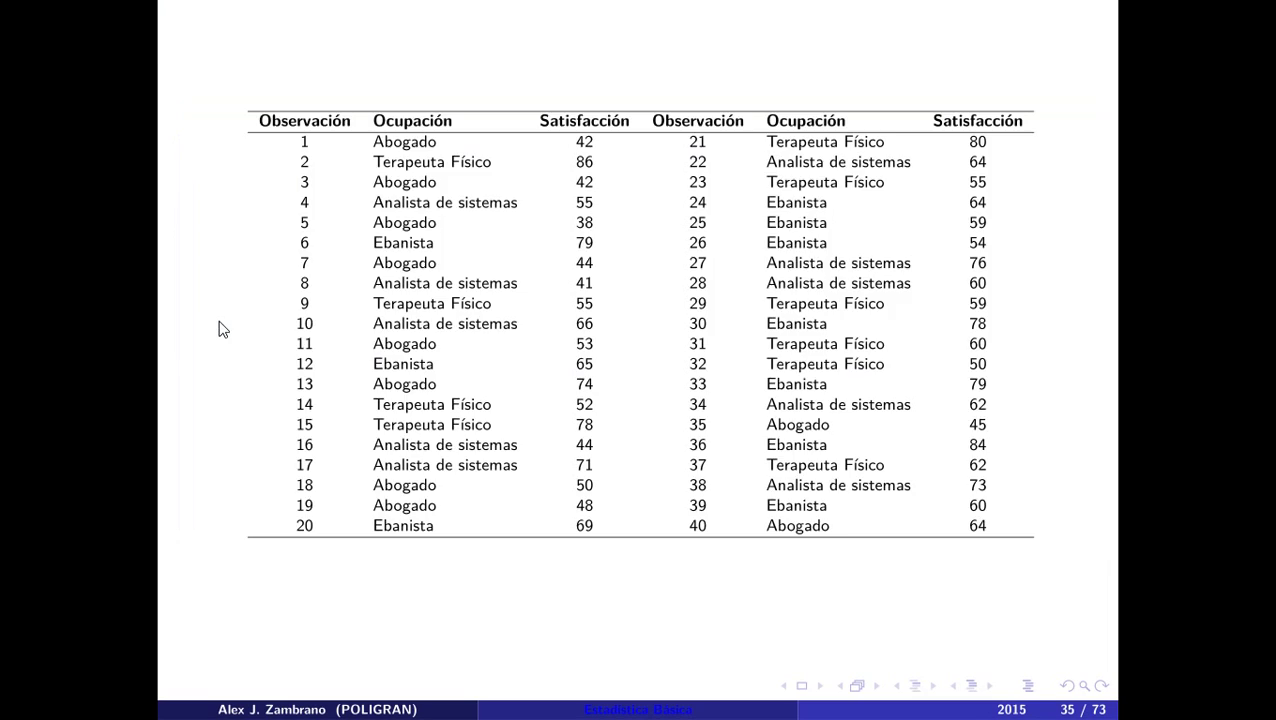
key(Left)
key(Left)
key(Left)
key(Left)
key(Left)
key(Left)
key(Left)
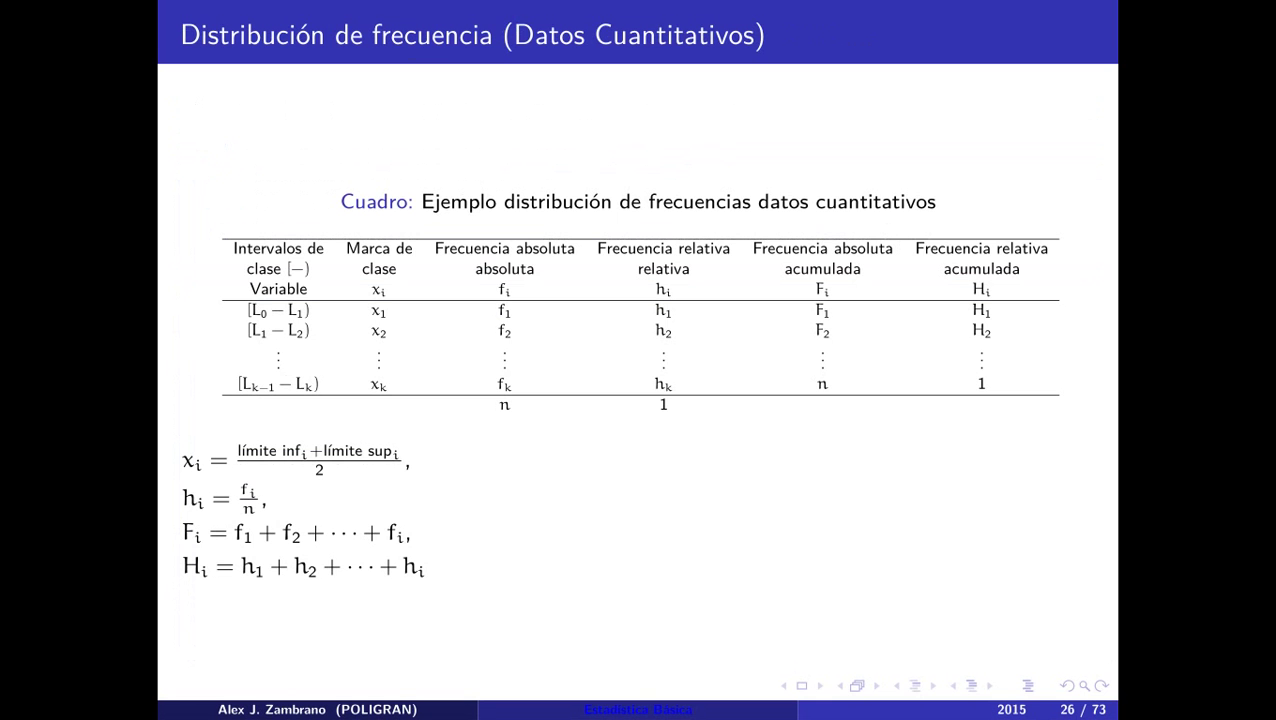
key(Right)
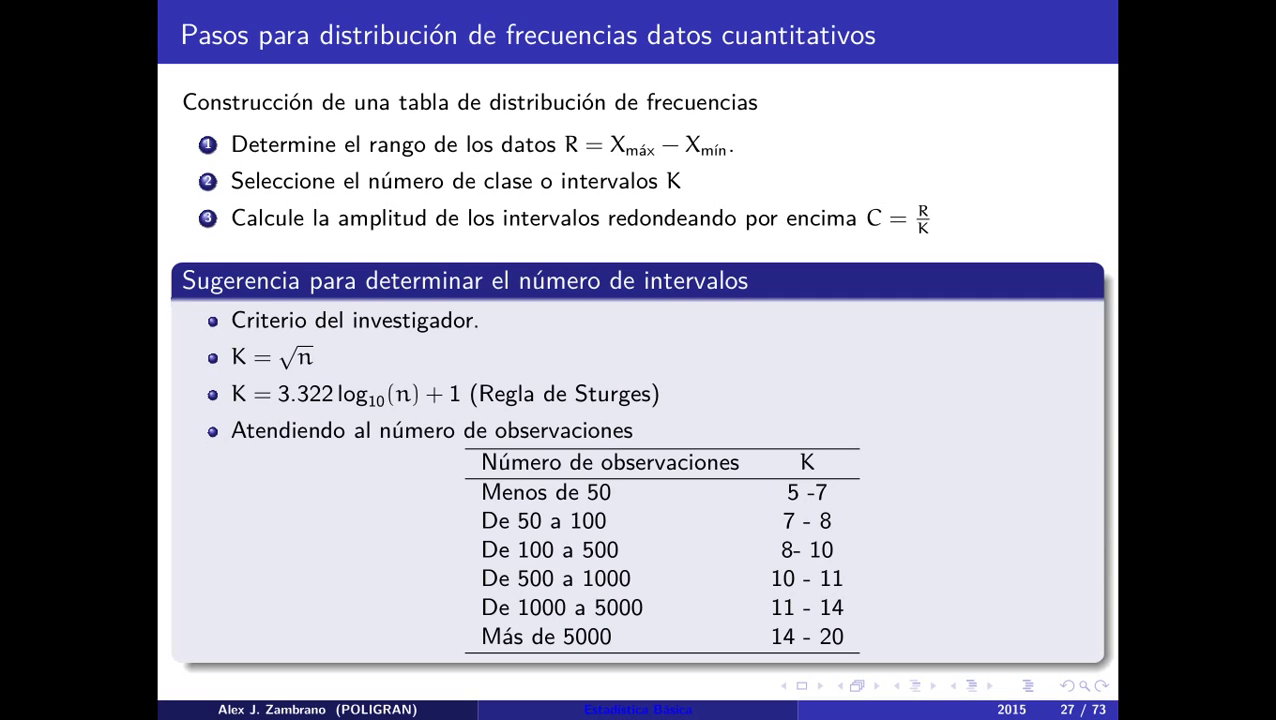
Switch back to Excel and enter the label Mín in cell D1 beside the pivot table
key(alt+Tab)
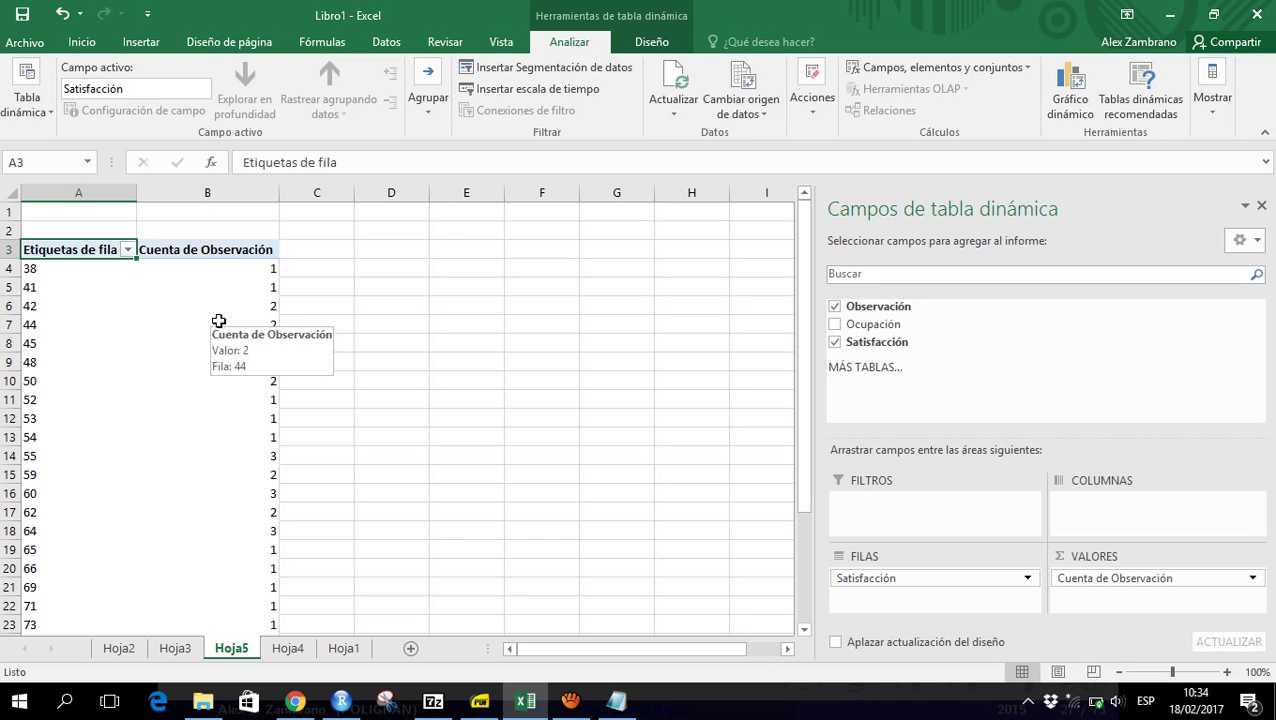
key(Up)
key(Up)
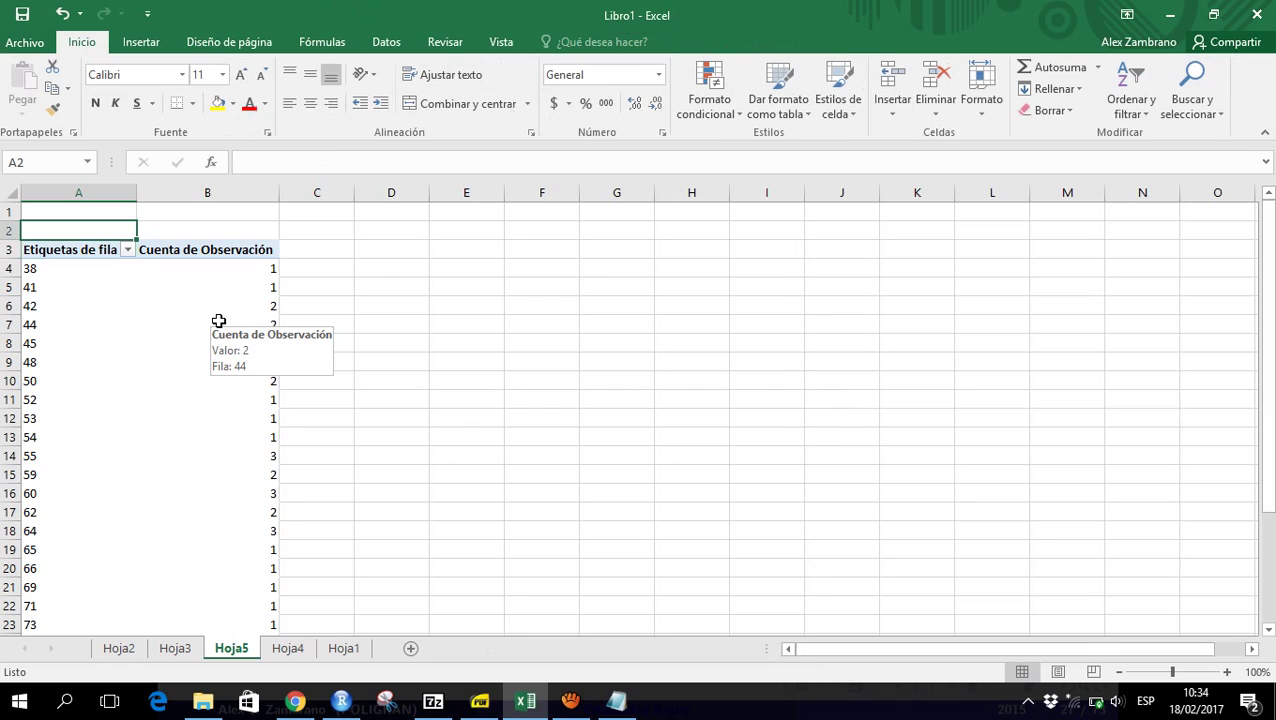
key(Right)
key(Right)
key(Right)
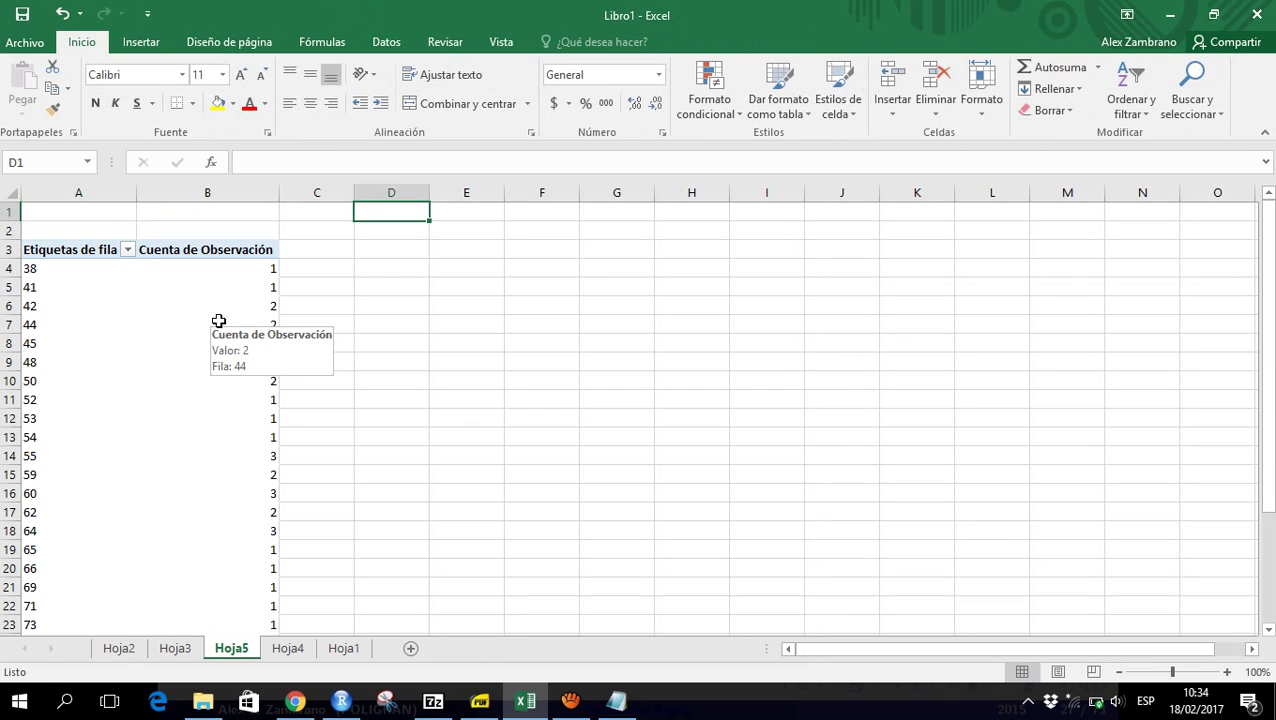
text(Mín)
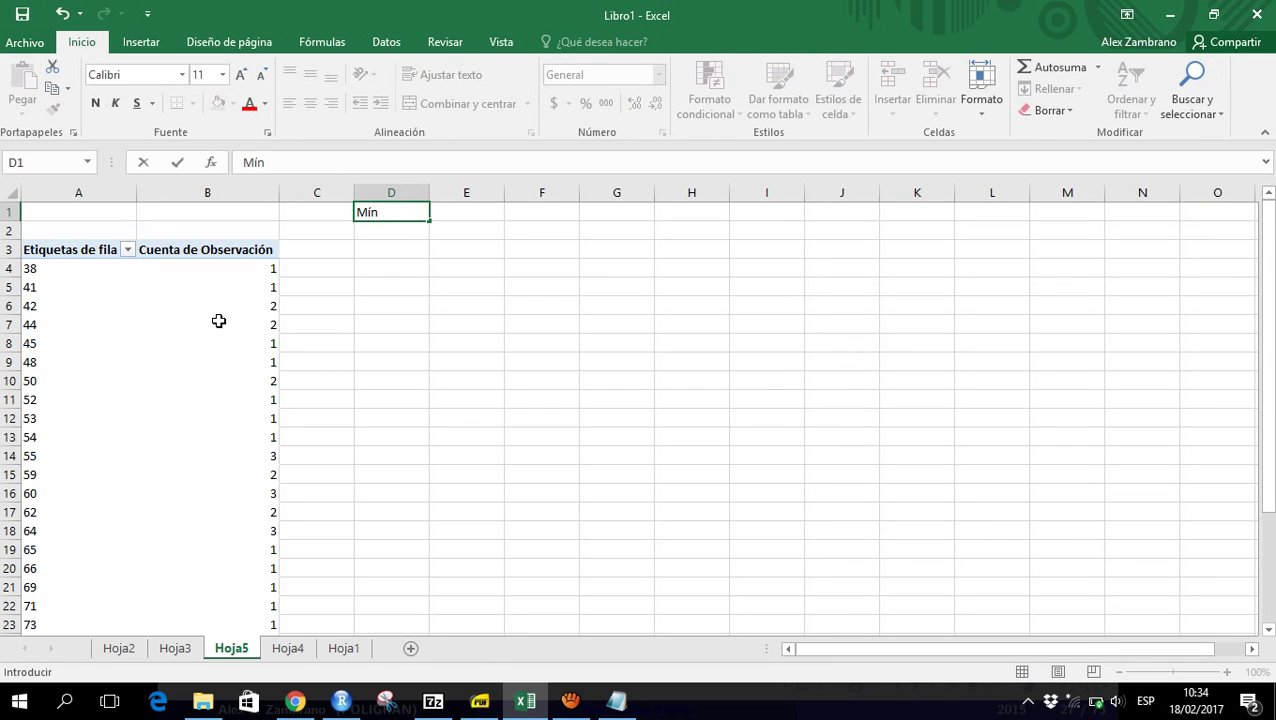
key(Return)
key(Up)
key(Right)
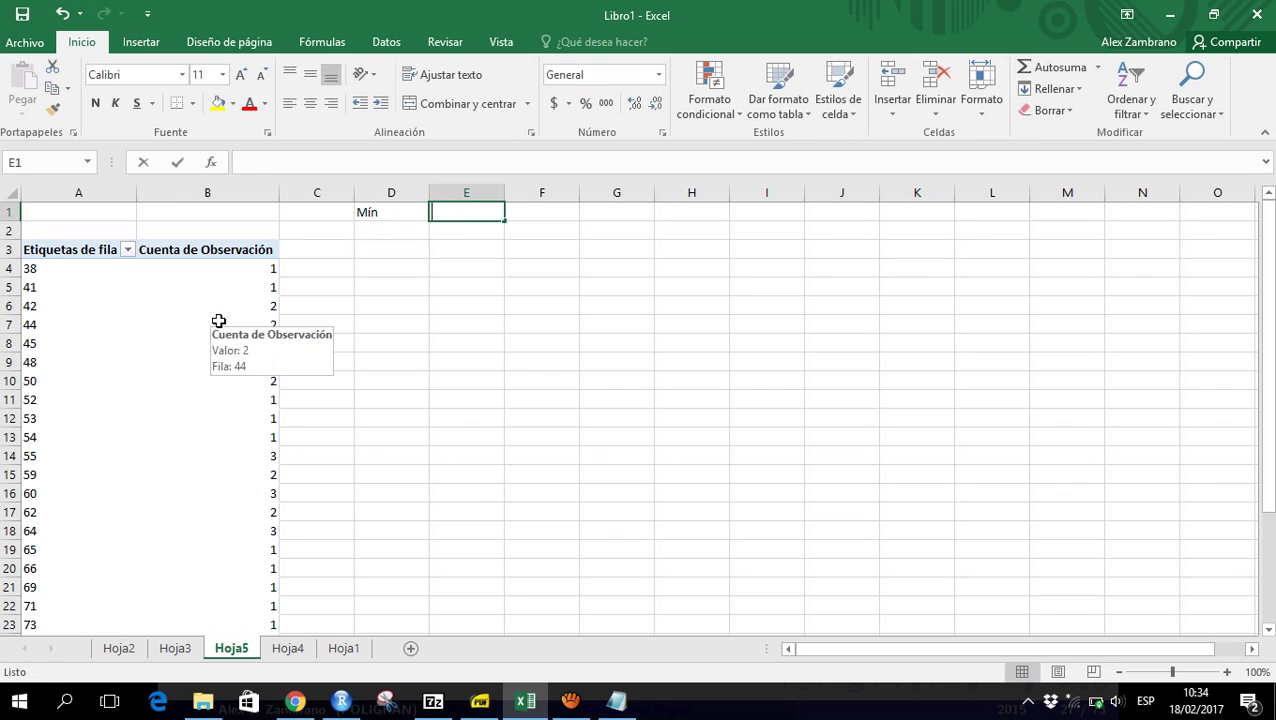
Enter 38 as the Mín value in E1, and look through the pivot table's satisfaction scores for the maximum
text(38)
key(Return)
key(Down)
key(Left)
key(Left)
key(Left)
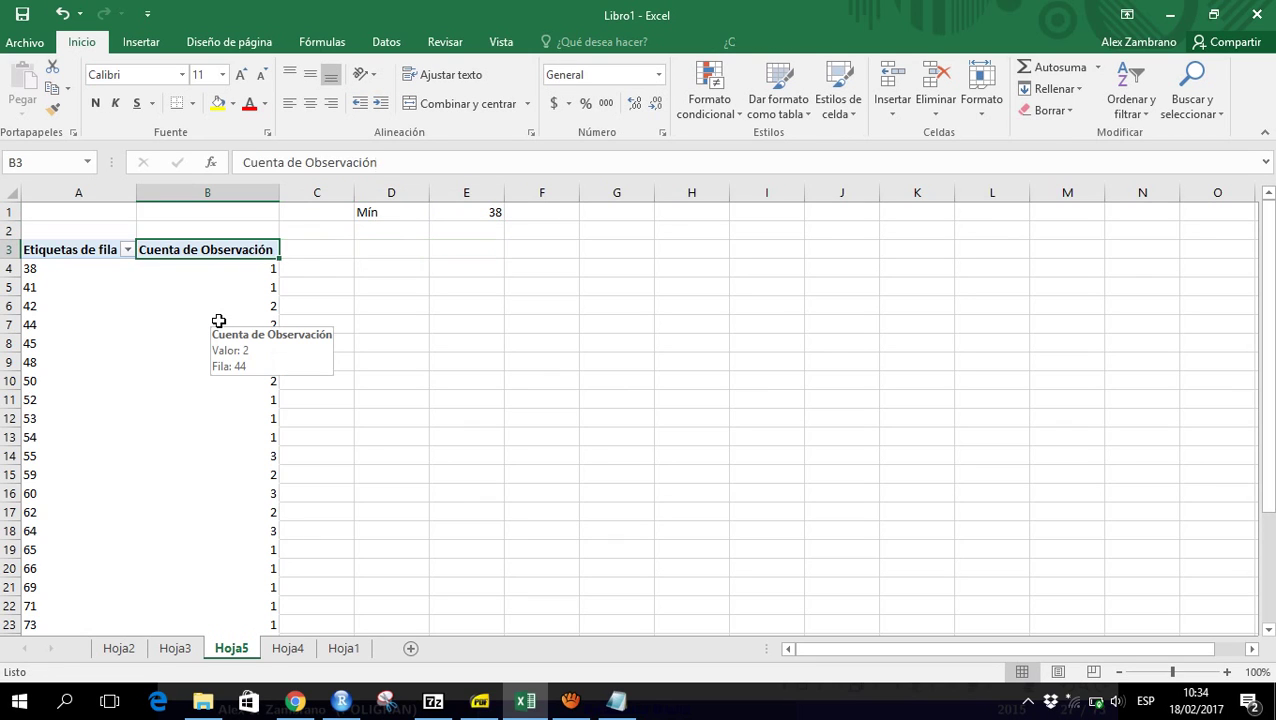
key(Down)
key(ctrl+Down)
key(Up)
key(ctrl+Up)
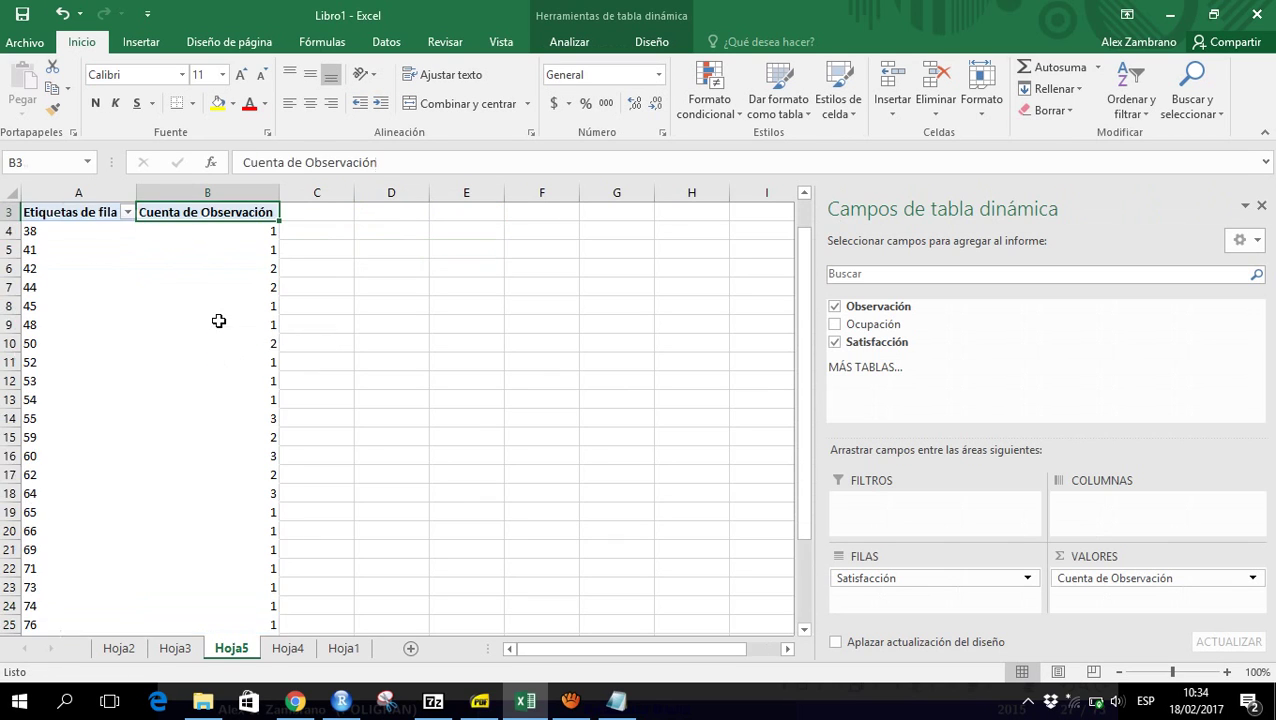
Enter the label Máx in D2 and the value 86 beside it in E2
key(Up)
key(Up)
key(Down)
key(Right)
key(Right)
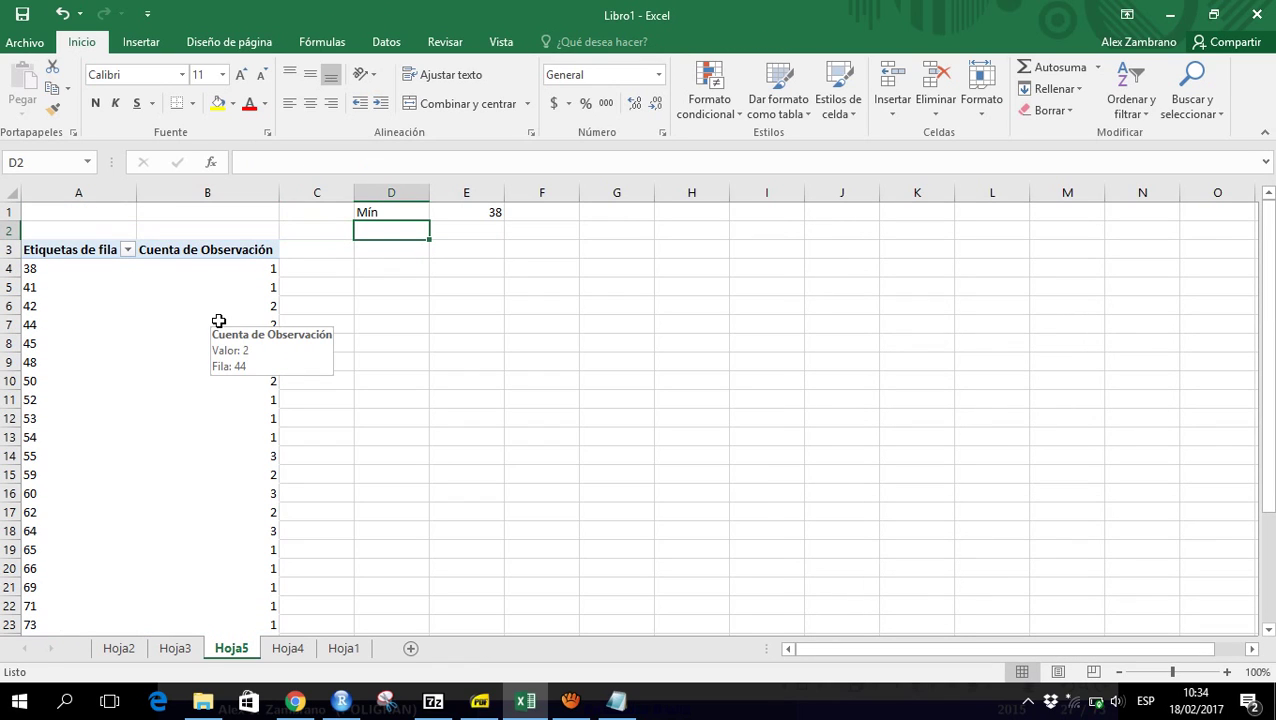
text(Máx)
key(ctrl+Return)
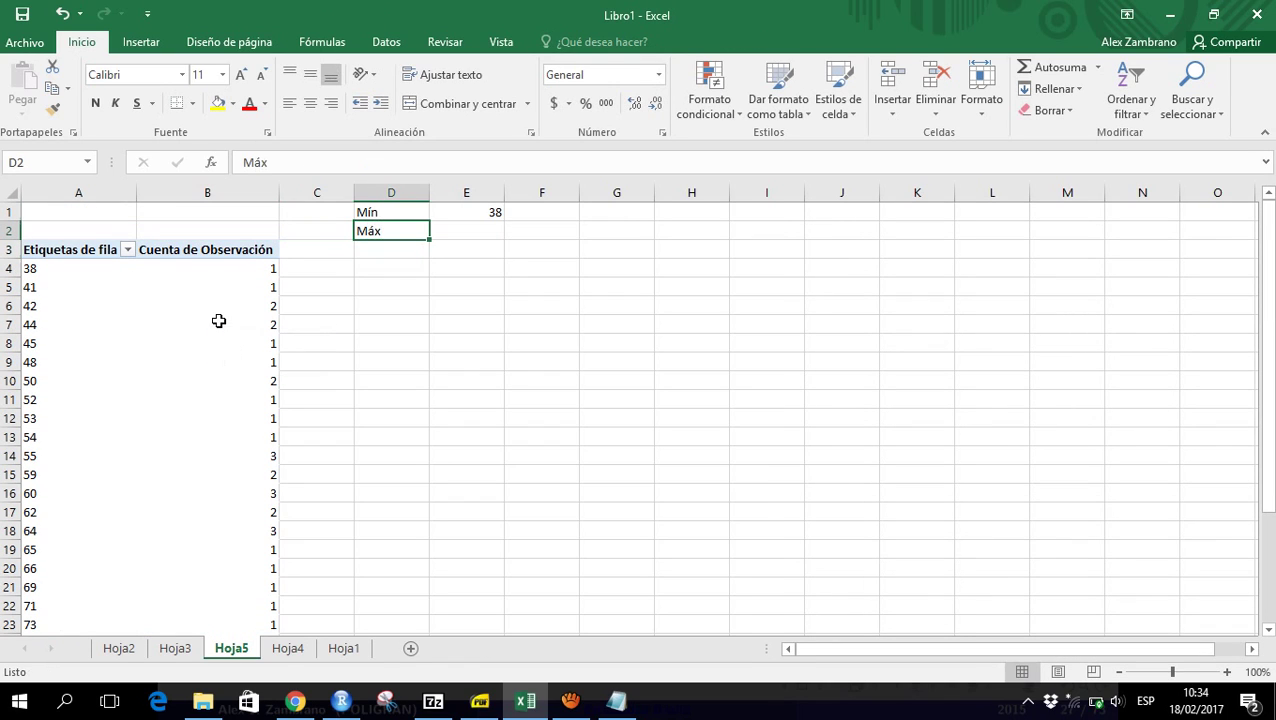
key(Right)
text((6)
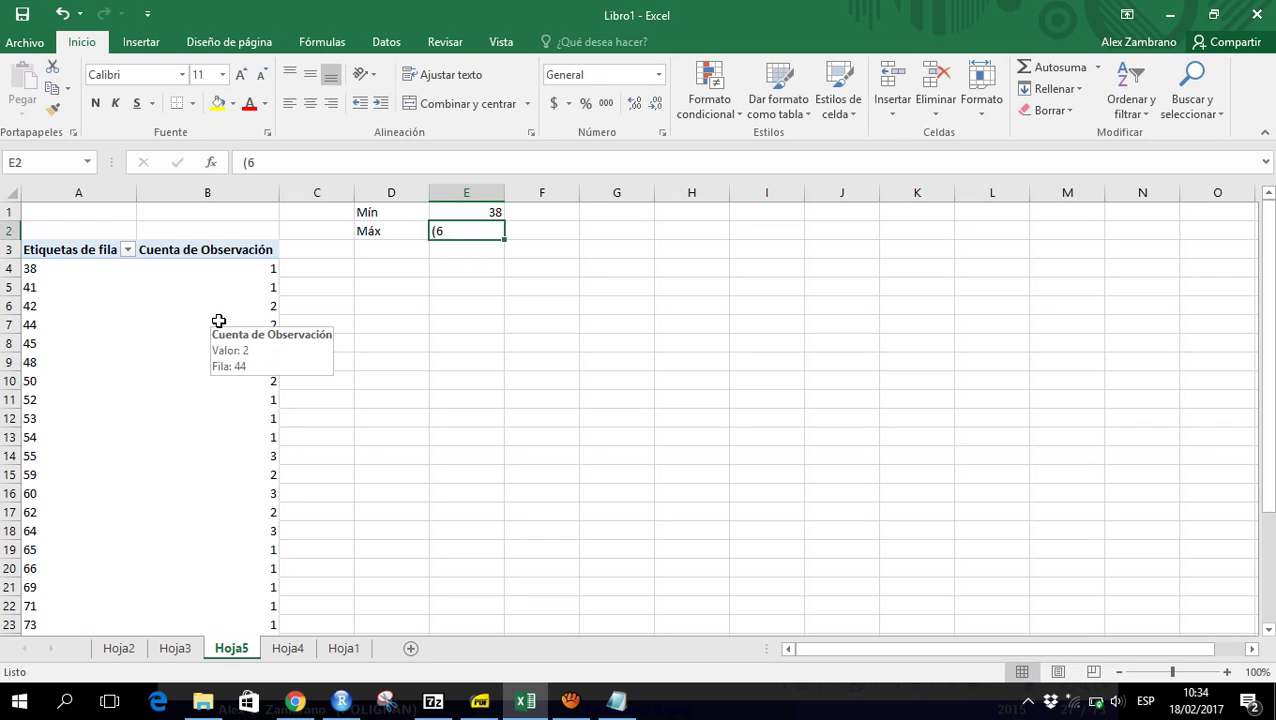
text(86)
key(Right)
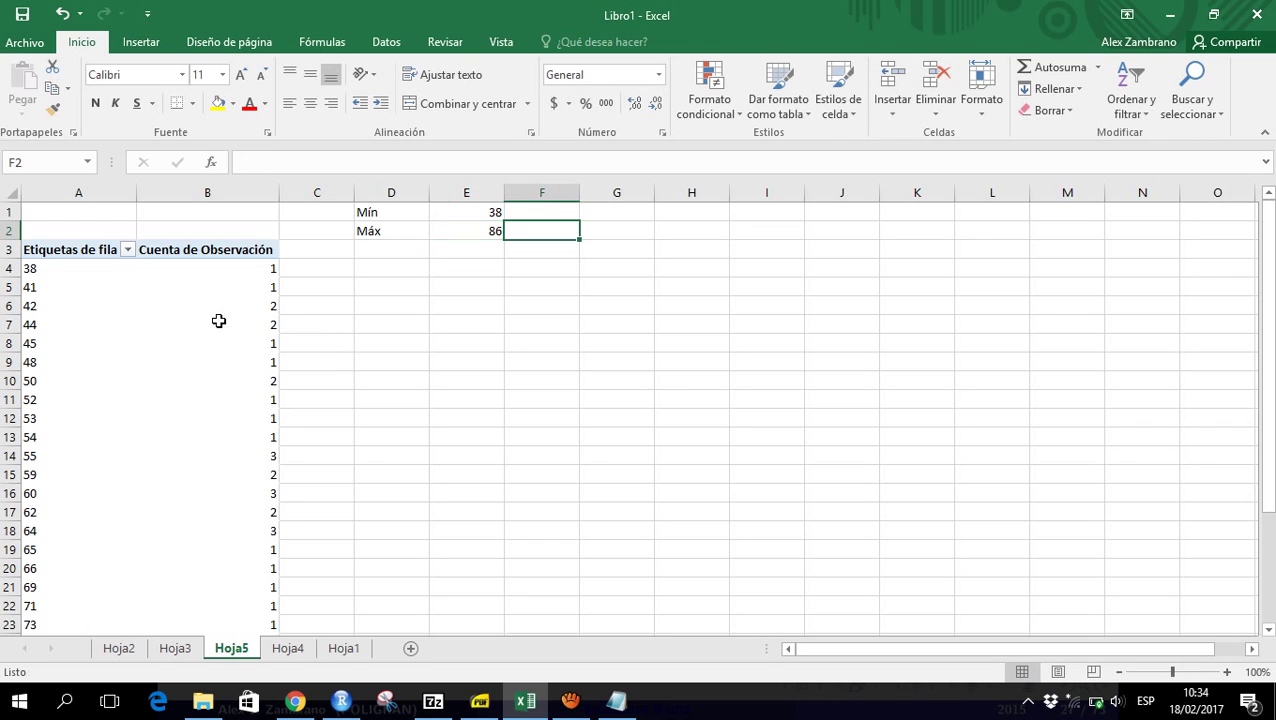
Enter the label Rango in cell F1
key(Up)
text(Rango)
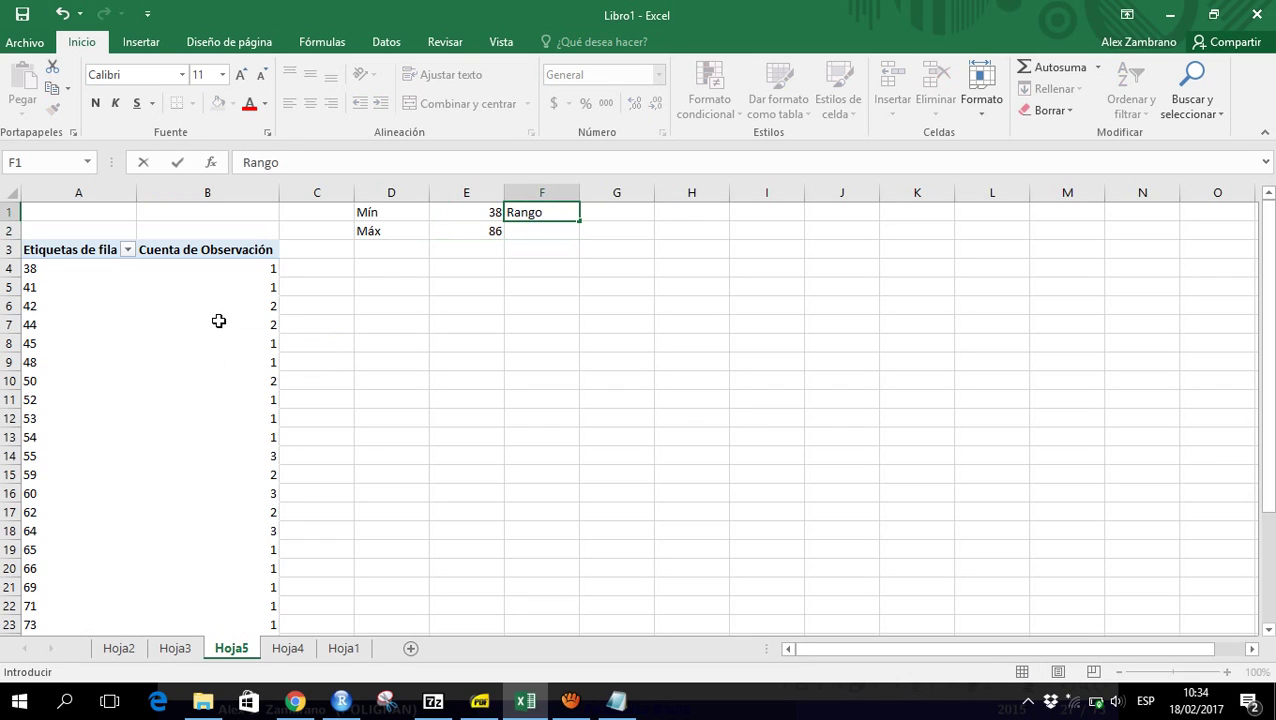
key(Return)
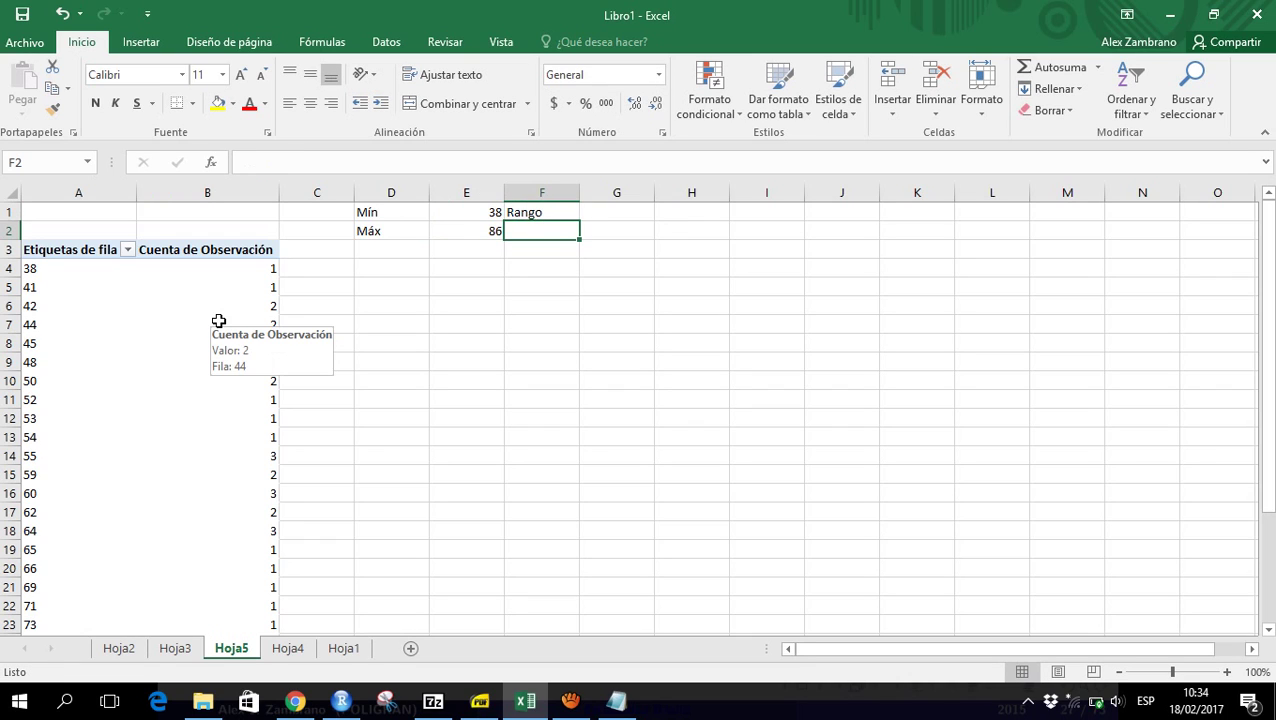
Calculate the range in G1 with the formula =E2-E1
key(Up)
key(Right)
text(=)
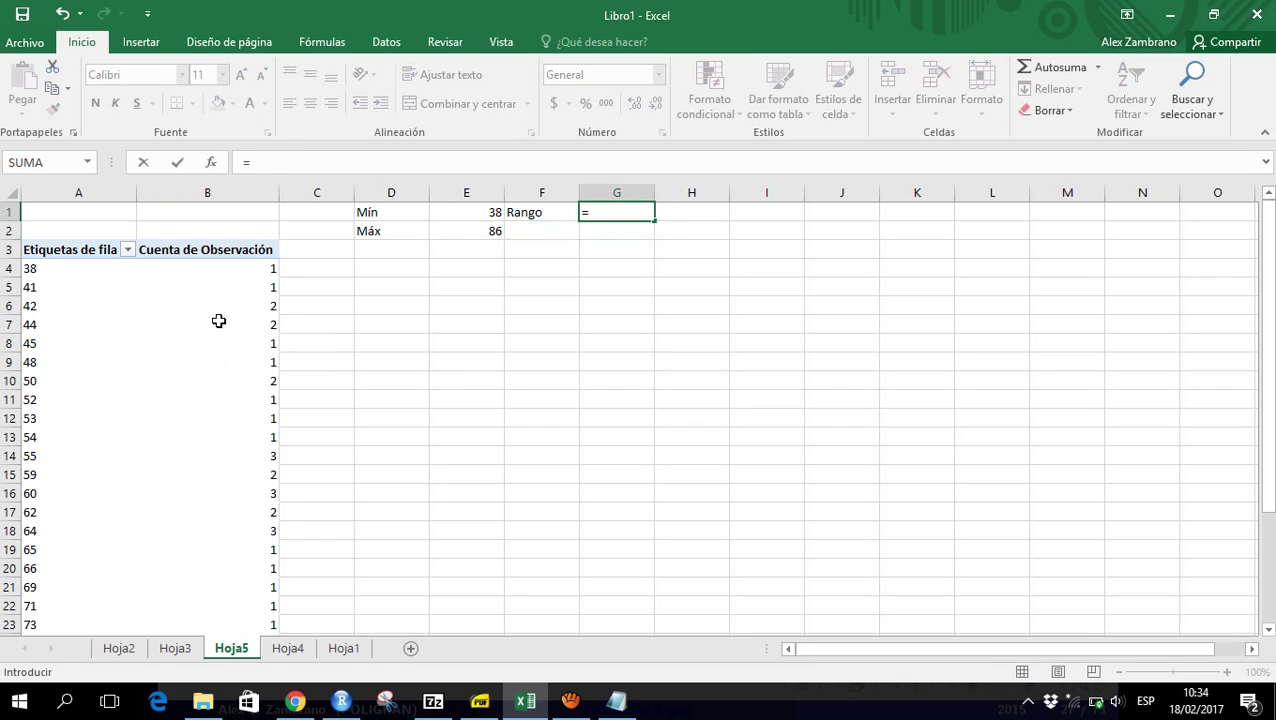
key(Left)
key(Left)
key(Down)
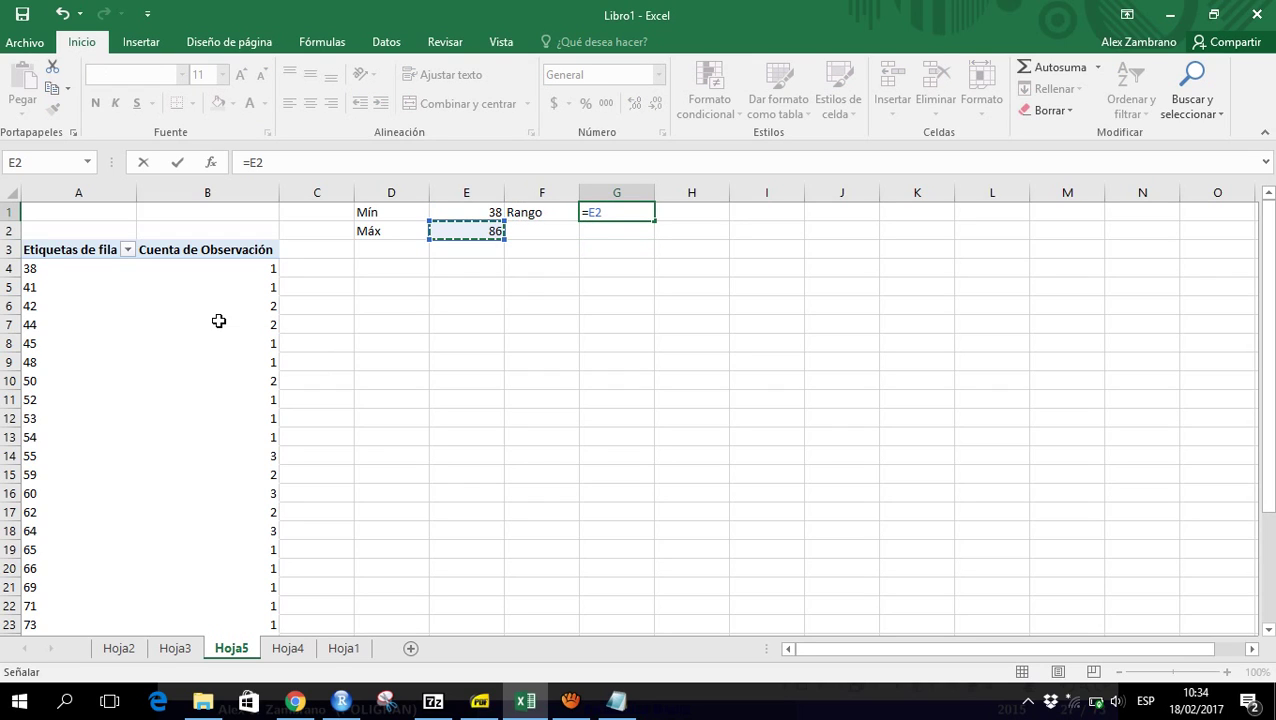
text(-)
key(Left)
key(Left)
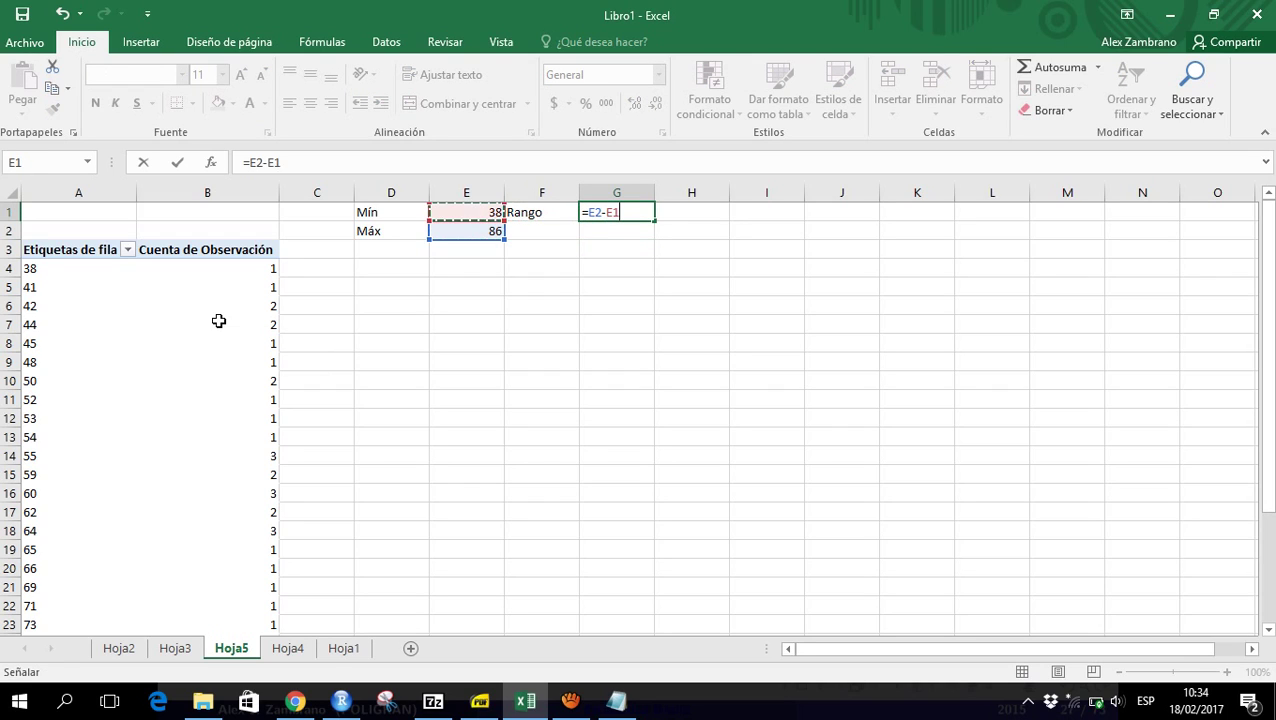
key(Return)
key(Up)
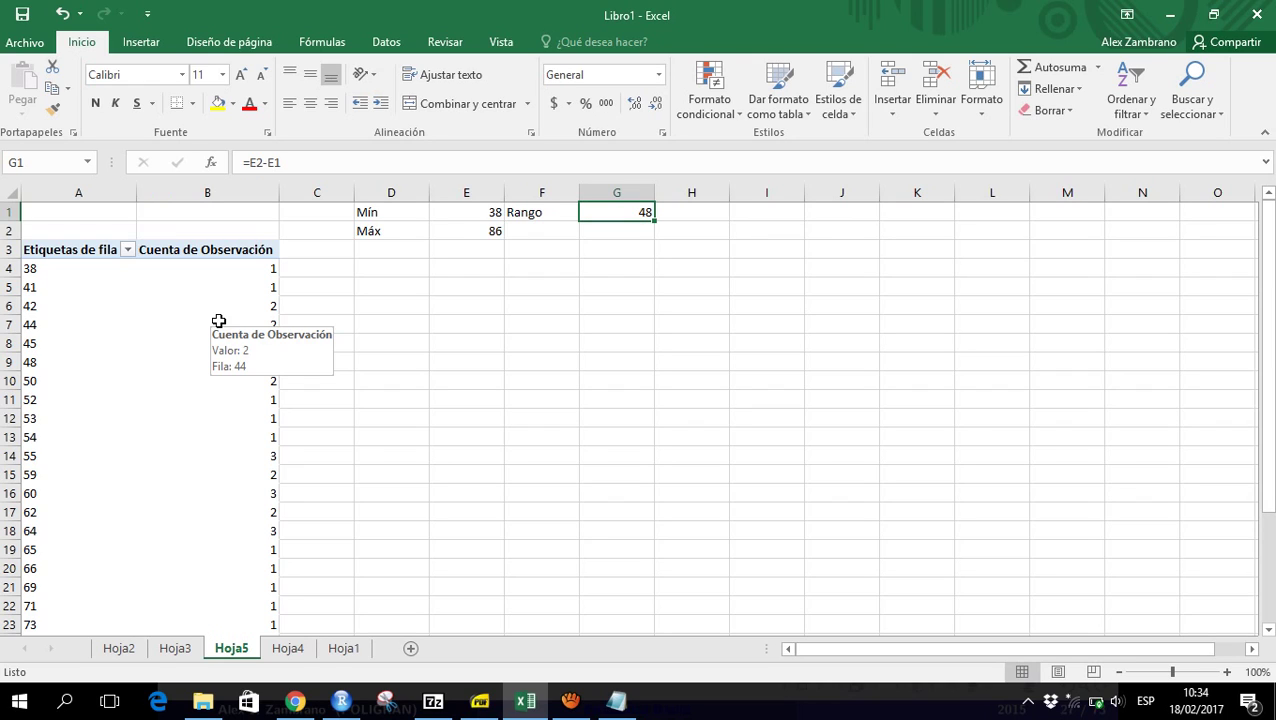
Enter the label Número de intervalos in cell F2, below Rango
key(Down)
key(Left)
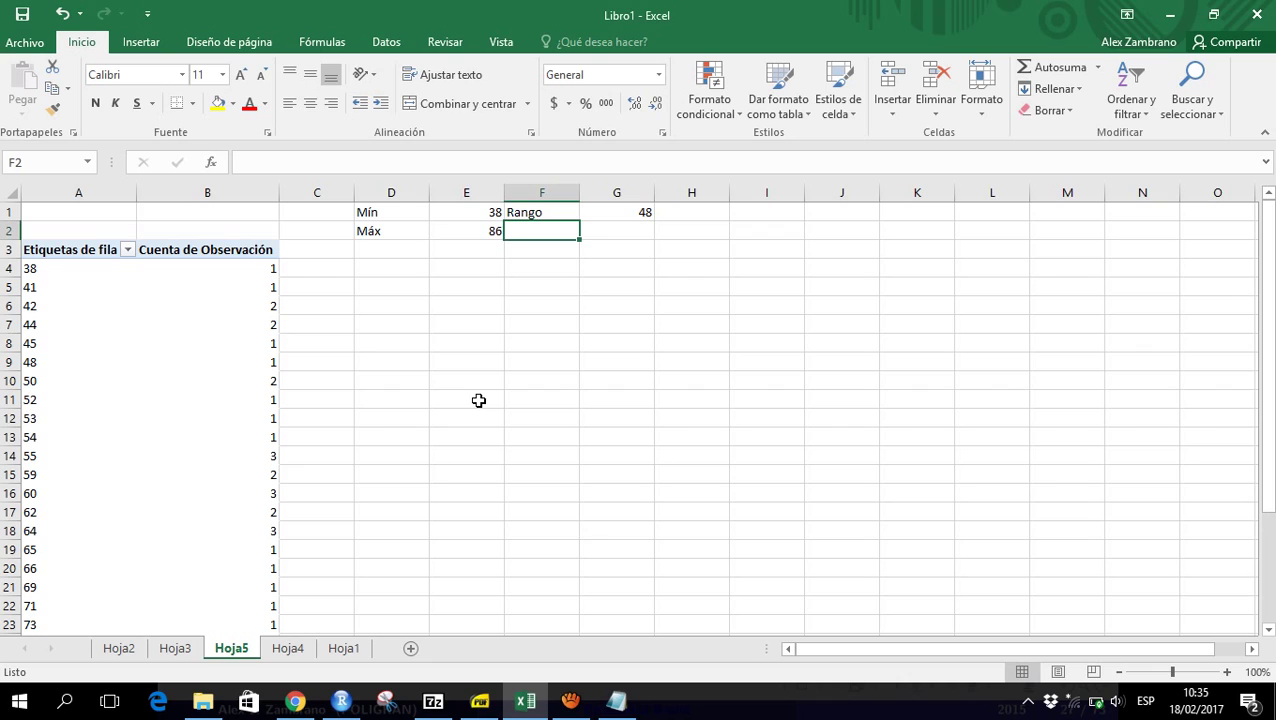
text(Número d)
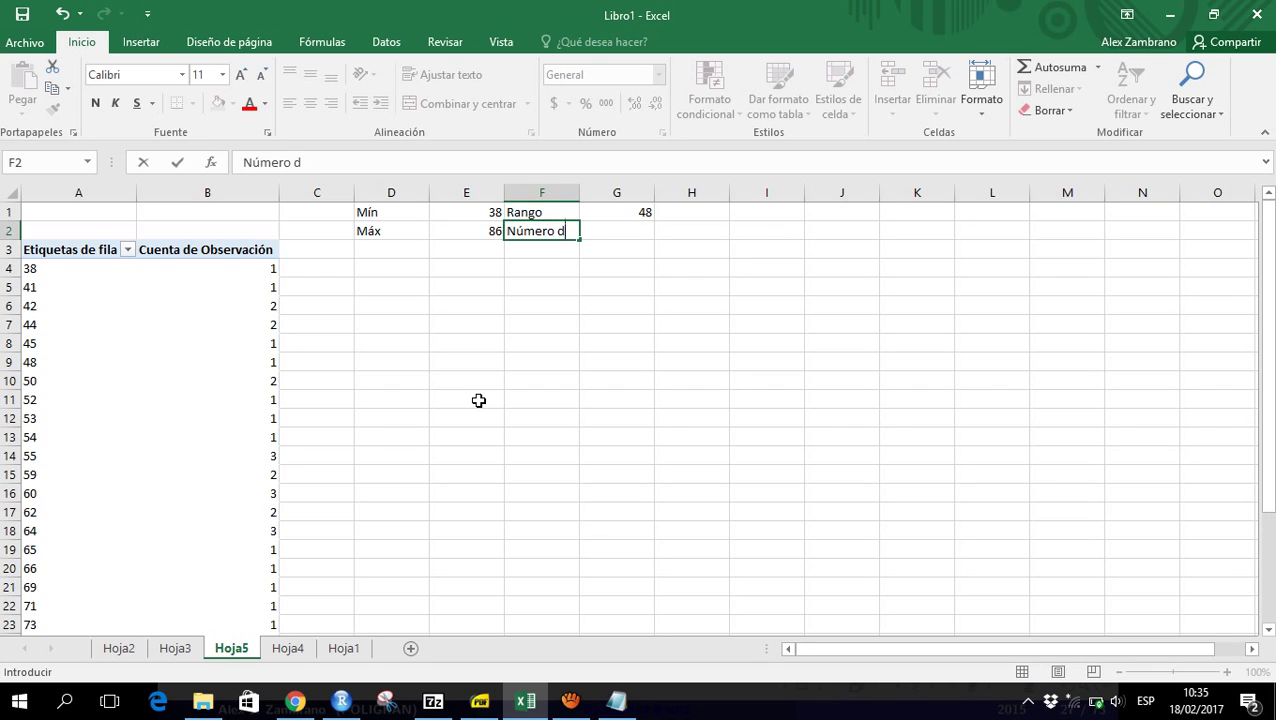
text(e intervalos)
key(Return)
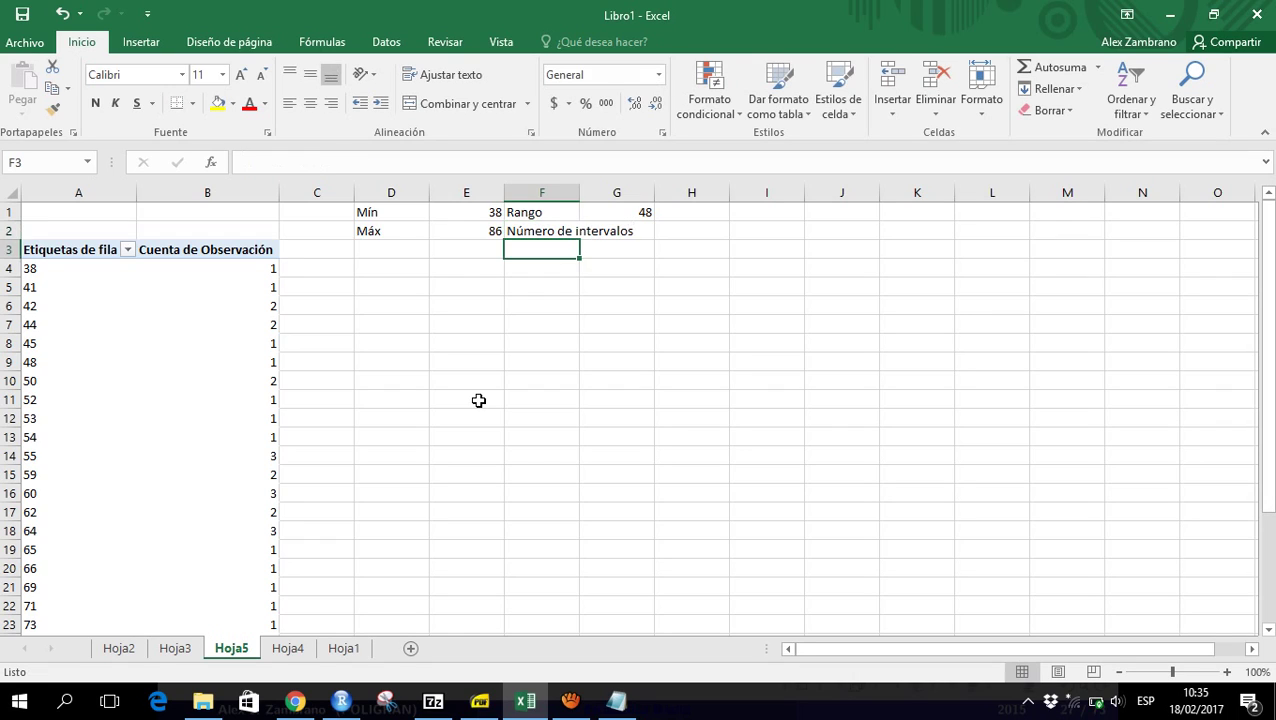
Calculate the number of intervals in G2 with the formula =3.322*LOG10(40)+1
key(Up)
key(Right)
text(=3)
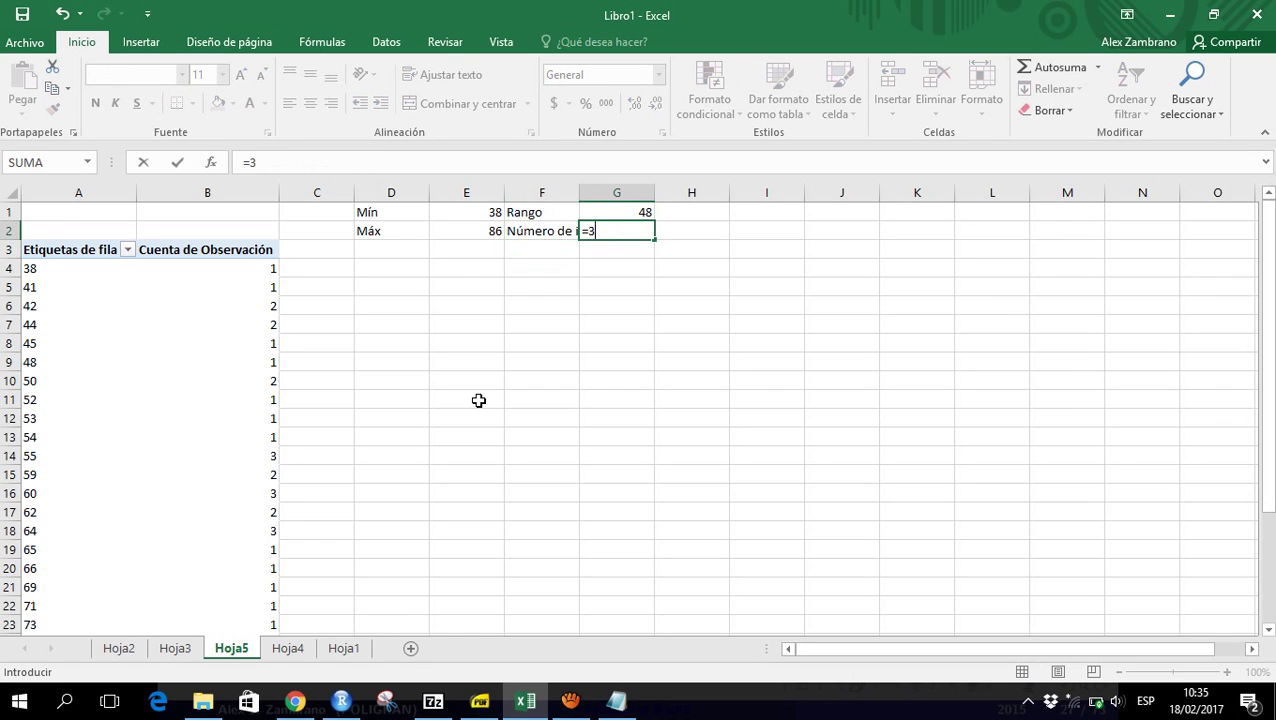
text(.322*lo)
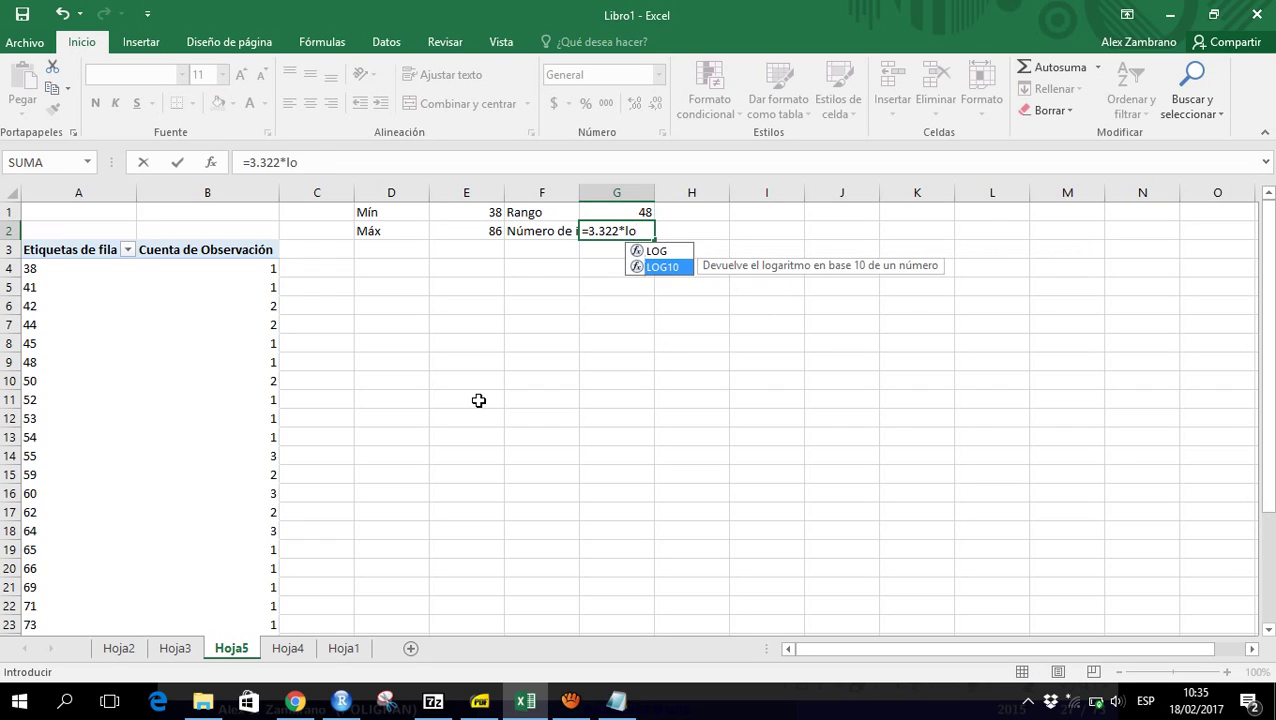
key(Tab)
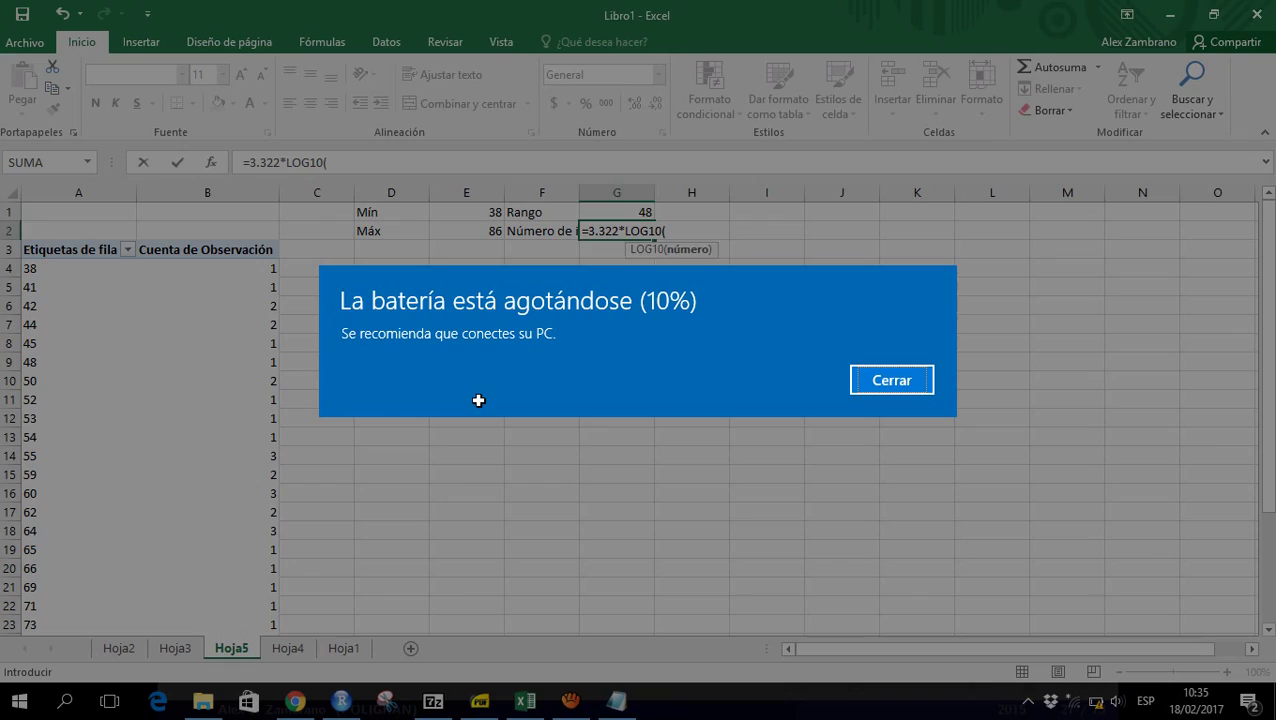
key(Return)
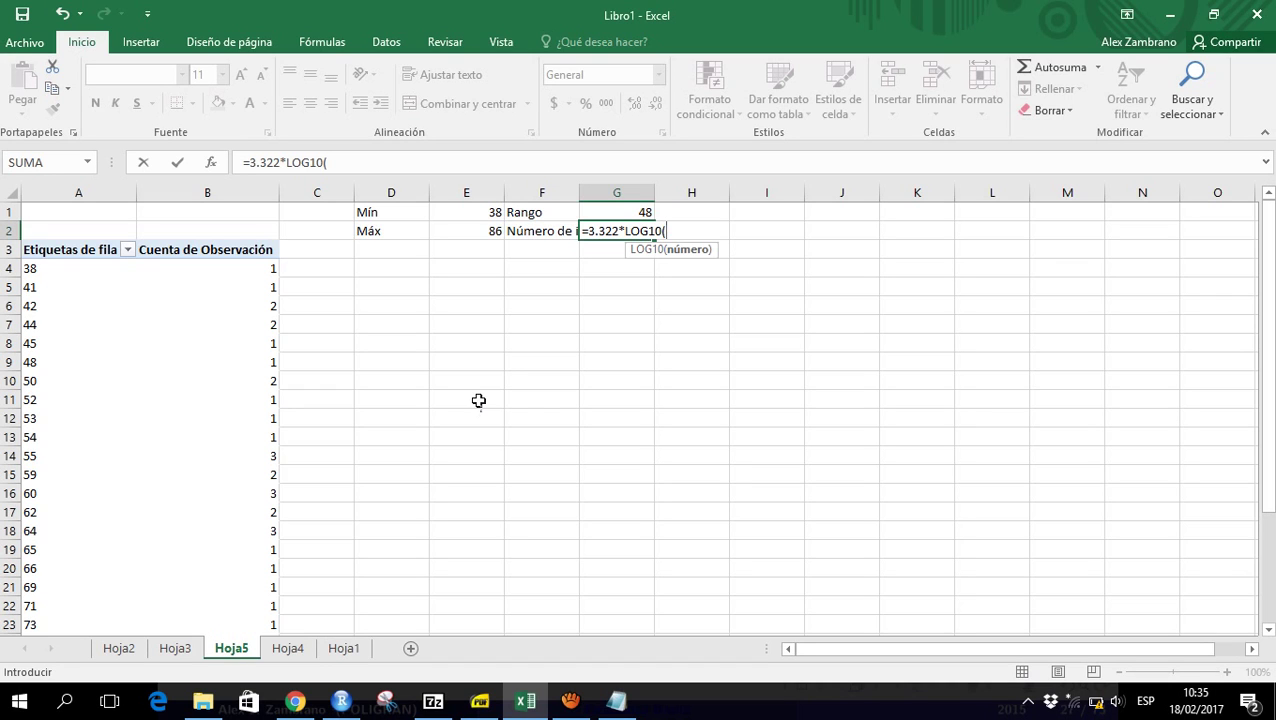
text(40)+1)
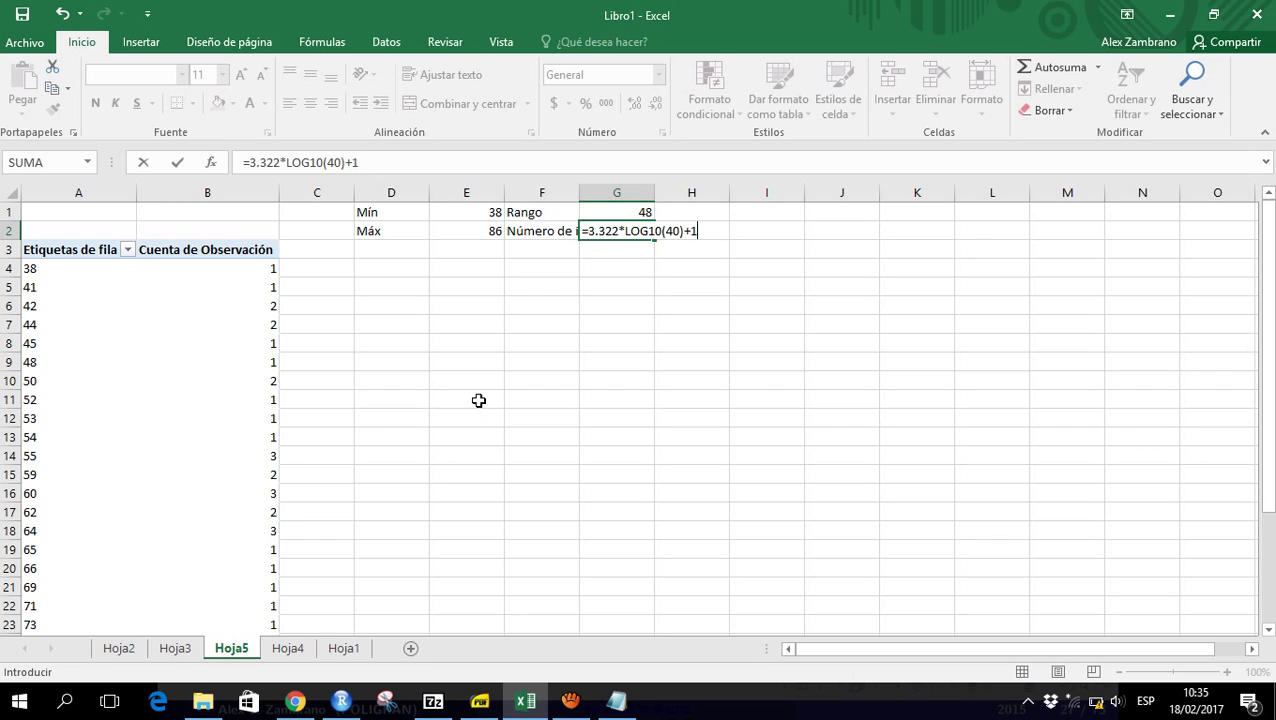
key(Return)
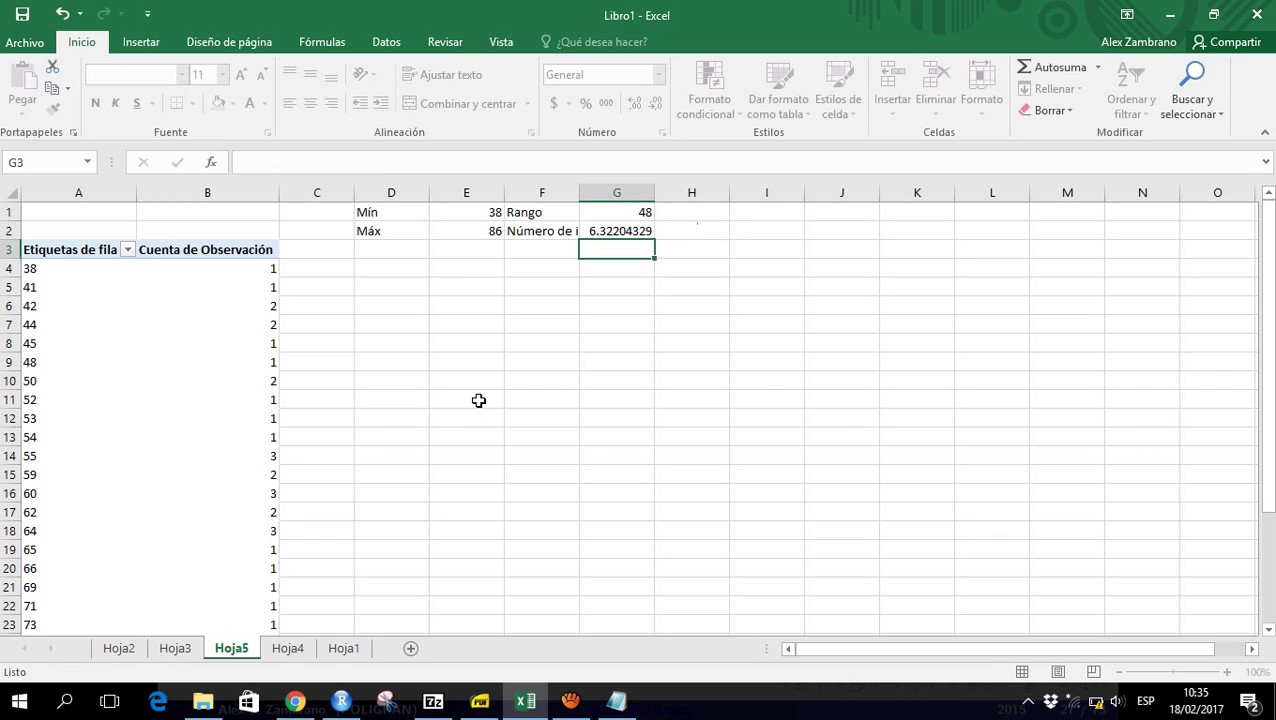
key(Up)
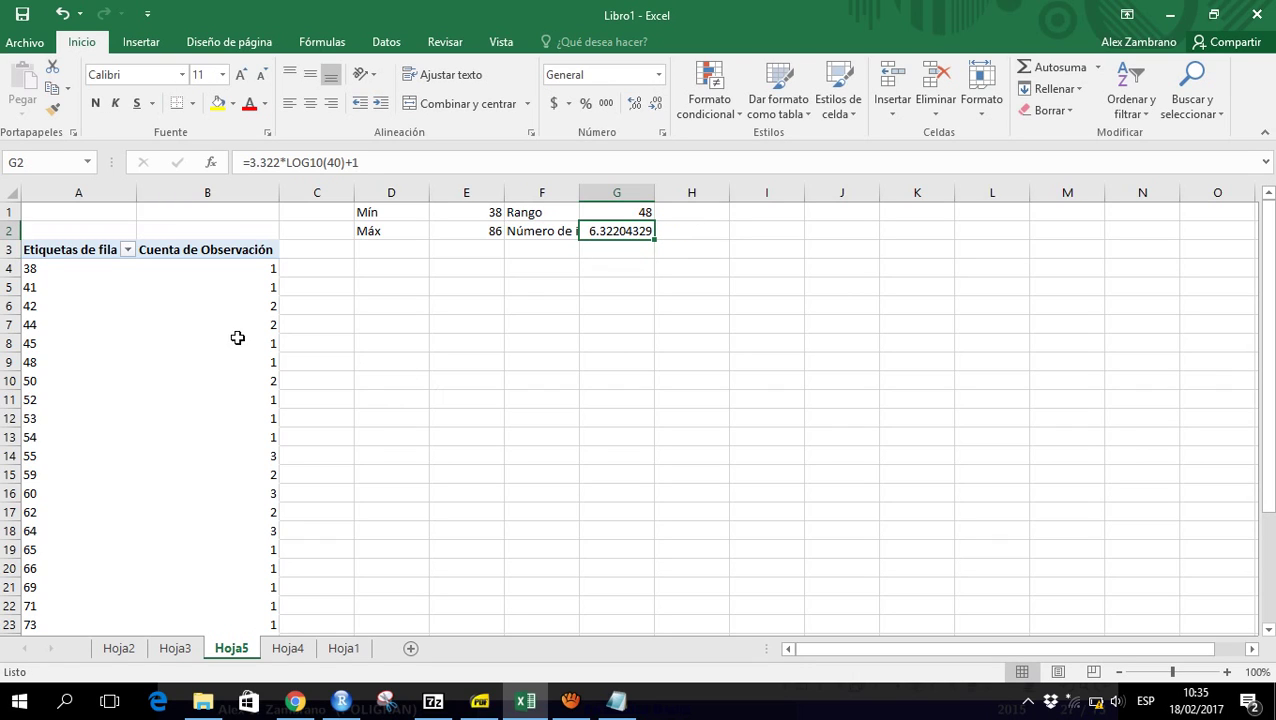
Check the total number of observations in the pivot table's Total general row, and return to the interval formula in G2
click(78, 329)
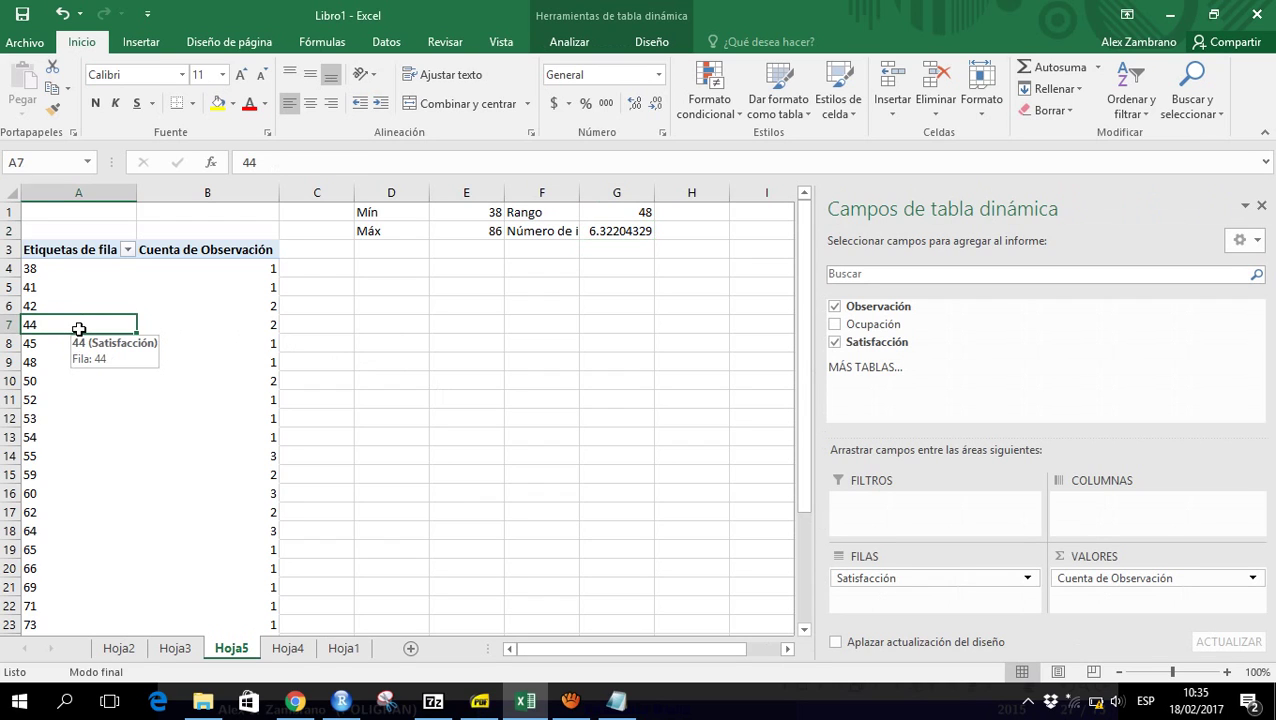
key(ctrl+Down)
key(Down)
key(Up)
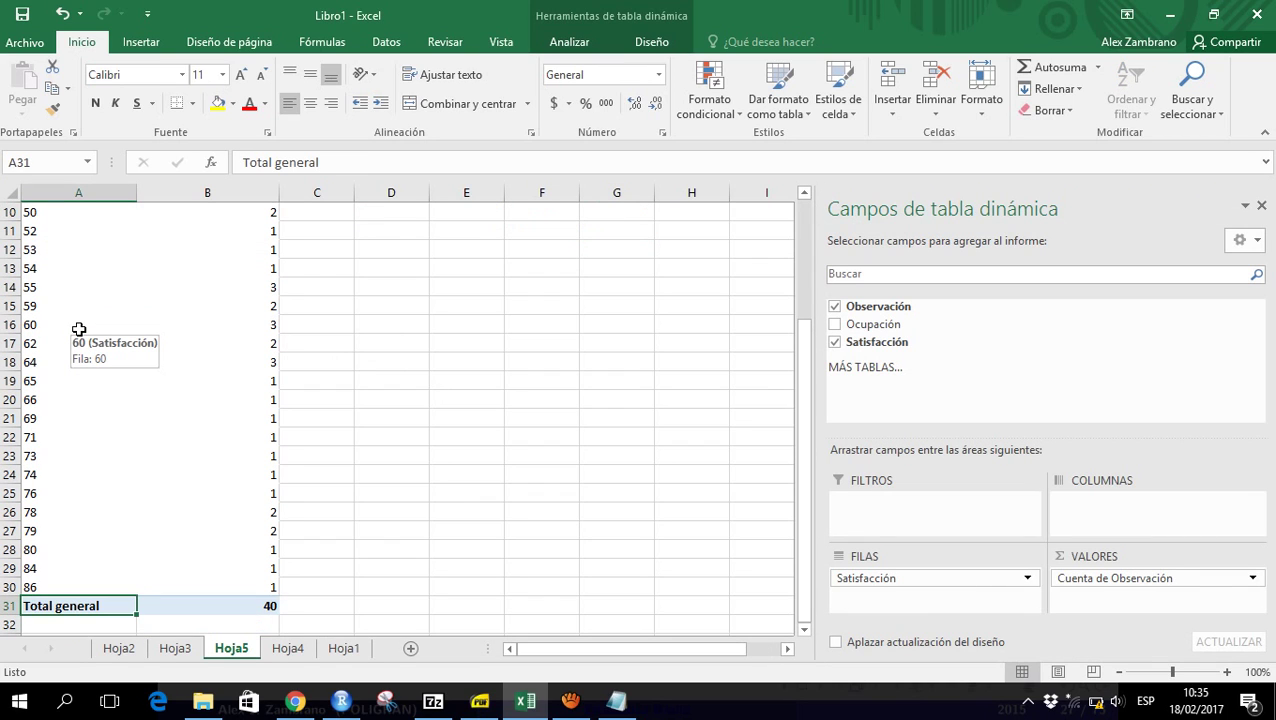
key(Right)
key(ctrl+Up)
key(ctrl+Up)
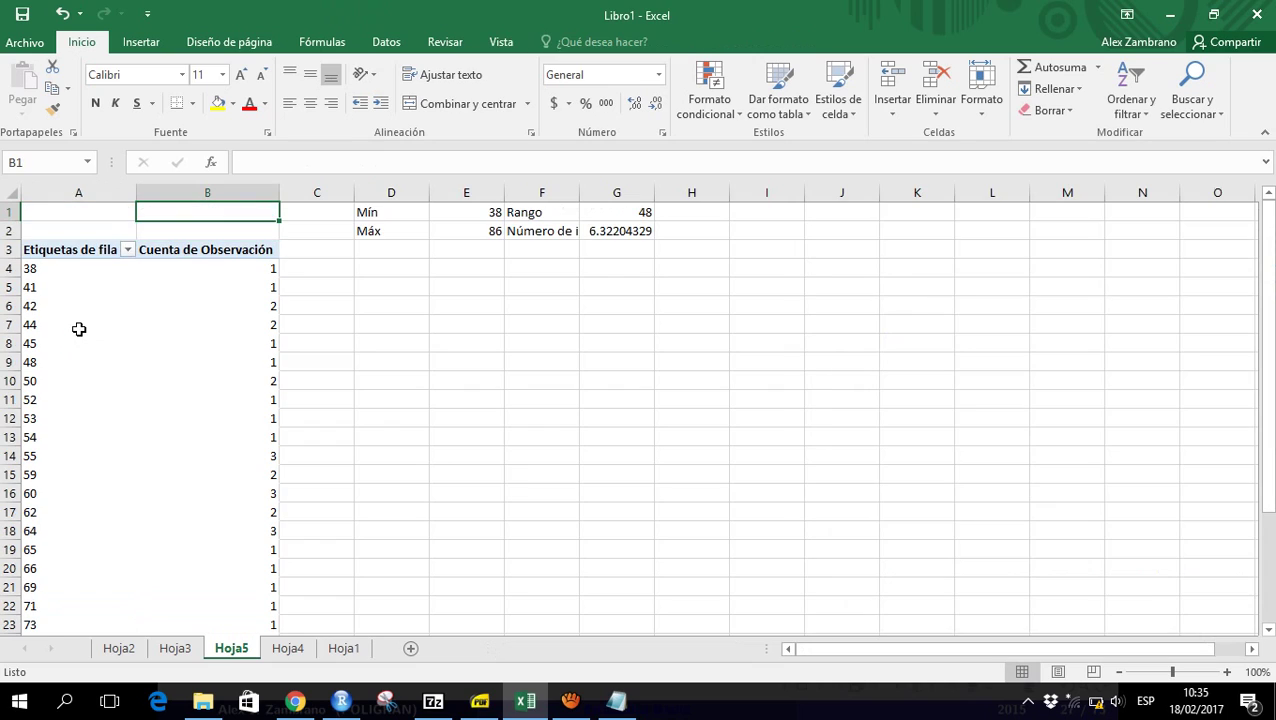
key(Right)
key(Right)
key(Right)
key(Right)
key(Right)
key(Down)
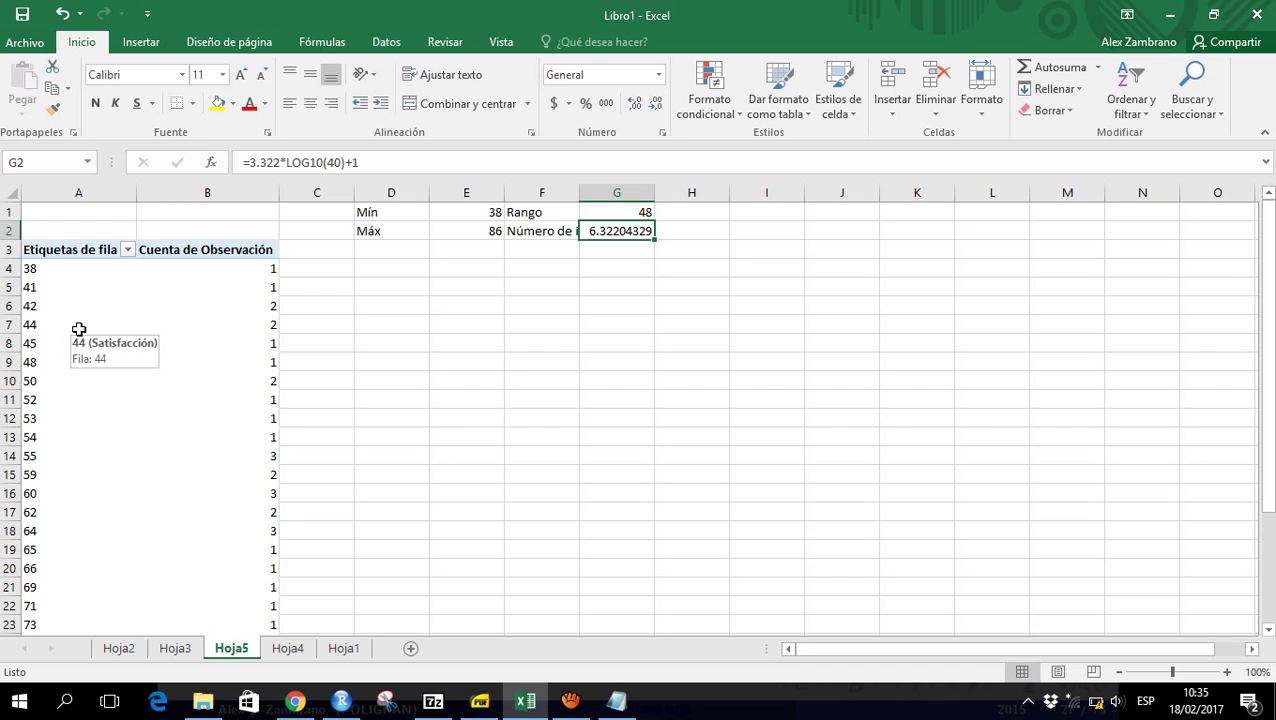
Round the number of intervals up to a whole number in H2 with the formula =REDONDEAR.MAS(G2;0)
key(Right)
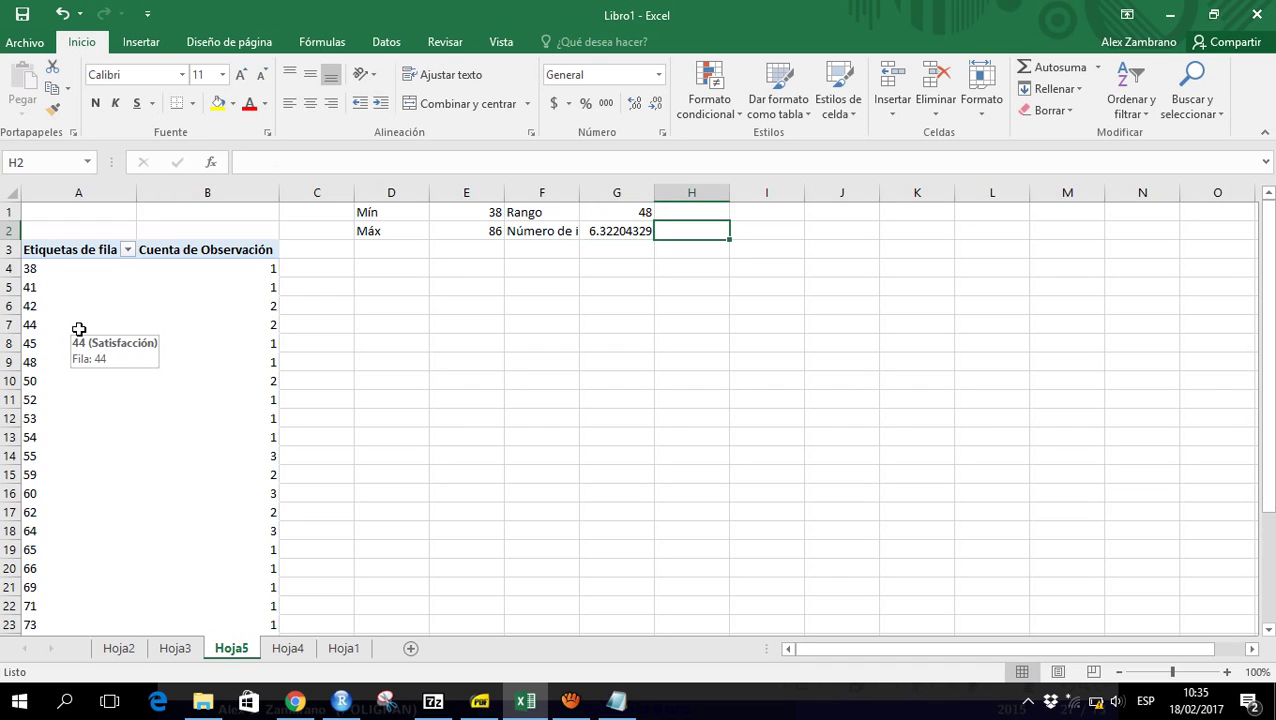
text(=)
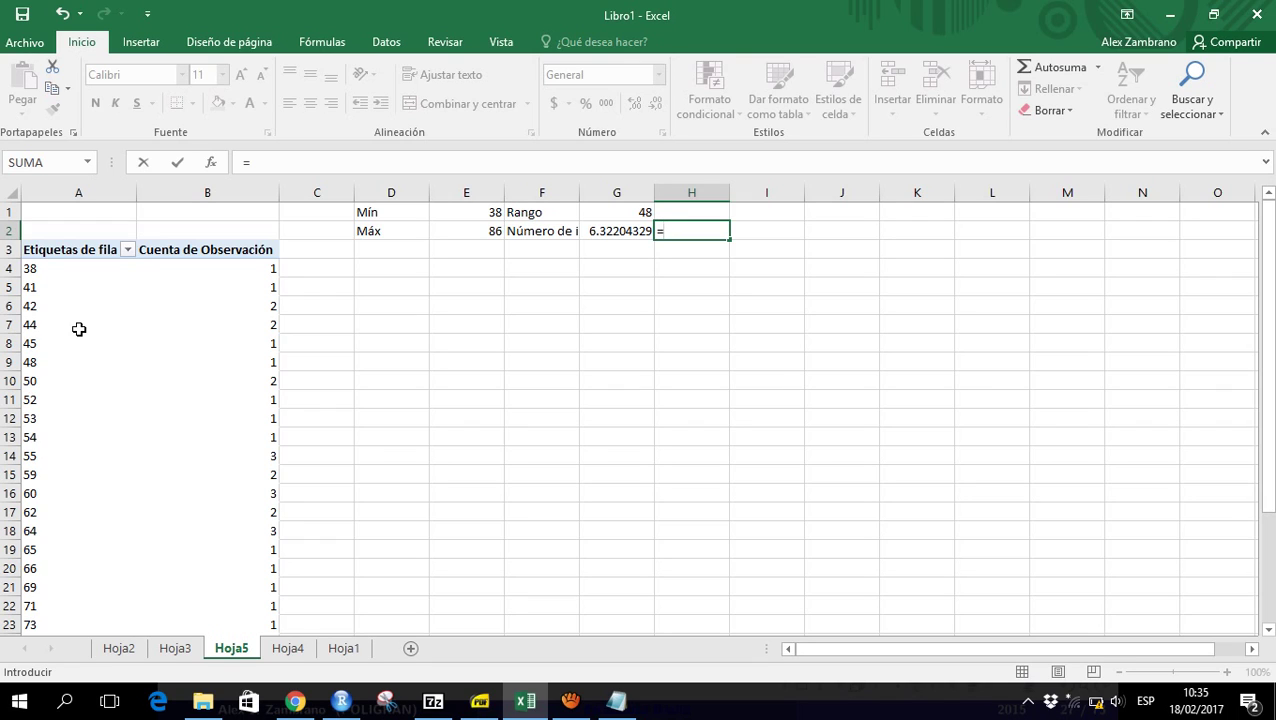
text(redo)
key(Down)
key(Down)
key(Down)
key(Down)
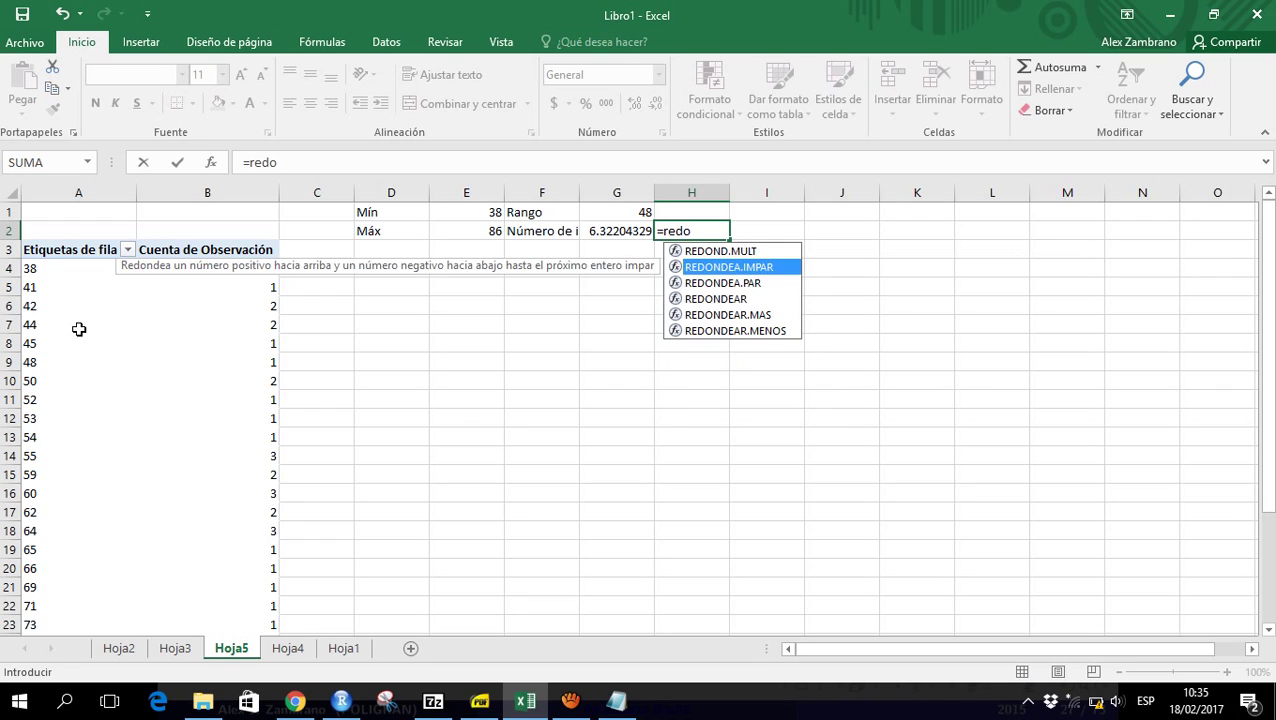
key(Up)
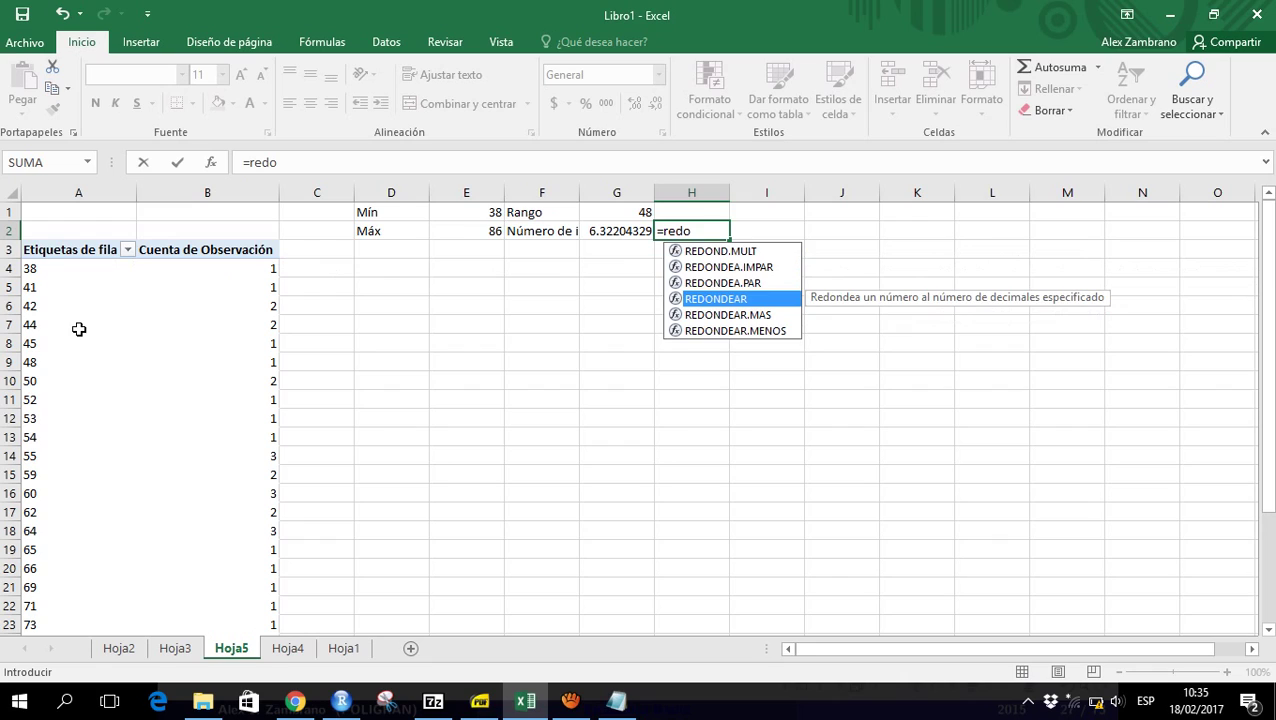
key(Down)
key(Tab)
key(Left)
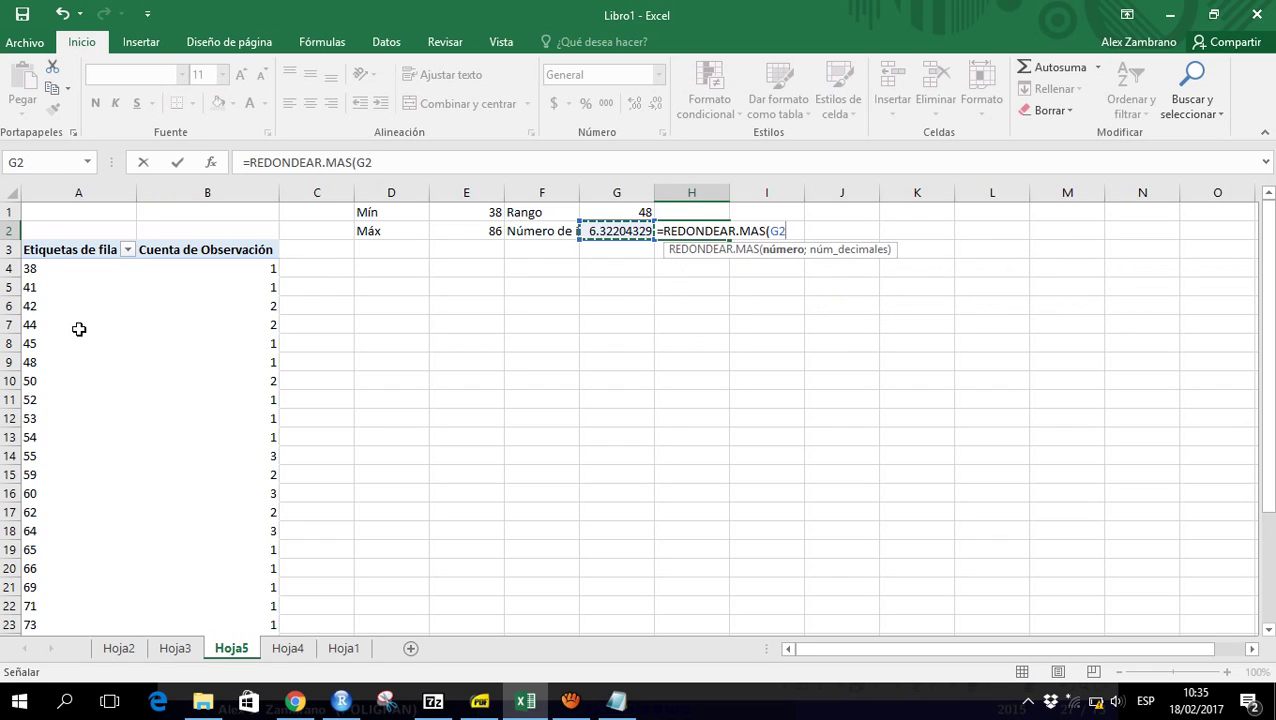
text())
key(BackSpace)
text(;0))
key(Return)
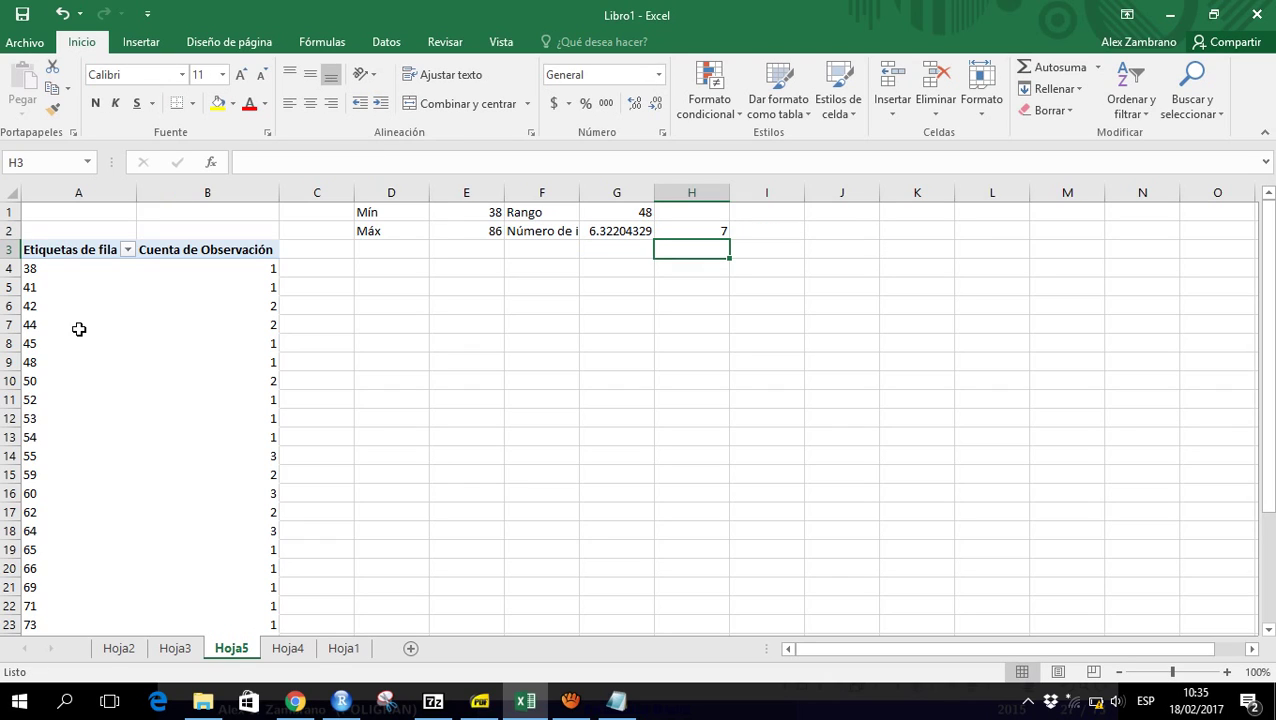
Review the REDONDEAR.MAS formula in cell H2
key(Up)
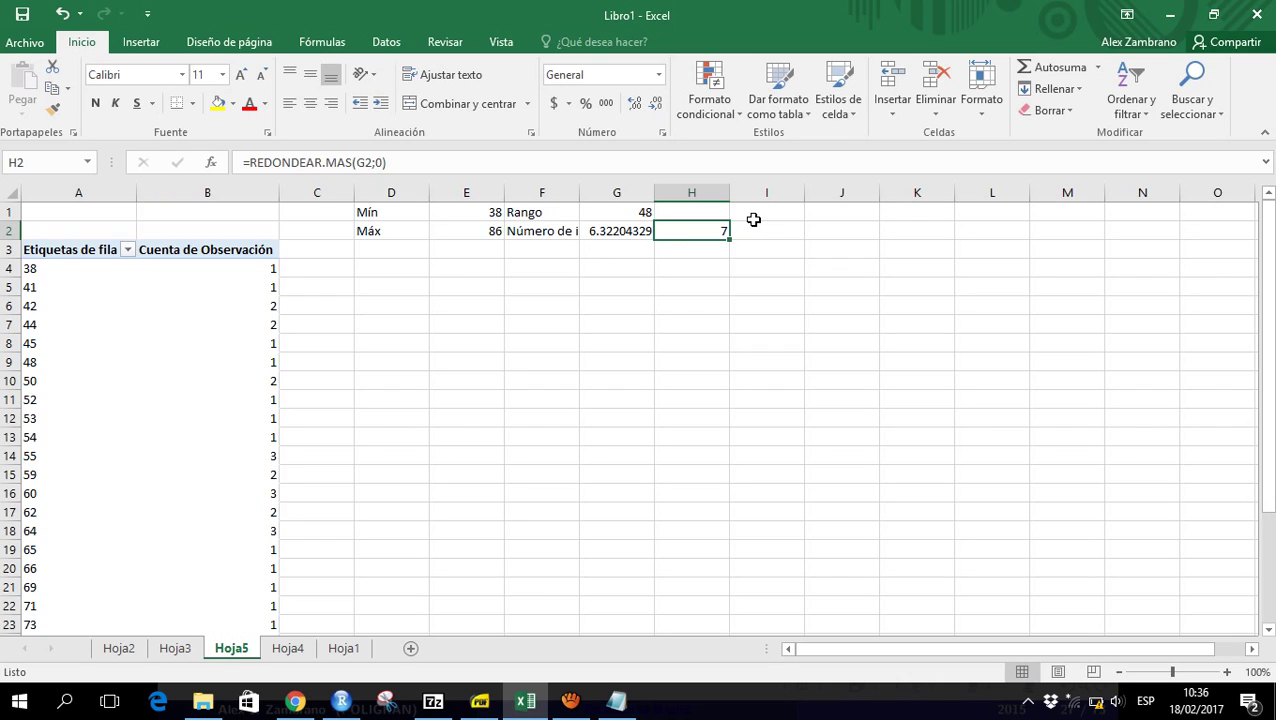
key(F2)
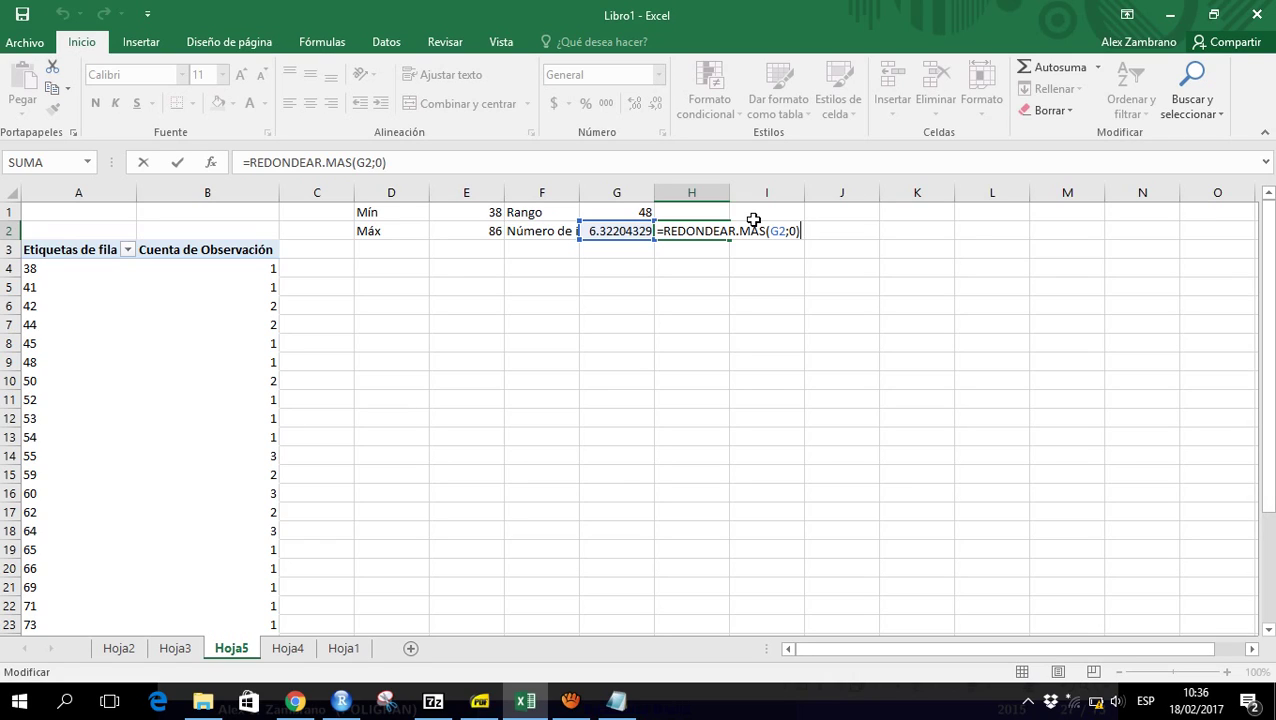
key(Return)
key(Up)
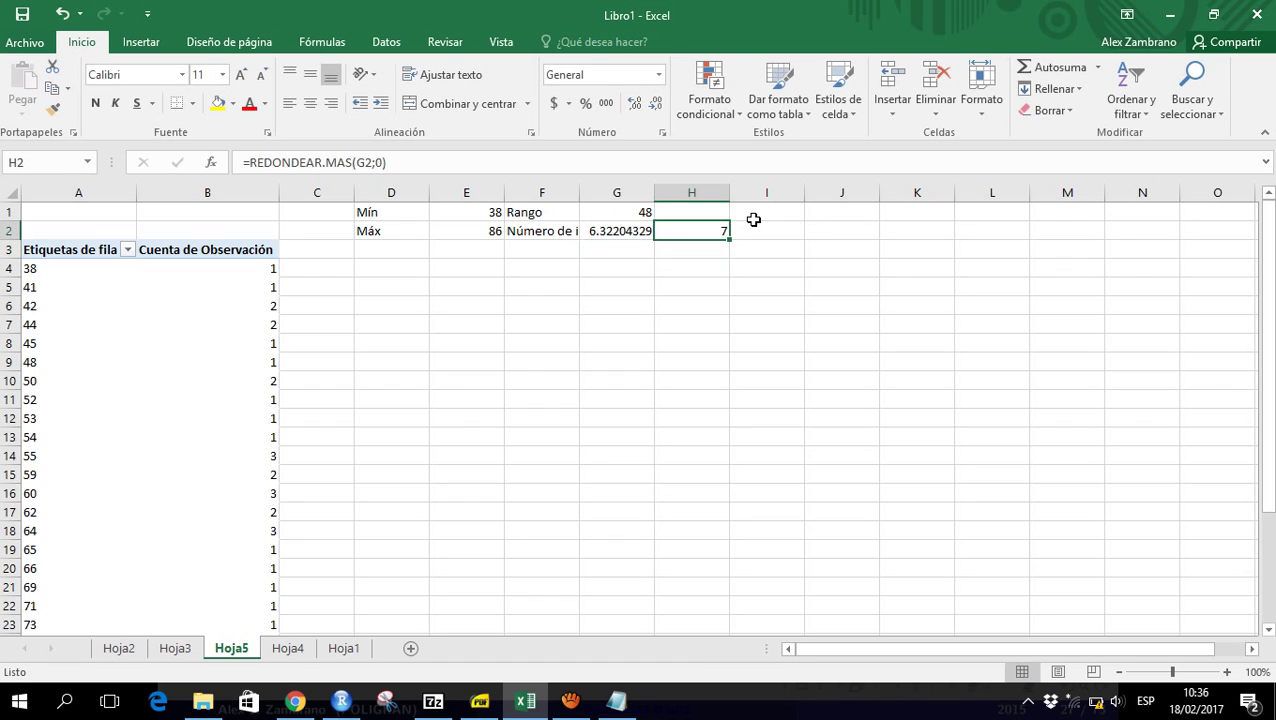
Check the interval amplitude formula on the presentation slide, and return to Excel to label cell I1 Amplitud
click(753, 219)
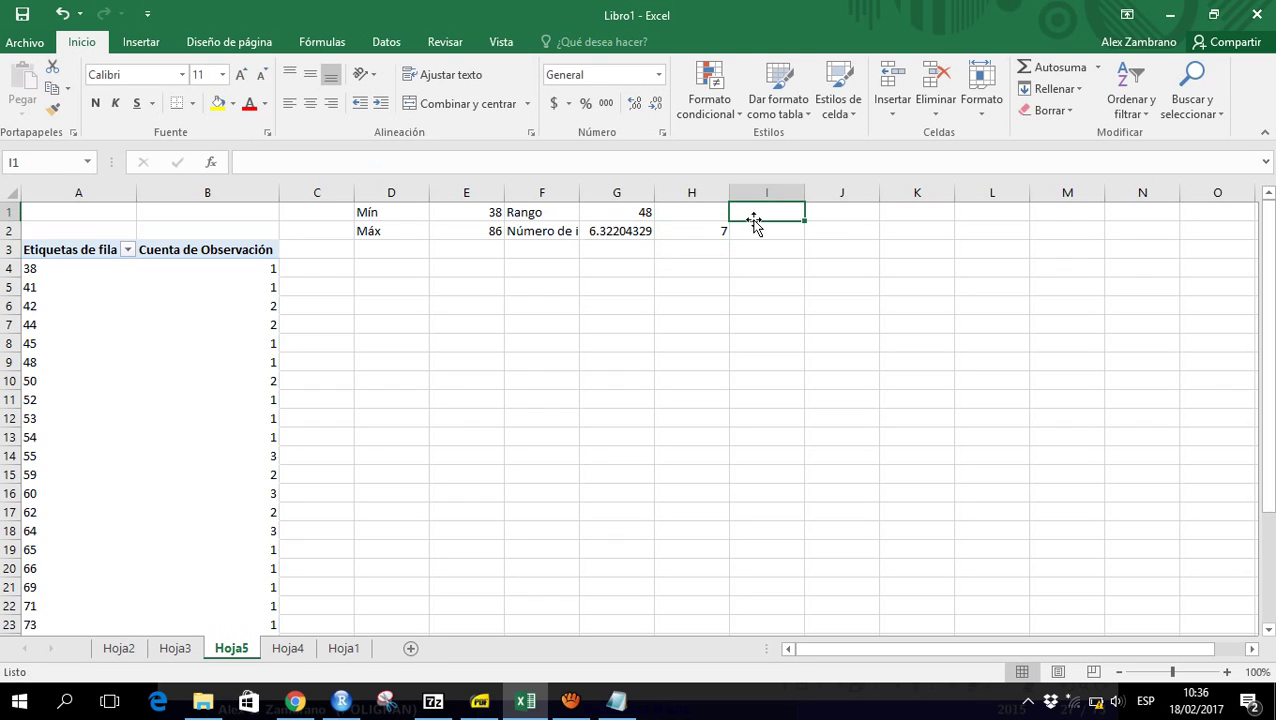
key(alt+Tab)
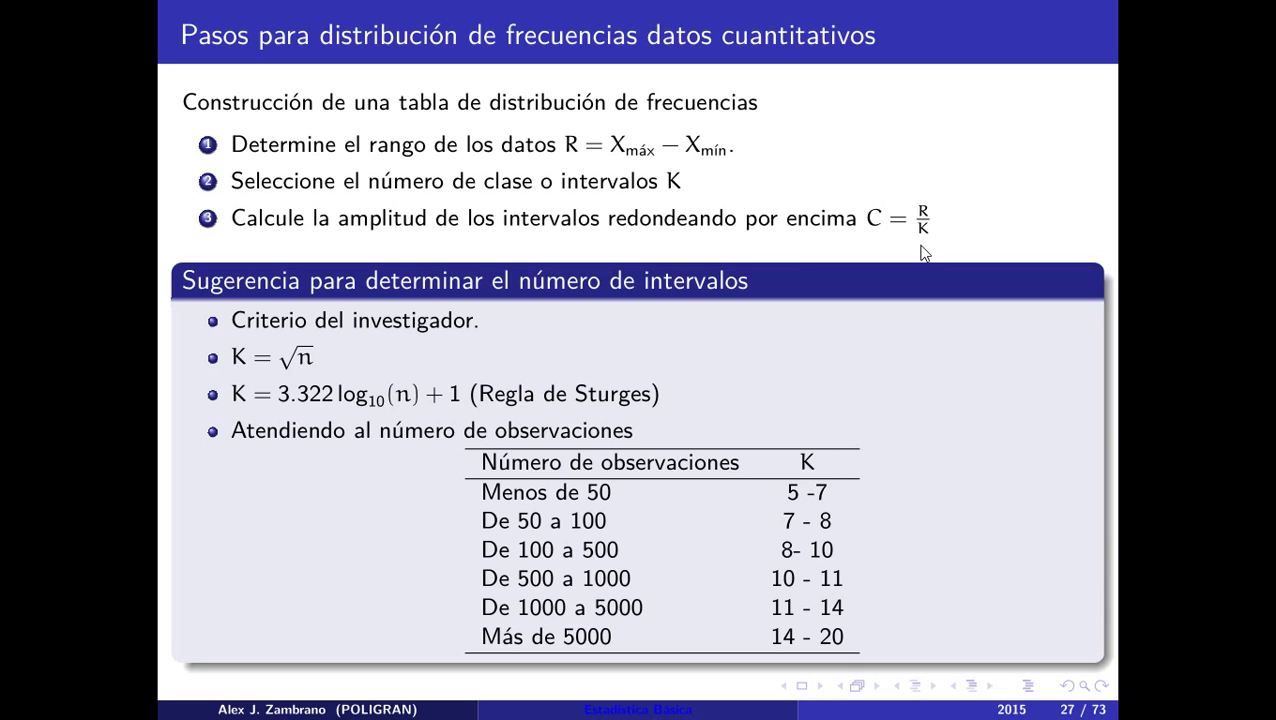
key(alt+Tab)
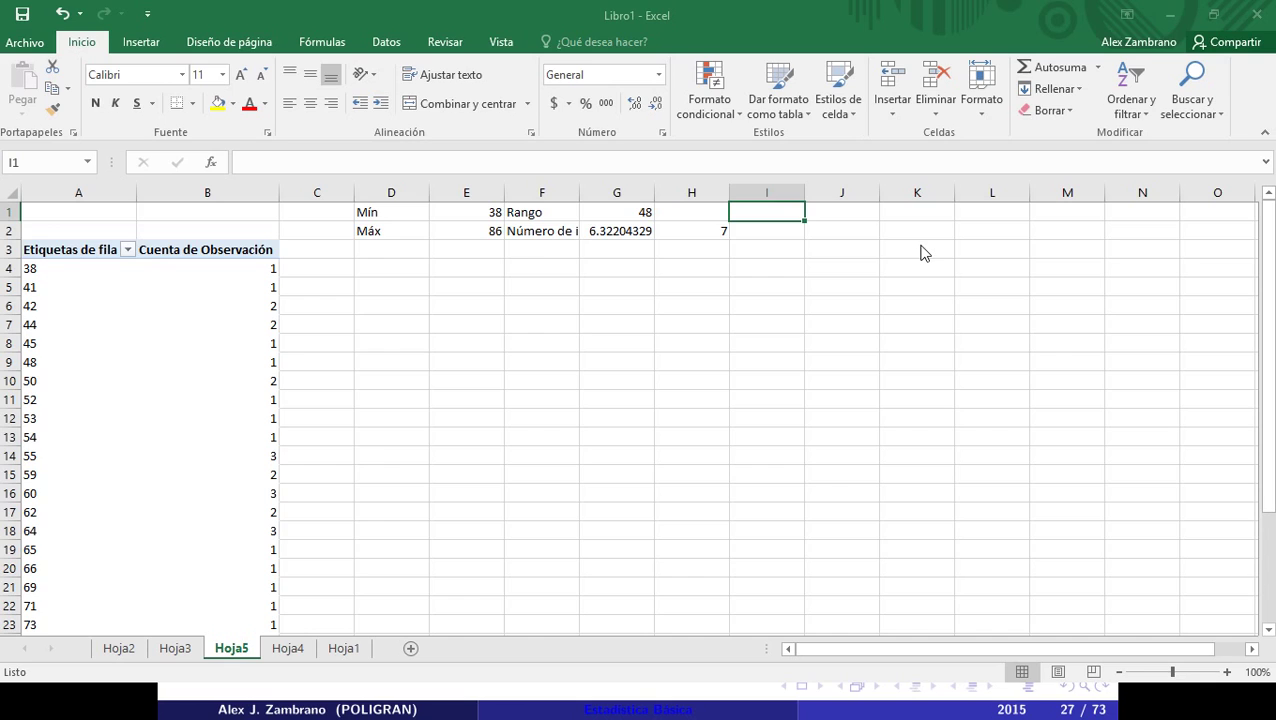
text(Apmpli)
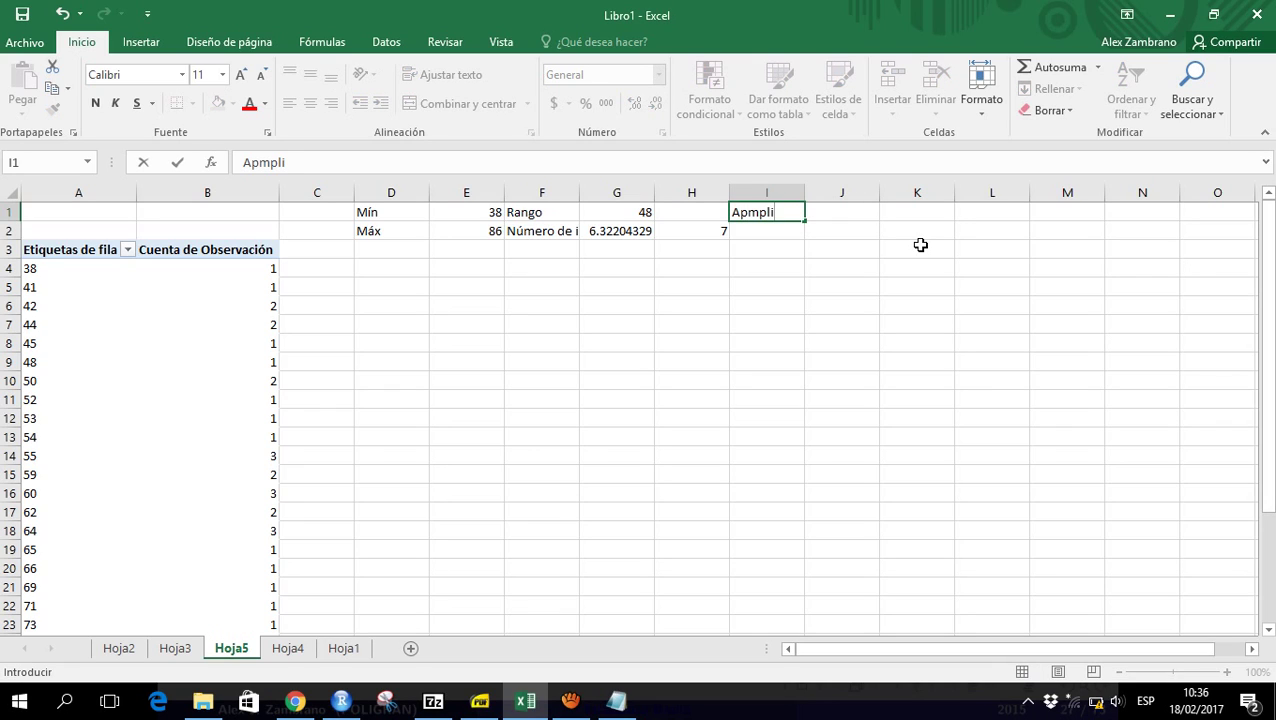
text(tu)
key(BackSpace)
key(BackSpace)
key(BackSpace)
key(BackSpace)
key(BackSpace)
key(BackSpace)
key(BackSpace)
text(mplitud)
key(ctrl+Return)
Calculate the interval amplitude in J1 by dividing the range by the rounded number of intervals with =G1/H2
key(Tab)
text(=)
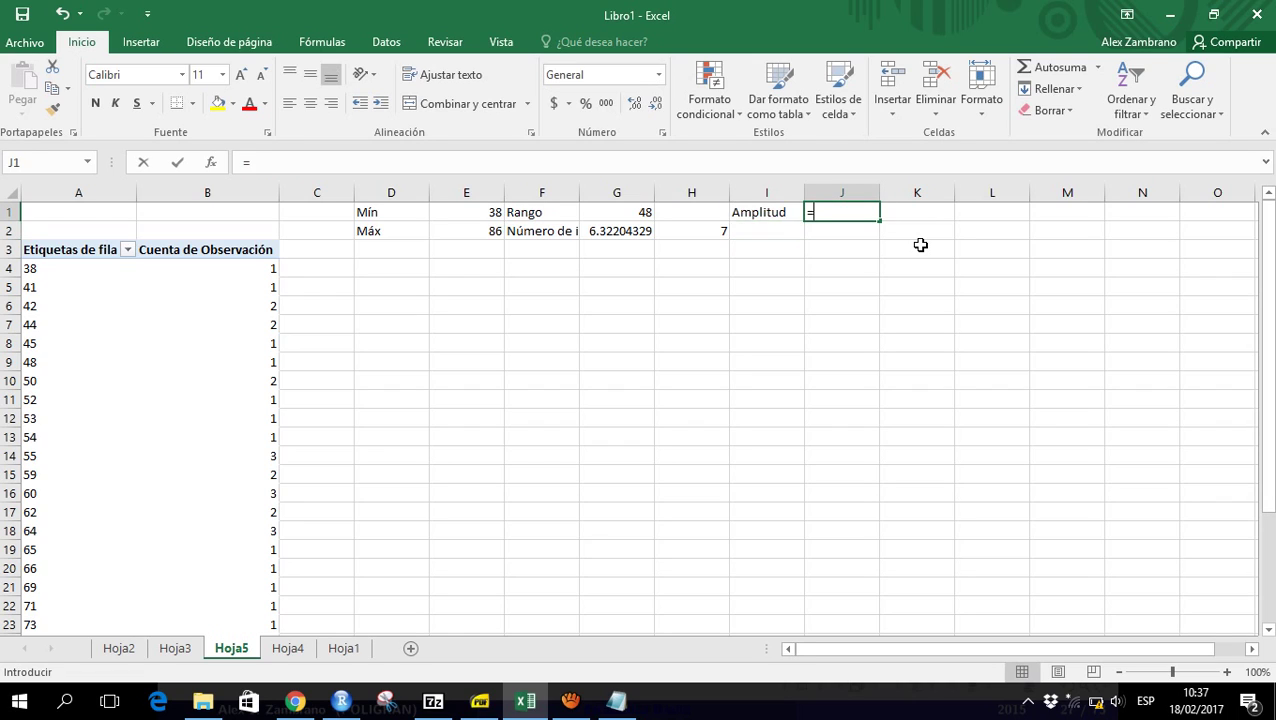
key(Left)
key(Left)
key(Left)
text(/)
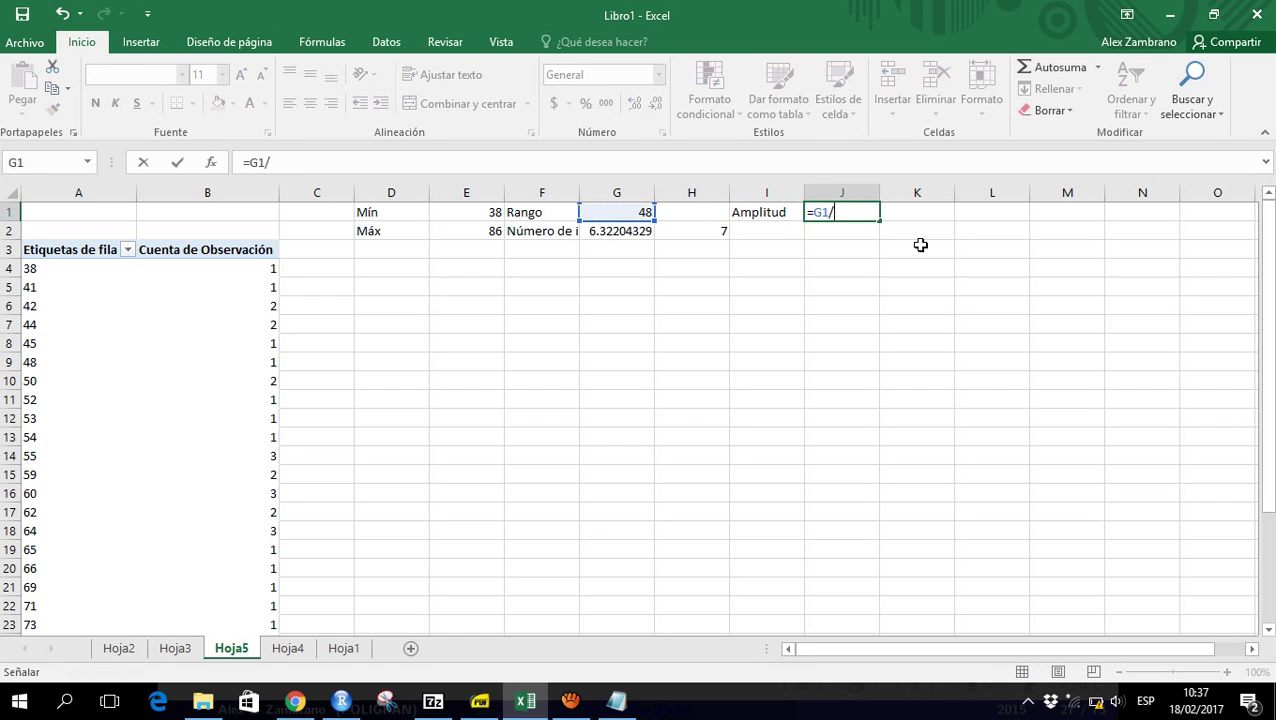
key(Left)
key(Left)
key(Down)
key(Return)
key(Up)
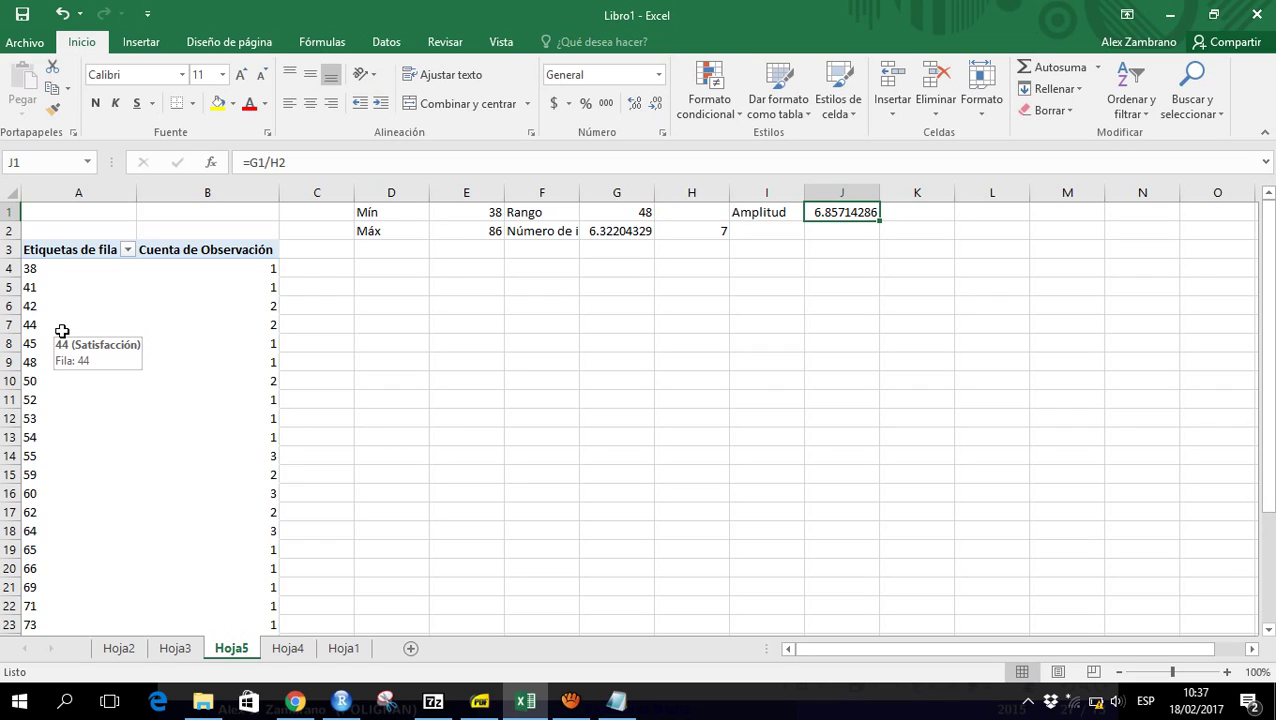
Round the amplitude up to a whole number in K1 with the formula =REDONDEAR.MAS(J1;0)
key(Right)
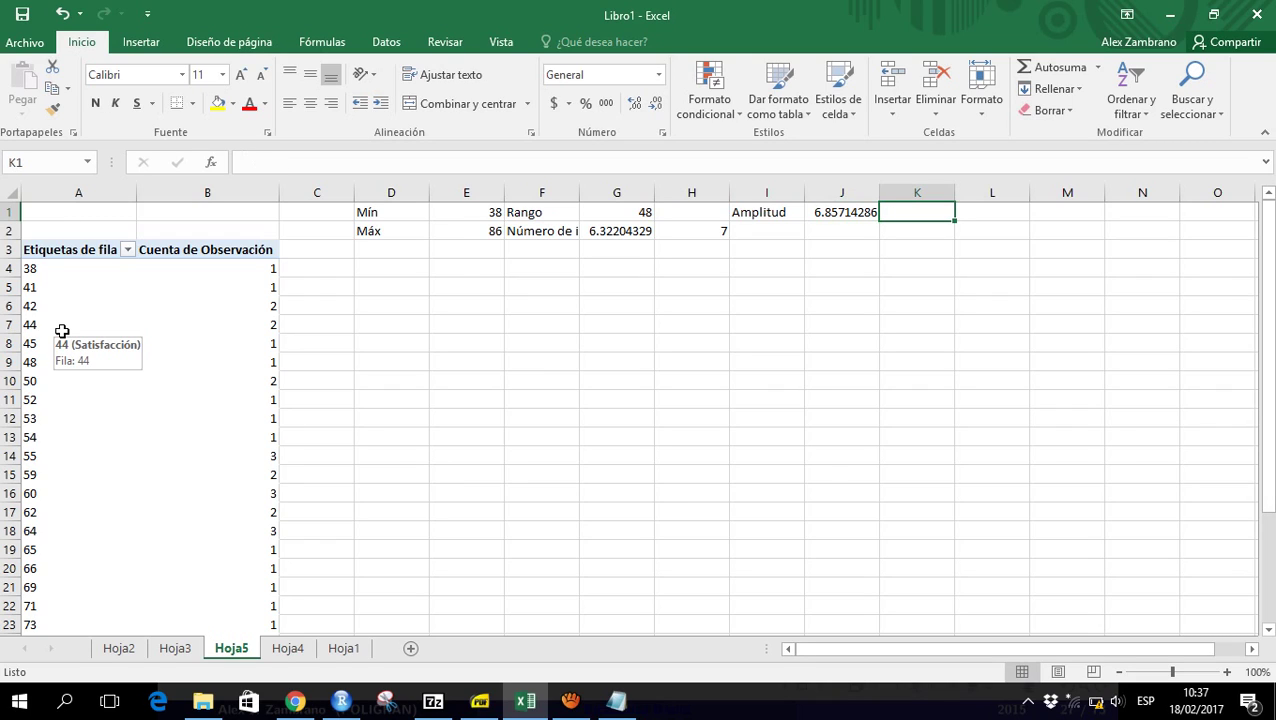
text(=re)
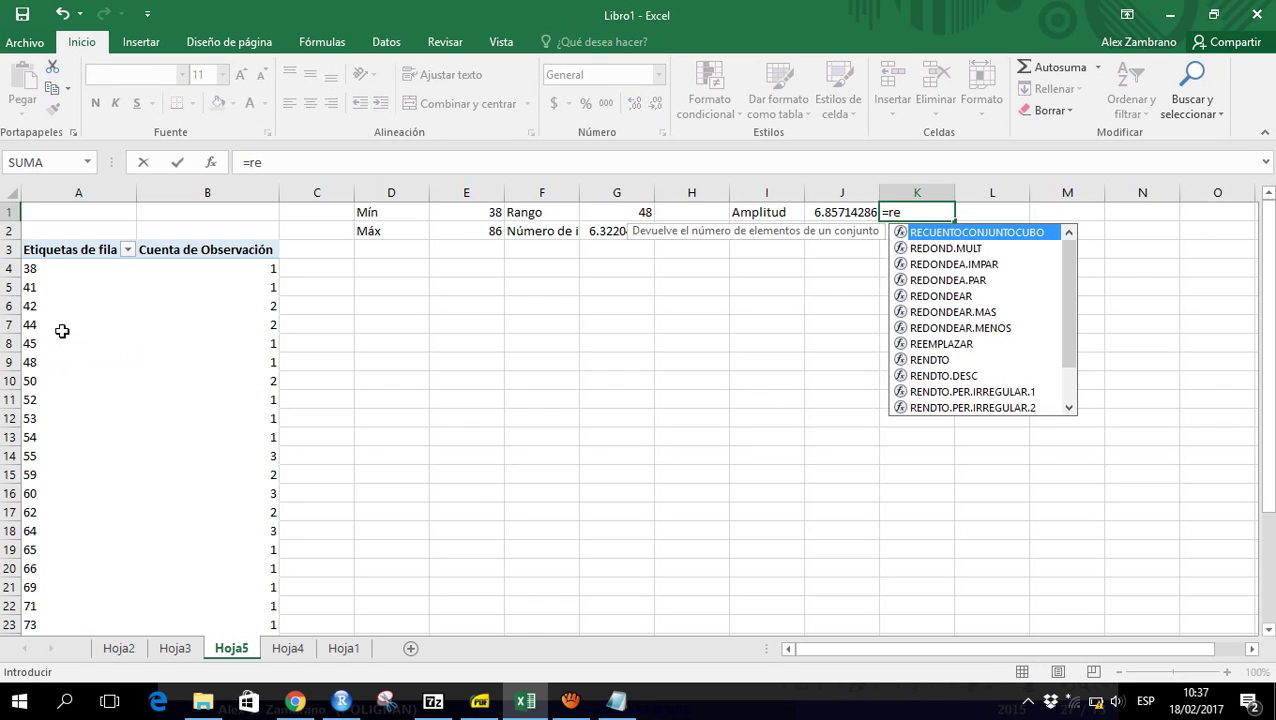
text(d)
key(Down)
key(Down)
key(Down)
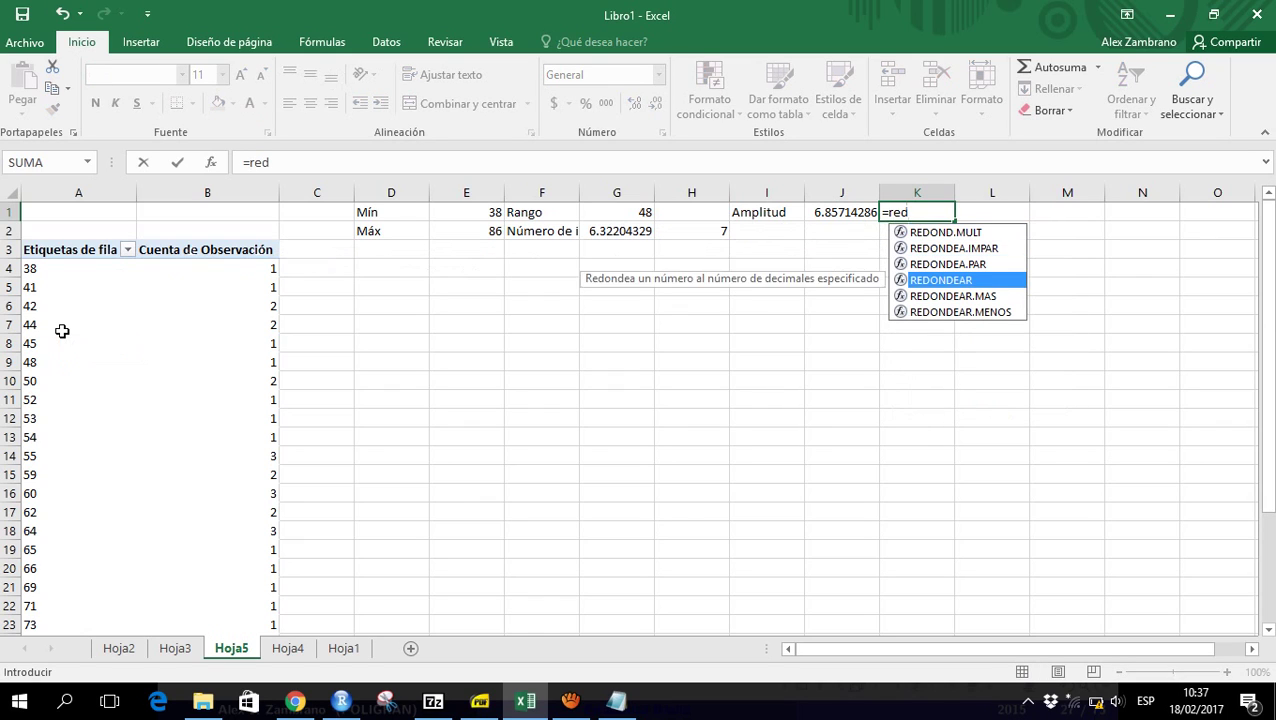
key(Down)
key(Down)
key(Up)
key(Tab)
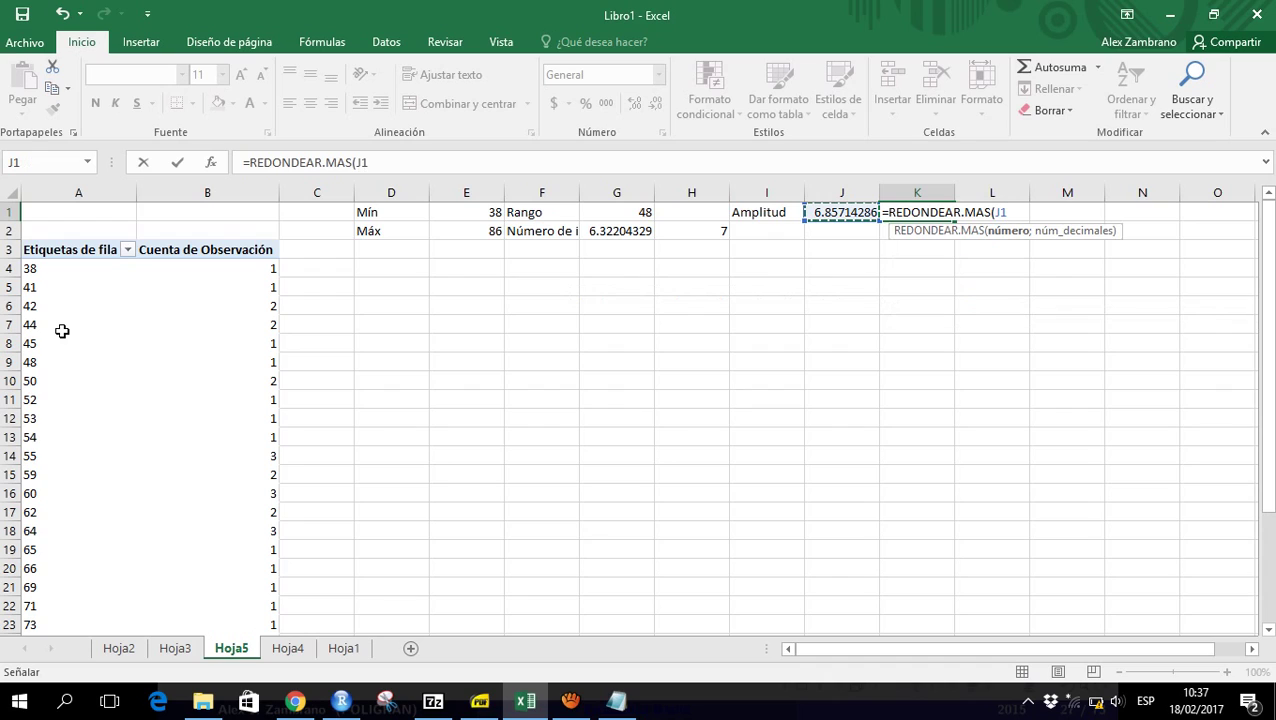
text(;)
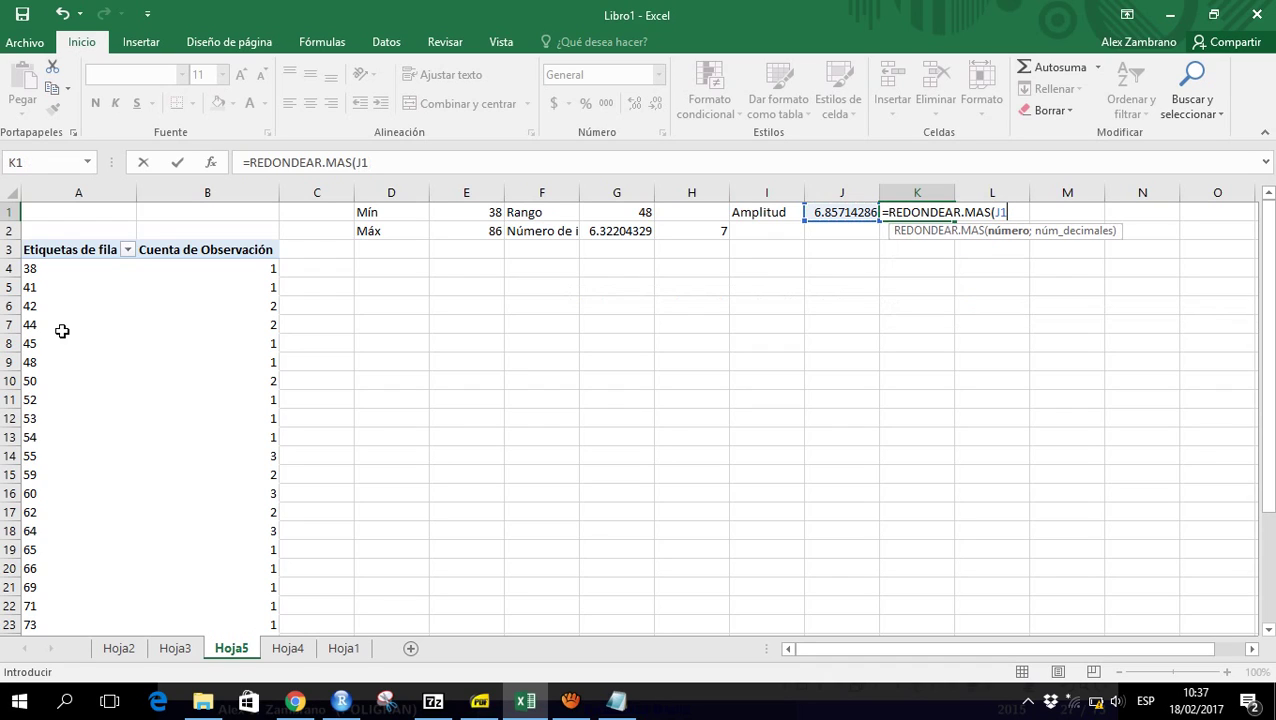
text(0))
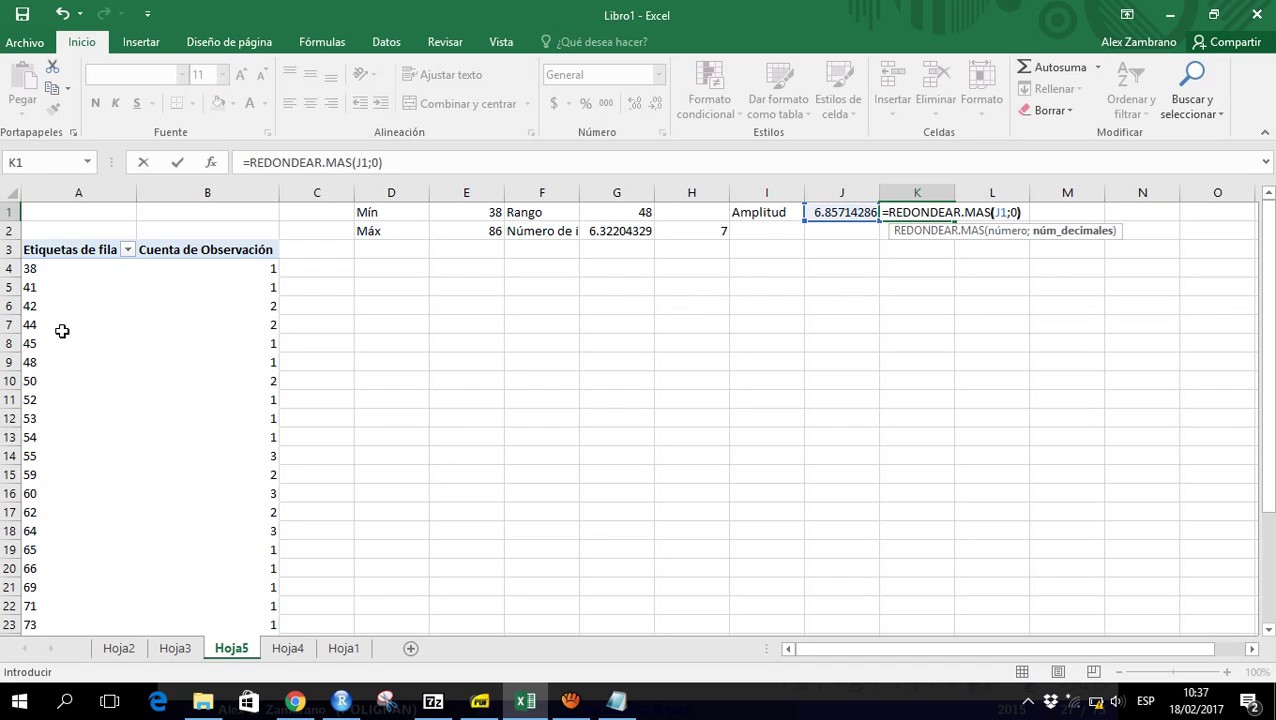
key(Return)
key(Up)
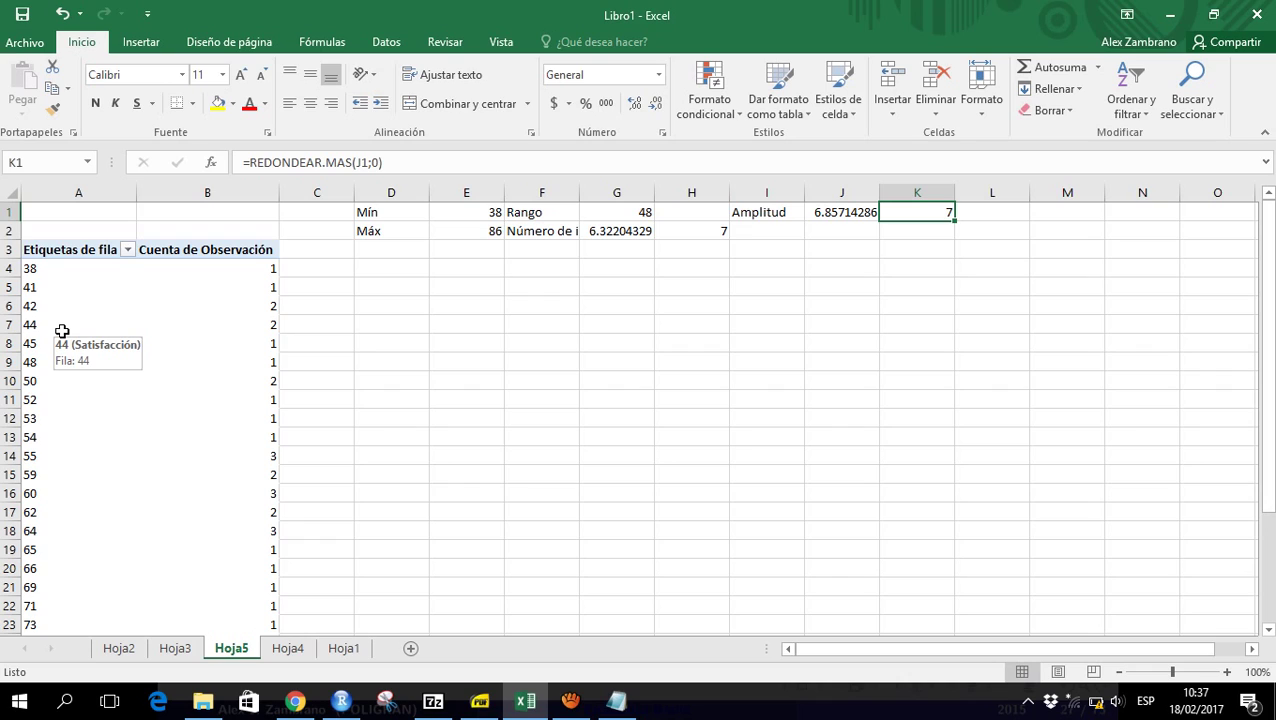
Review the rounding formula in K1 and the number-of-intervals formula in G2 without changing them
key(F2)
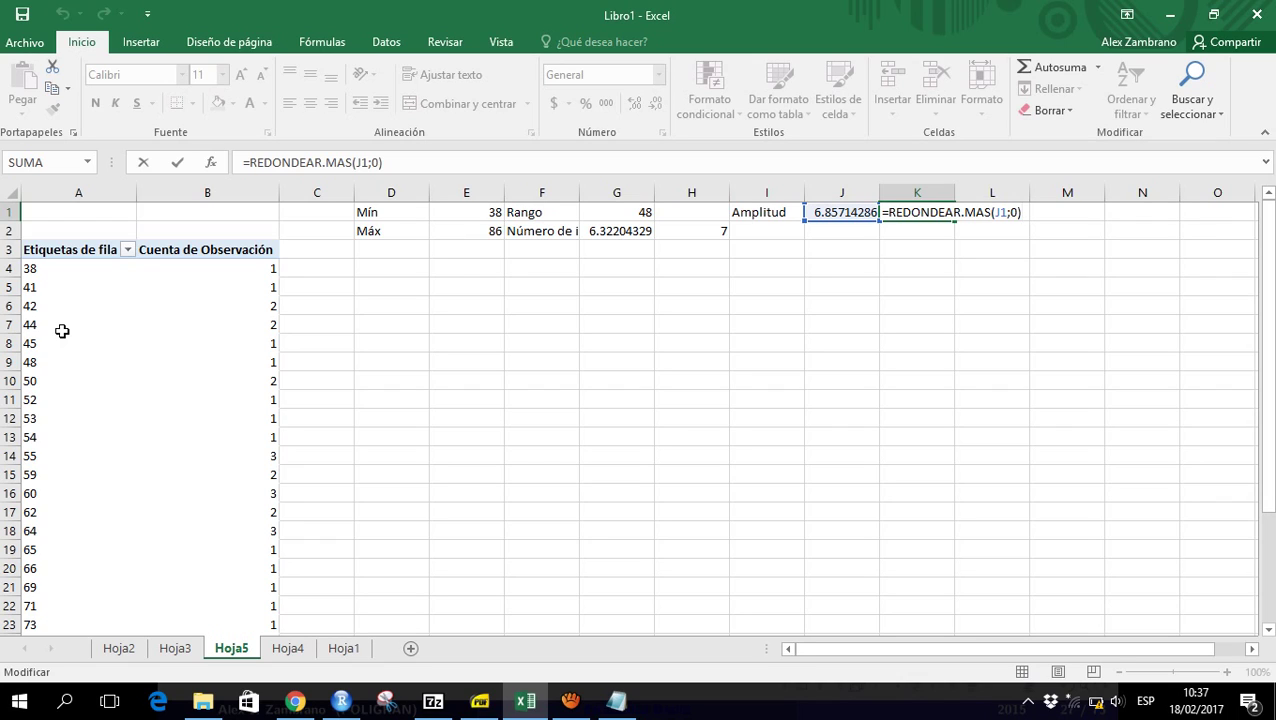
key(ctrl+Return)
key(Left)
key(Left)
key(Left)
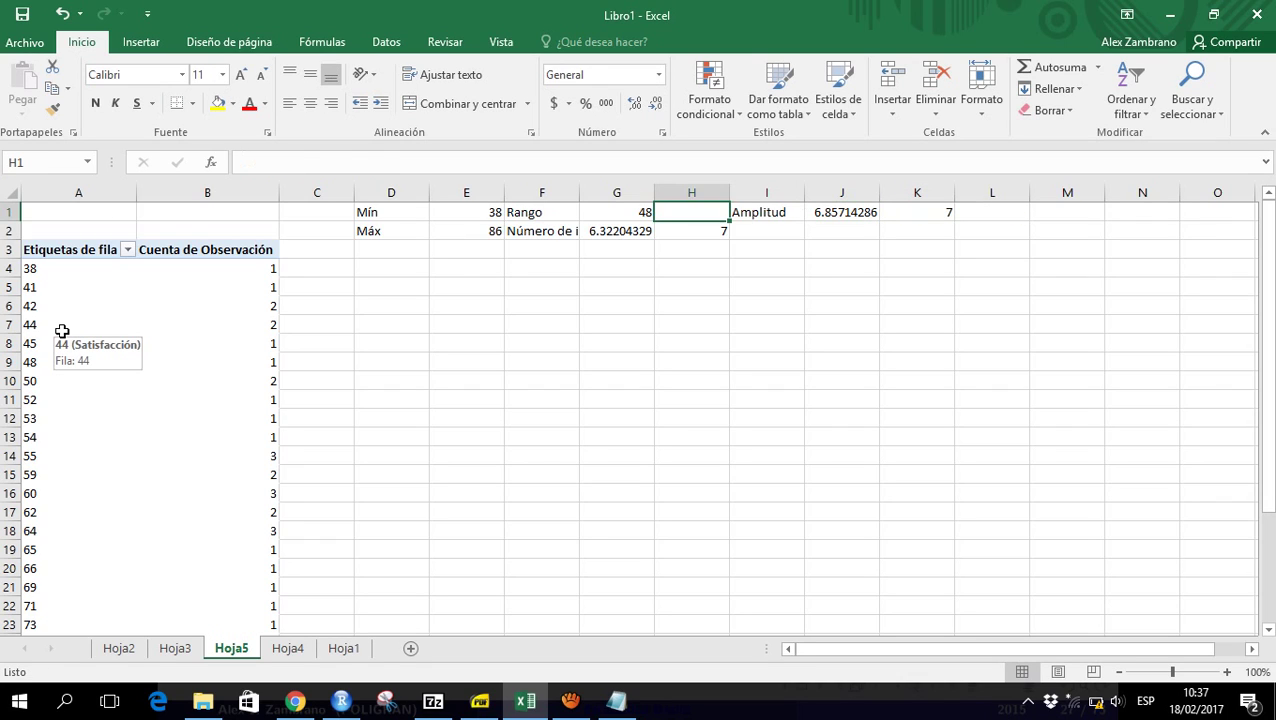
key(Down)
key(Left)
key(F2)
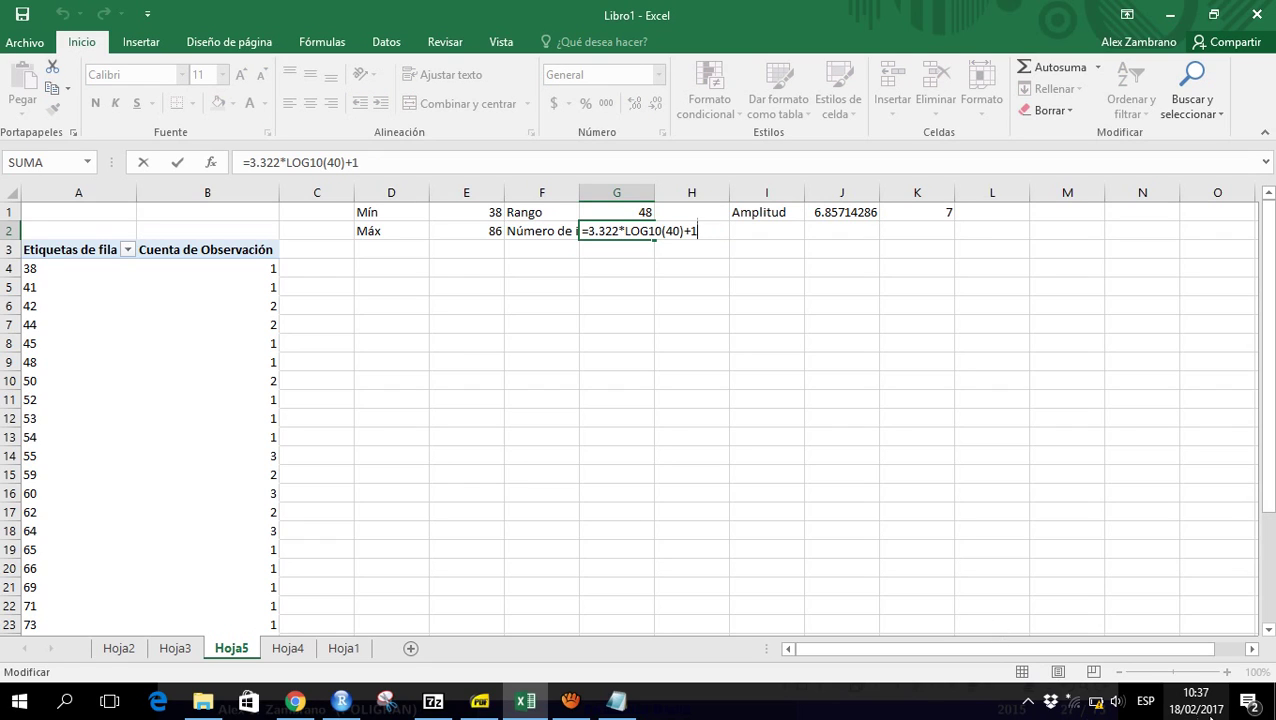
key(Escape)
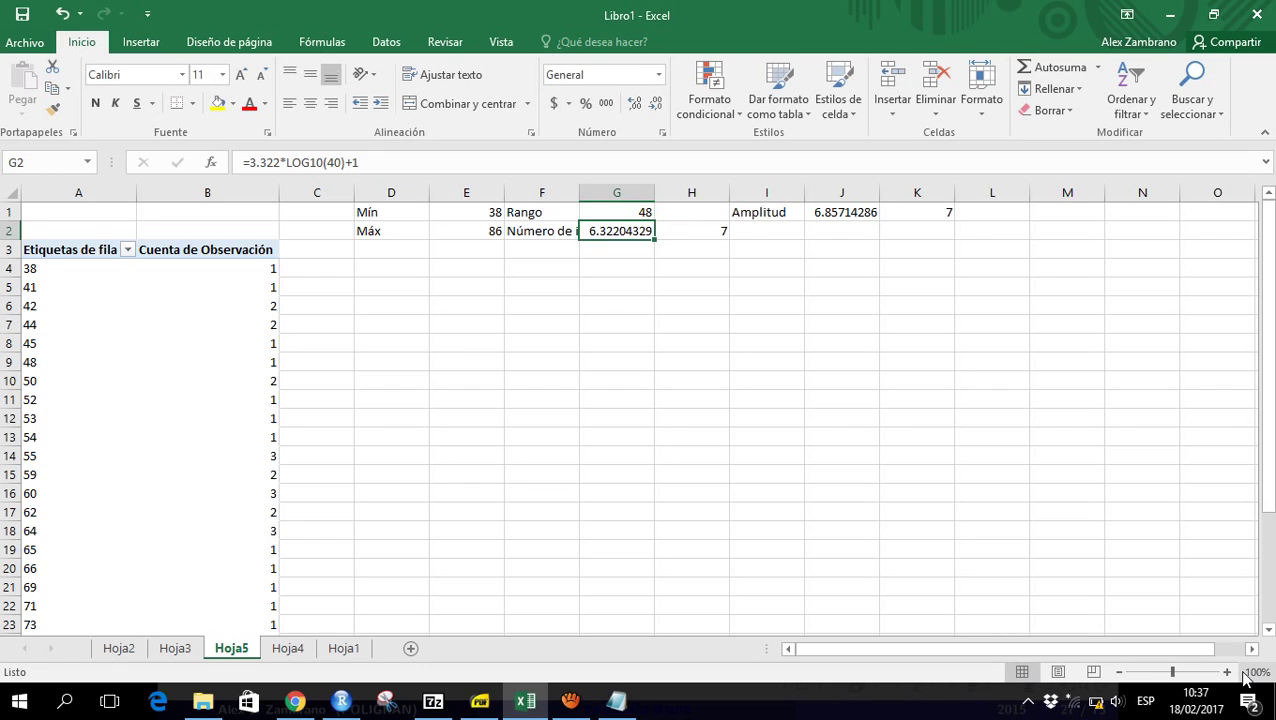
Enlarge the sheet to 180% and inspect the number-of-intervals formula in G2
click(1227, 672)
click(1227, 672)
click(1227, 672)
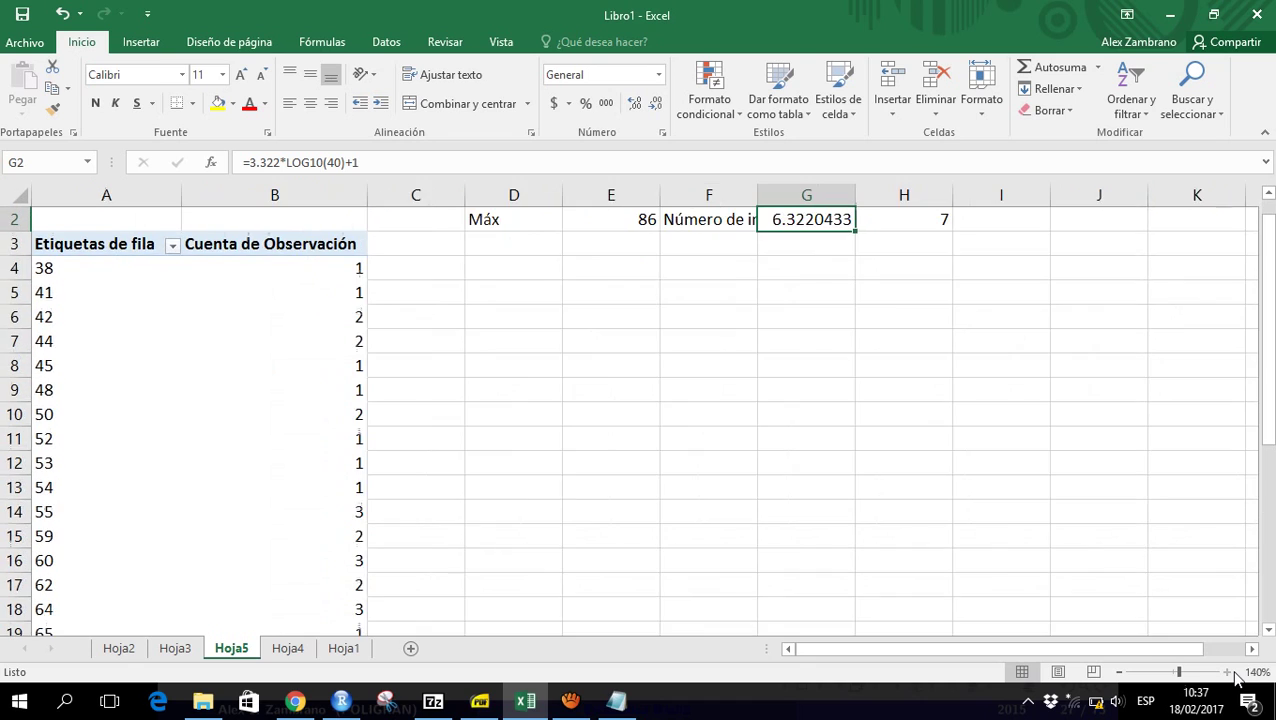
click(1227, 672)
click(1227, 672)
click(1227, 672)
click(1227, 672)
click(1227, 672)
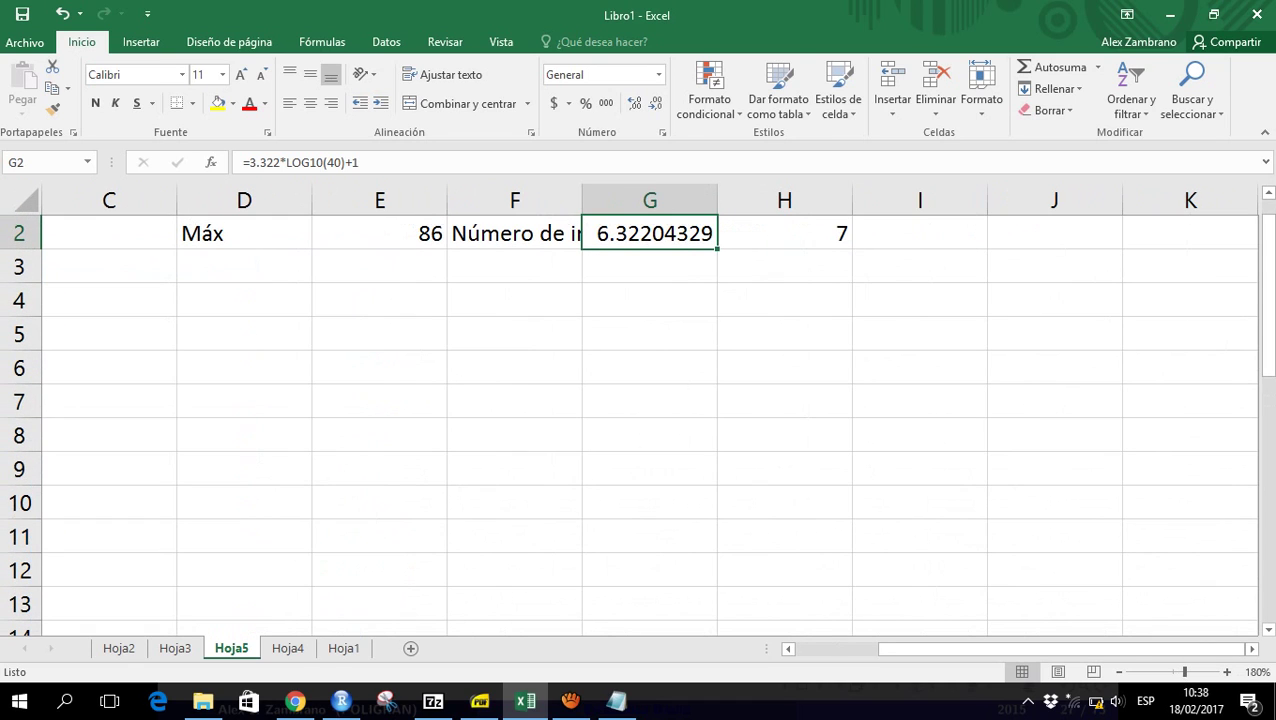
drag(1269, 330, 1272, 273)
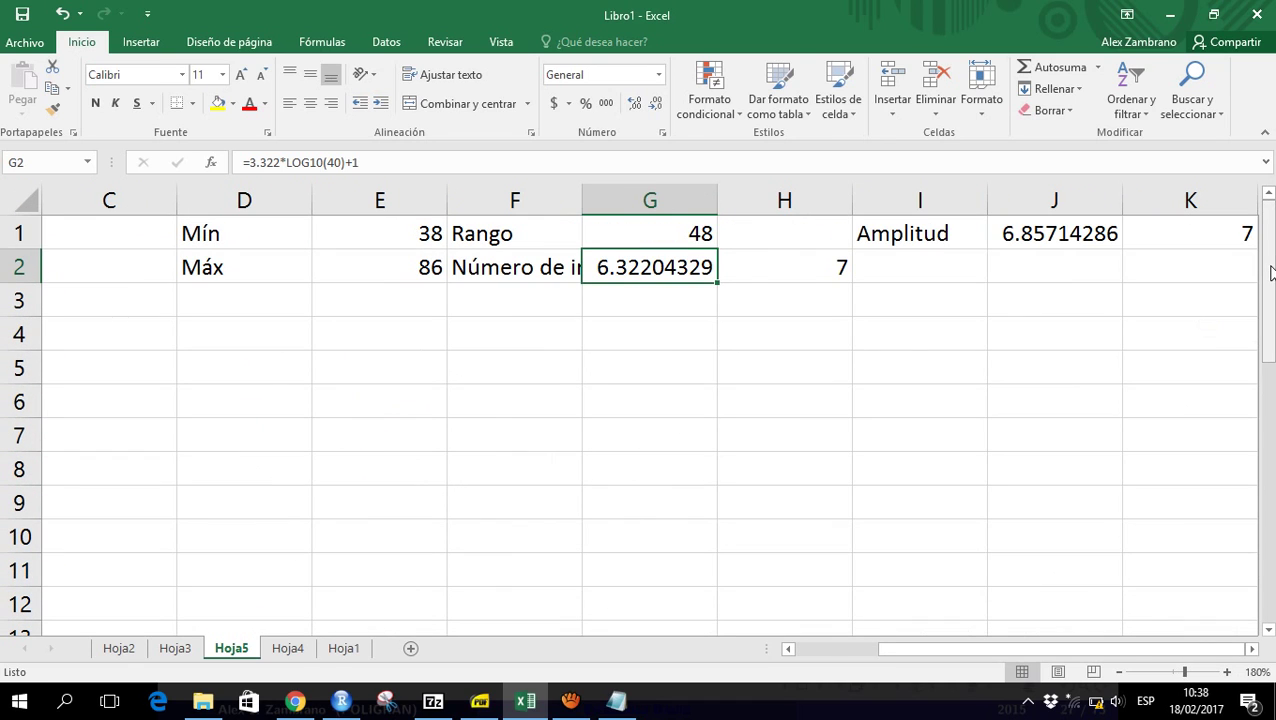
key(F2)
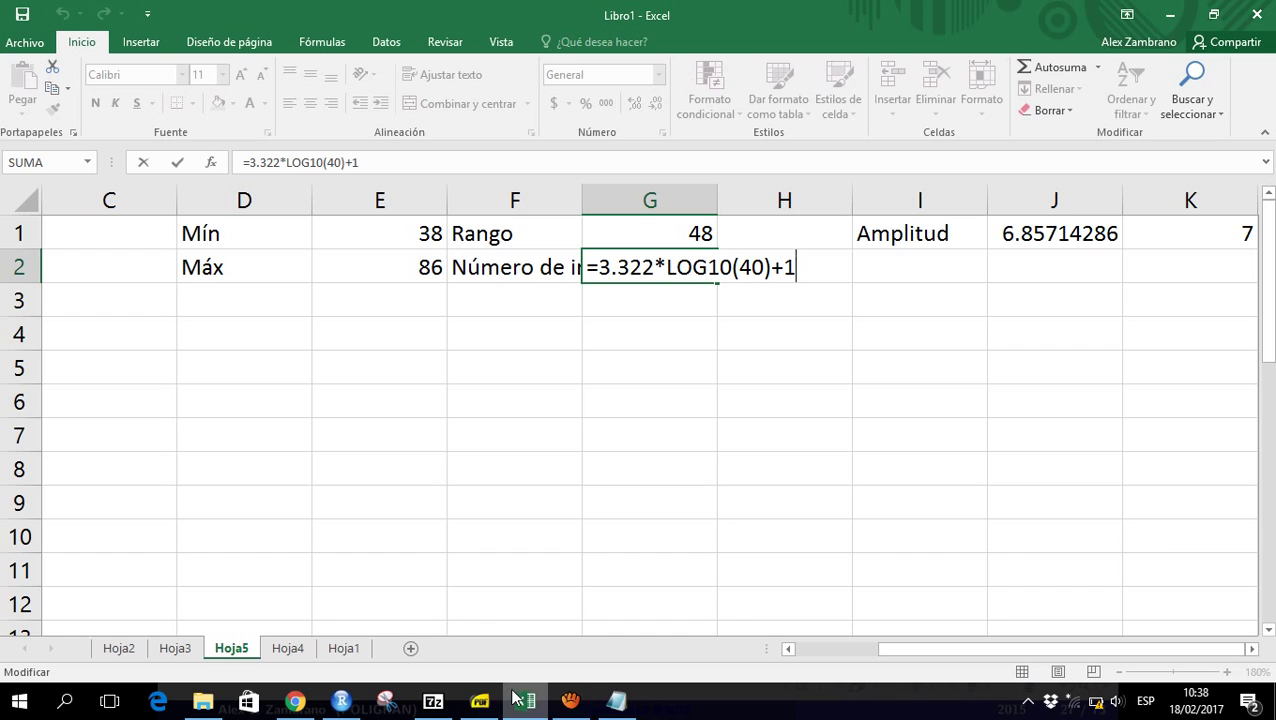
click(570, 700)
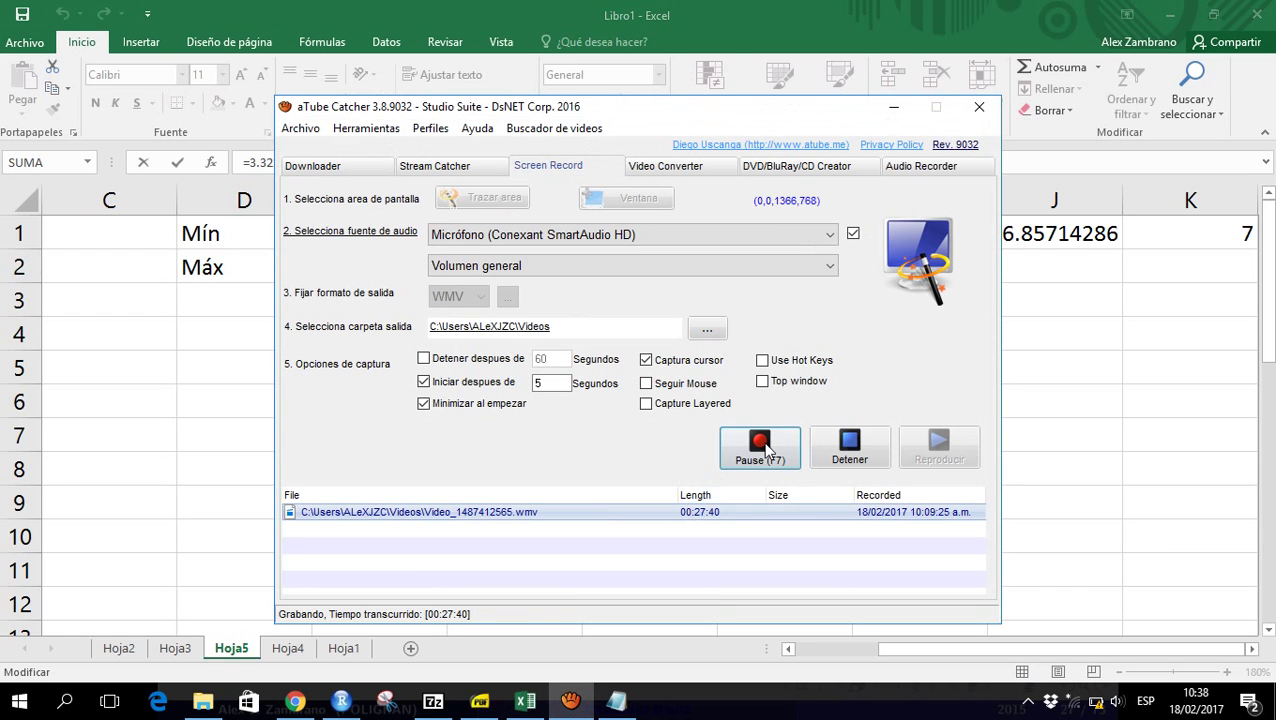
click(765, 452)
click(757, 450)
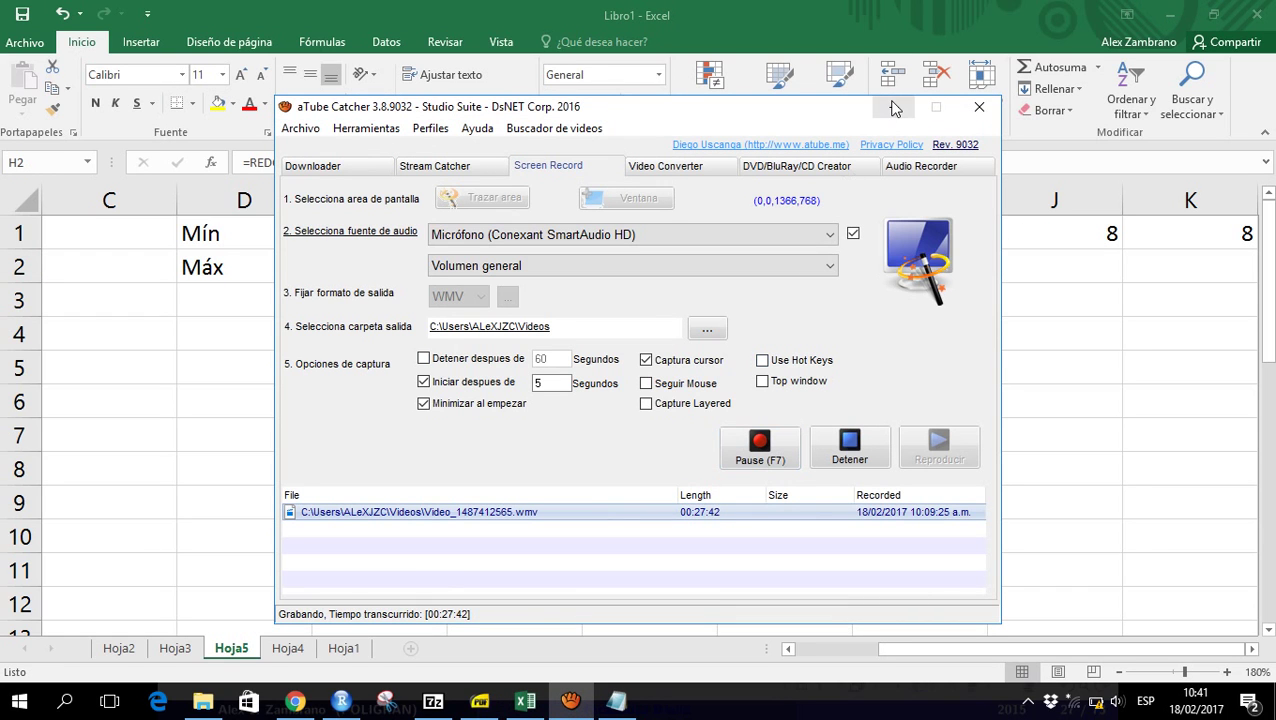
click(892, 107)
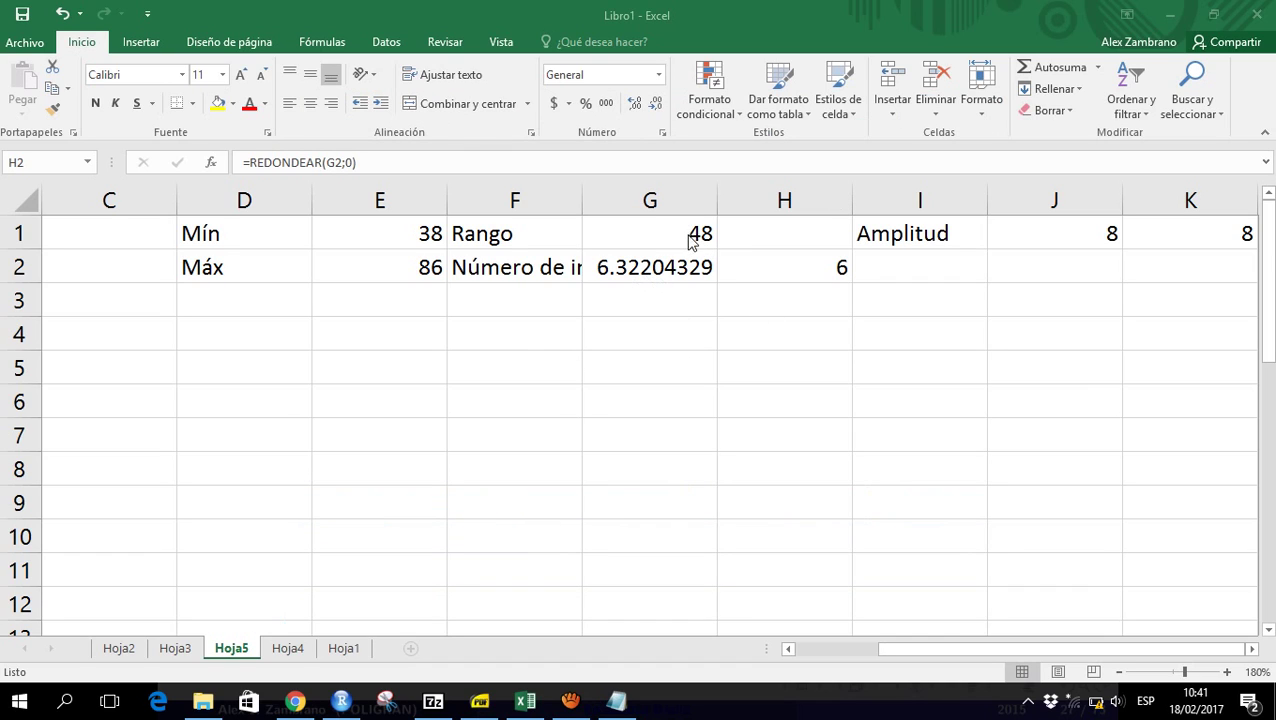
Review the formulas for the rounded number of intervals in H2, the amplitude in J1 and its rounding in K1
click(811, 273)
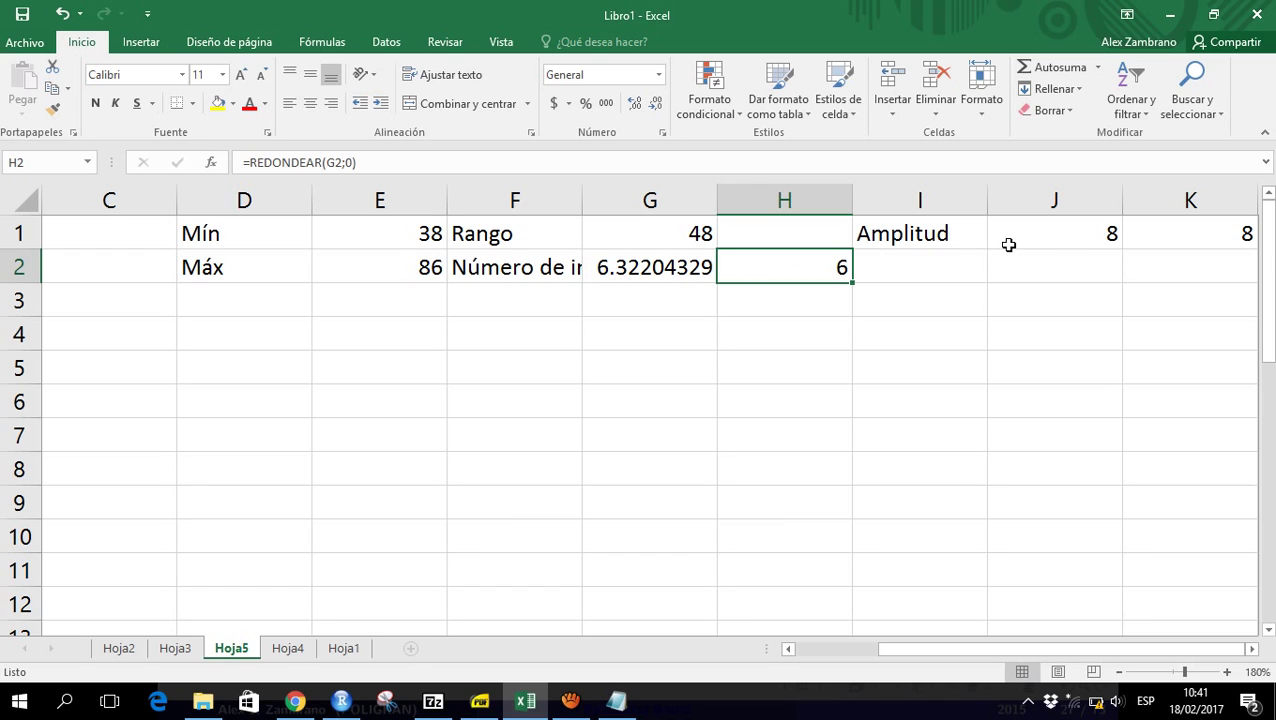
click(1059, 241)
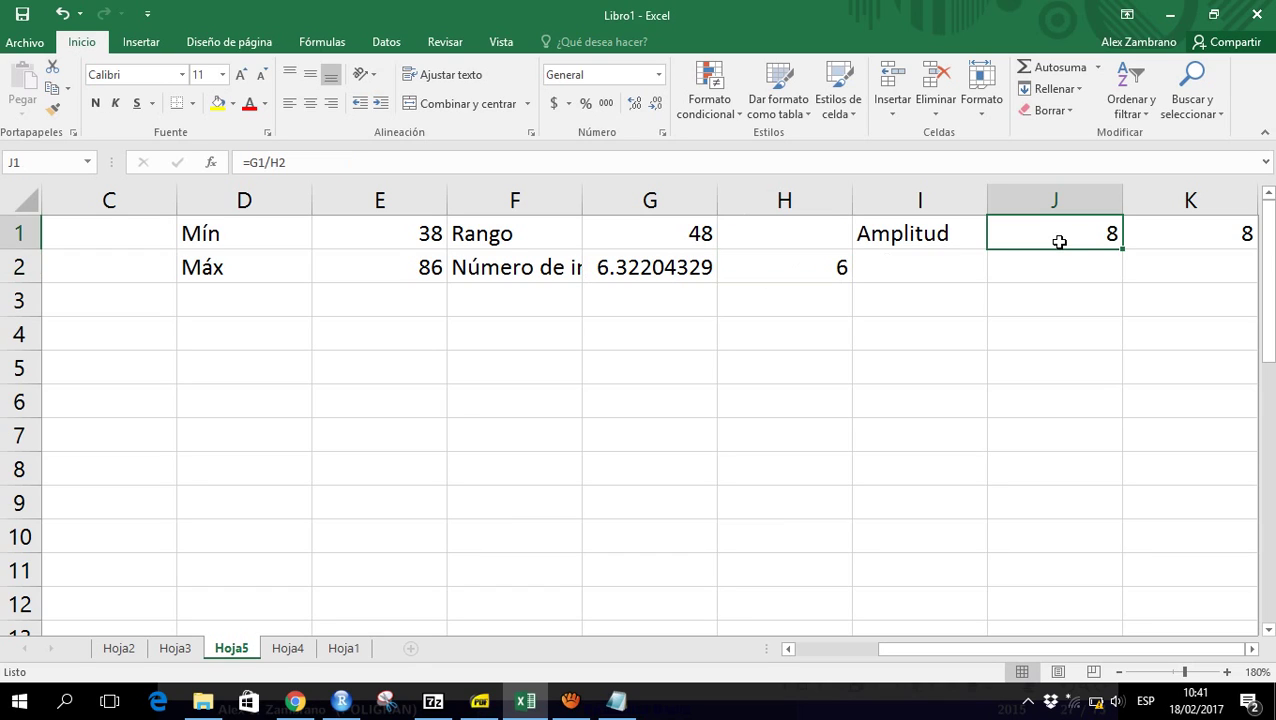
click(1165, 242)
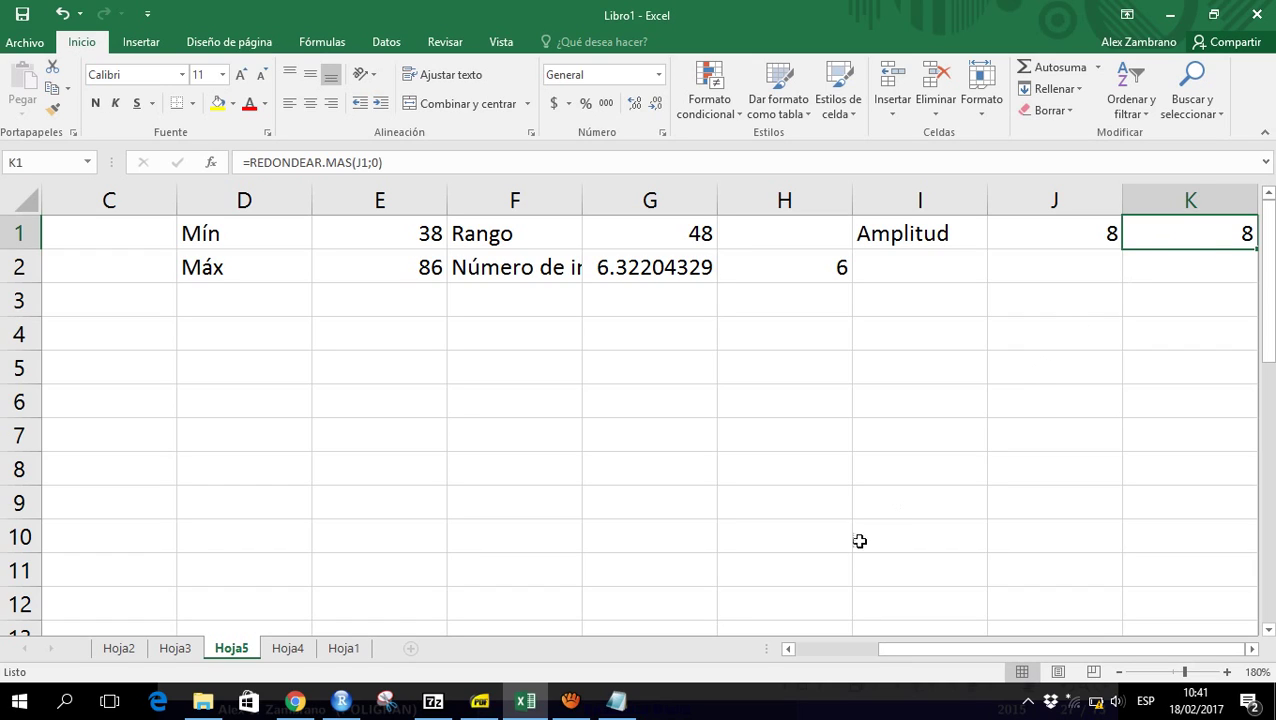
click(570, 700)
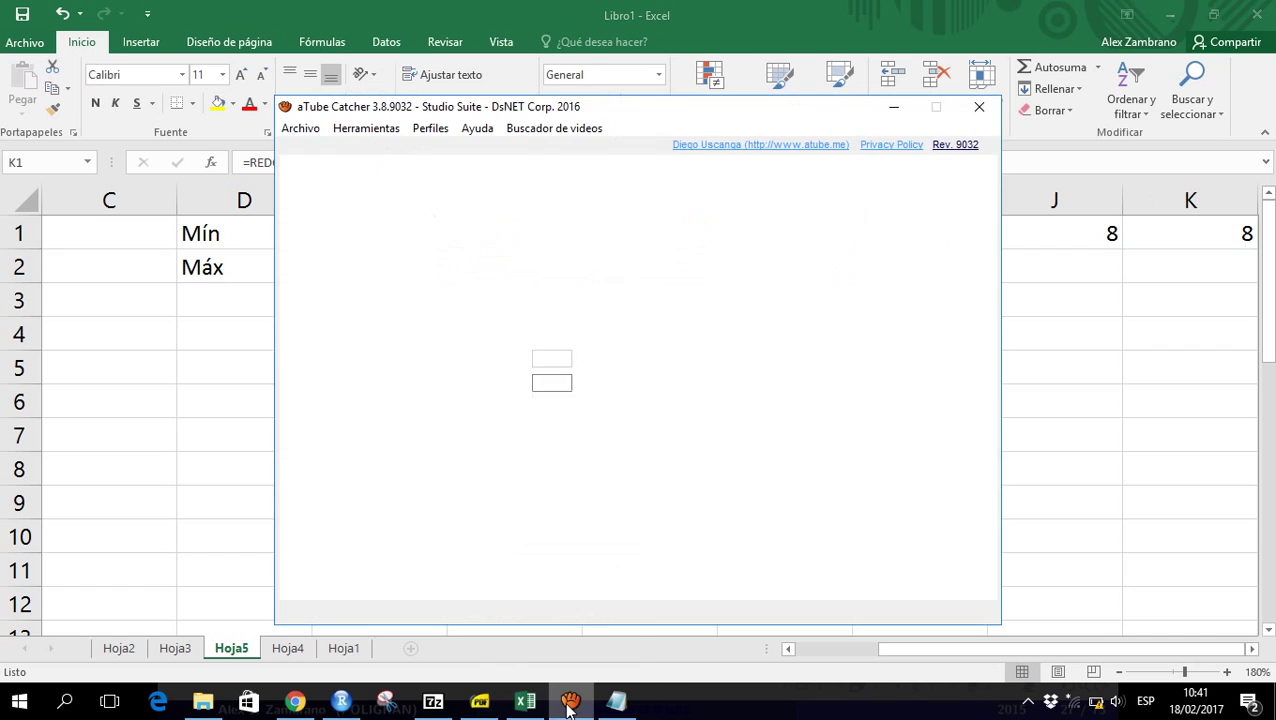
click(893, 112)
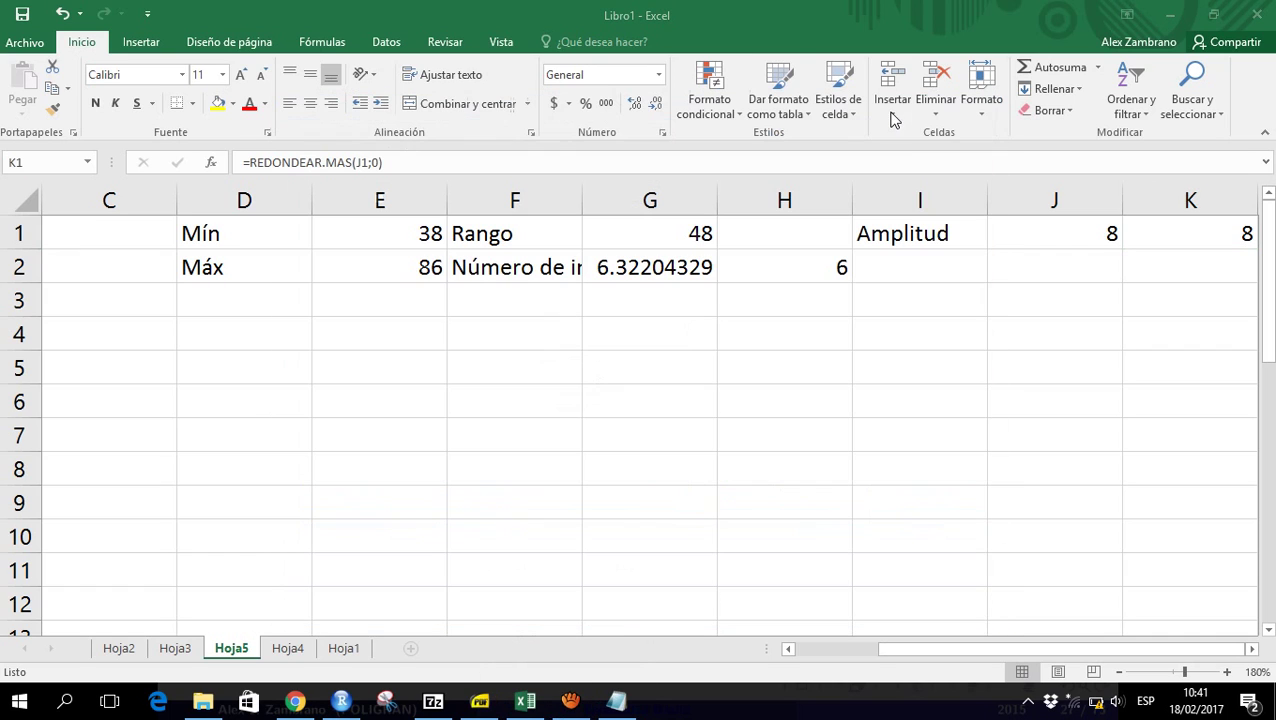
click(1170, 235)
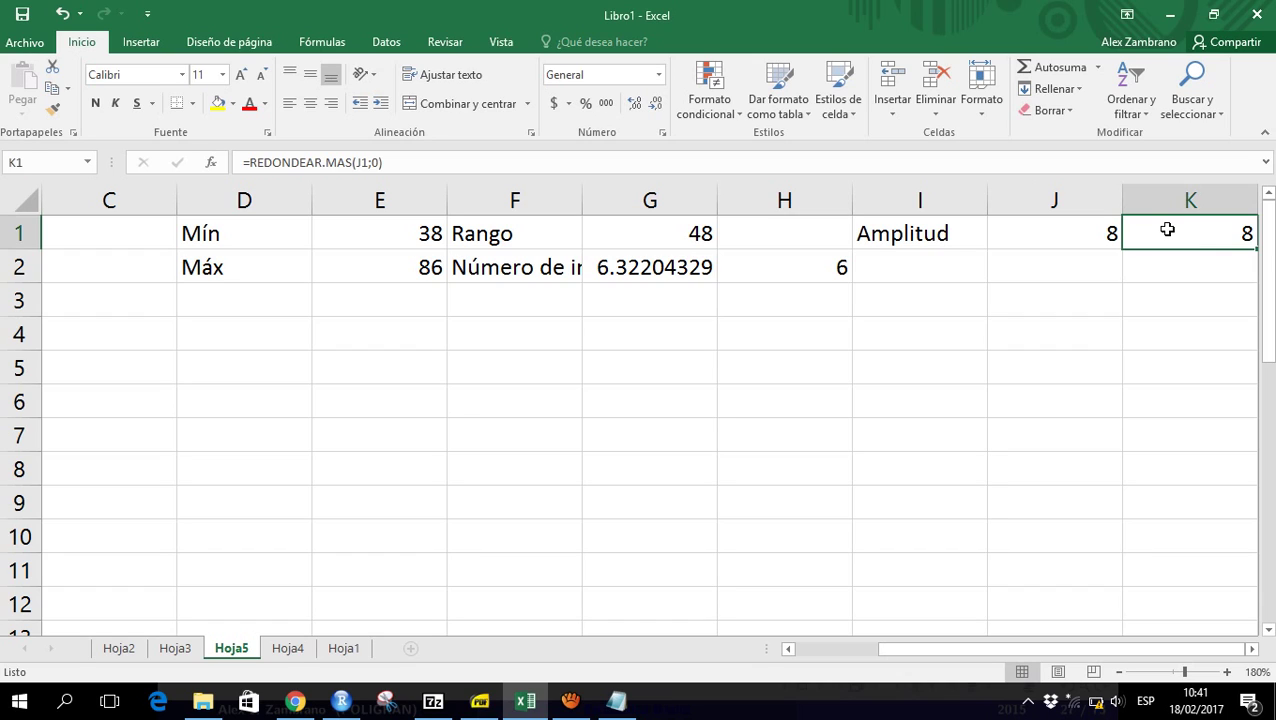
key(Left)
key(F2)
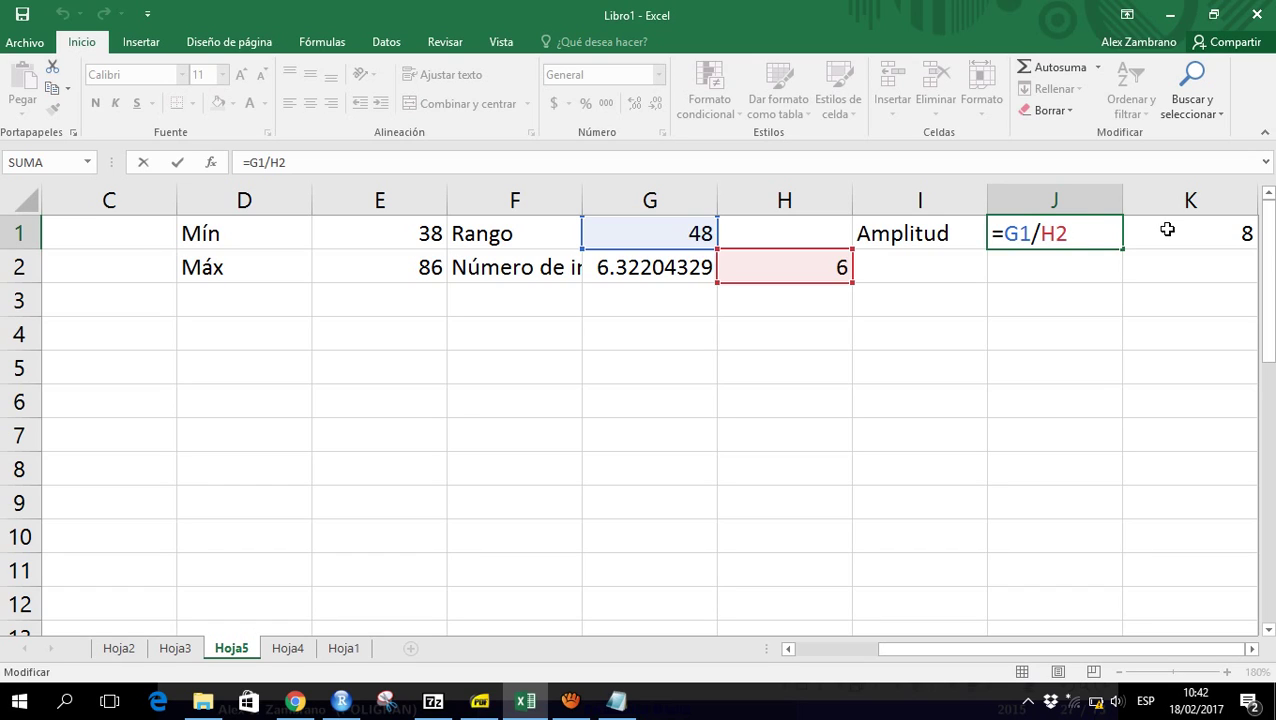
key(ctrl+Return)
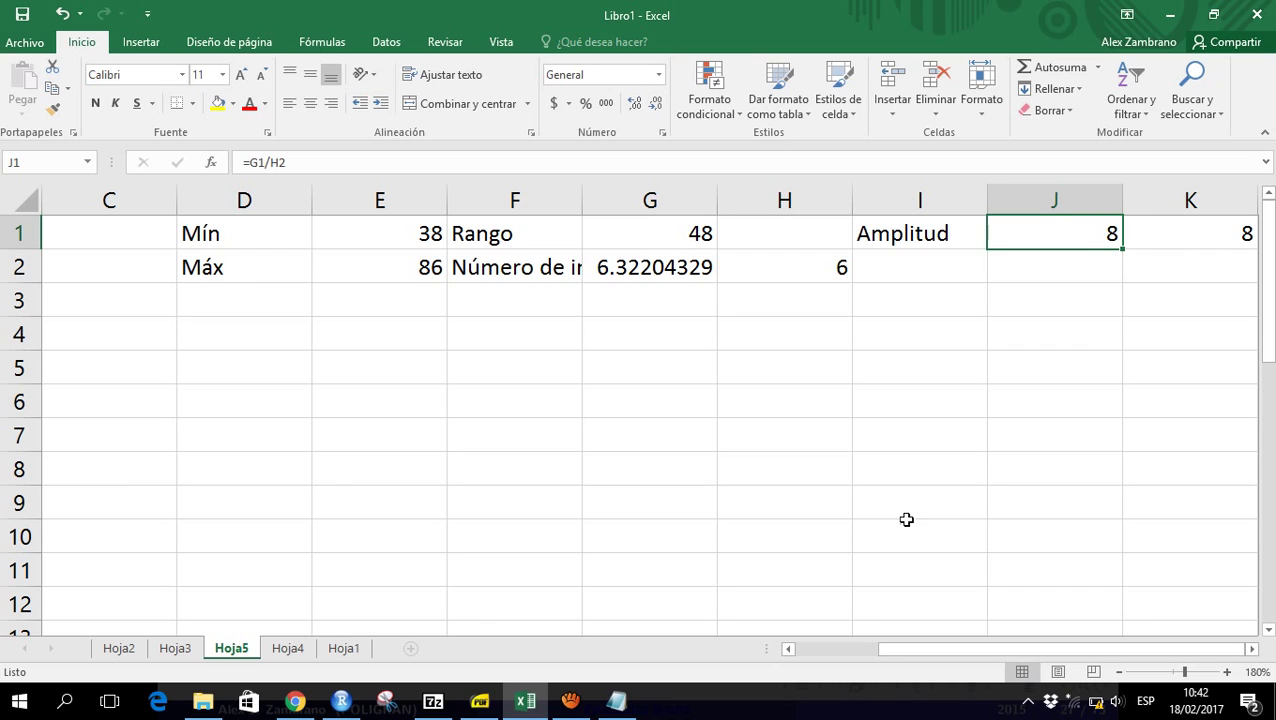
click(567, 704)
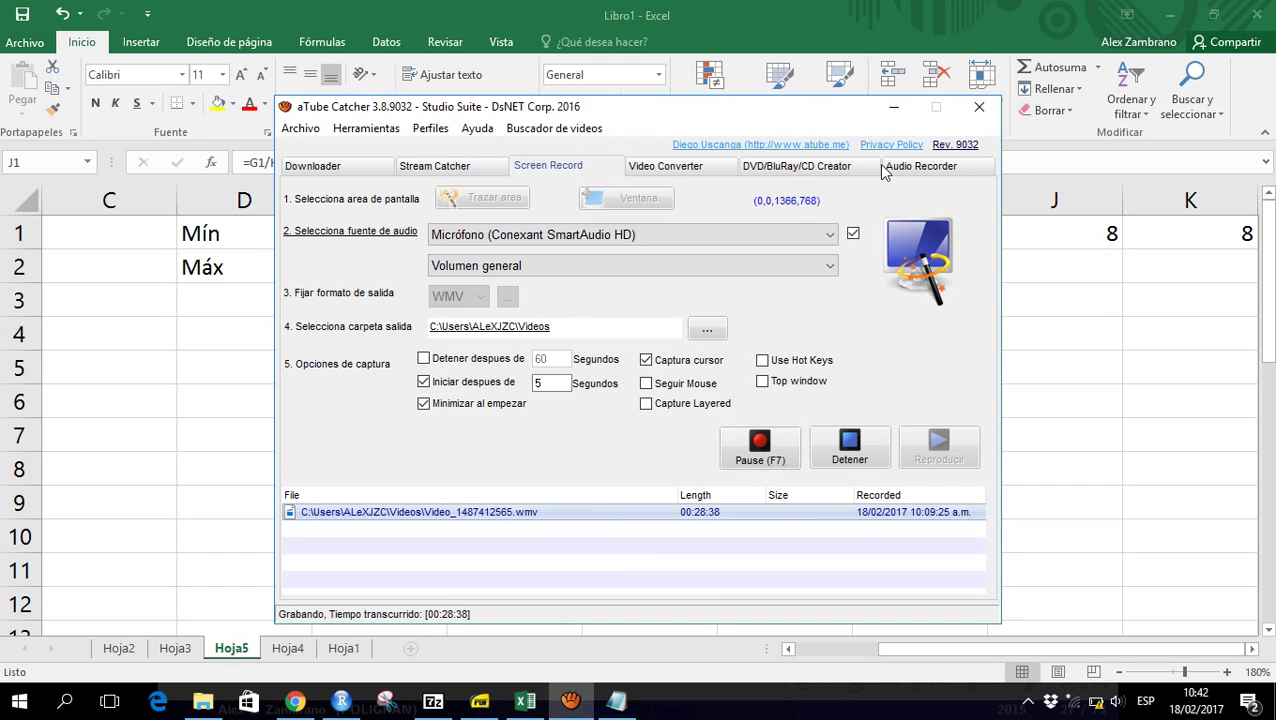
click(894, 107)
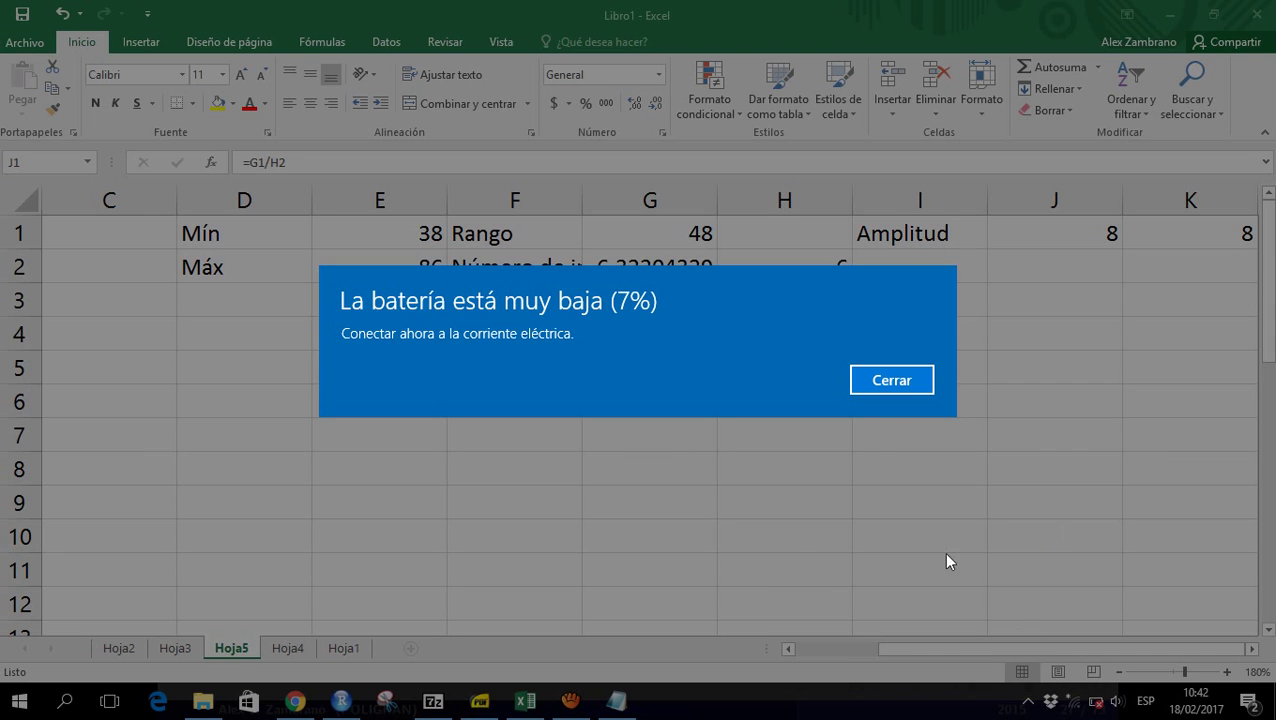
Dismiss the low-battery warning and group the pivot table's satisfaction scores into class intervals of 8
click(861, 381)
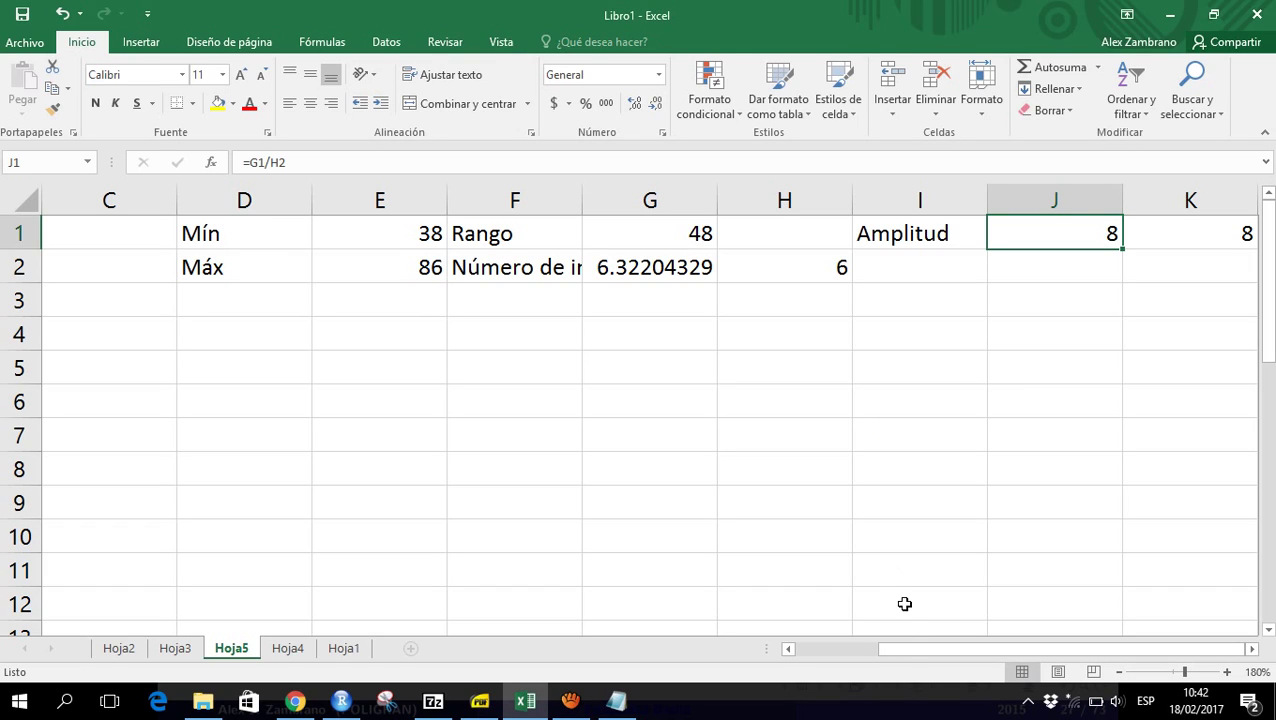
drag(914, 648, 725, 645)
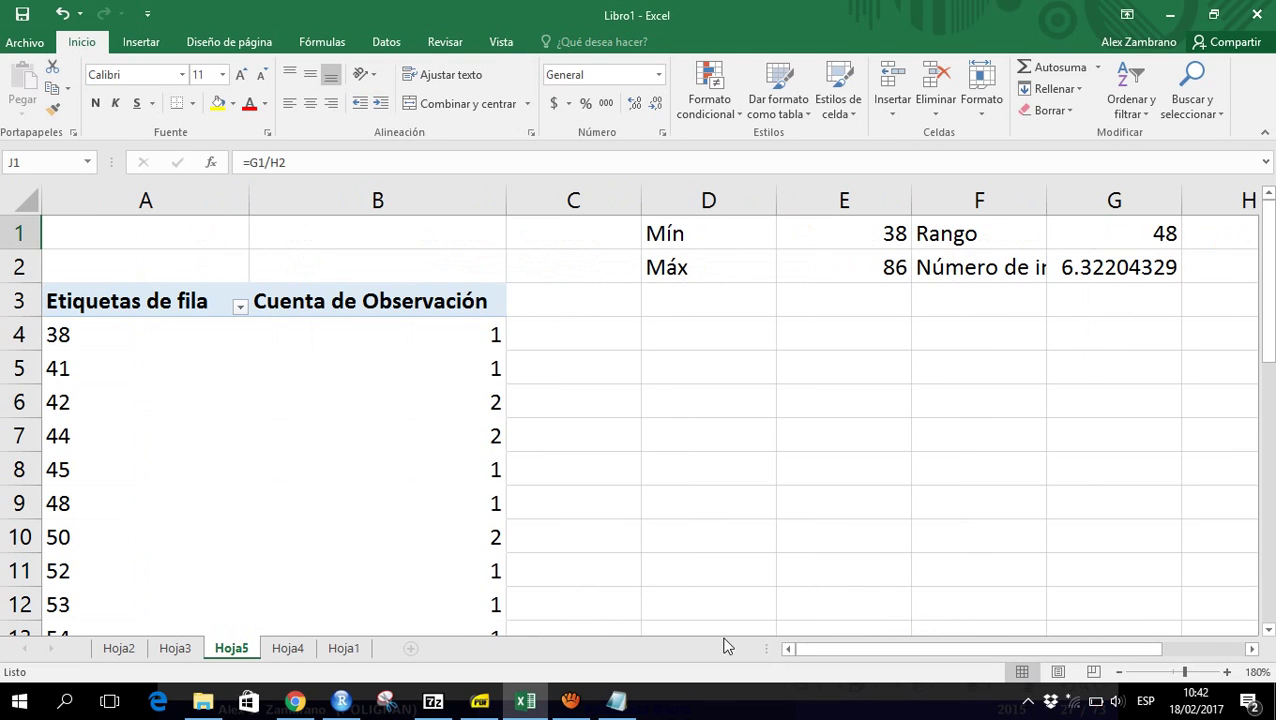
click(129, 543)
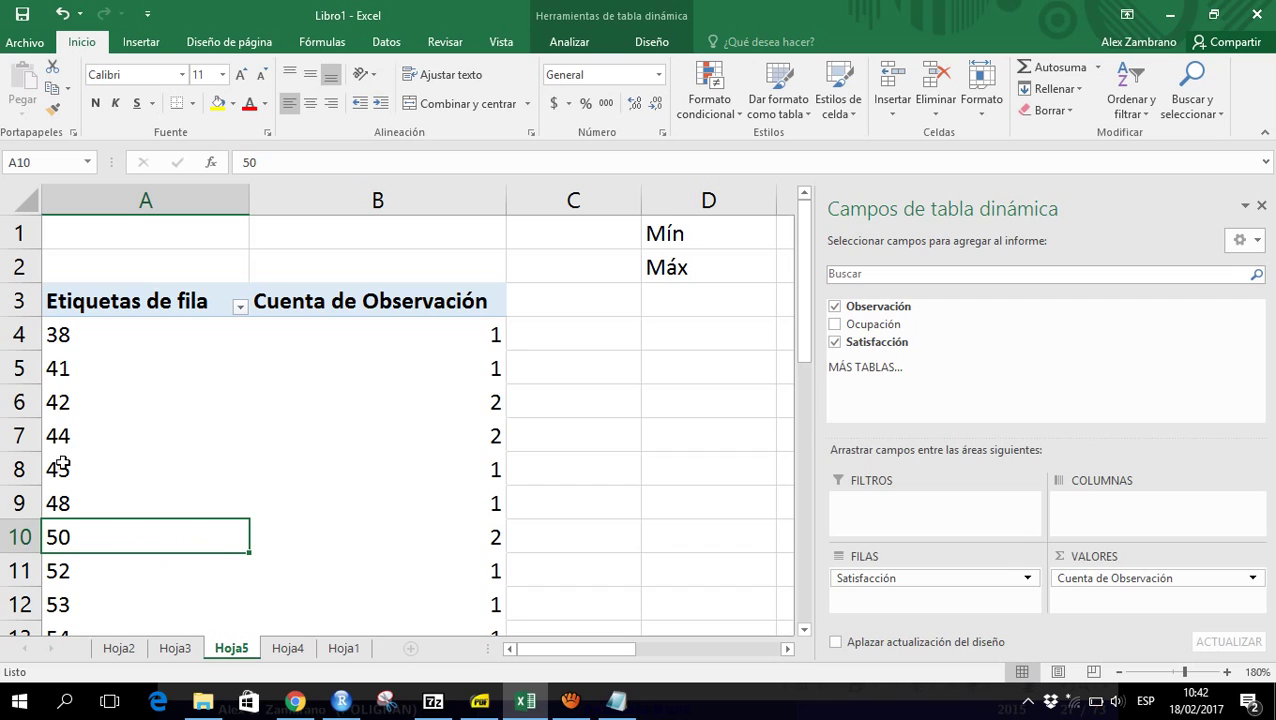
click(388, 44)
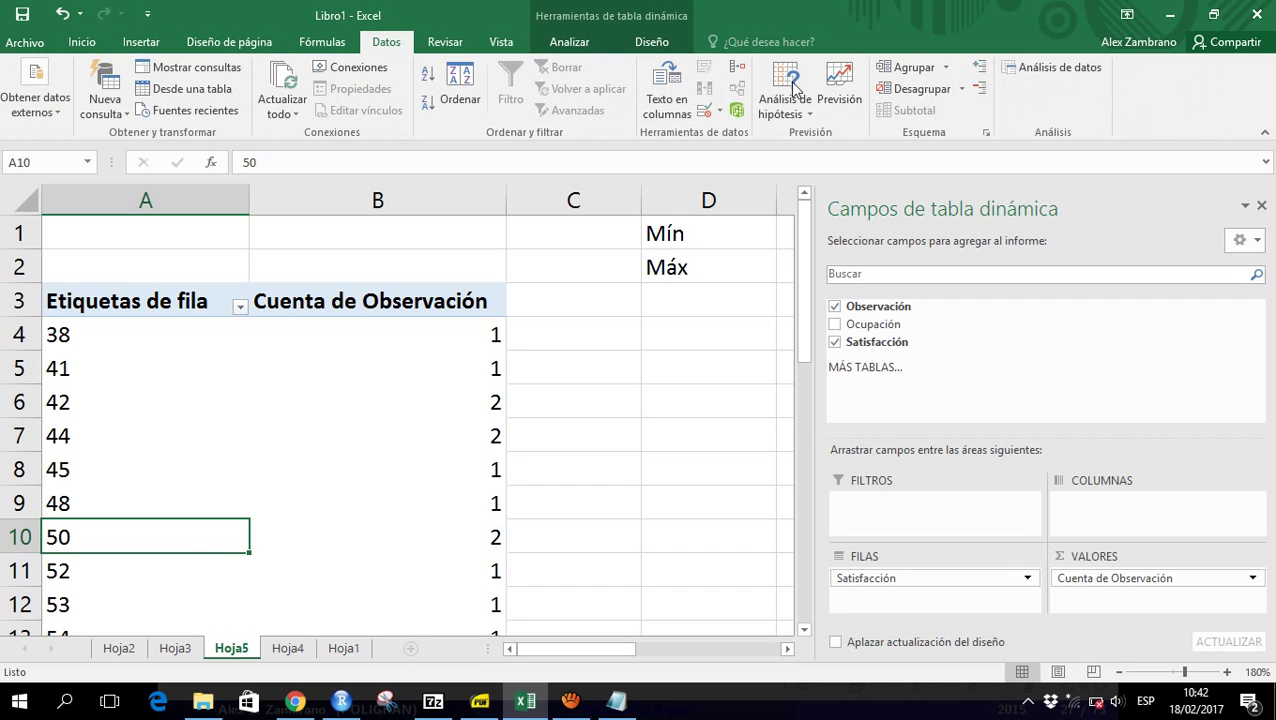
click(913, 70)
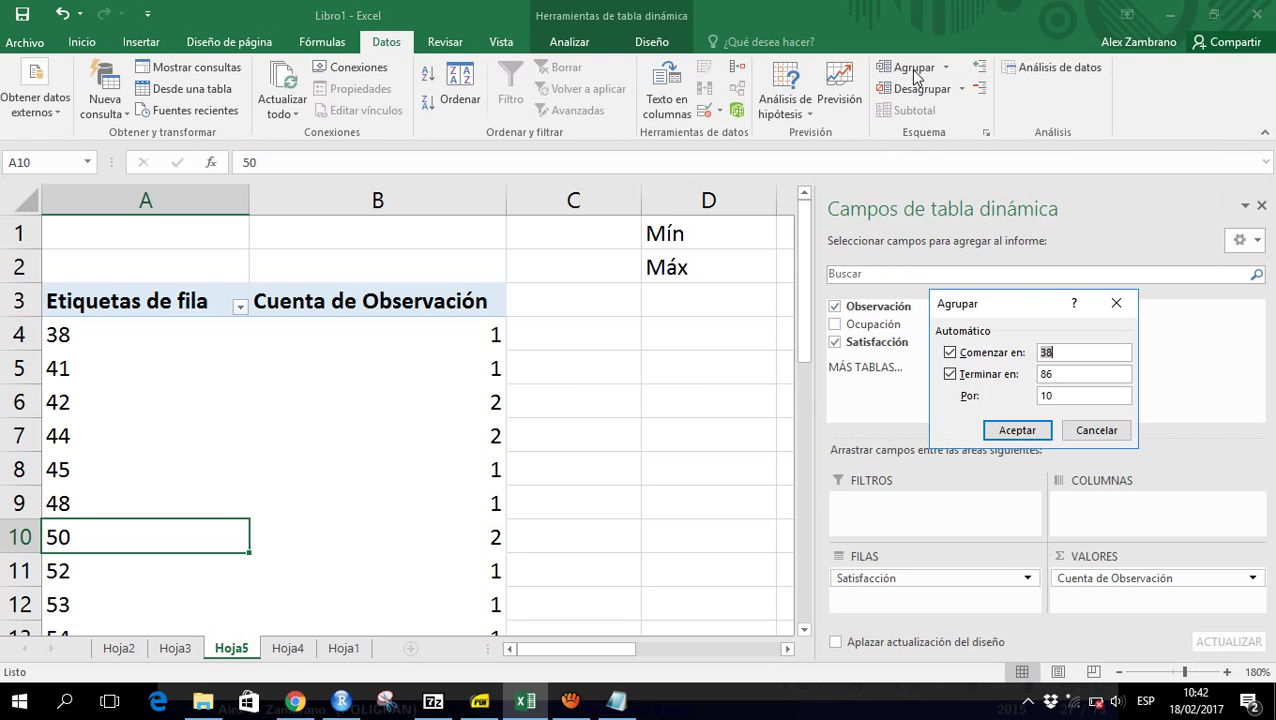
click(1071, 396)
key(BackSpace)
key(BackSpace)
text(8)
click(1019, 433)
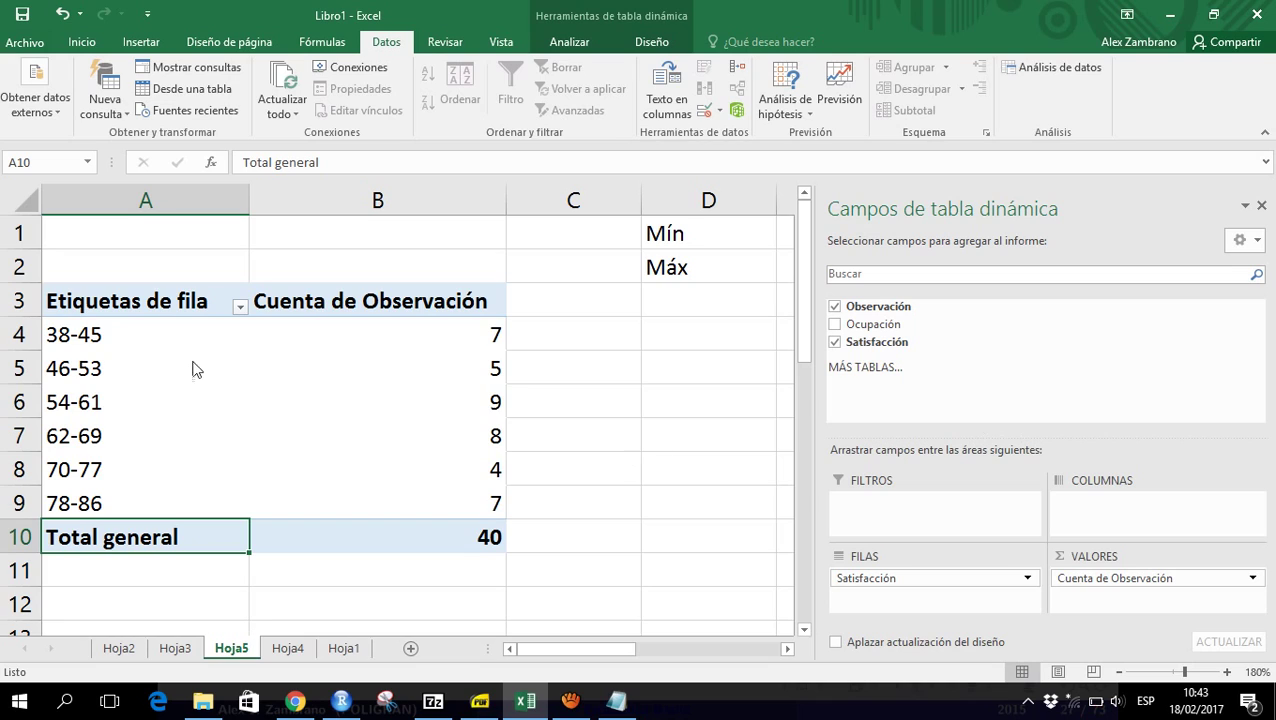
Add the Ocupación field to the columns of the grouped satisfaction pivot table and view the full cross-tabulation
click(24, 337)
drag(35, 341, 17, 503)
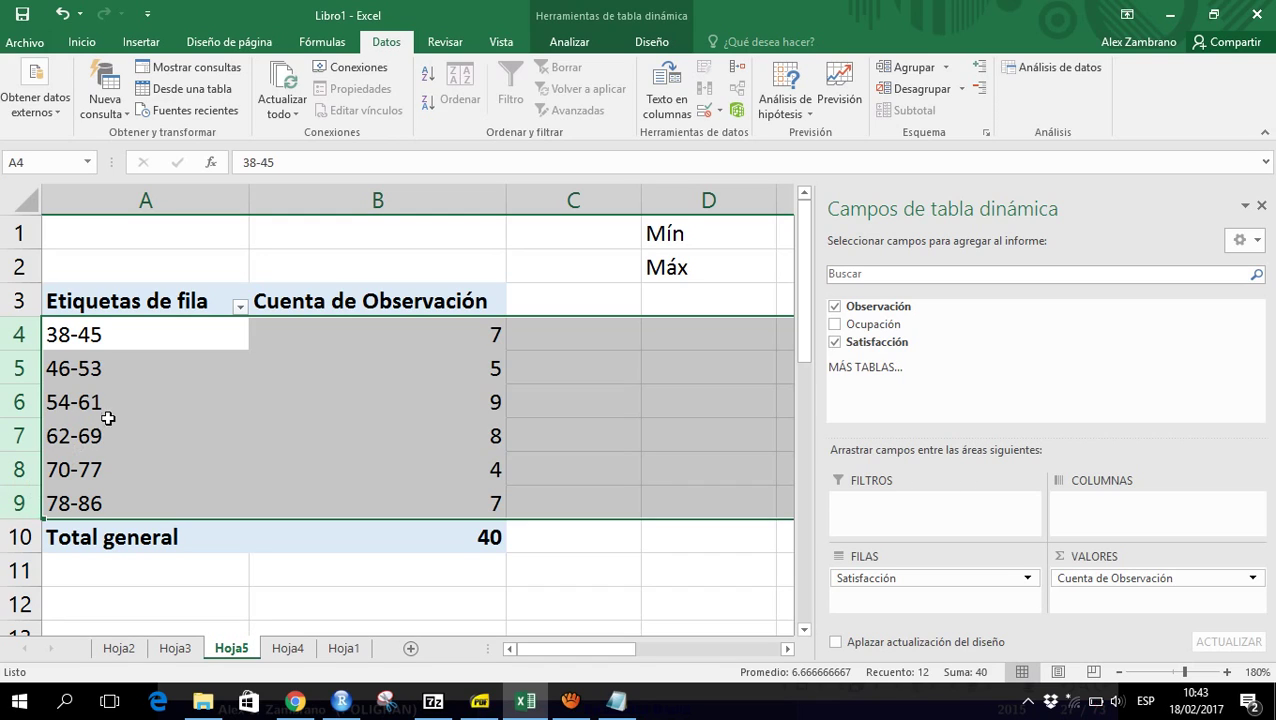
click(139, 373)
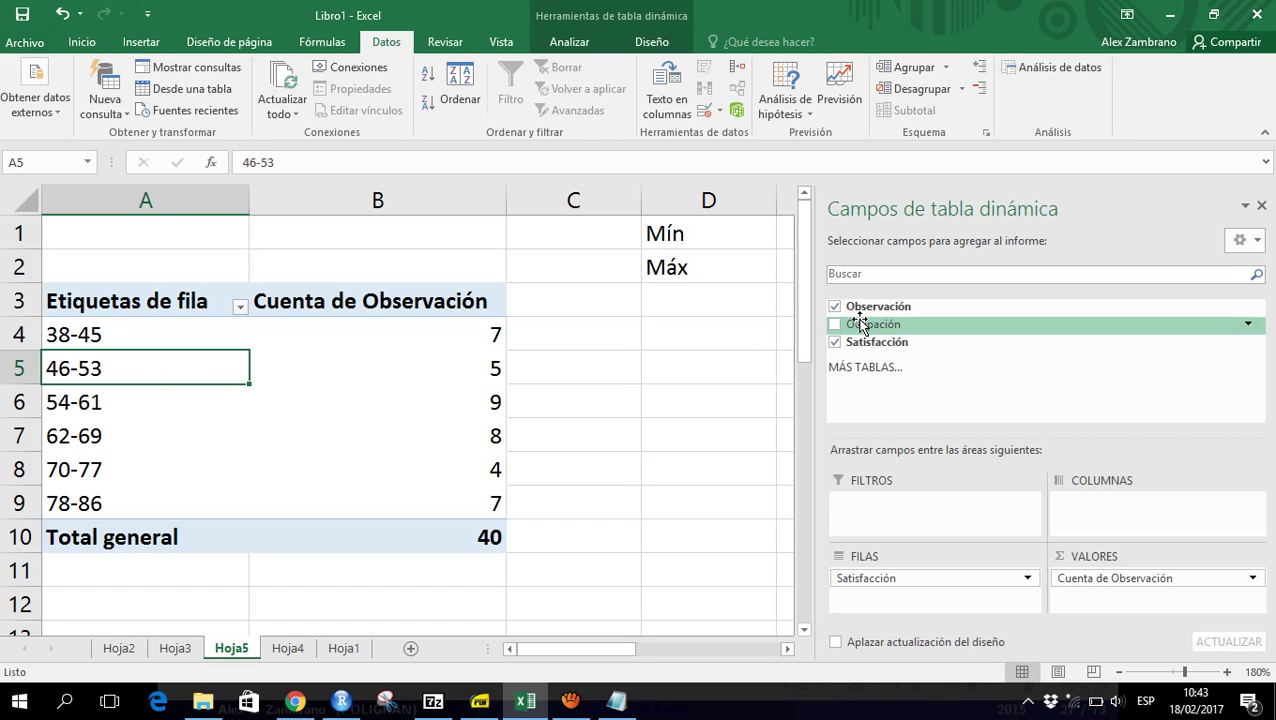
drag(861, 326, 1096, 524)
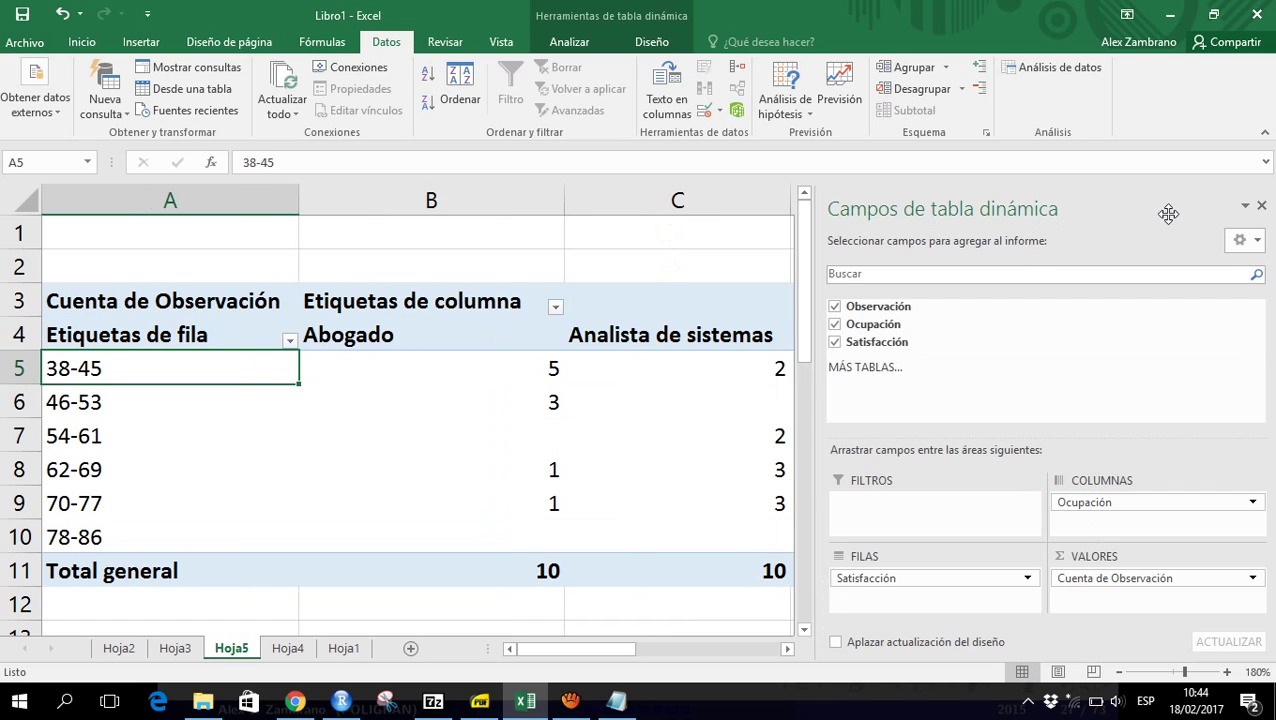
click(676, 244)
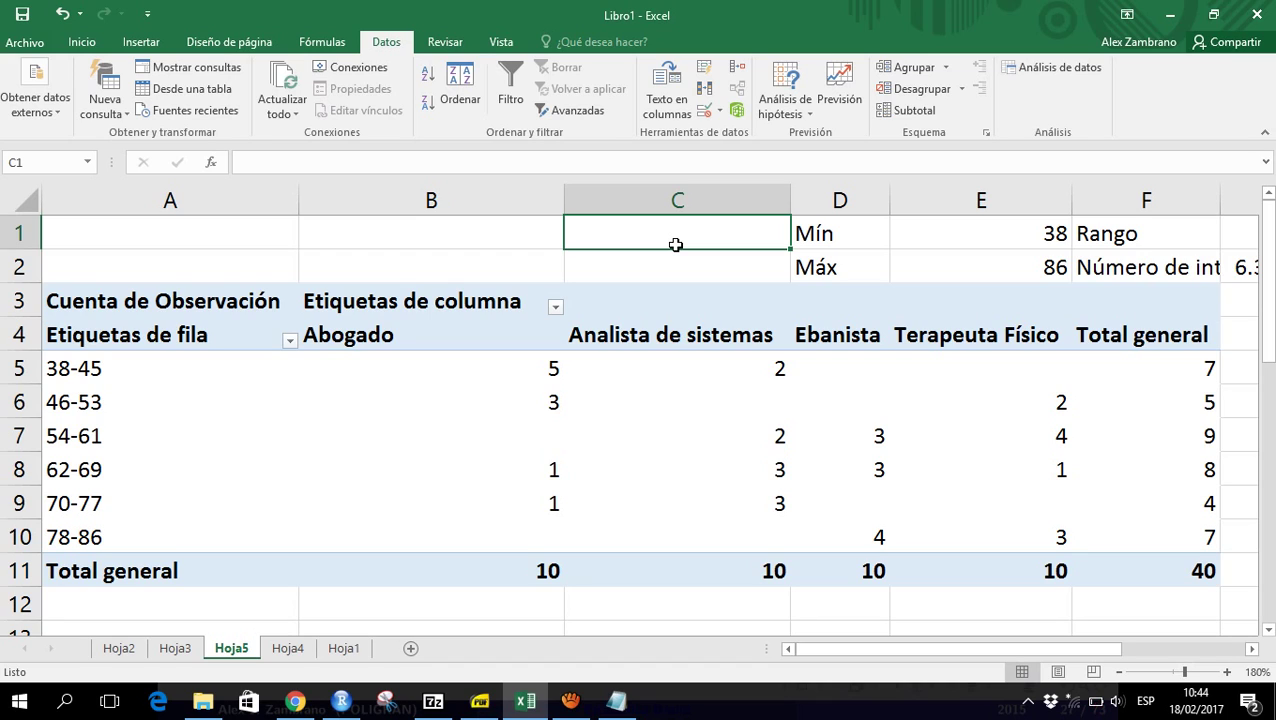
click(877, 376)
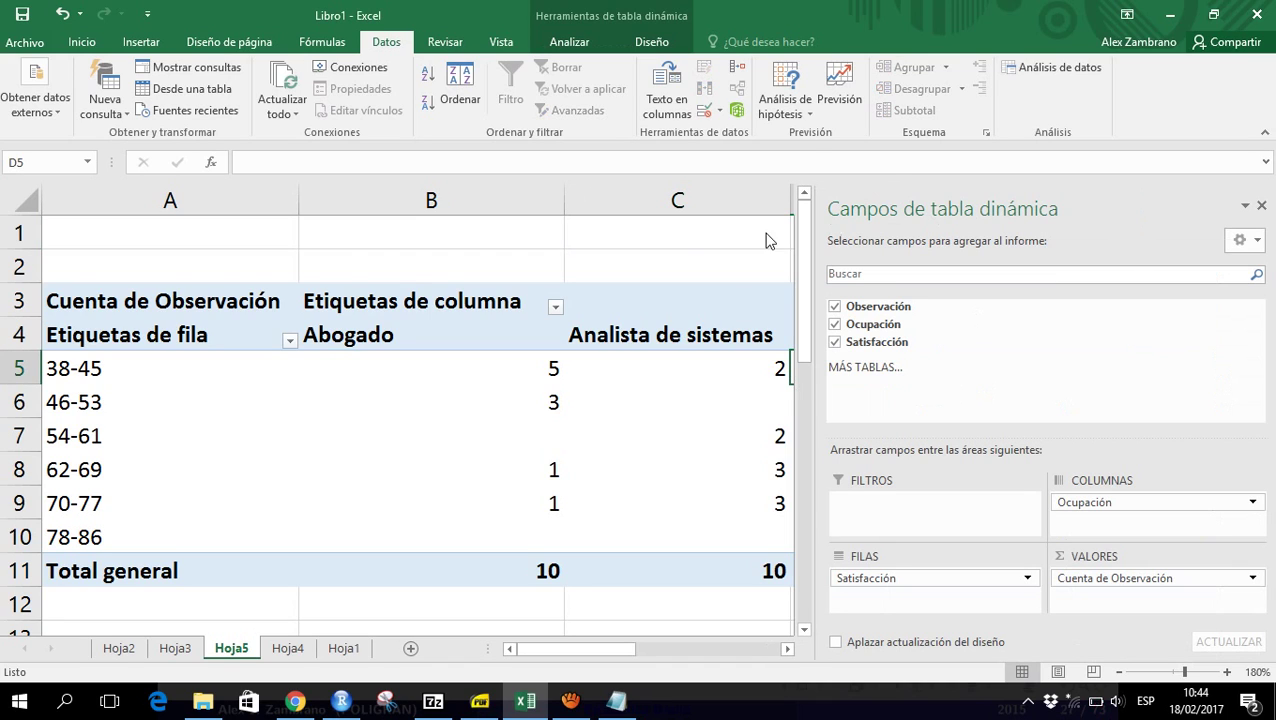
click(683, 233)
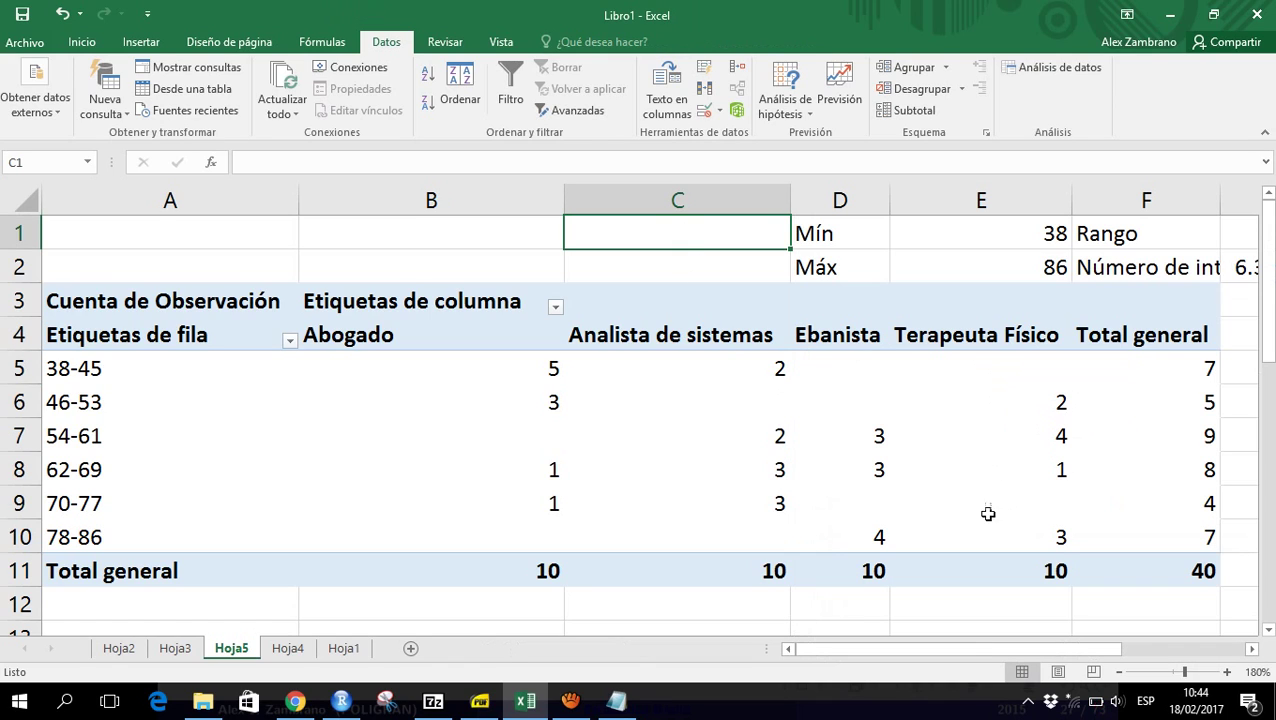
Set the pivot table options to show 0 in empty cells and review the completed cross-tabulation
mouse_move(703, 549)
click(711, 502)
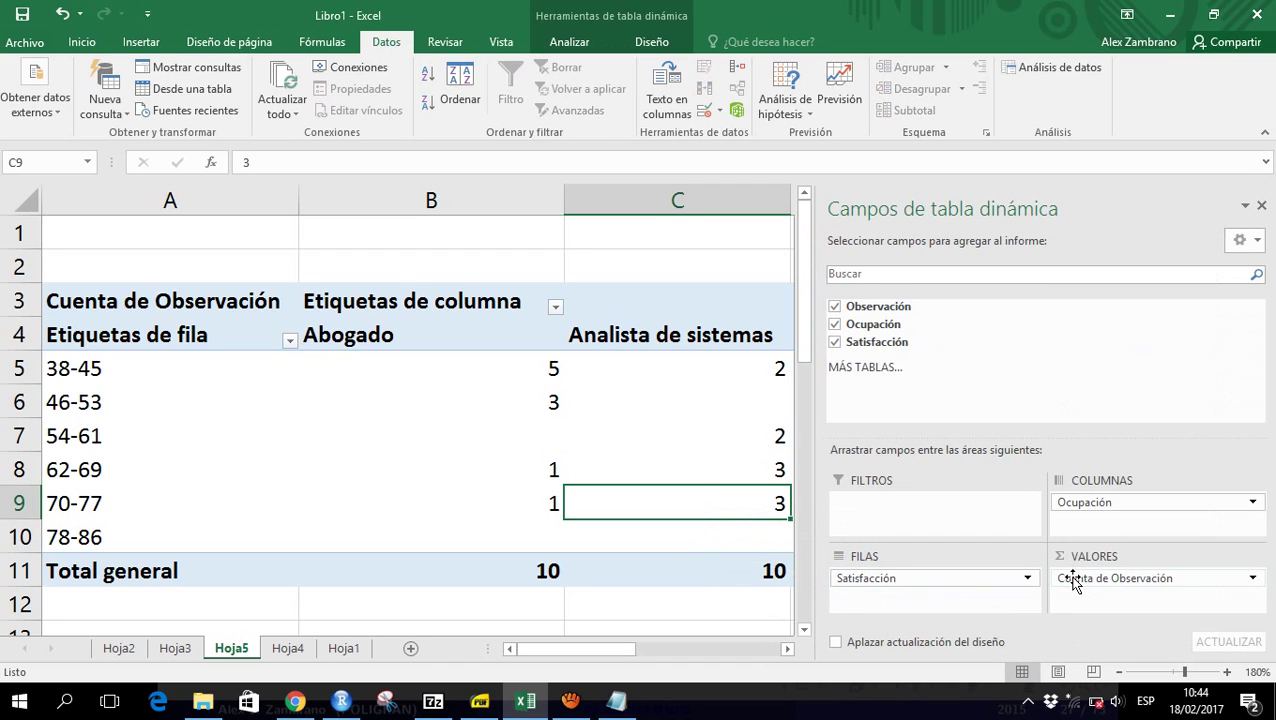
click(521, 403)
click(236, 332)
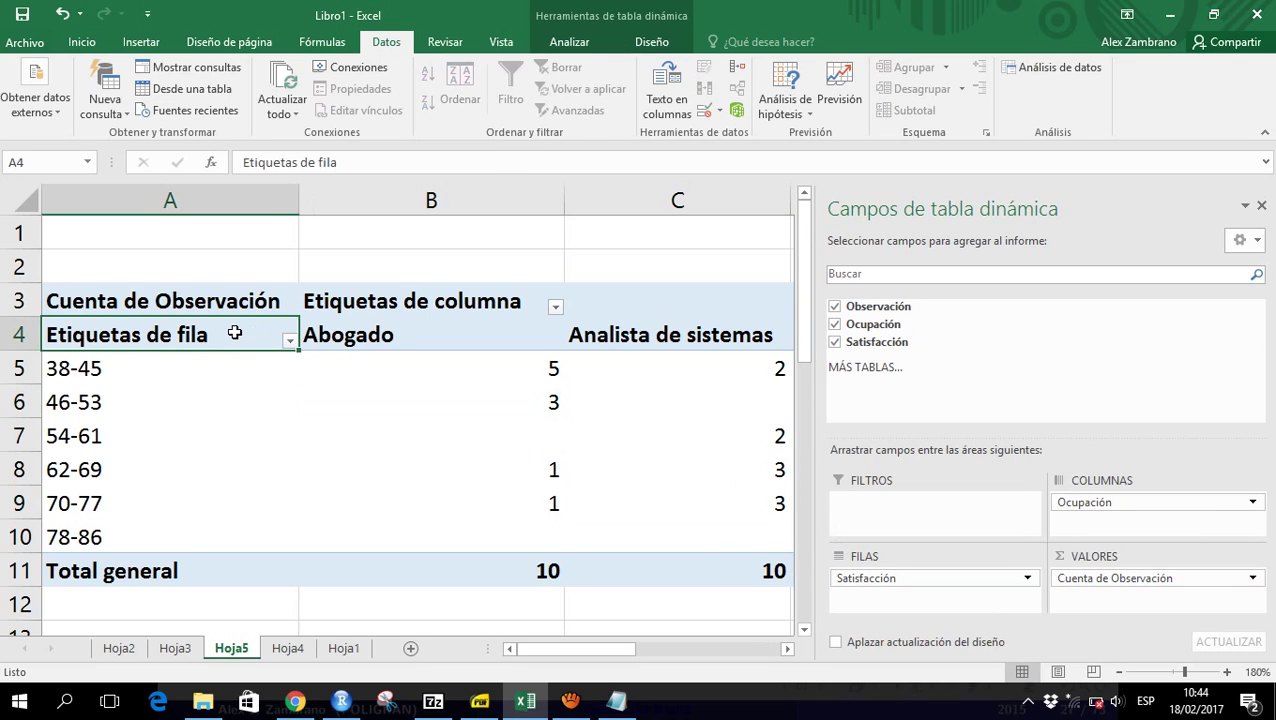
right_click(232, 332)
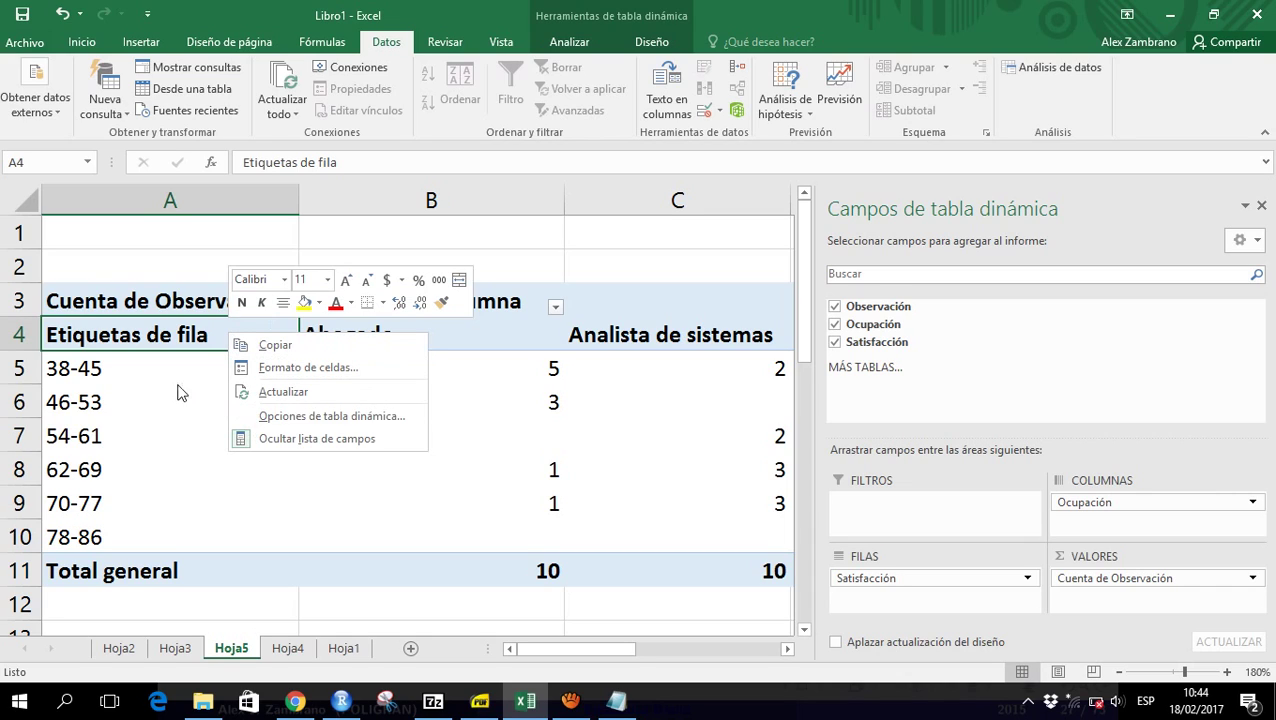
click(314, 424)
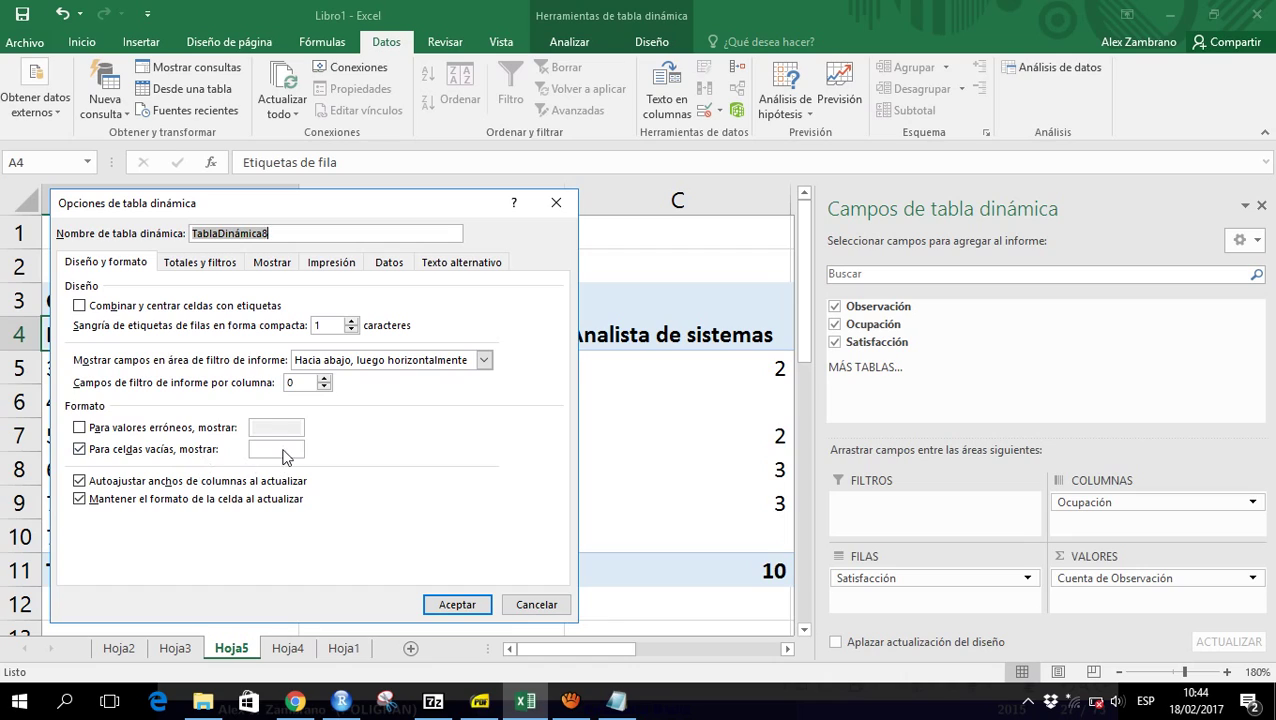
click(283, 452)
text(0)
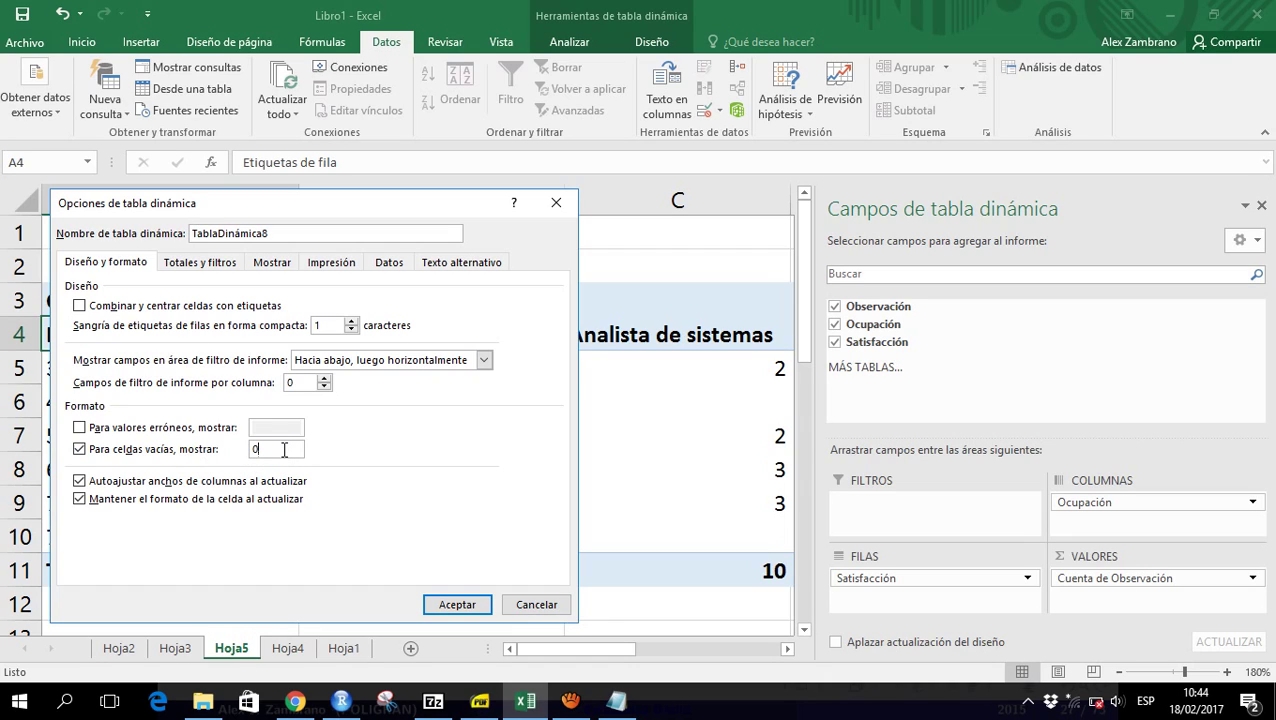
click(440, 620)
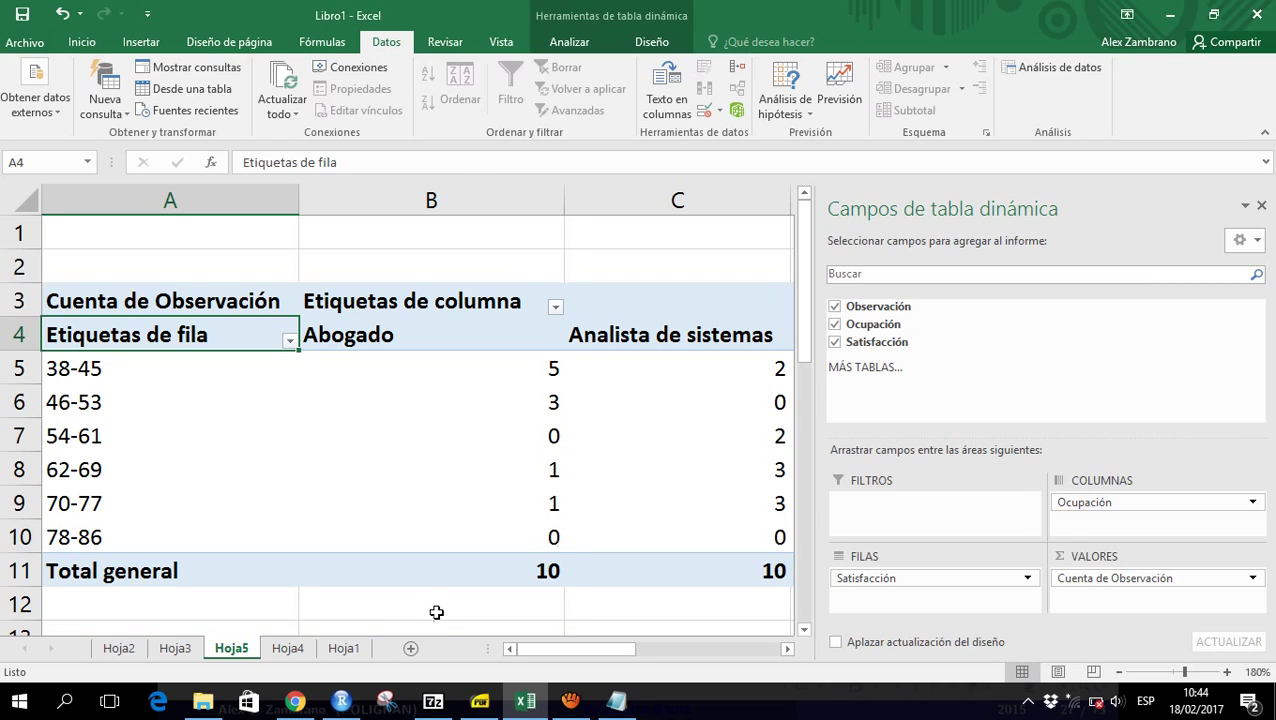
click(516, 256)
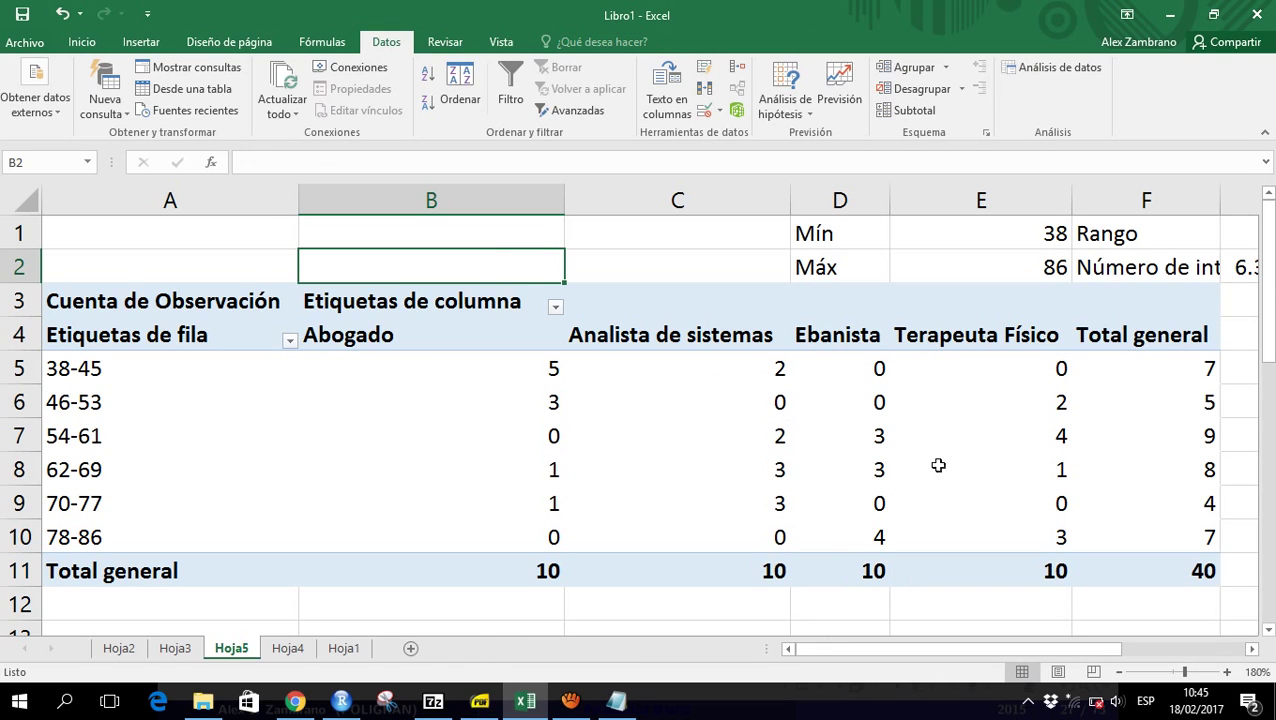
mouse_move(1062, 537)
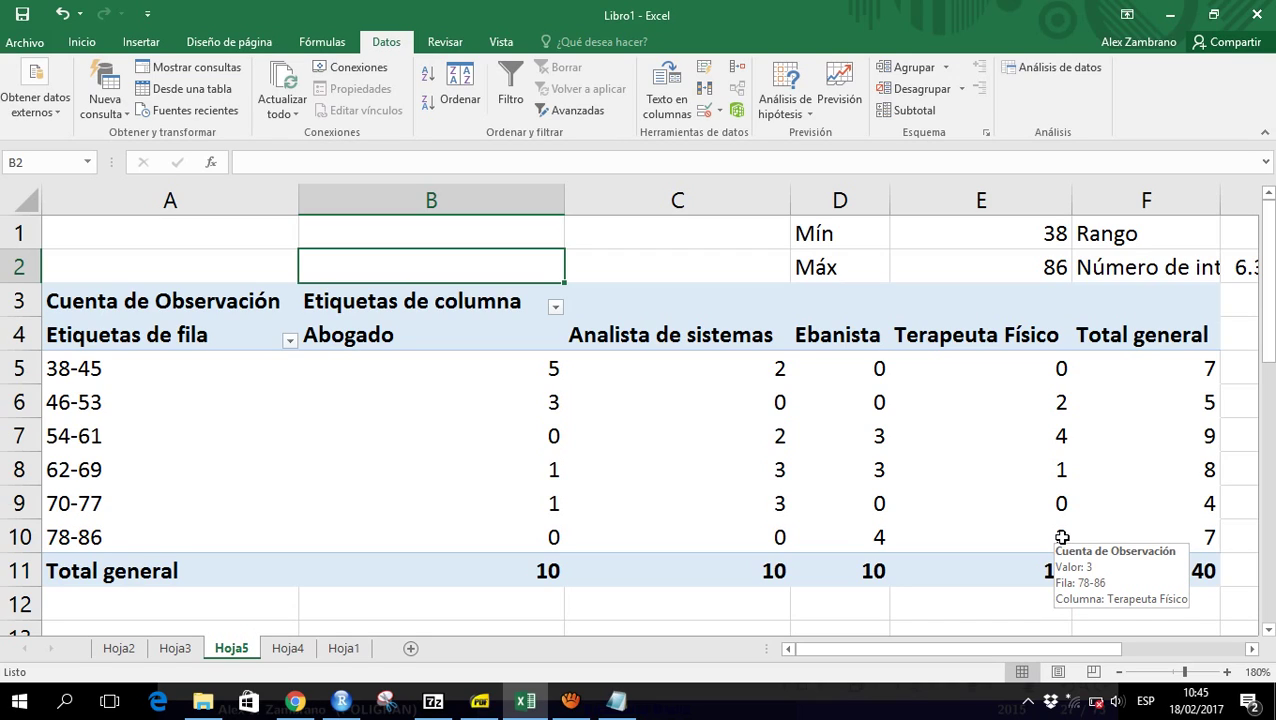
click(571, 700)
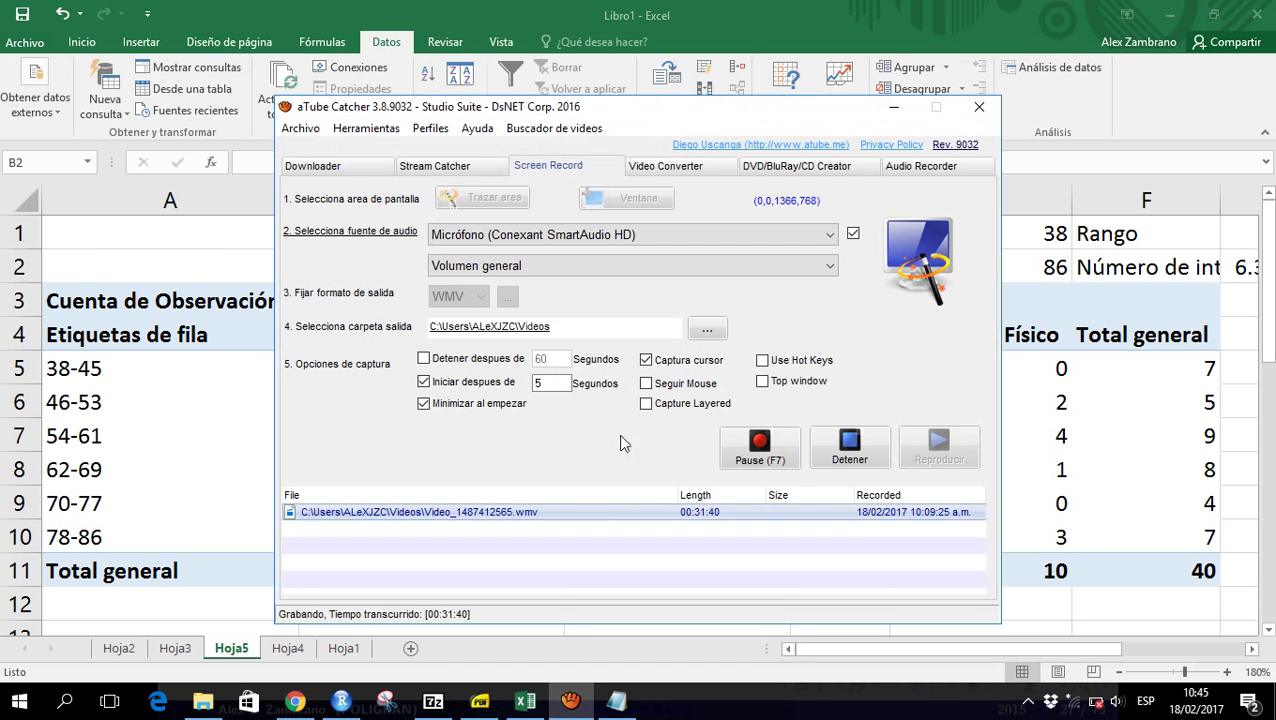
click(740, 440)
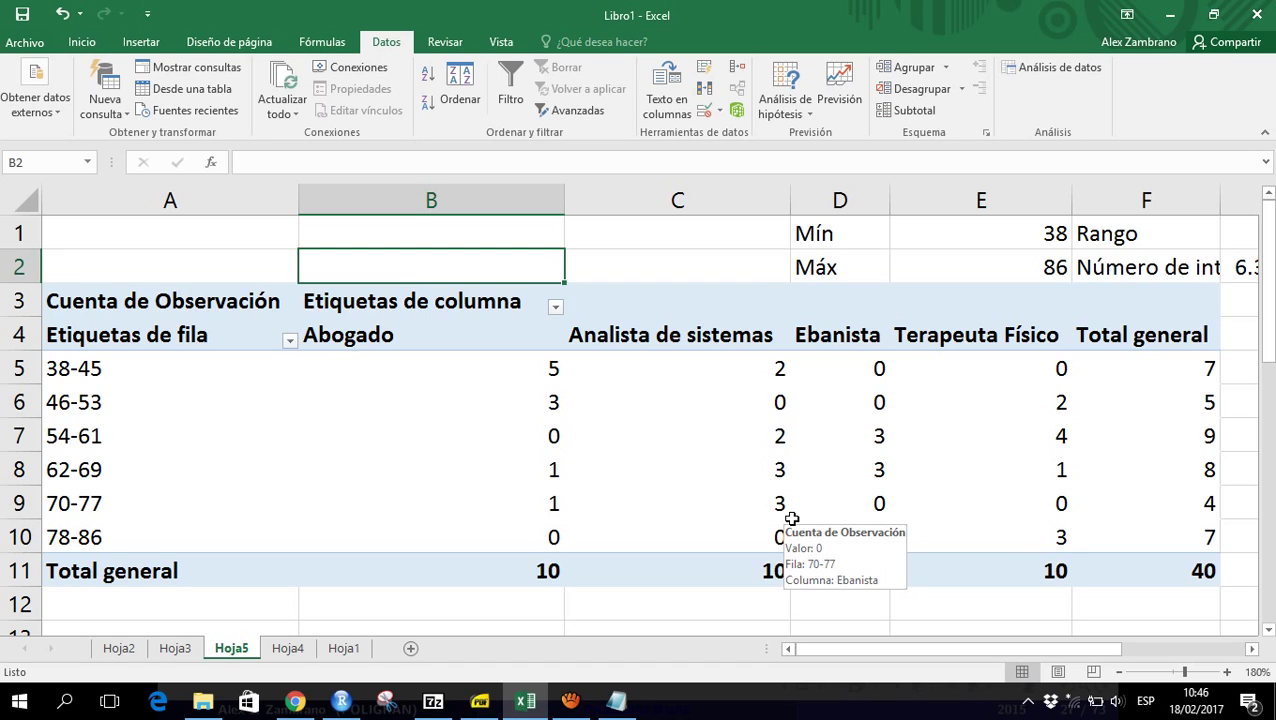
Switch to the statistics slides and advance to the occupation and satisfaction data table on slide 42
key(alt+Tab)
key(alt+Tab)
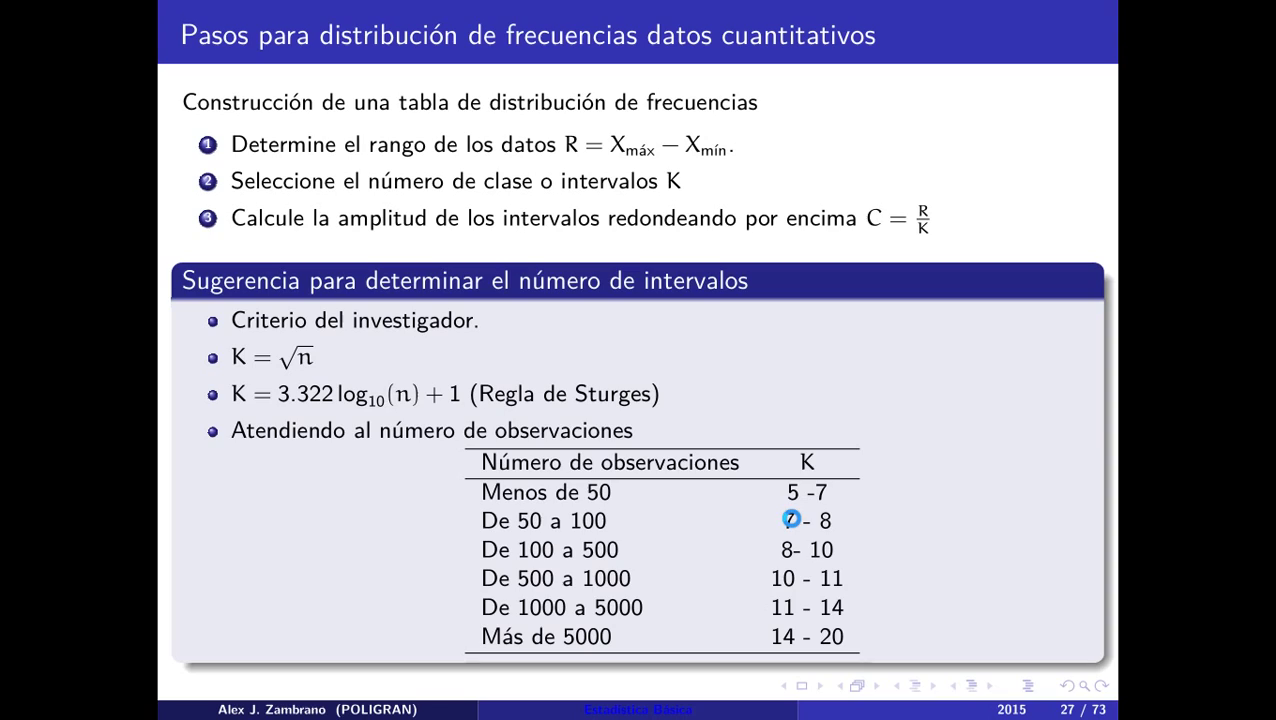
scroll(790, 520, down, 9)
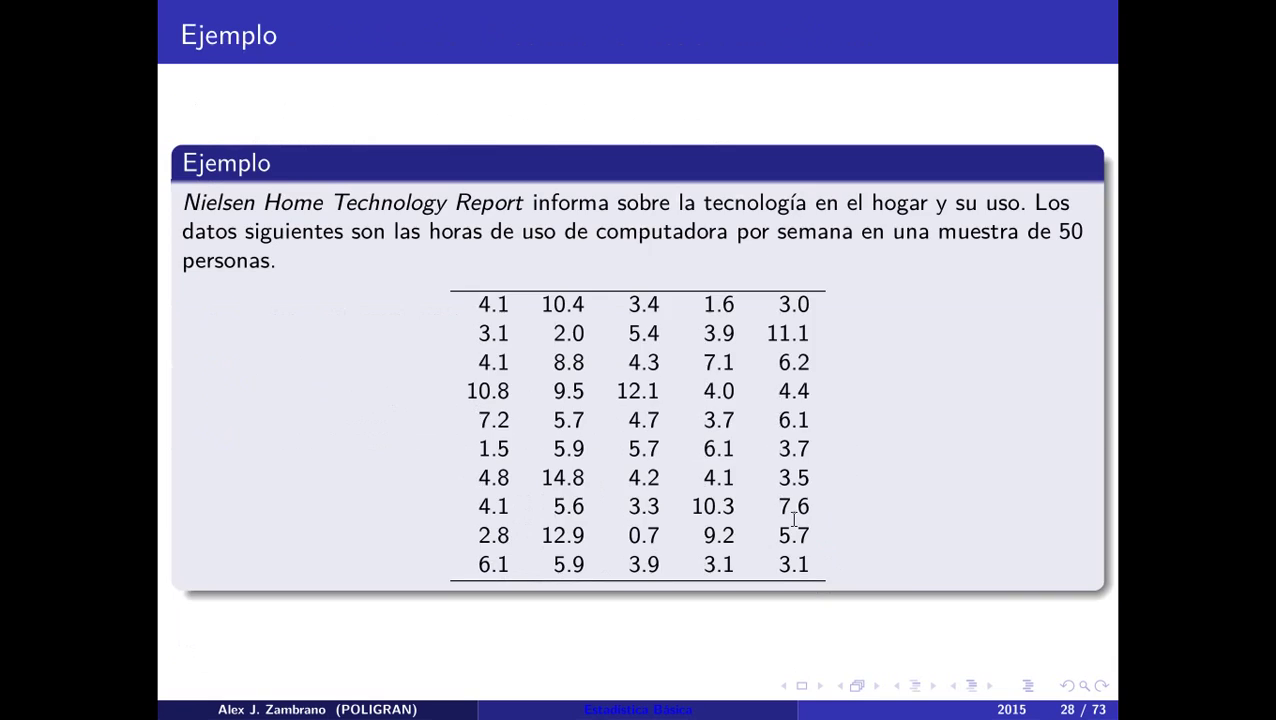
scroll(638, 360, down, 2)
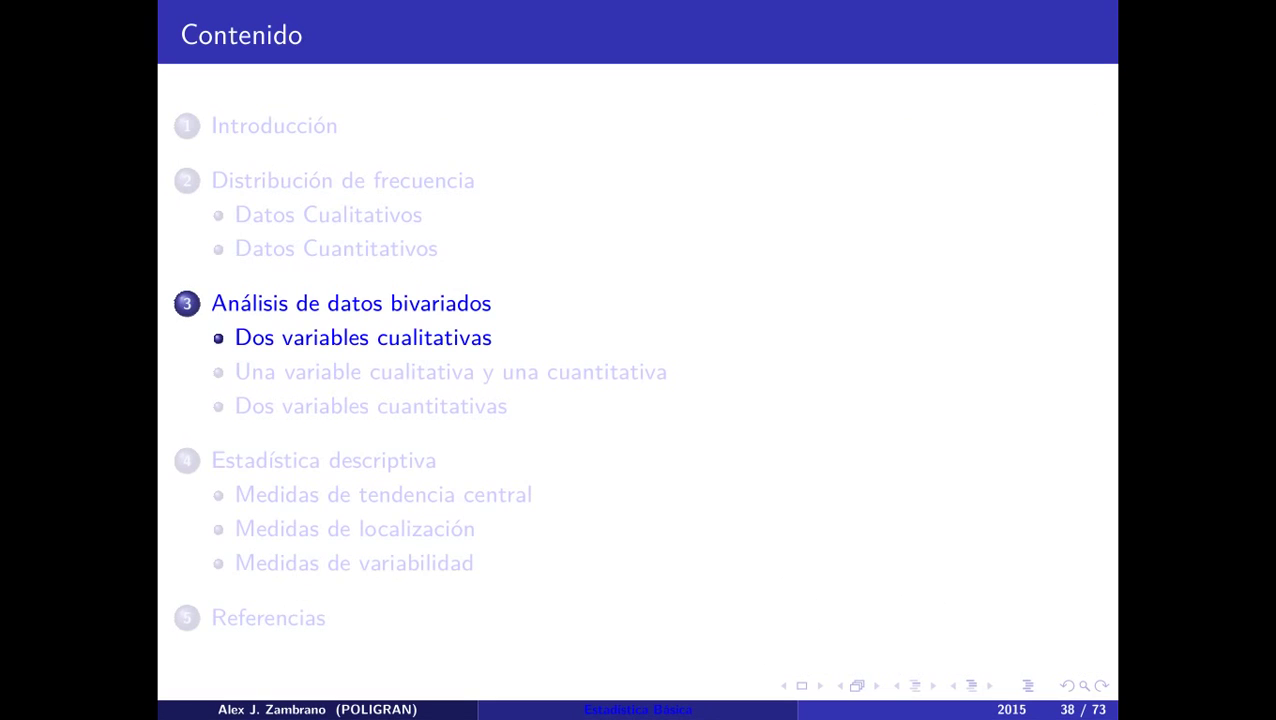
scroll(640, 375, down, 2)
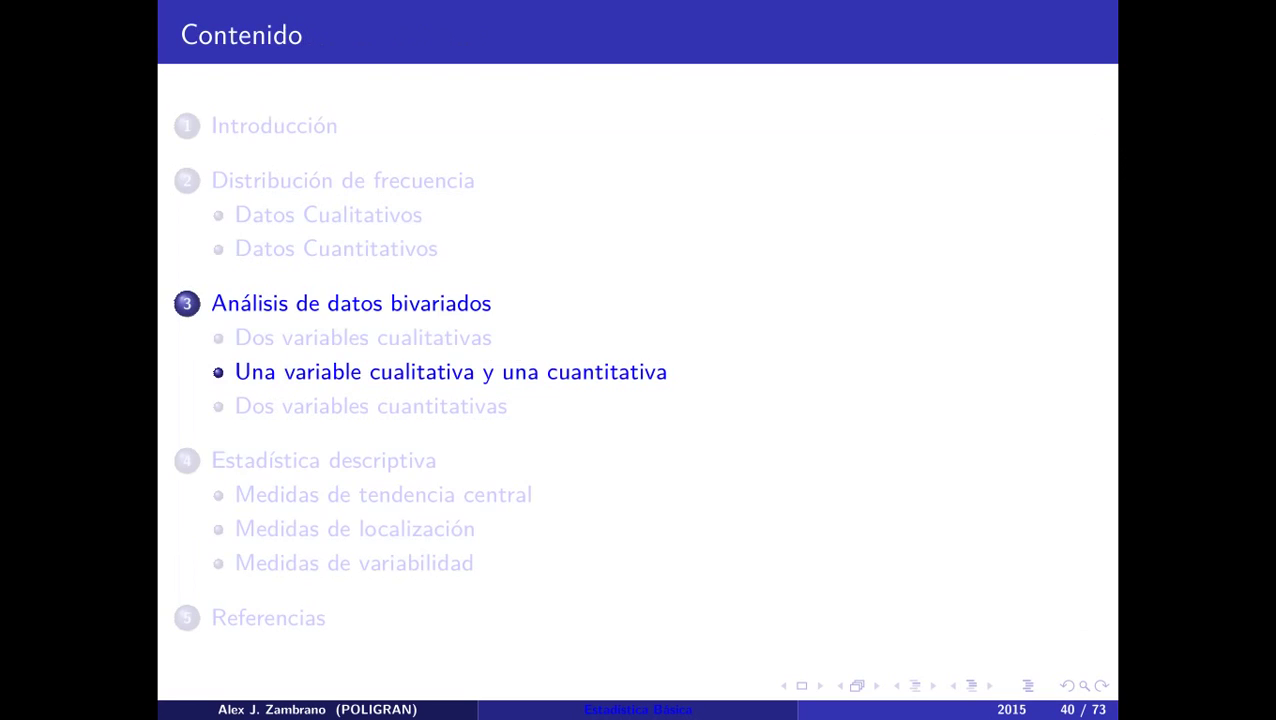
scroll(638, 360, down, 1)
scroll(638, 360, down, 1)
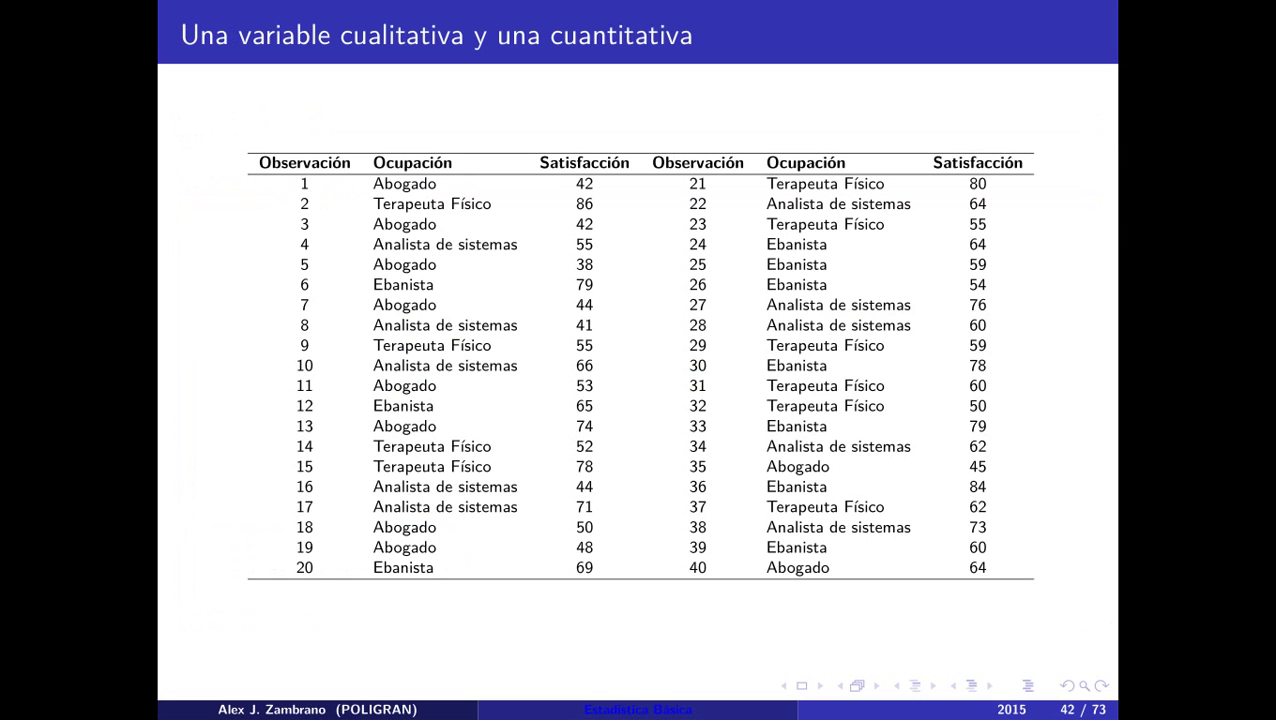
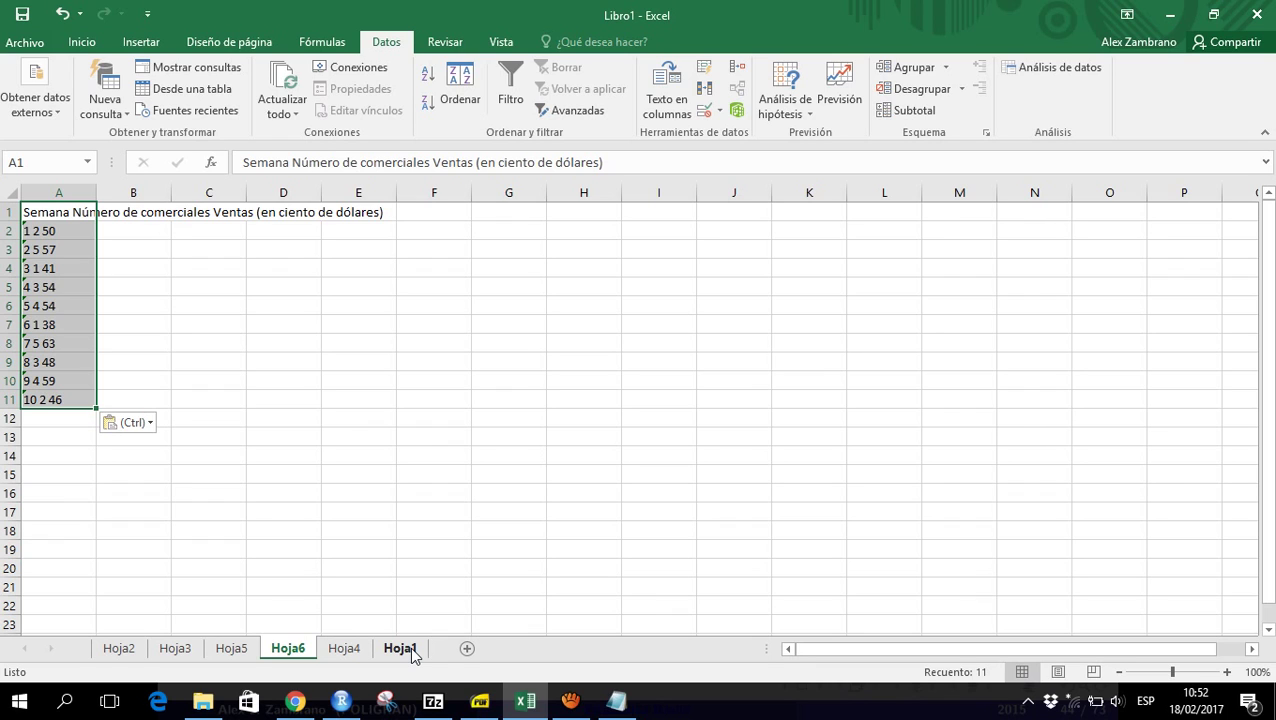
Undo the paste of the commercials and sales data in Hoja6 and paste that data into a blank Notepad document
key(ctrl+z)
key(alt+Tab)
key(alt+Tab)
key(alt+Tab)
key(ctrl+v)
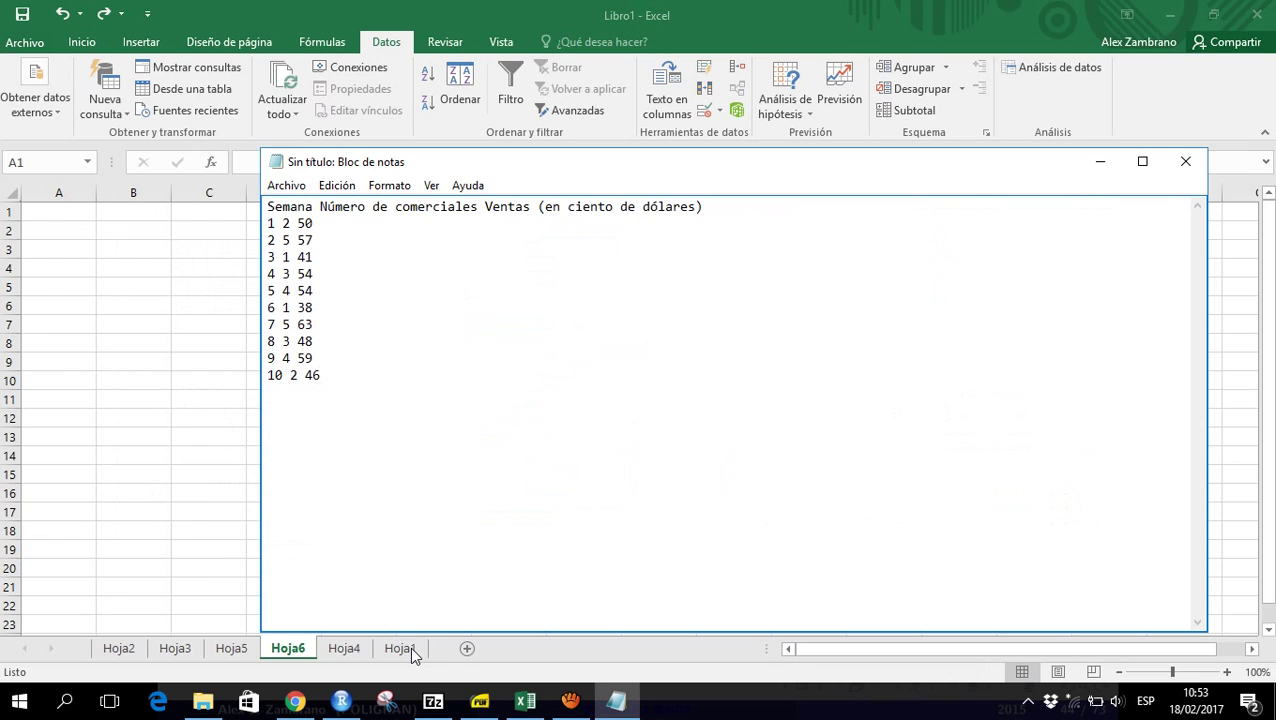
Separate the header line's column names with commas after "Semana" and "Número de comerciales"
key(Up)
key(Up)
key(Up)
key(Up)
key(Up)
key(Up)
key(Up)
key(Up)
key(Up)
key(Up)
text(;)
key(BackSpace)
text(,)
key(Right)
key(Right)
key(Right)
key(Right)
key(Right)
key(Right)
key(Right)
key(Right)
key(Right)
key(Right)
key(Right)
key(Right)
key(Right)
key(Right)
key(Right)
key(Right)
key(Right)
key(Right)
key(Right)
key(Right)
key(Right)
key(Right)
text(,)
key(Down)
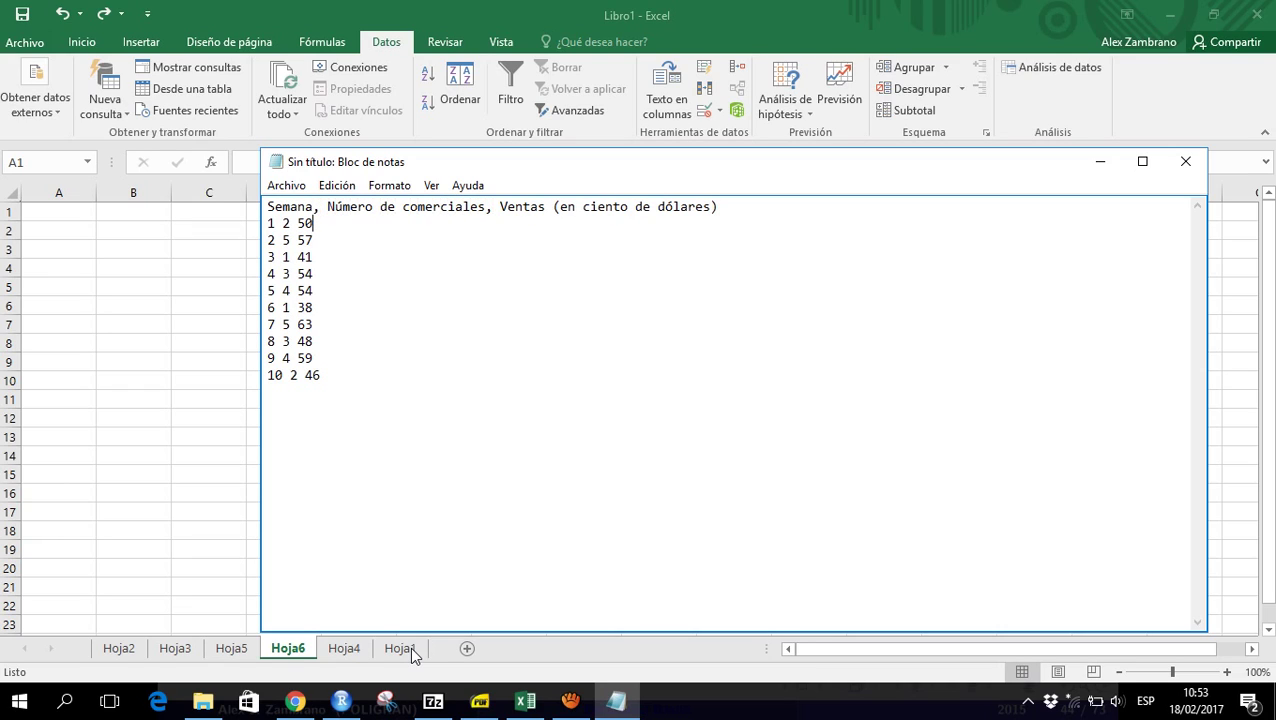
Insert a comma after the week number in the data rows for weeks 1 to 4
key(Home)
key(Right)
text(,)
key(Down)
text(,)
key(Left)
key(Left)
text(,)
key(Down)
key(Up)
key(Delete)
key(Delete)
key(Down)
key(Left)
text(,)
key(Delete)
key(Down)
key(Left)
text(,)
key(Down)
key(Delete)
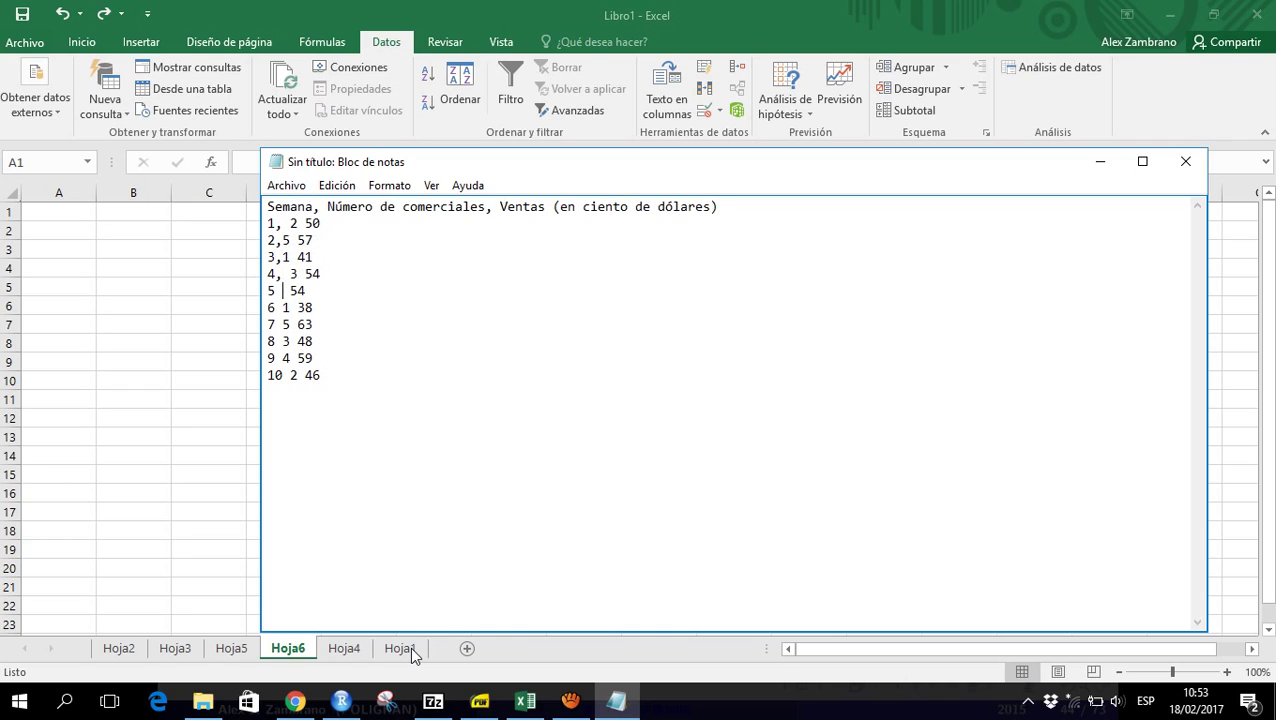
Restore the deleted 4 in the week 5 row and insert commas after the week numbers 5 to 10
text(4)
key(Up)
key(Up)
key(Left)
key(Up)
key(Left)
key(Left)
key(Left)
text(,)
key(Down)
key(Left)
text(,)
key(Down)
key(Left)
text(,)
key(Down)
key(Left)
text(,)
key(Down)
key(Left)
key(comma)
key(Down)
text(,)
Insert a comma after the number of commercials in all ten data rows, working upward from week 10 to week 1
key(Right)
text(,)
key(Up)
key(Left)
key(Left)
text(,)
key(Up)
key(Left)
text(,)
key(Up)
key(Left)
text(,)
key(Up)
key(Left)
text(,)
key(Up)
key(Left)
text(,)
key(Up)
key(Left)
text(,)
key(Up)
key(Left)
text(,)
key(Up)
key(Left)
text(,)
key(Up)
key(Left)
text(,)
key(Up)
key(Home)
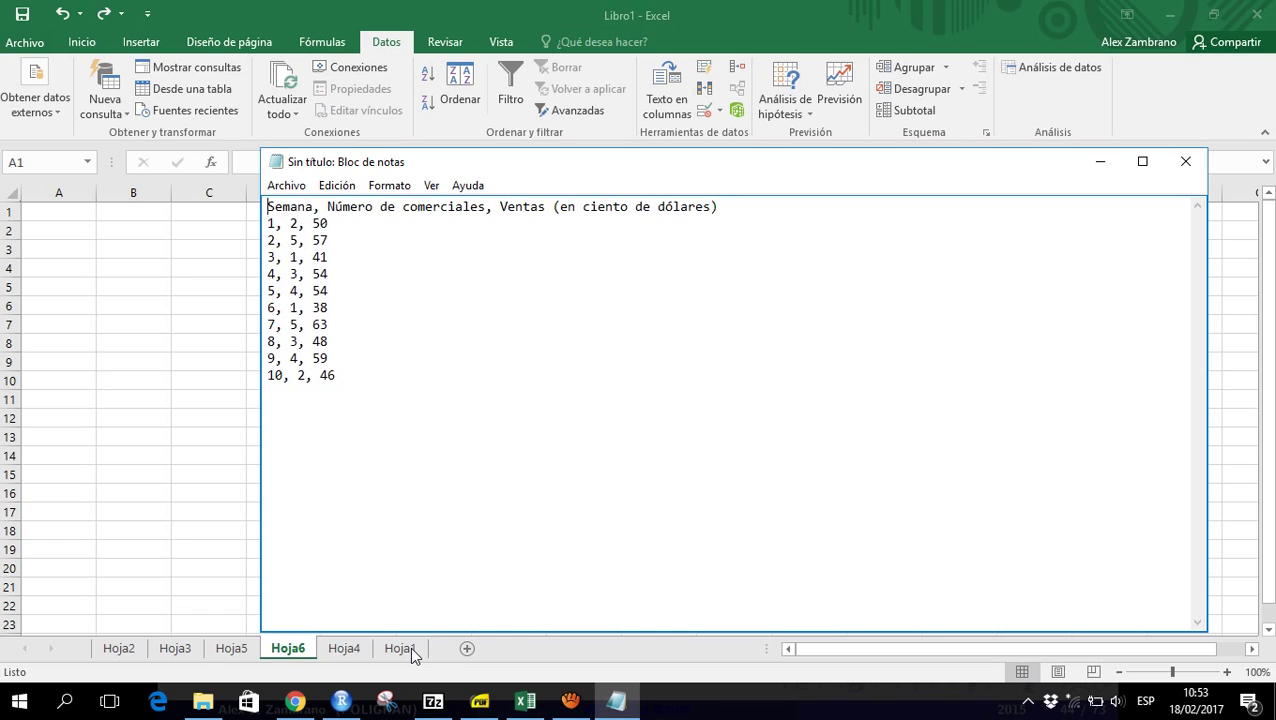
Copy the header and all ten data rows from Notepad and paste them into Excel's Hoja6 sheet starting at cell A1
key(shift+Down)
key(shift+Down)
key(shift+Down)
key(shift+Down)
key(shift+Down)
key(shift+Down)
key(shift+Down)
key(shift+Down)
key(shift+Down)
key(shift+Down)
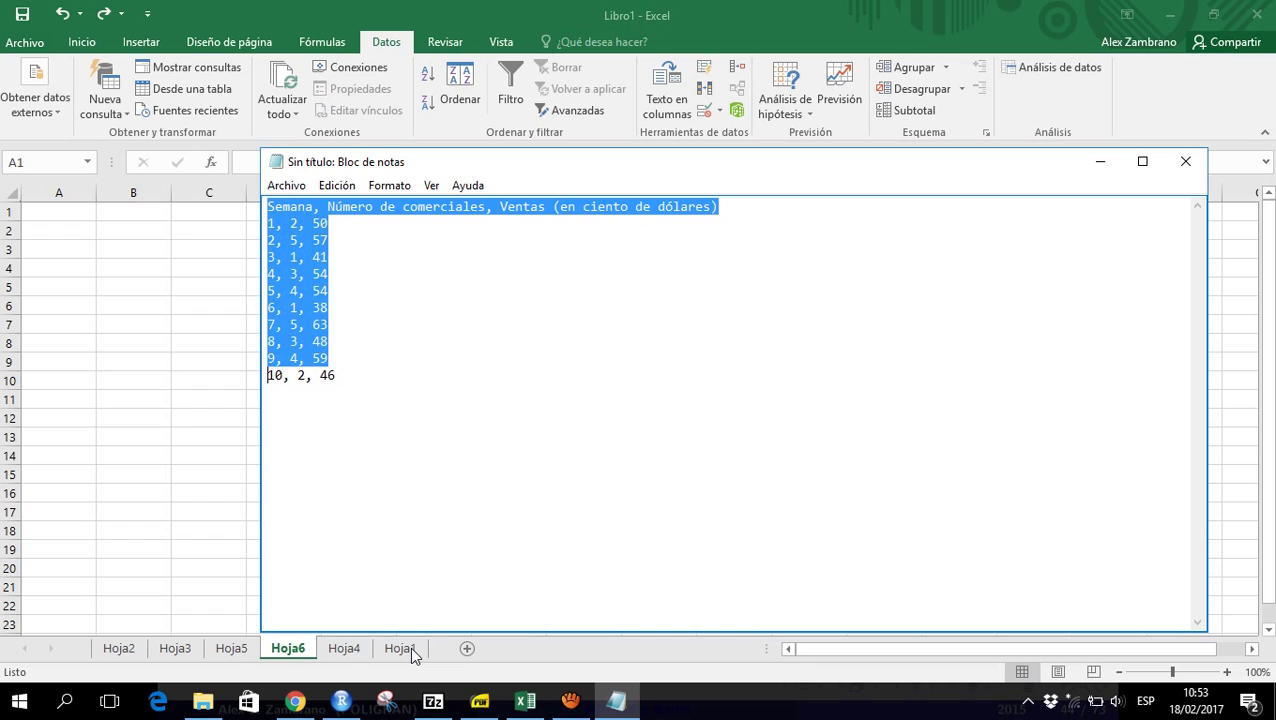
key(shift+End)
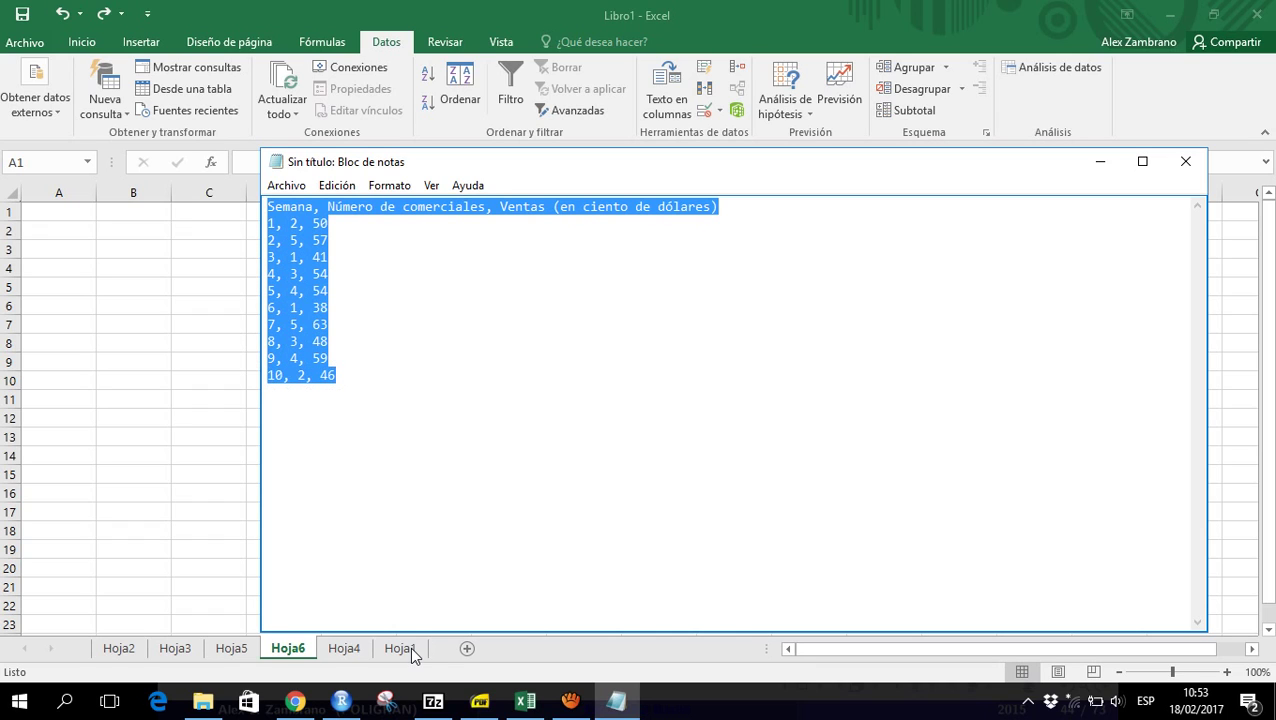
key(ctrl+c)
key(alt+Tab)
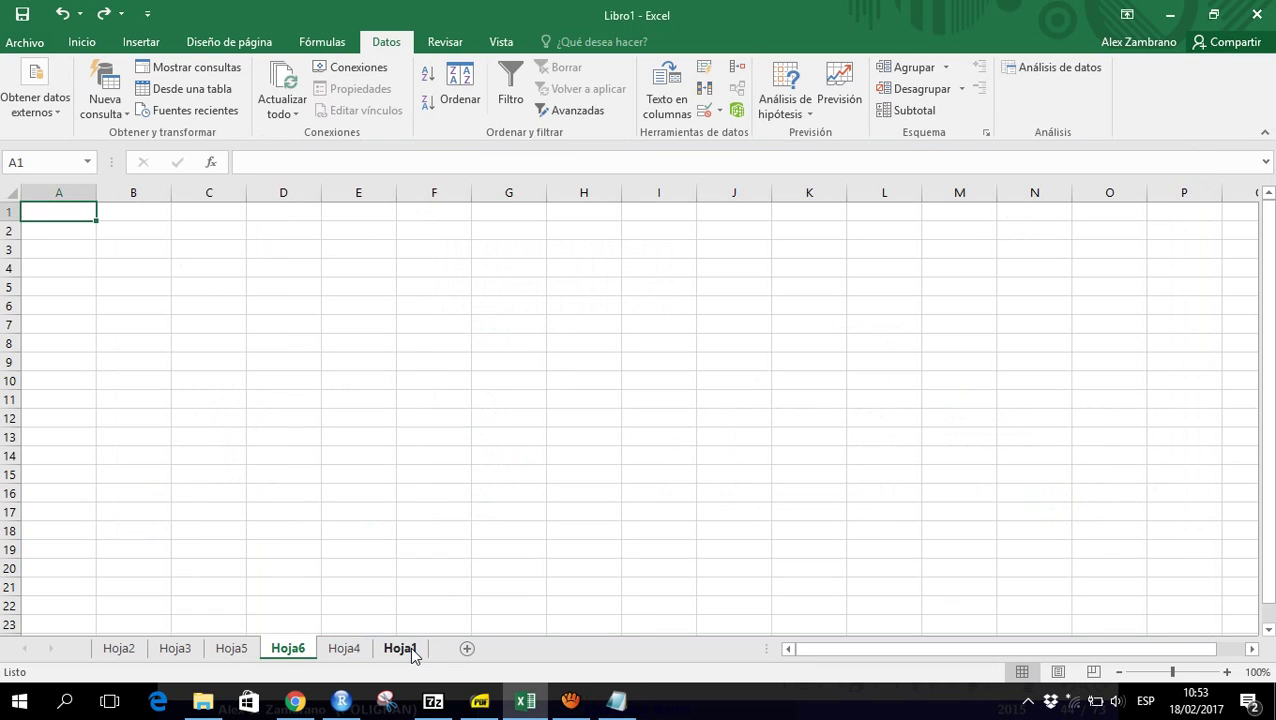
key(ctrl+v)
ctrl+click(400, 648)
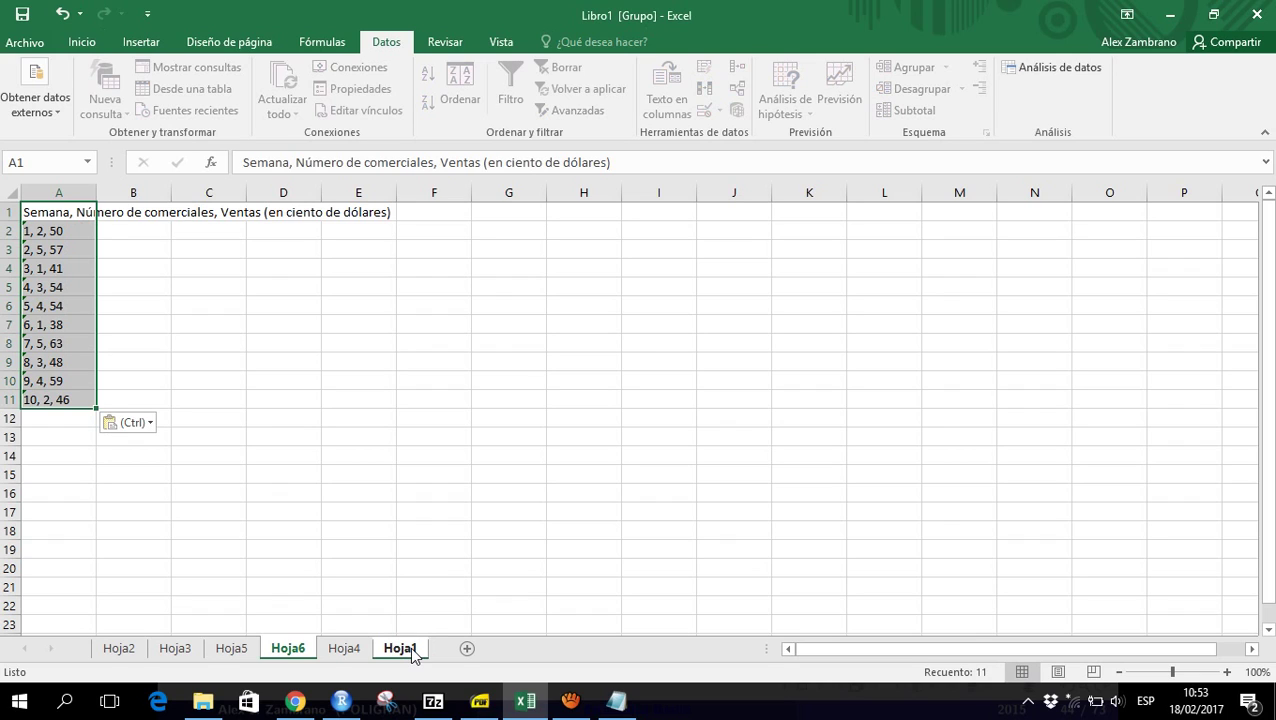
click(318, 397)
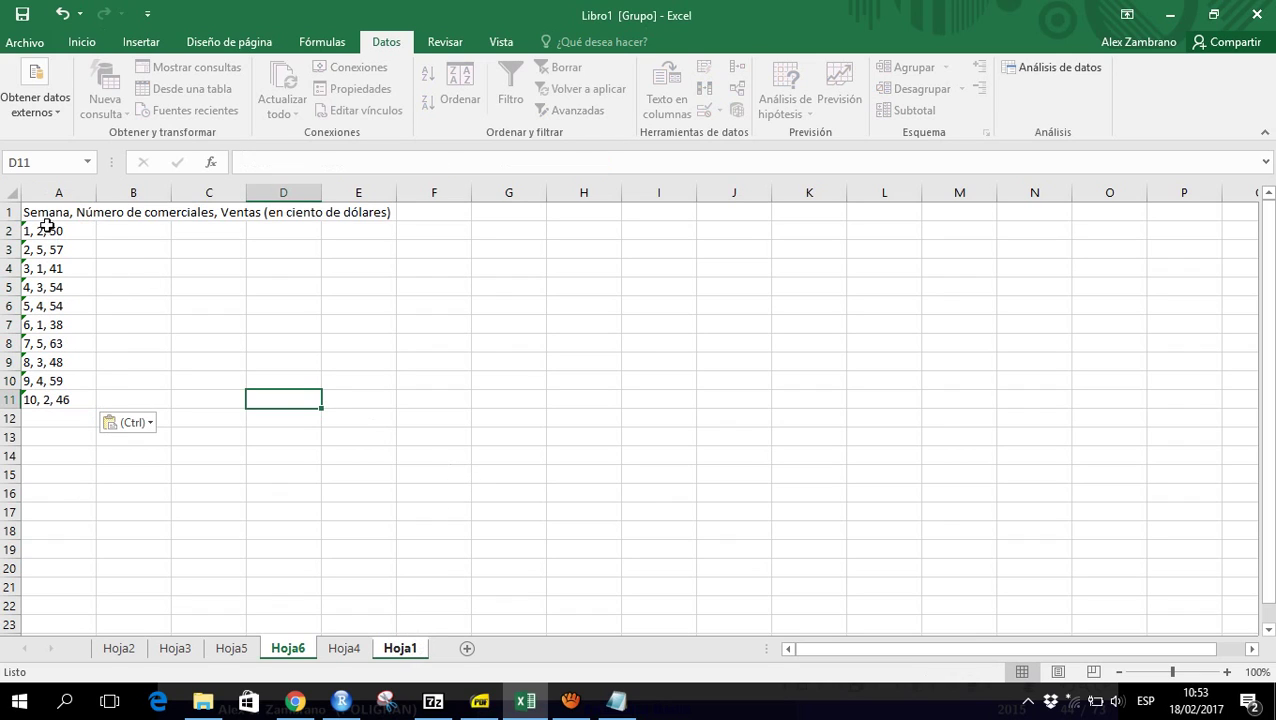
click(58, 192)
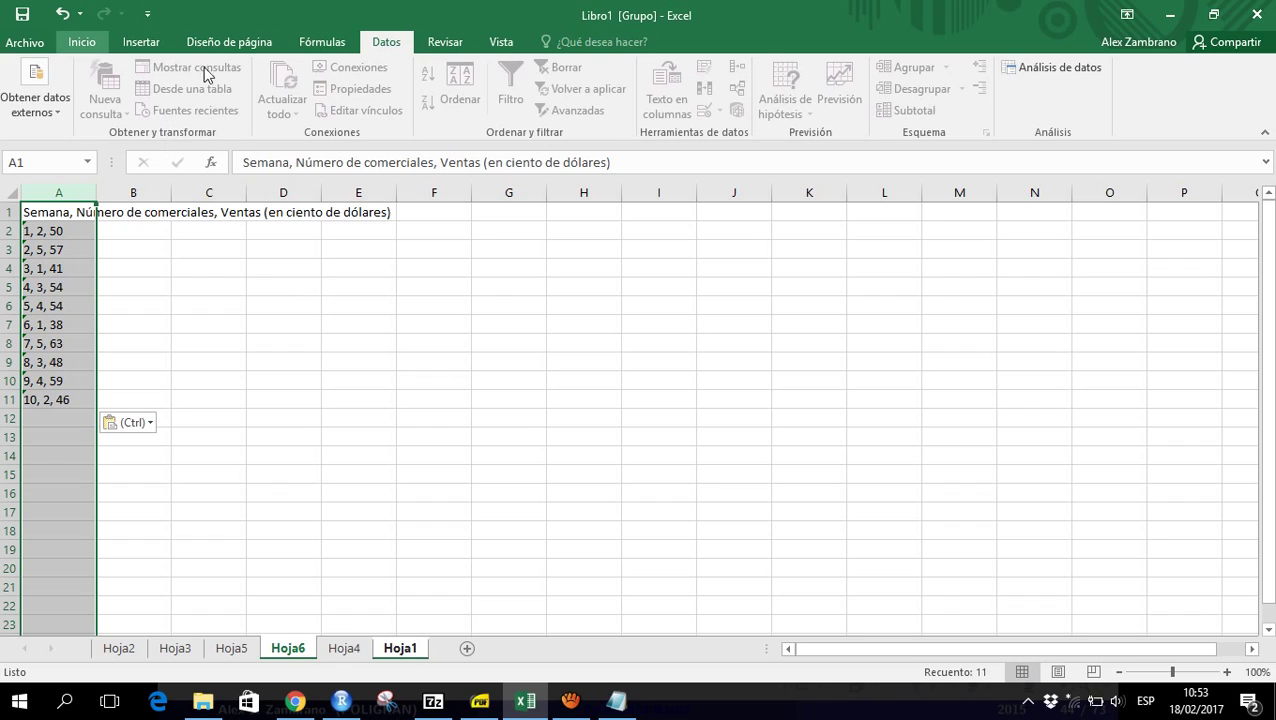
click(359, 318)
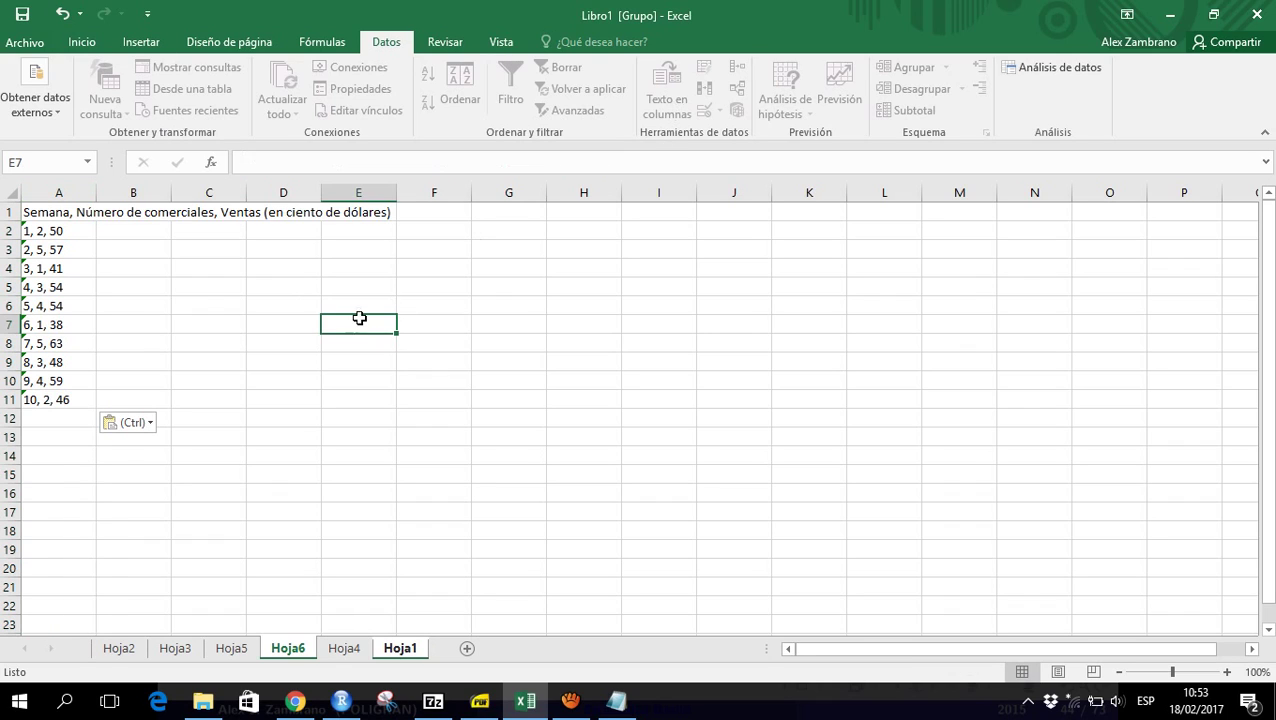
click(210, 300)
double_click(212, 301)
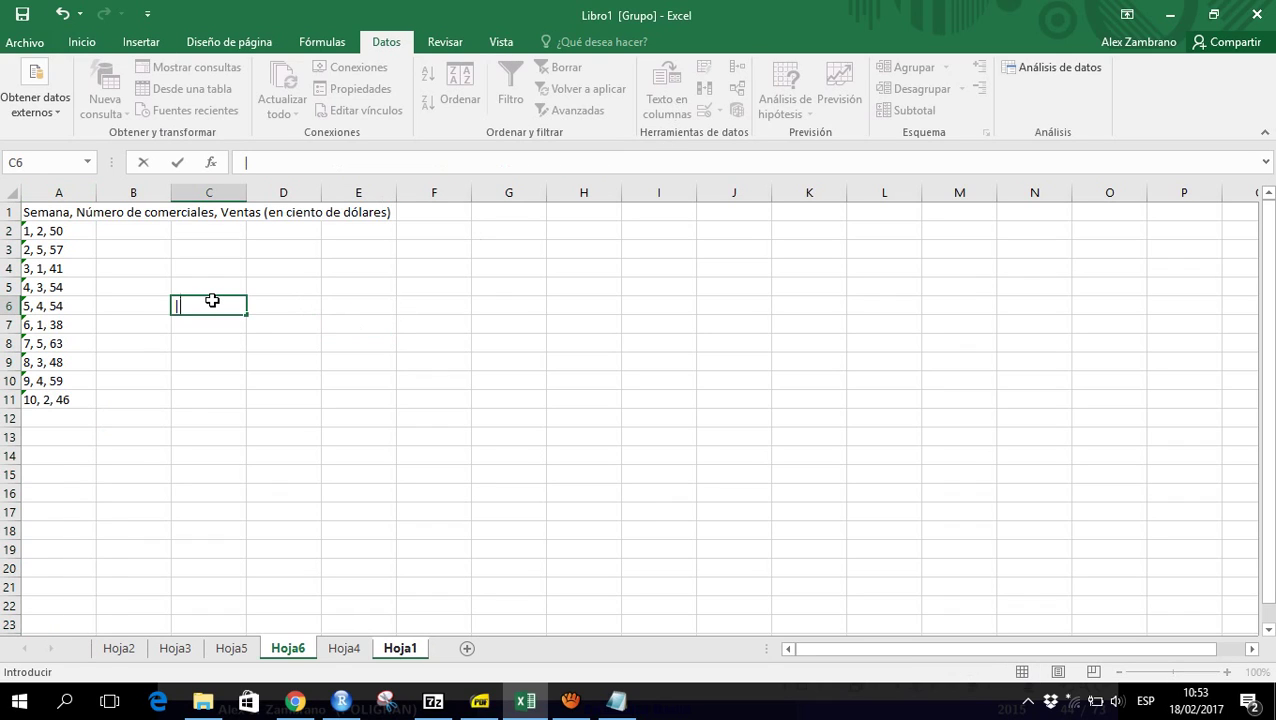
key(Escape)
key(Escape)
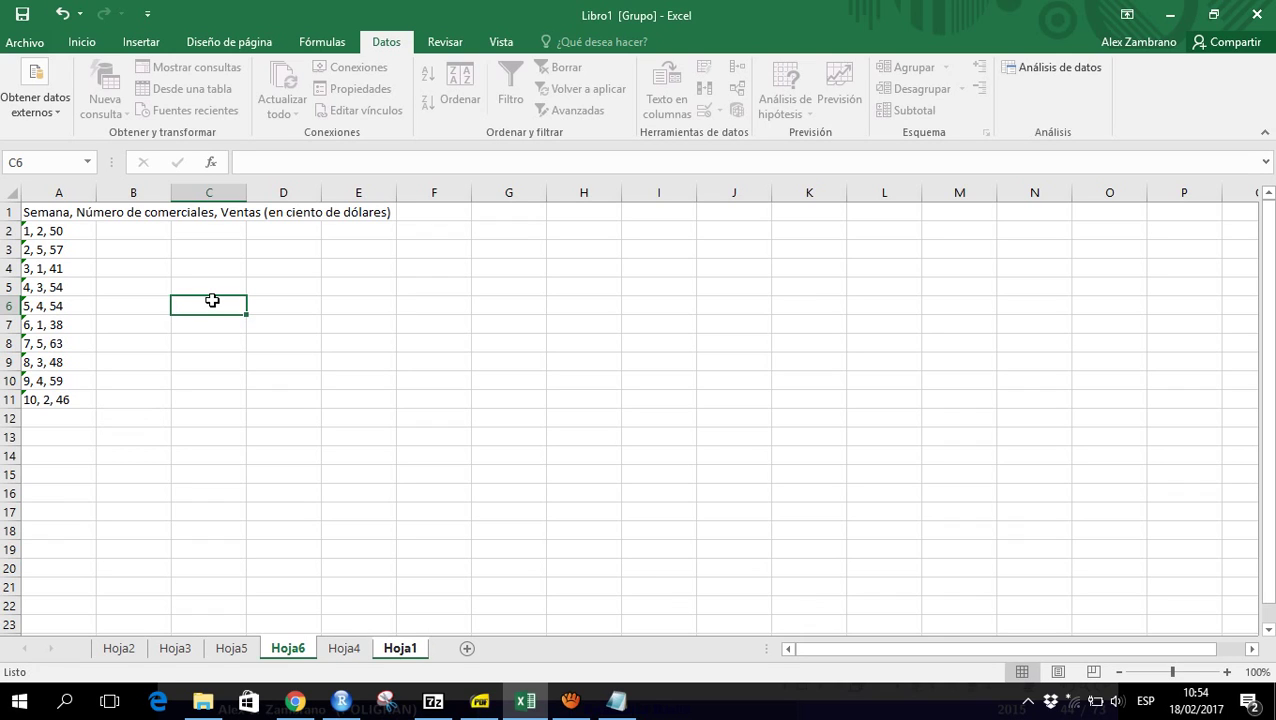
click(344, 649)
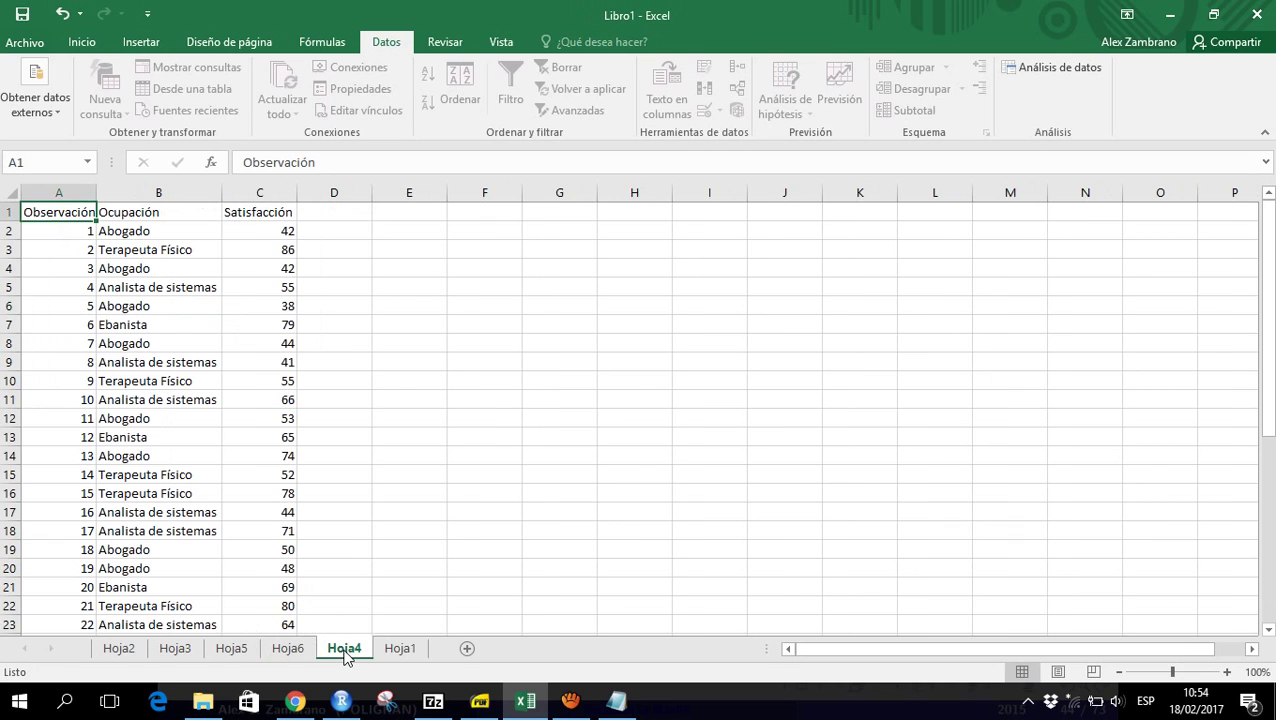
click(287, 655)
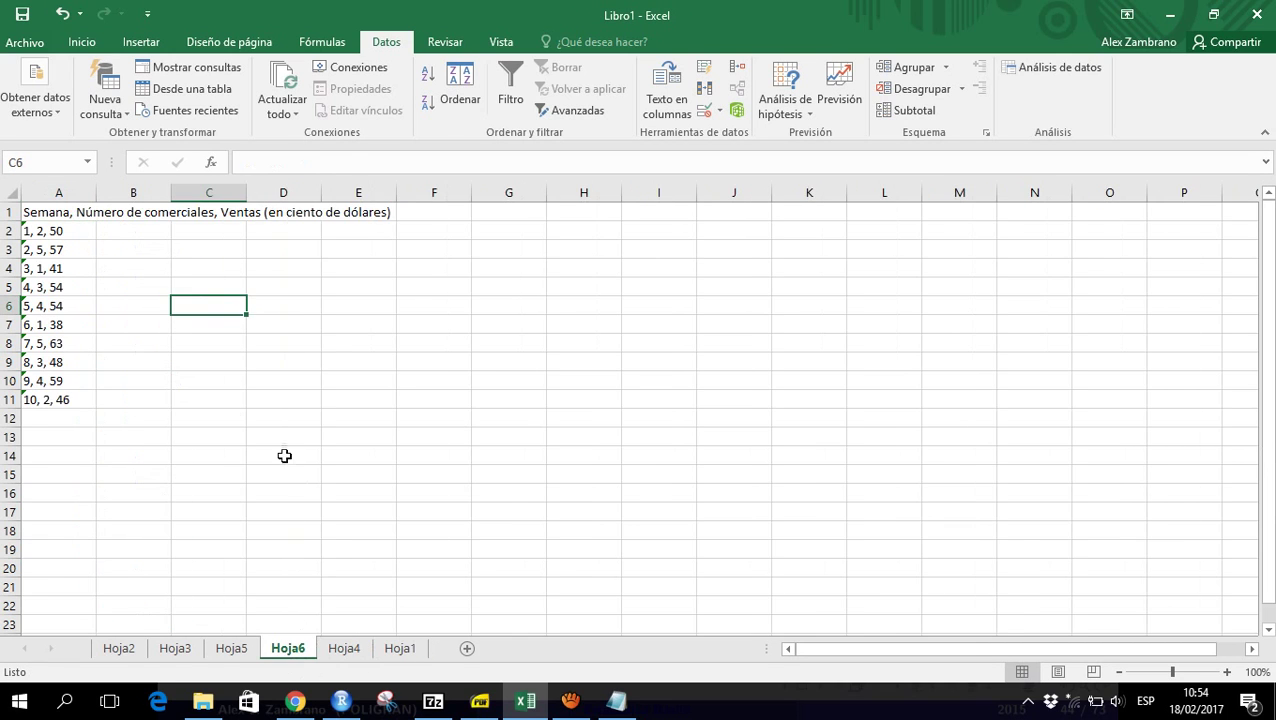
Split column A of Hoja6 with Text to Columns as delimited data, adding the comma as a separator and placing the result at $A$1
click(56, 211)
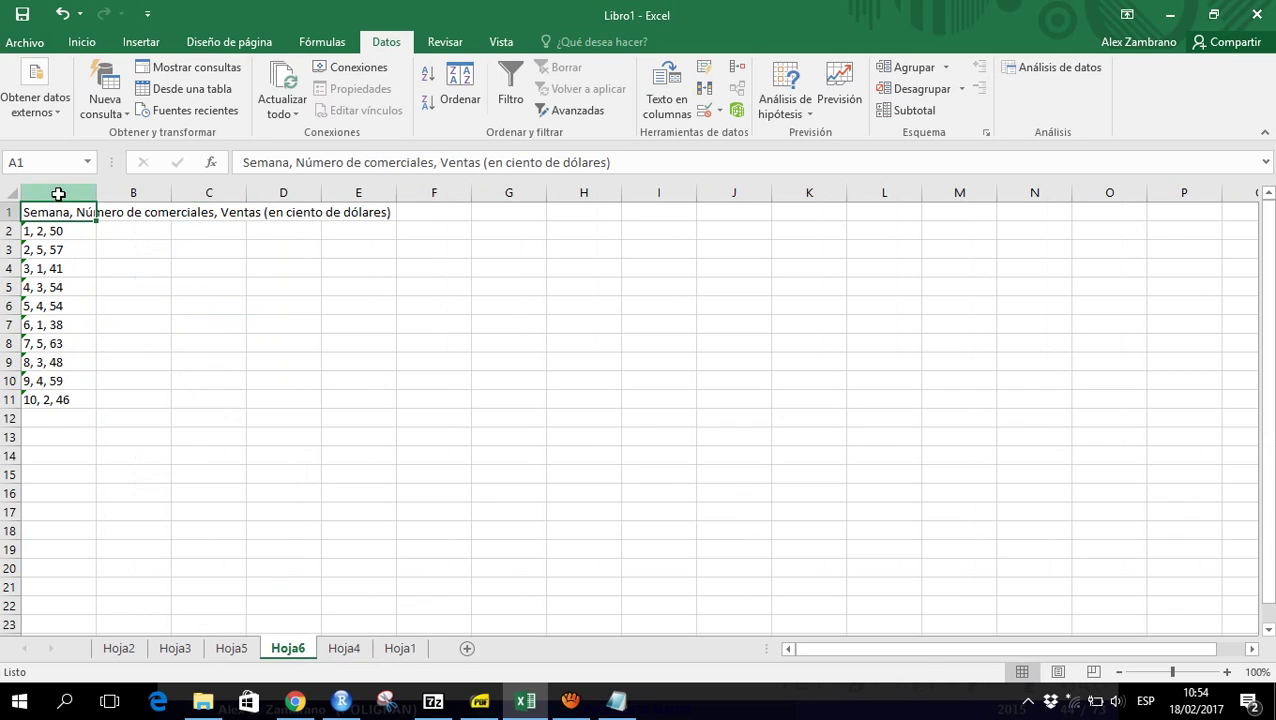
click(57, 193)
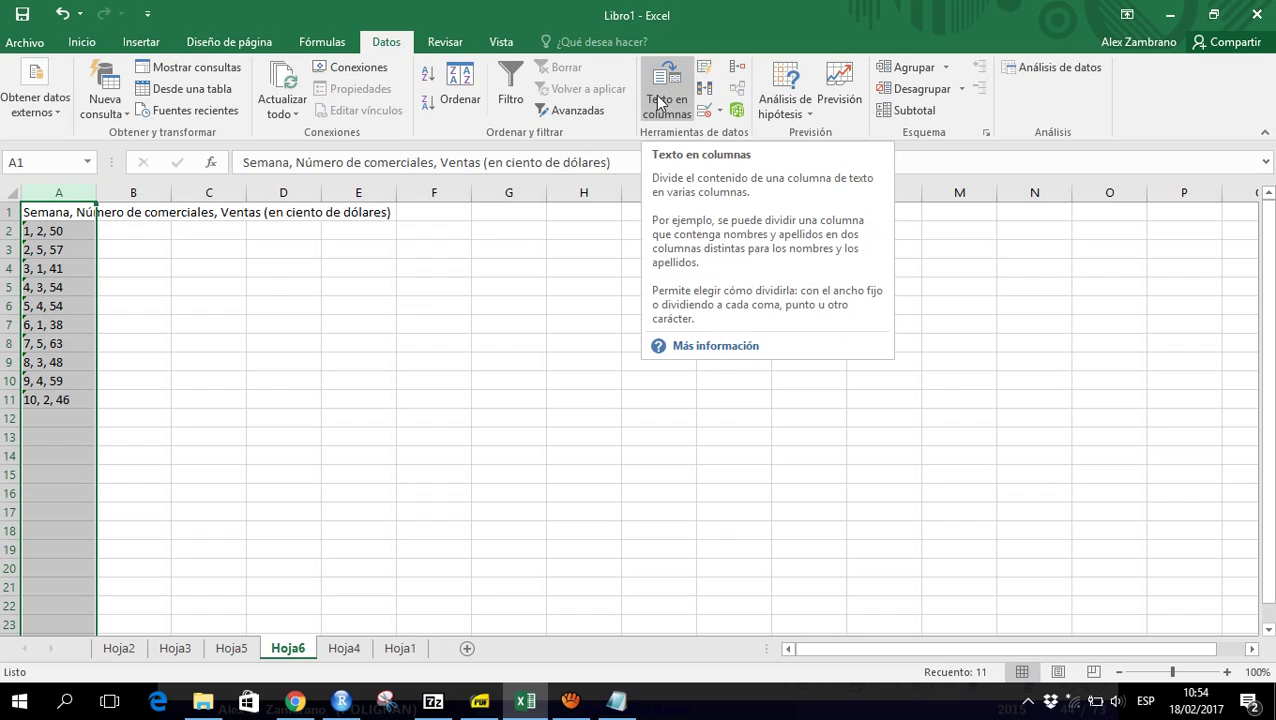
click(663, 100)
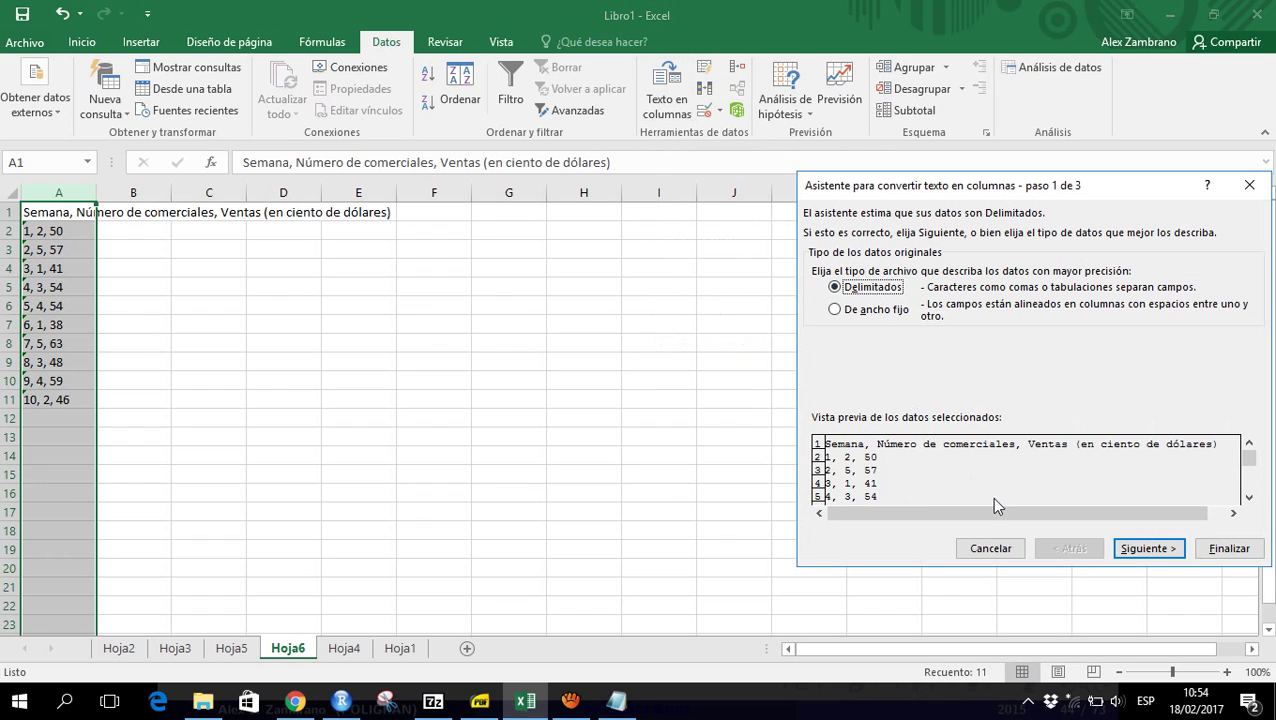
click(1151, 550)
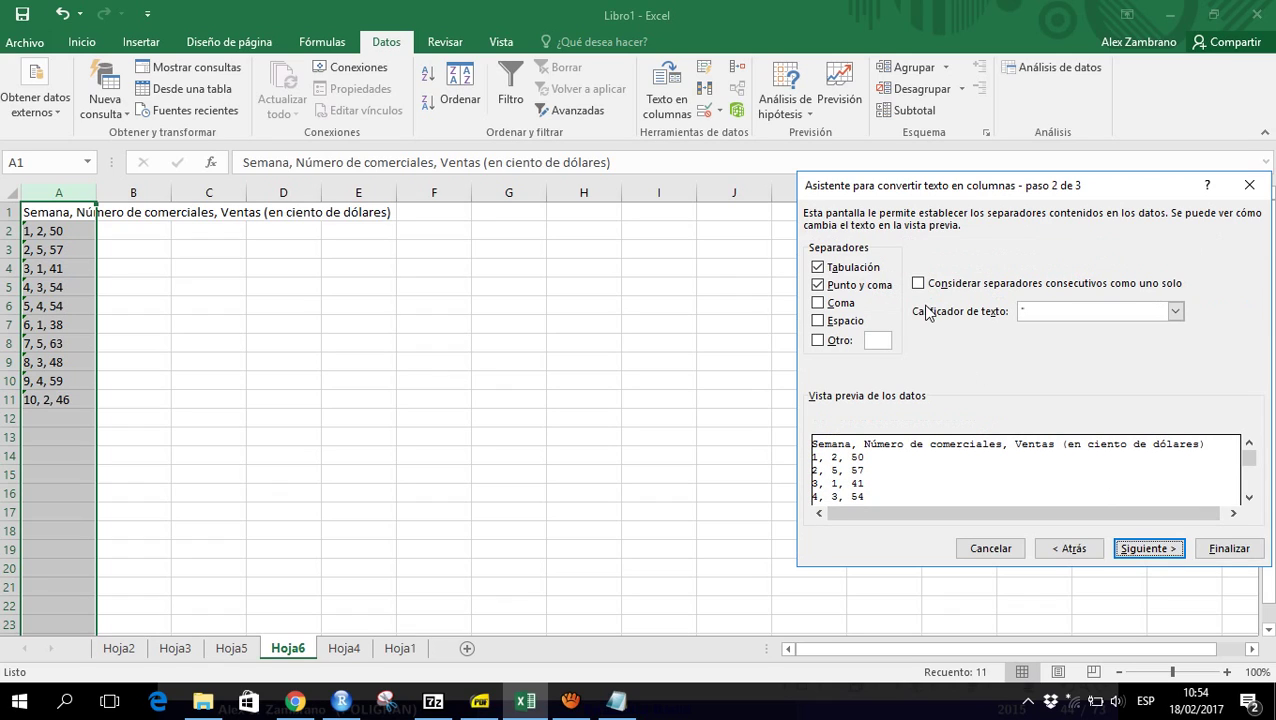
click(819, 303)
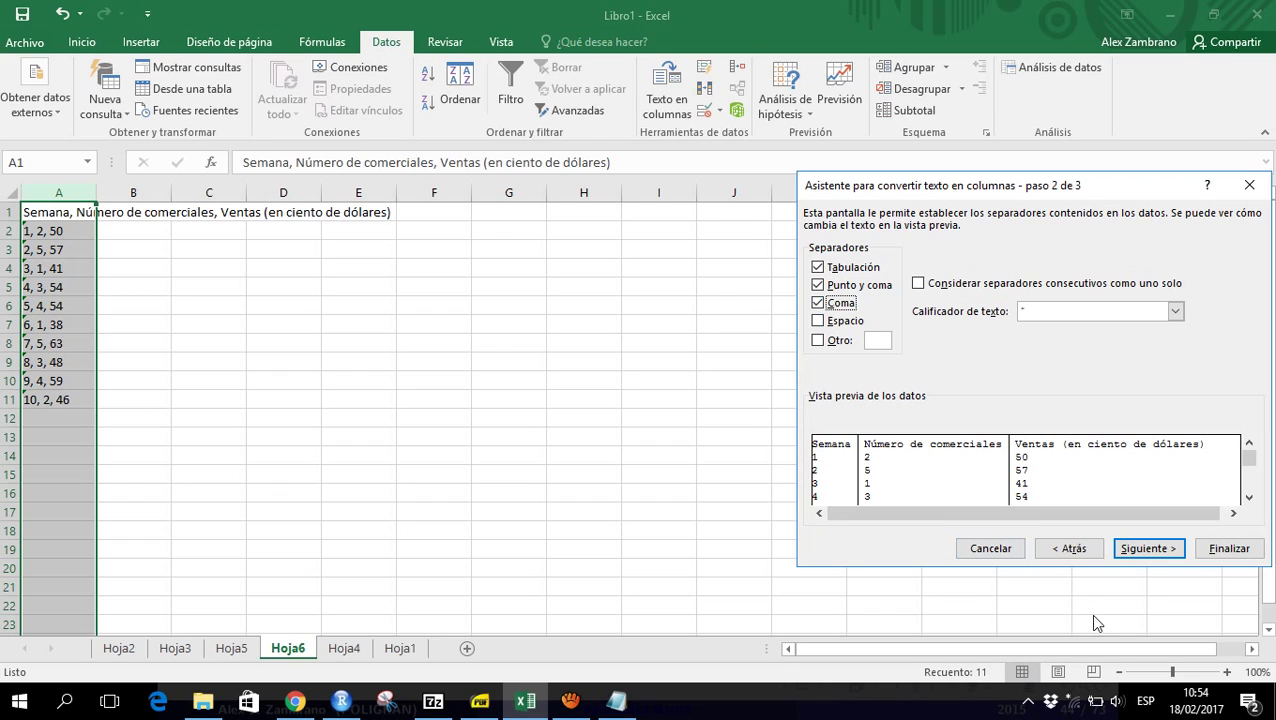
click(1150, 550)
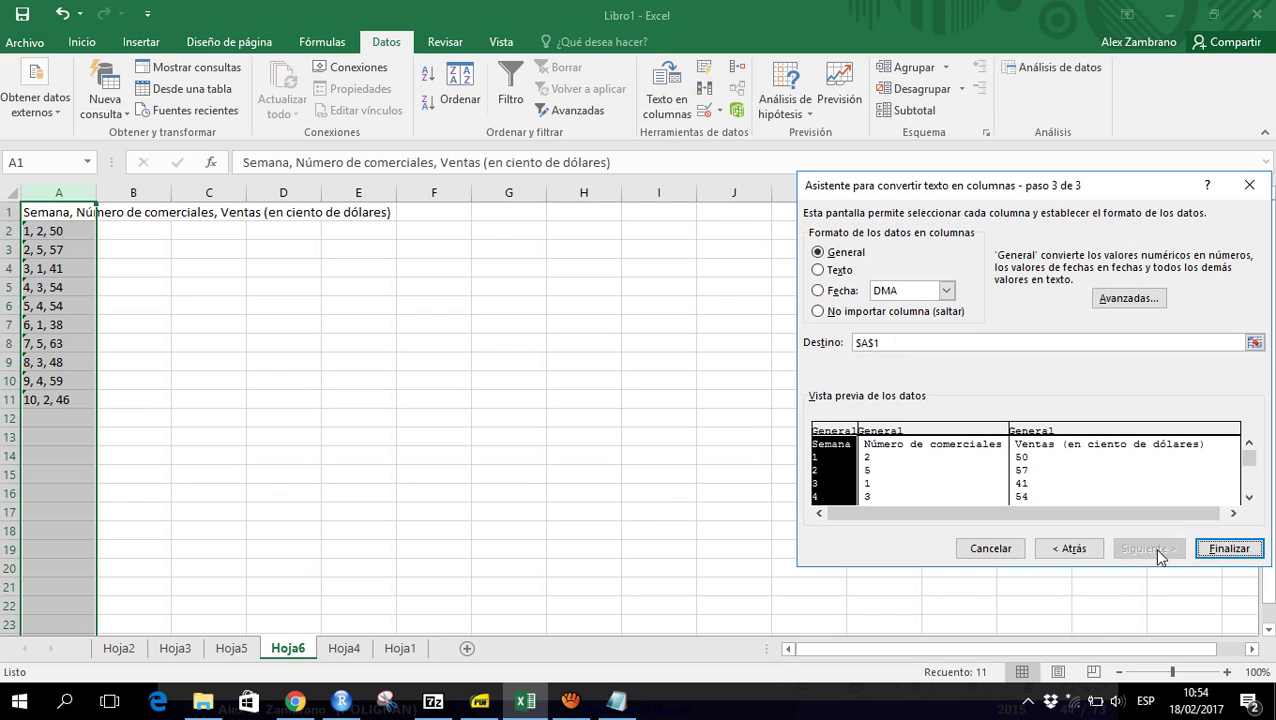
click(1220, 552)
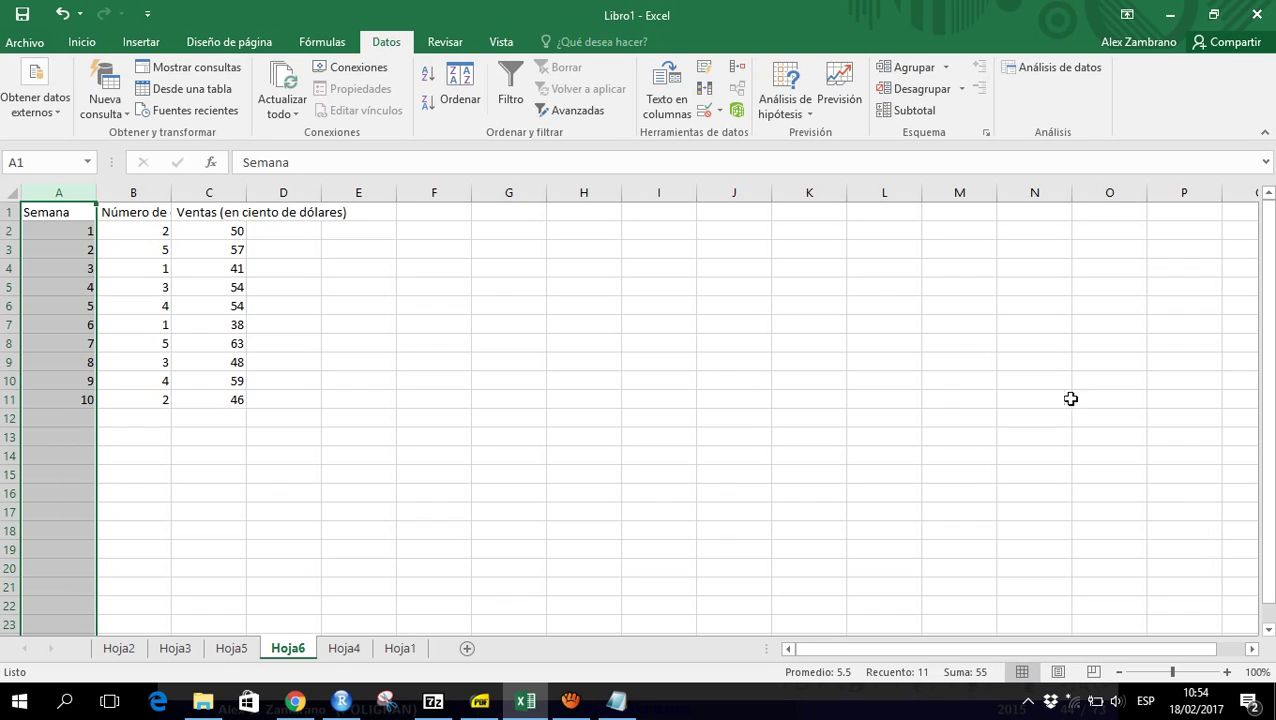
Insert a markers-only scatter chart from the number of commercials and sales data in columns B and C
drag(157, 194, 230, 178)
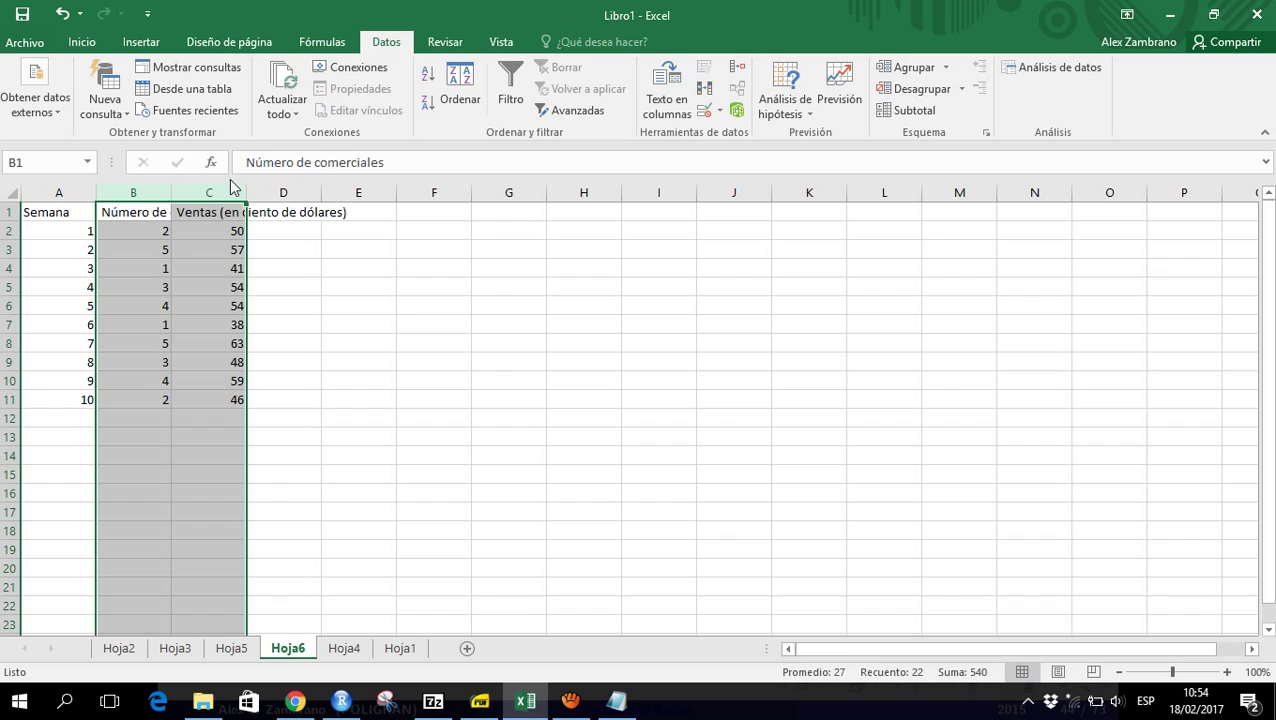
click(135, 46)
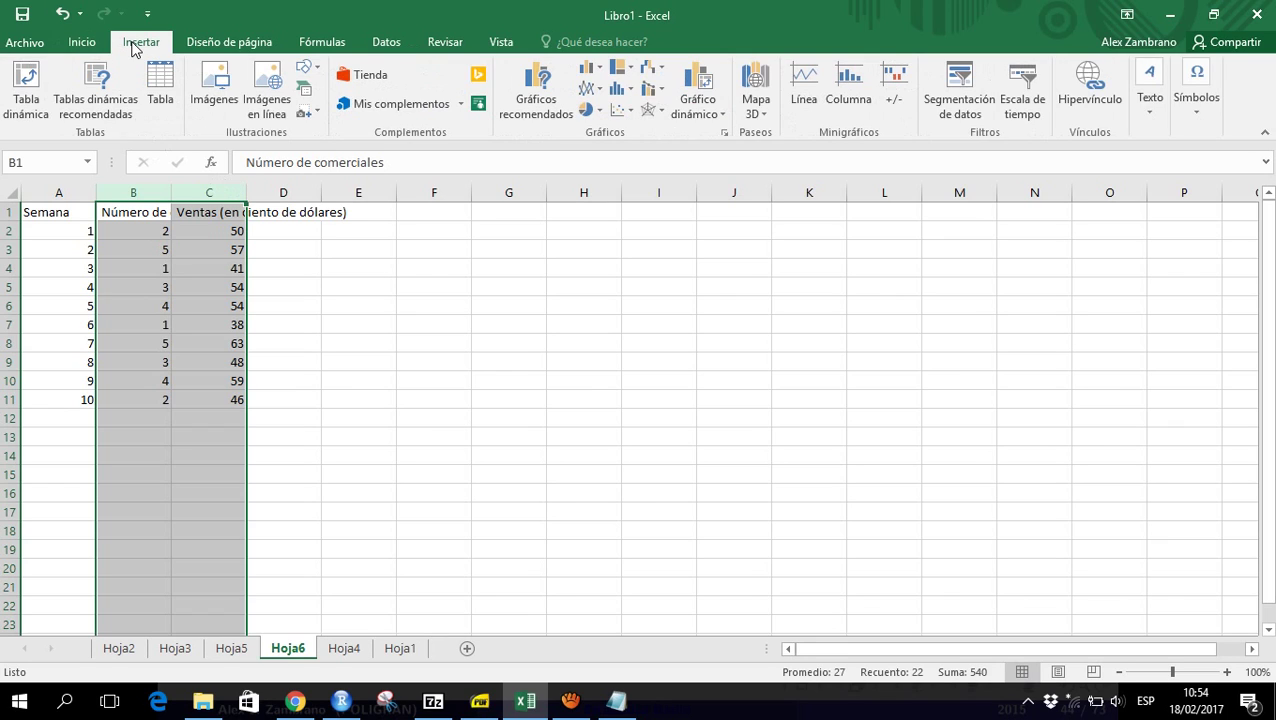
click(619, 116)
click(630, 167)
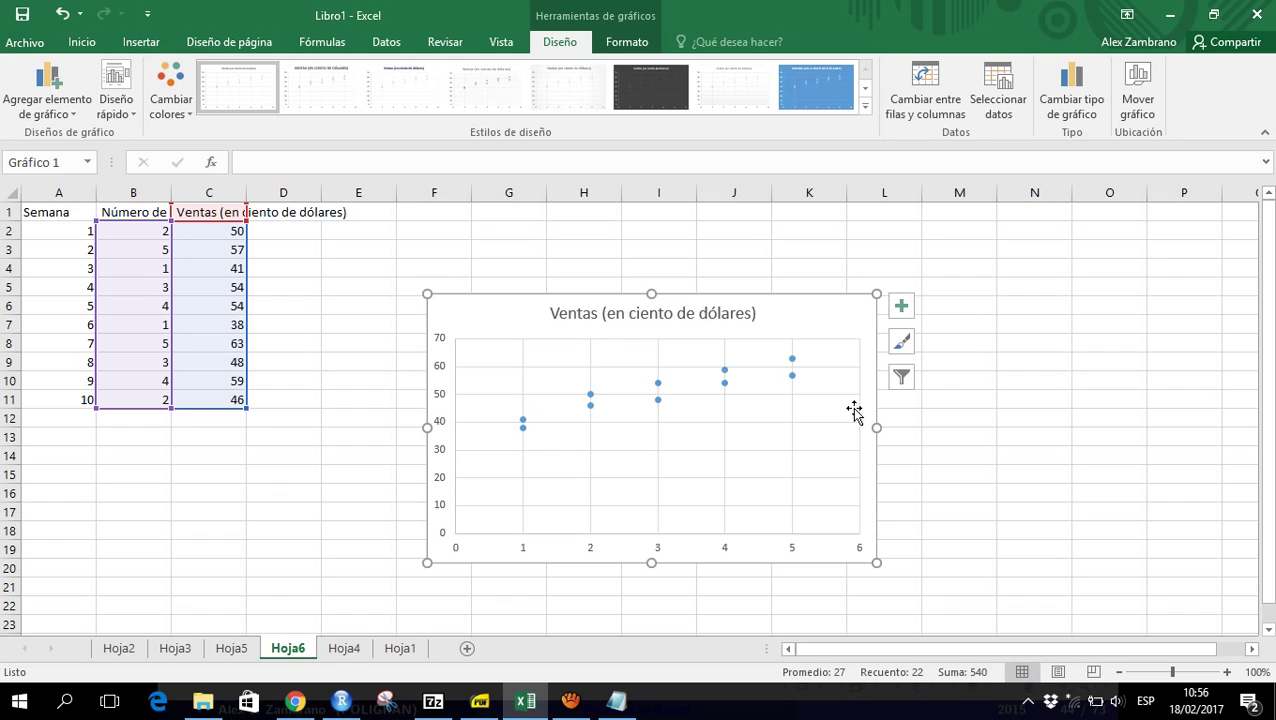
click(567, 704)
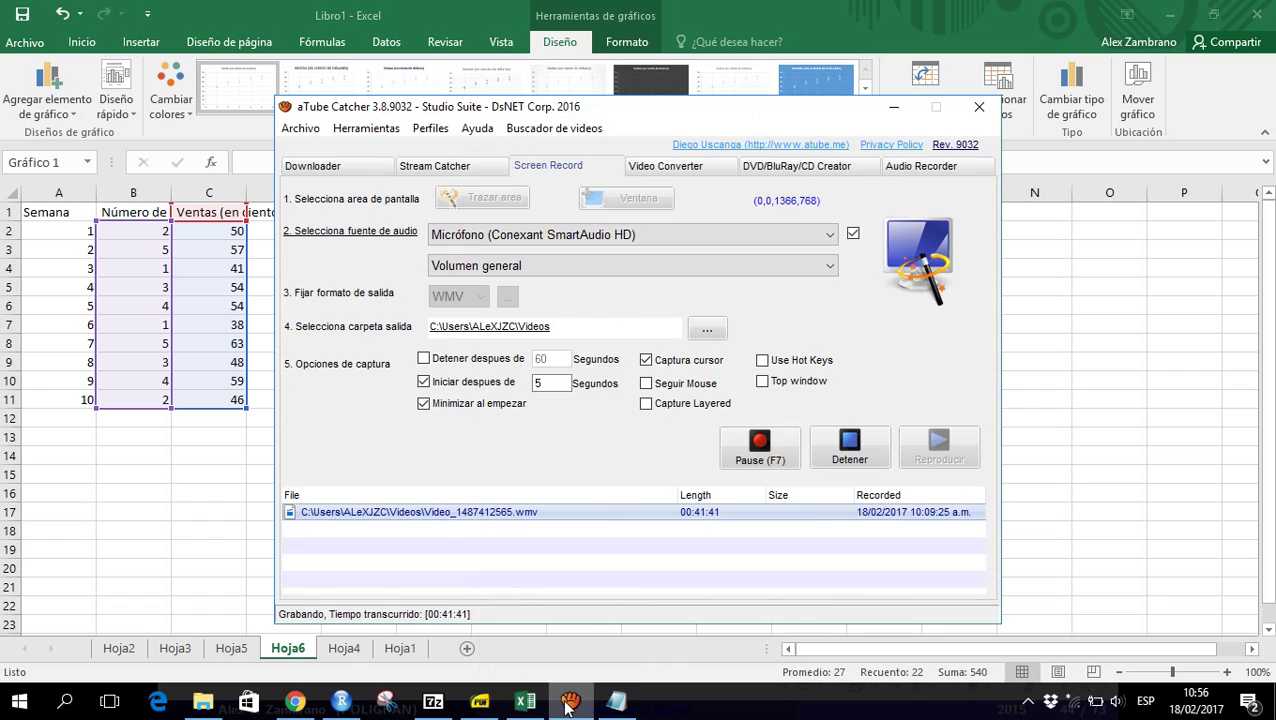